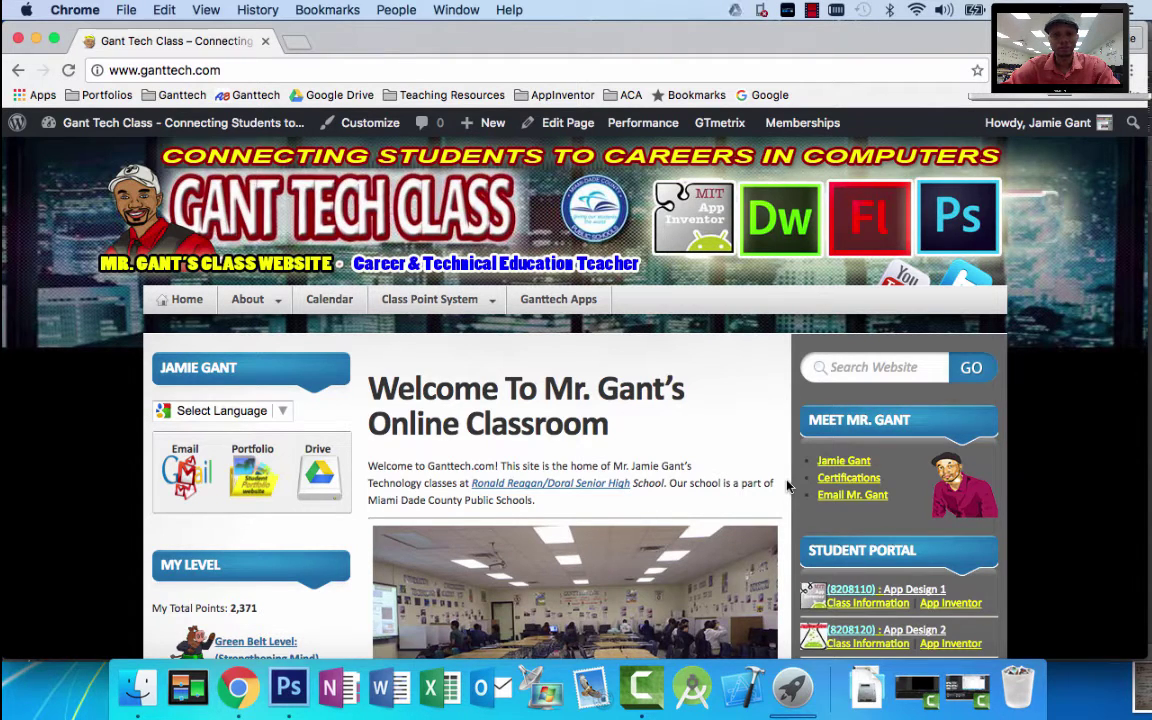
Open the Digital Media 1 course and its 1st Grading Term lesson.
scroll(789, 483, down, 5)
click(940, 496)
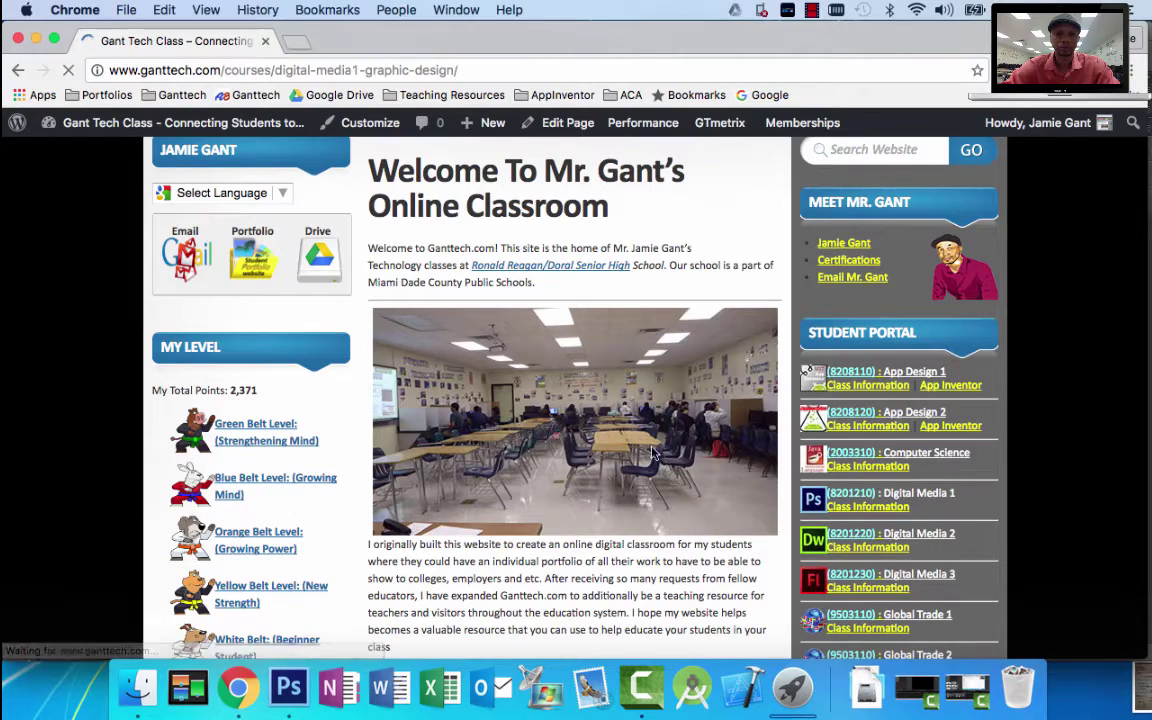
scroll(606, 483, down, 10)
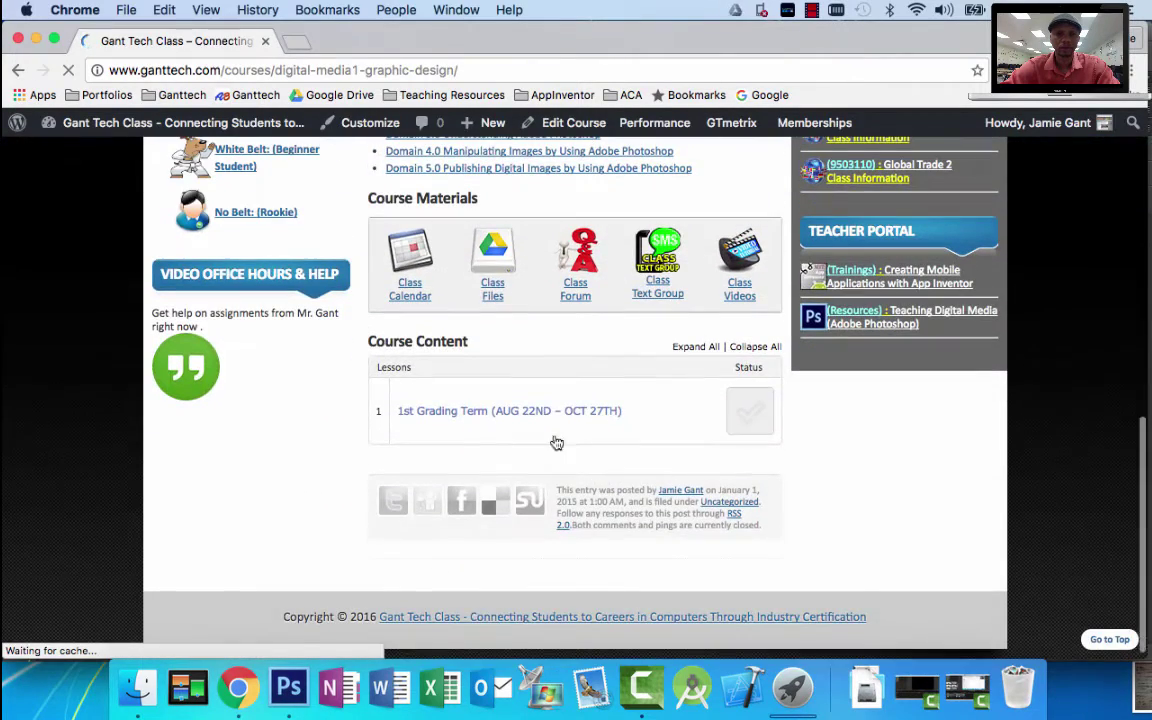
click(496, 408)
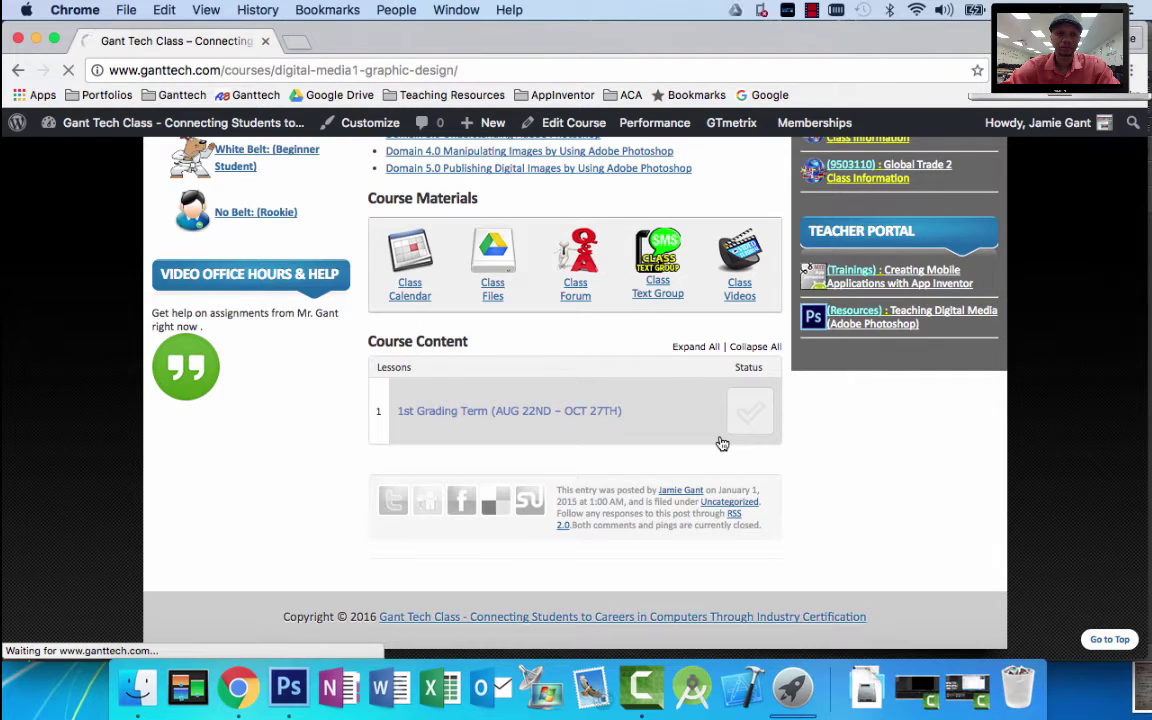
Open the SEP26TH-29TH Book Cover assignment and scroll down to its Overview.
scroll(722, 443, down, 5)
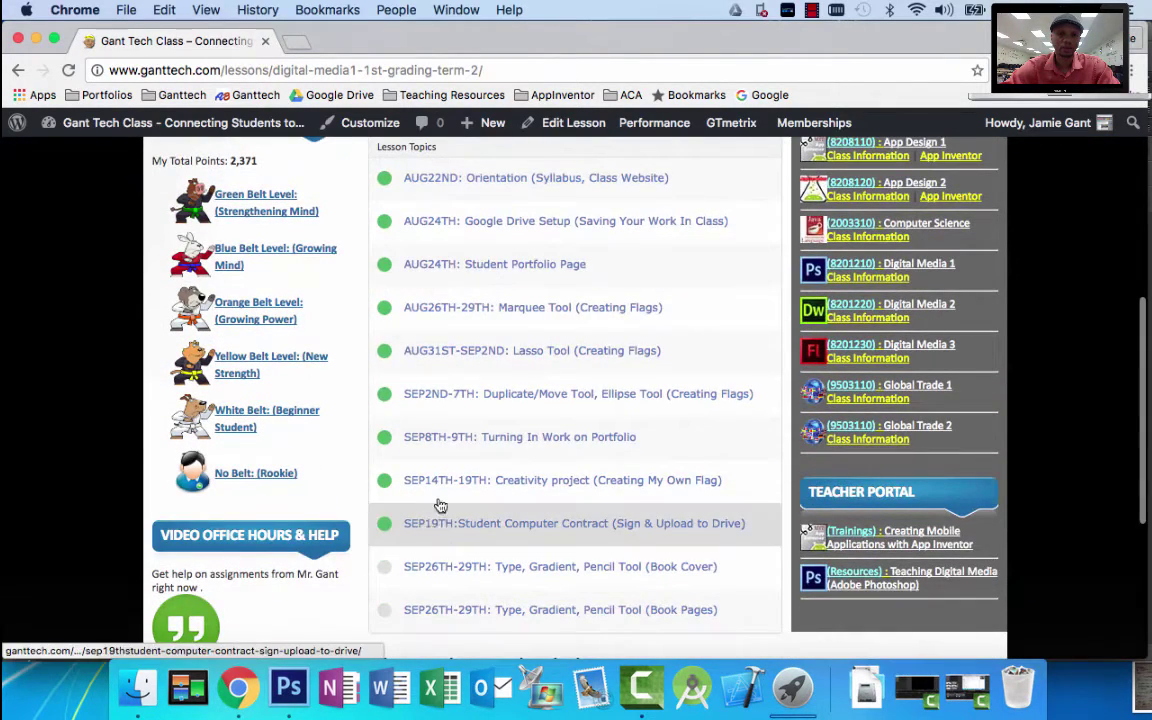
scroll(622, 472, down, 3)
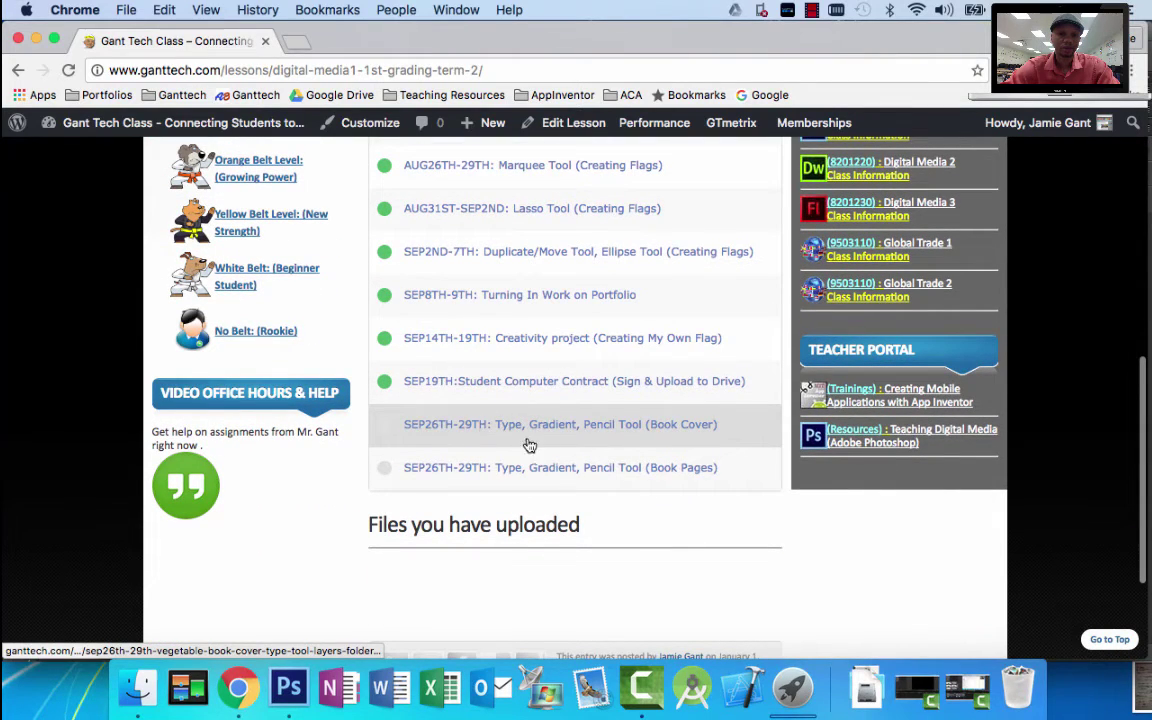
click(594, 430)
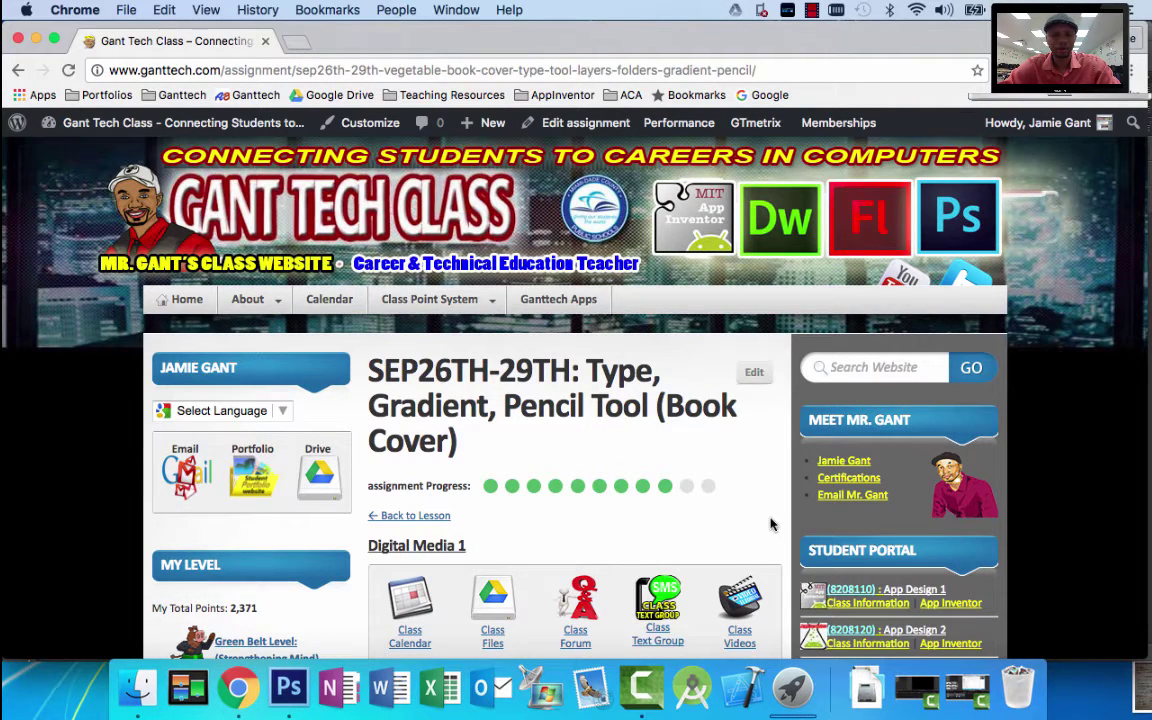
scroll(770, 524, down, 10)
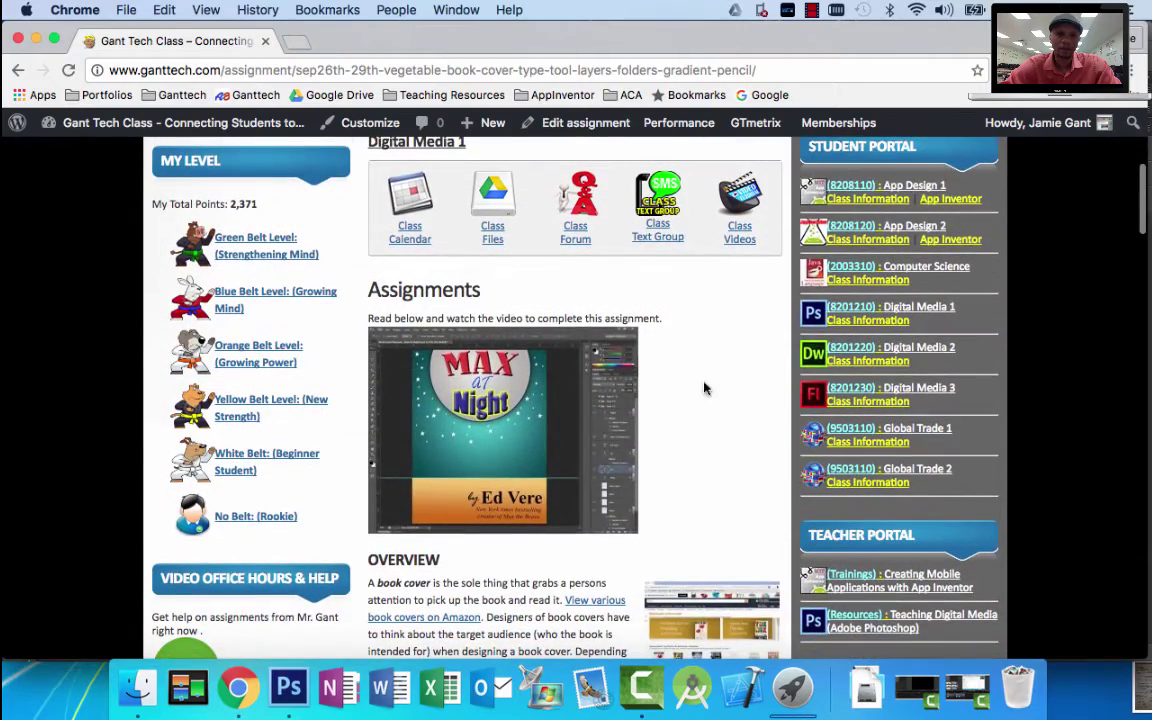
scroll(740, 403, down, 4)
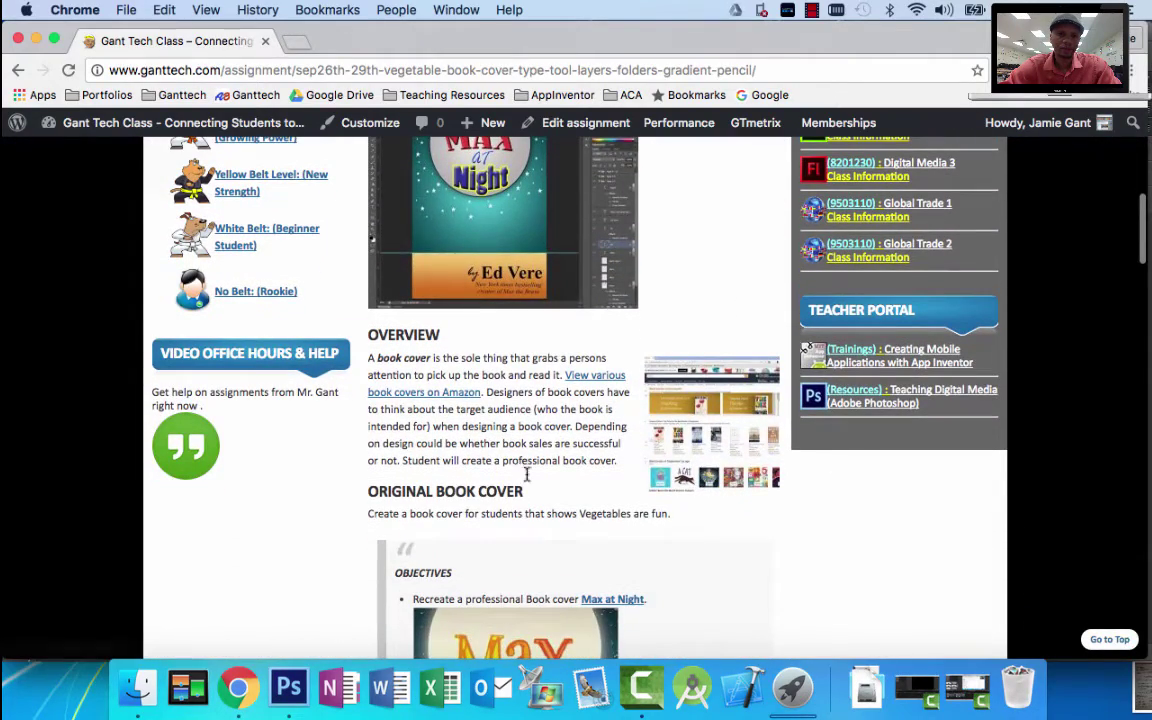
scroll(638, 508, down, 2)
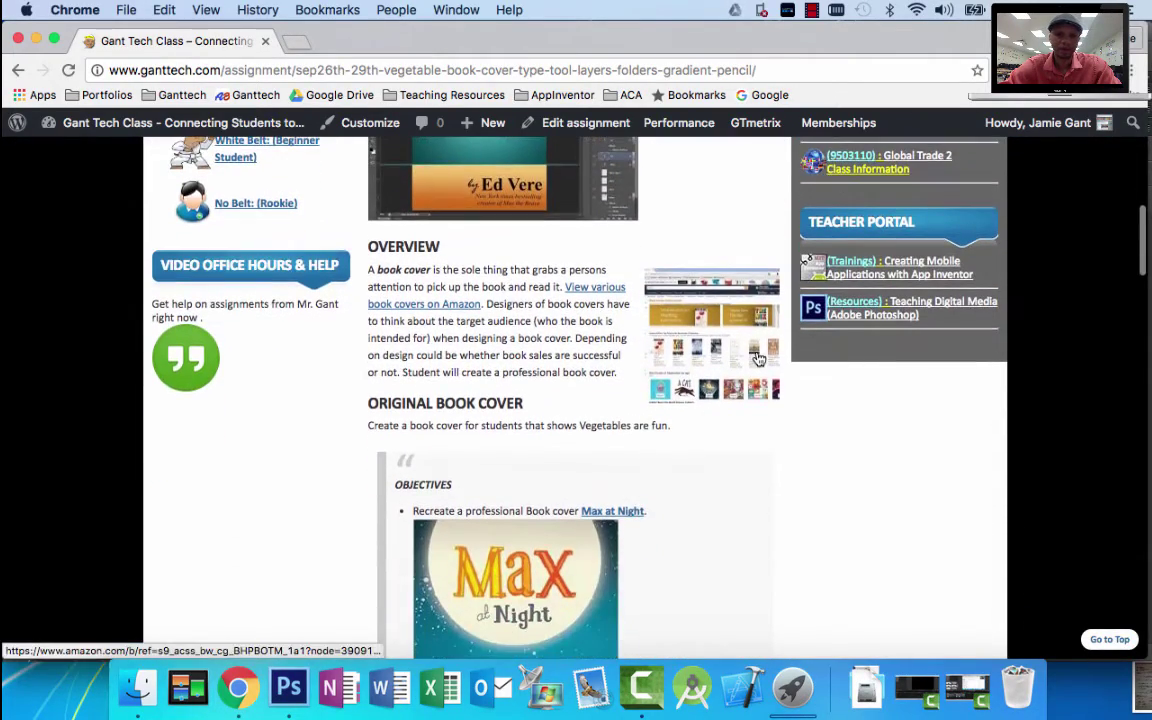
Open the example book covers on Amazon and choose the Baby-Age 2 best books picks.
click(758, 358)
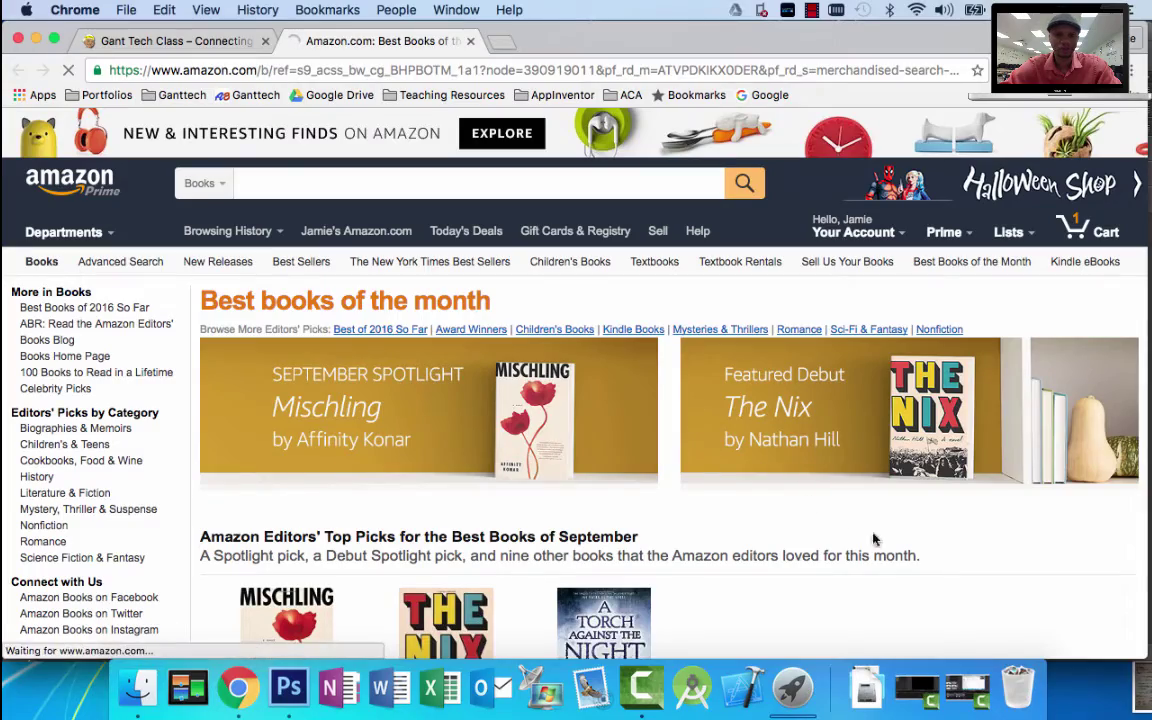
scroll(895, 563, down, 10)
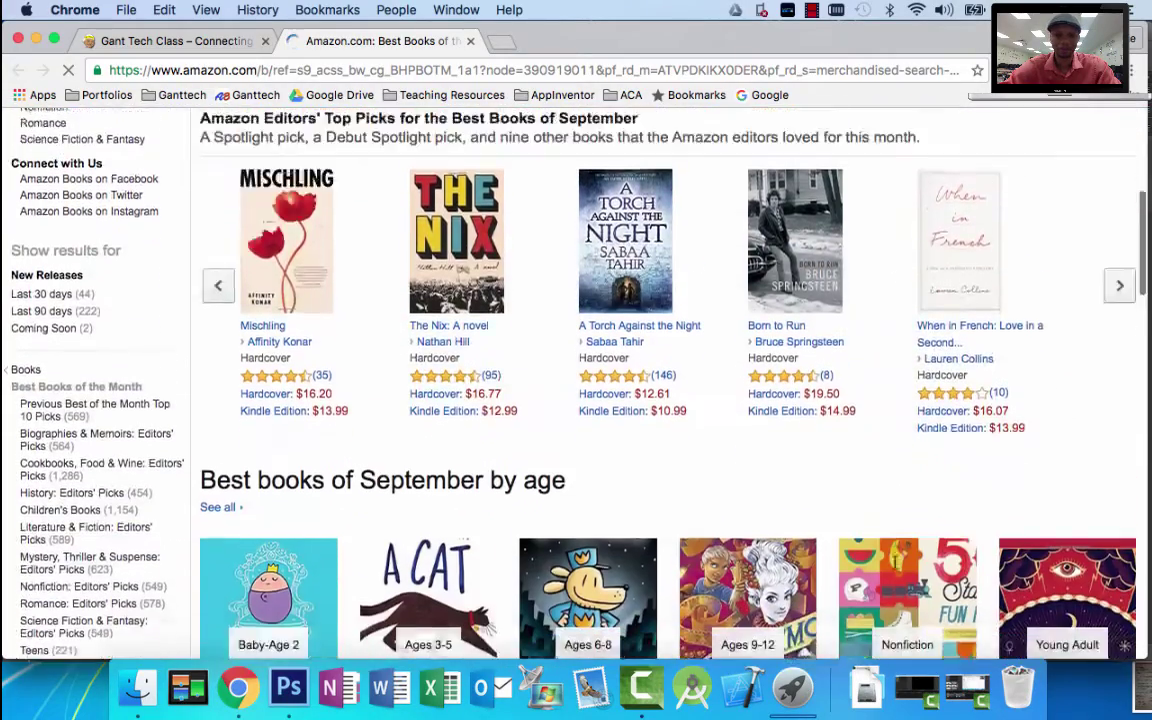
scroll(895, 563, down, 2)
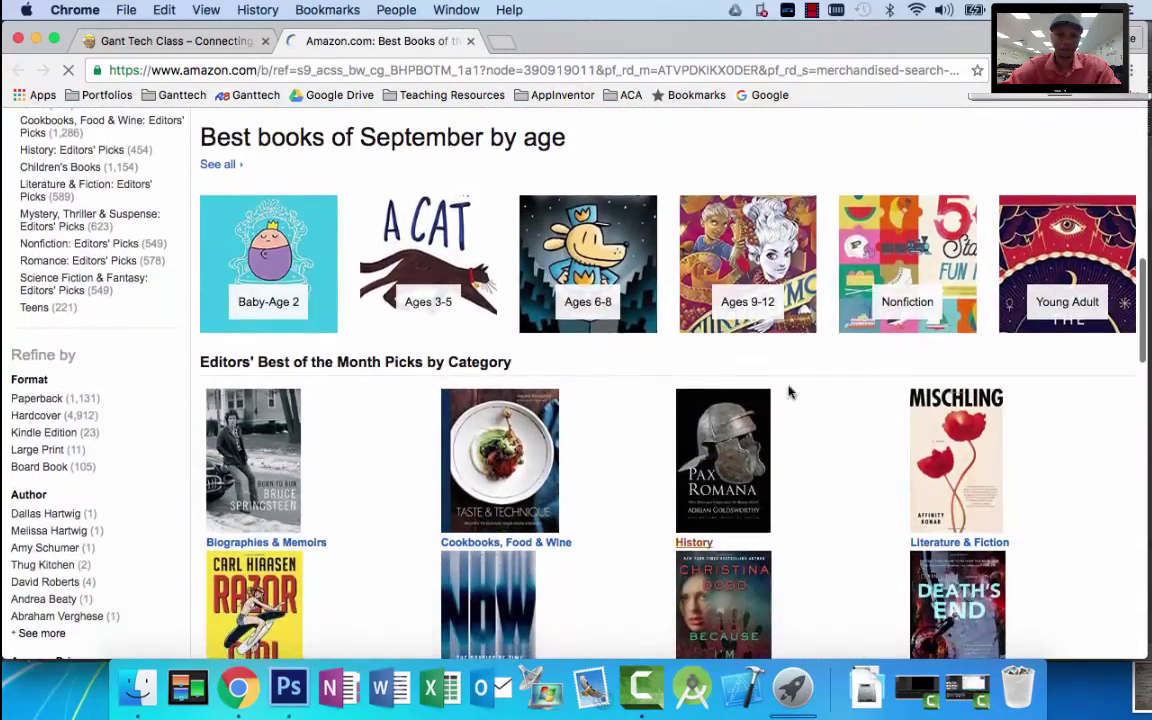
click(268, 272)
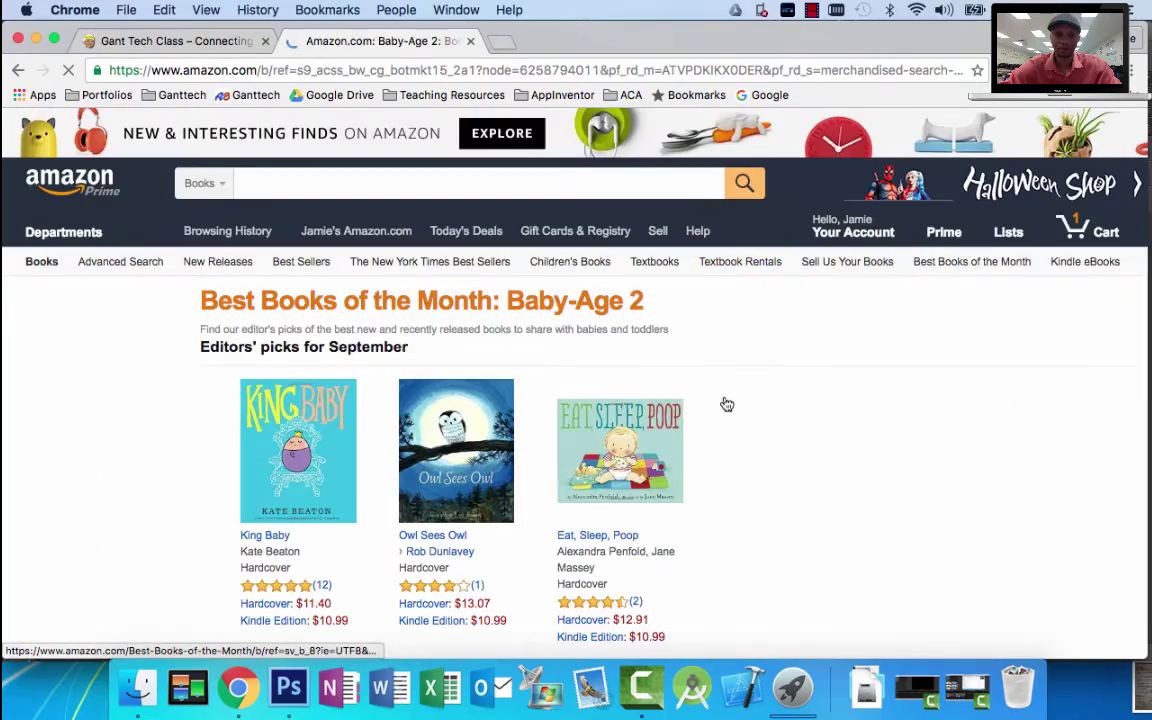
Page through the Baby-Age 2 editors' picks carousel, then return to the Gant Tech Class assignment.
scroll(570, 537, down, 1)
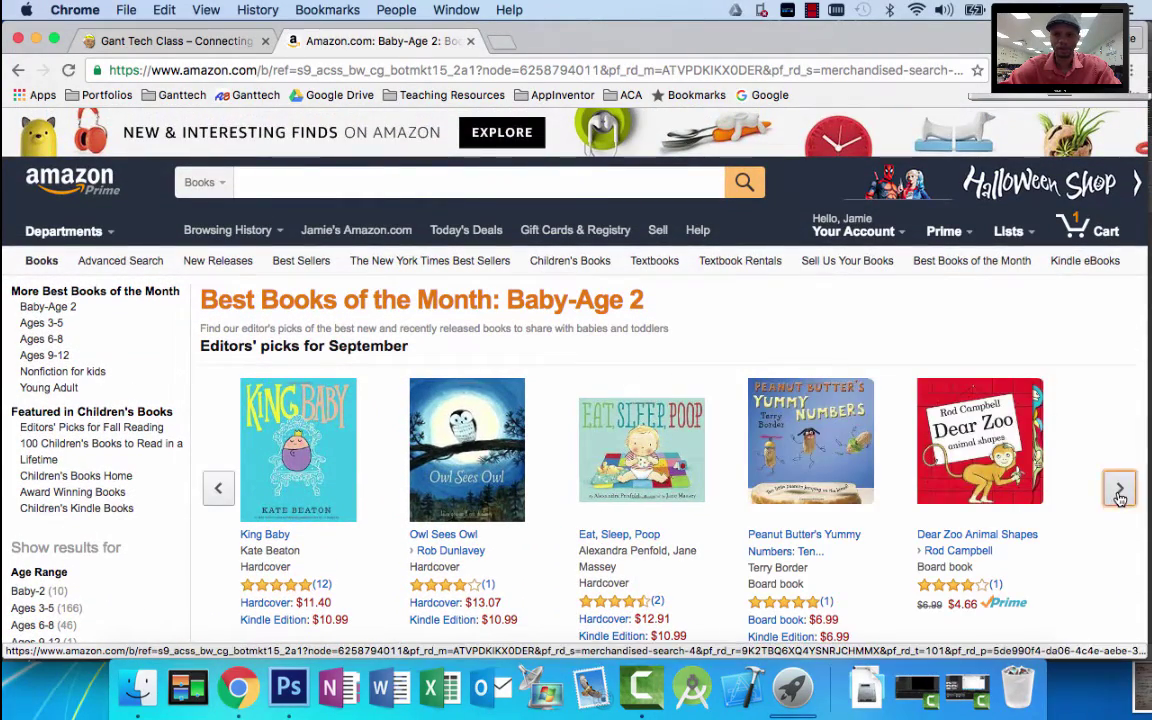
click(1120, 492)
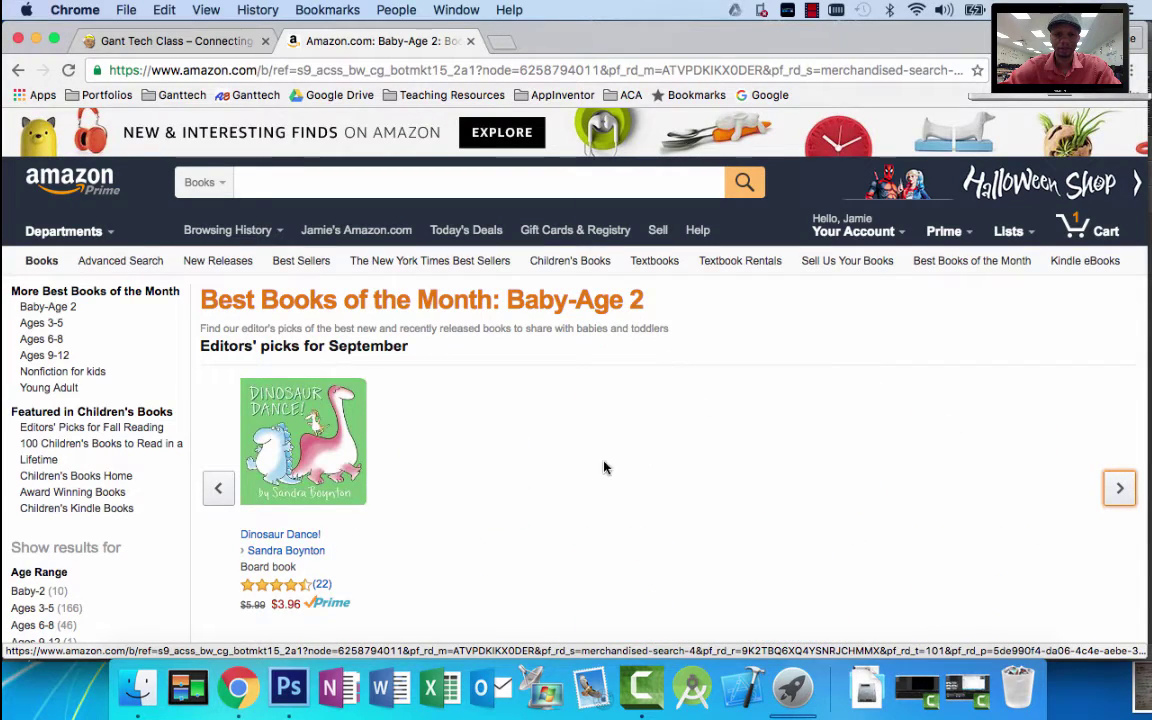
click(218, 488)
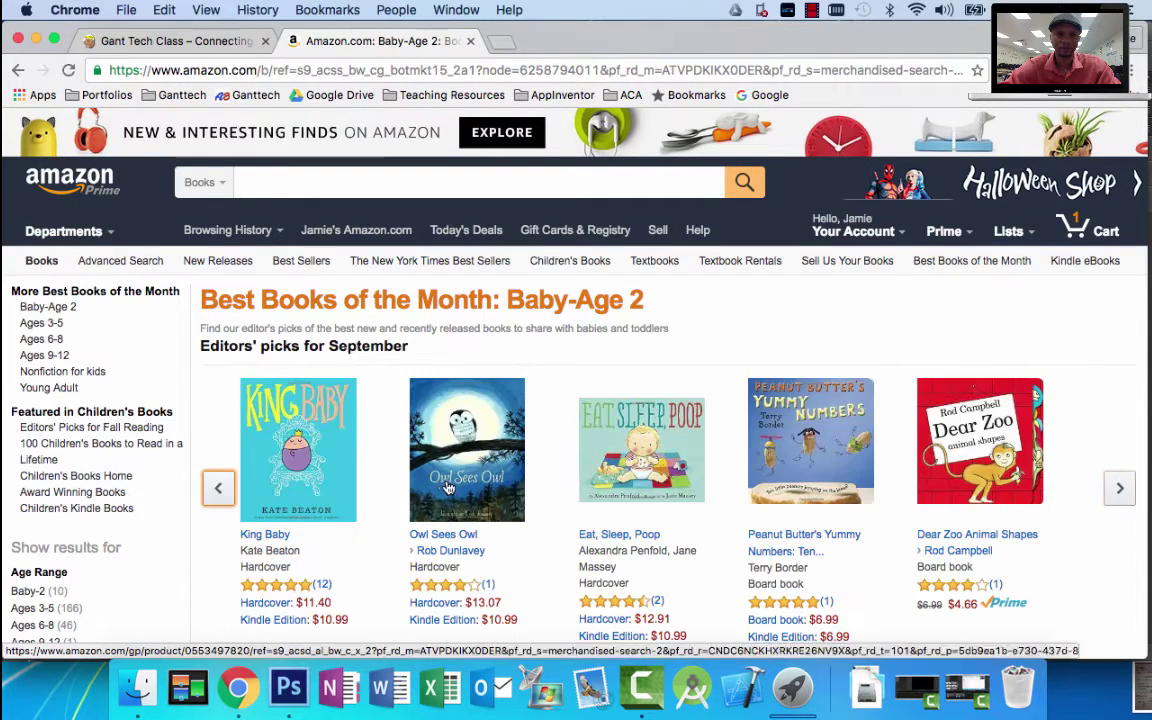
scroll(766, 486, down, 10)
scroll(770, 488, up, 6)
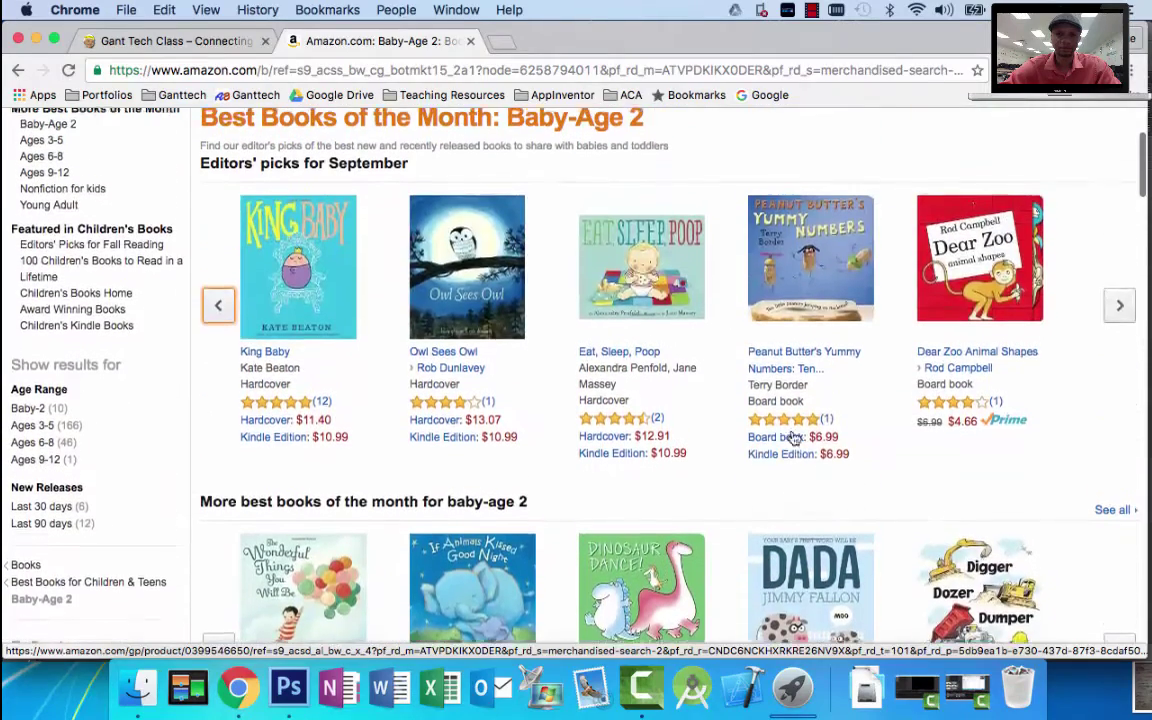
click(1119, 306)
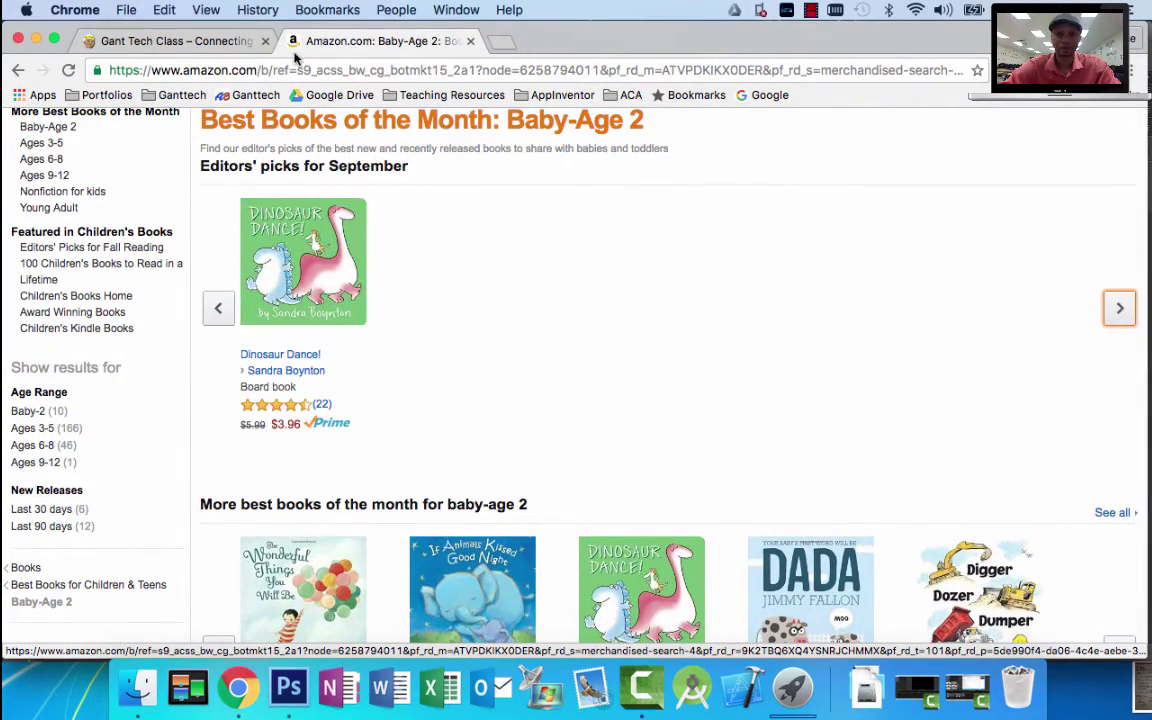
click(172, 40)
scroll(738, 525, down, 2)
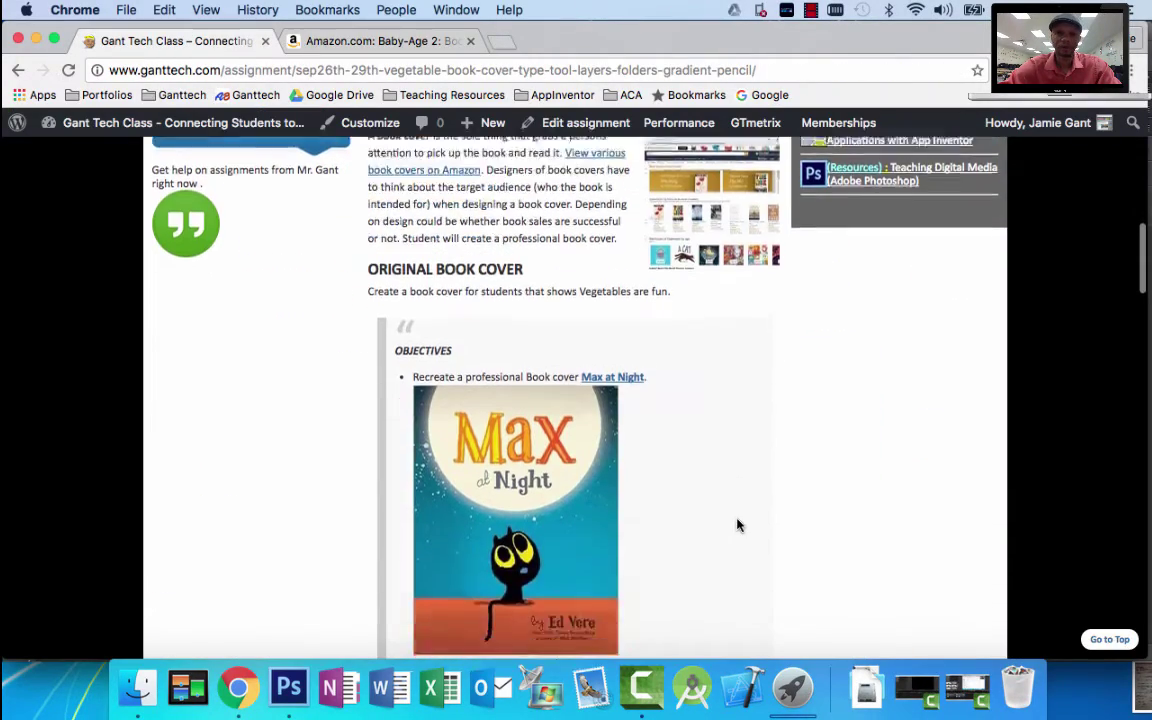
Scroll to the Max at Night cover, enlarge it, then bring Photoshop CS6 forward.
scroll(738, 525, down, 4)
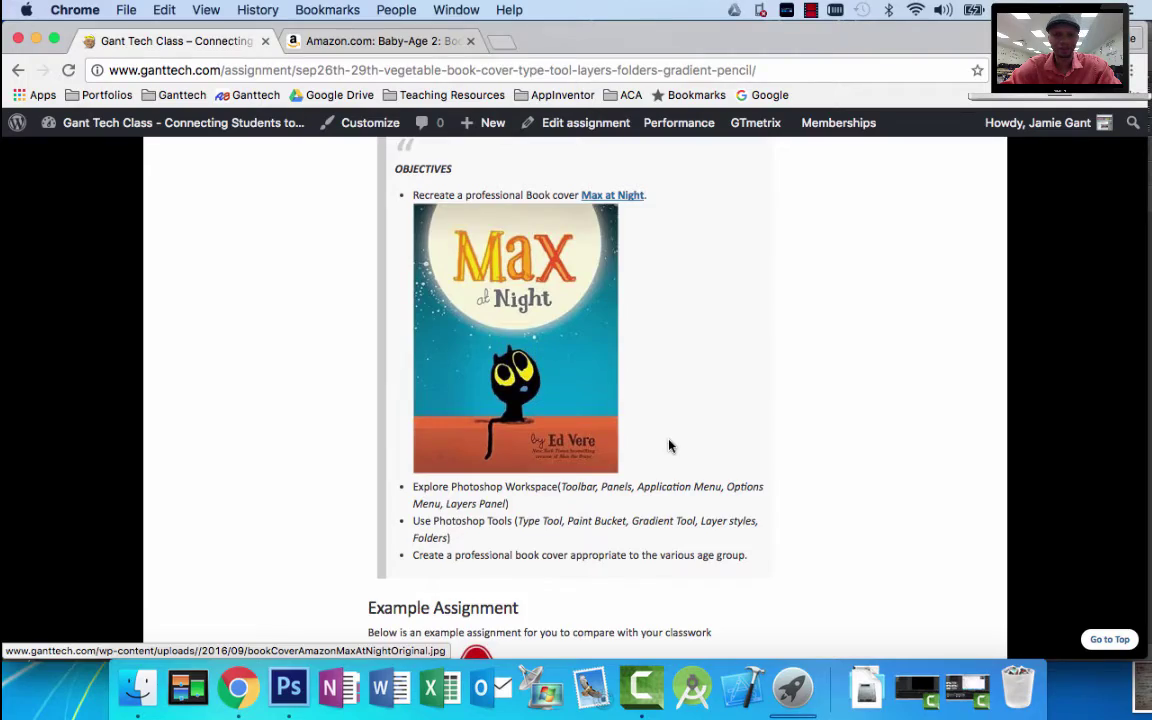
scroll(670, 446, down, 10)
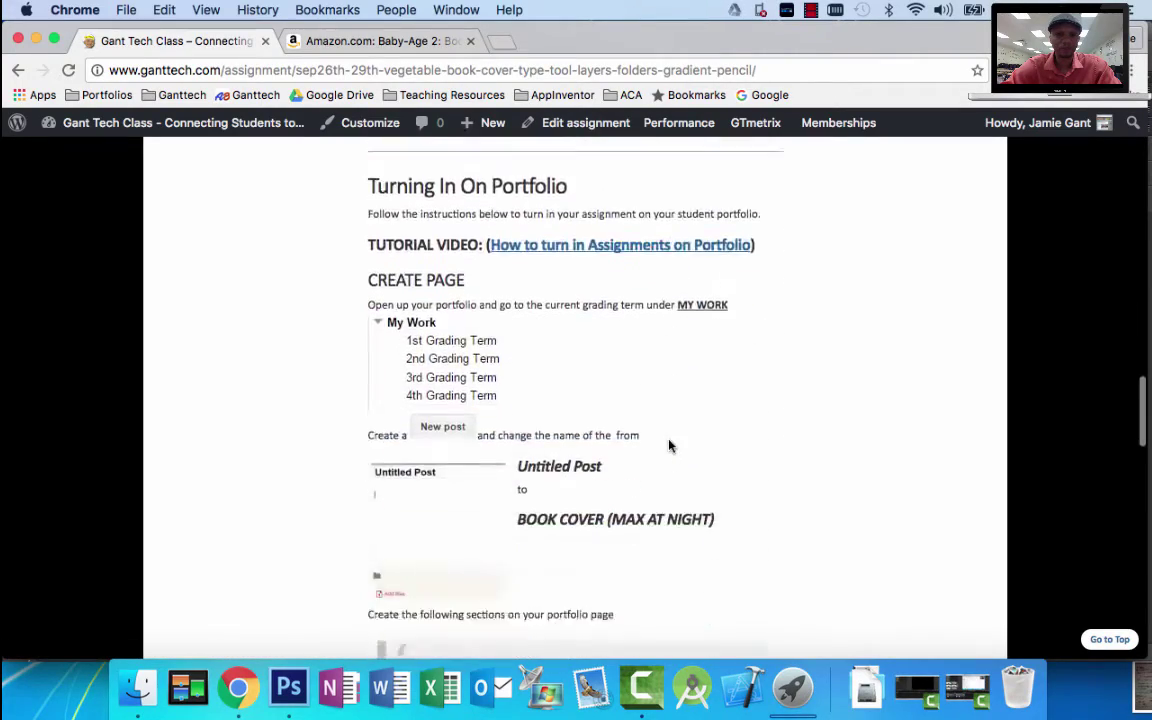
scroll(670, 446, down, 3)
scroll(670, 446, up, 8)
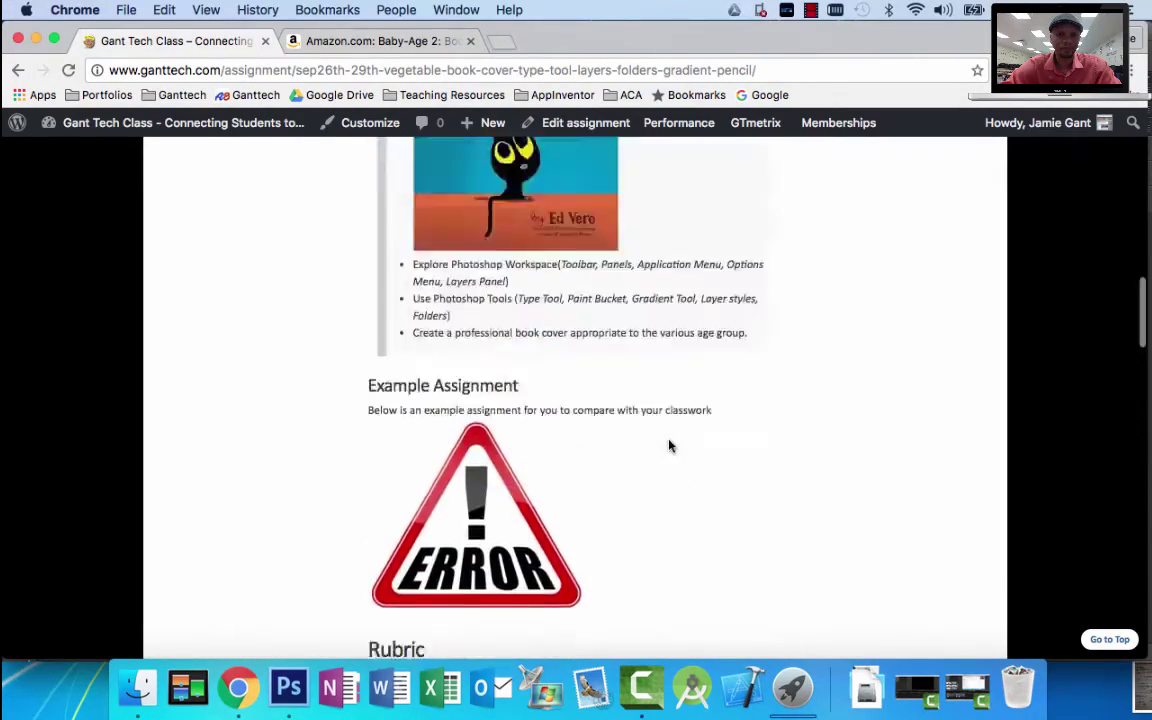
scroll(670, 446, up, 10)
scroll(670, 446, down, 6)
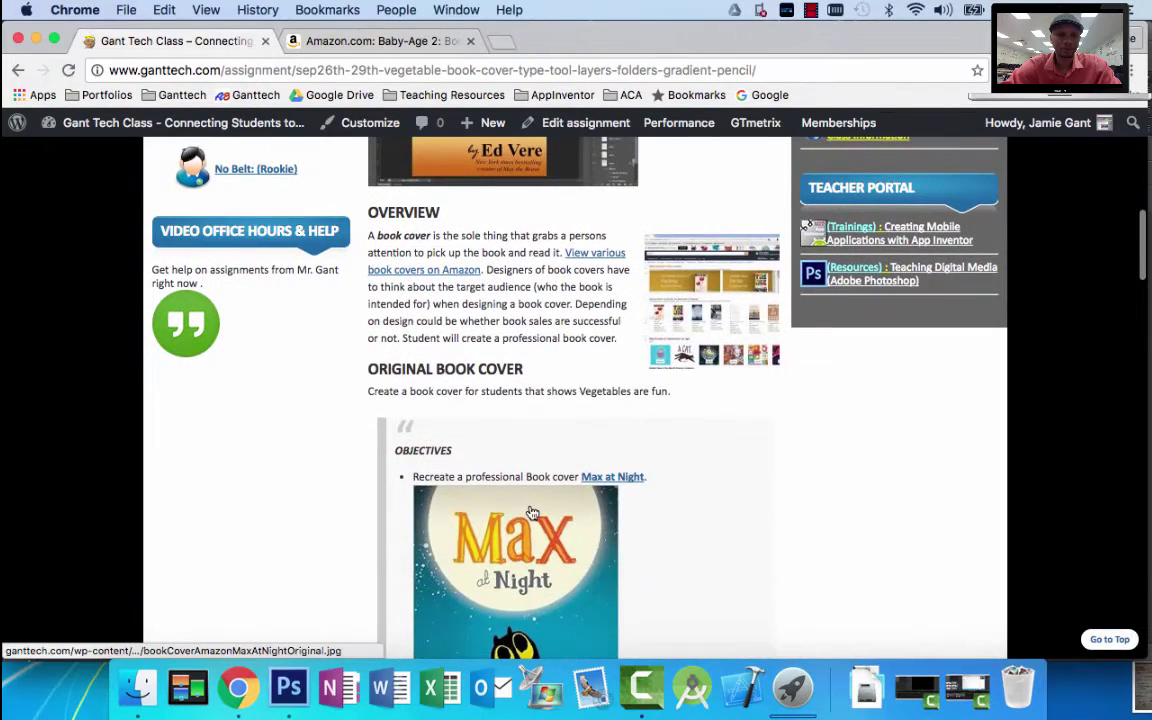
click(532, 512)
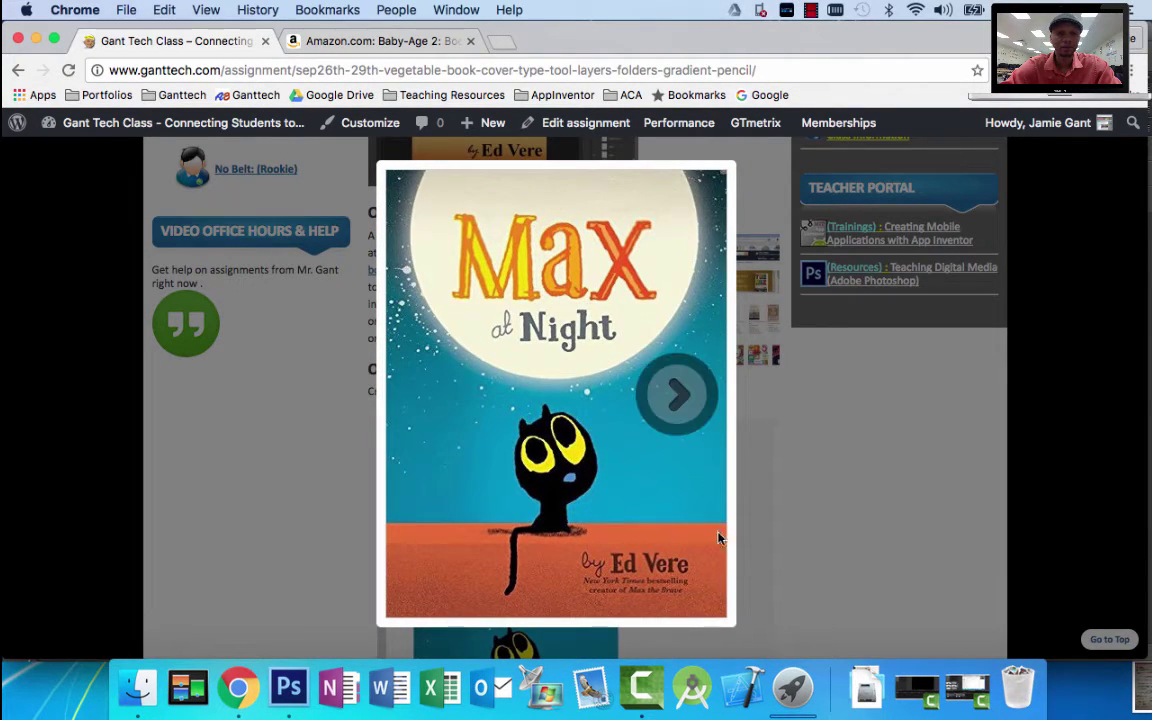
click(288, 687)
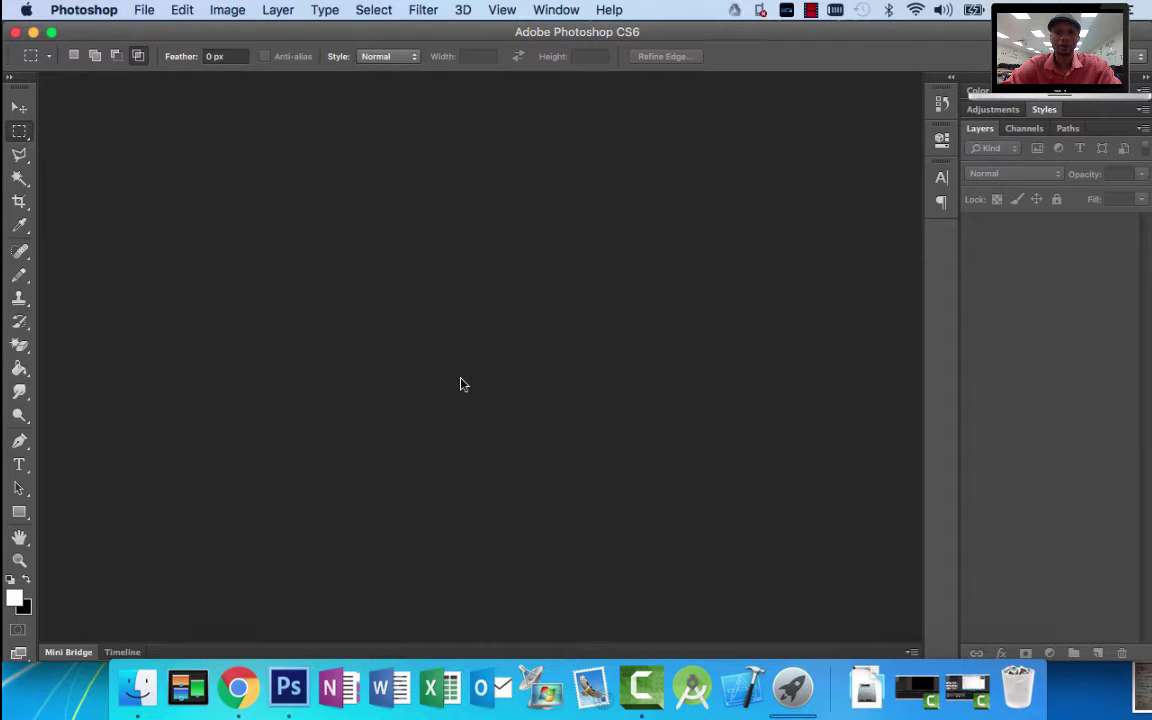
Create a U.S. Paper Letter document named 'BOOK Cover (Max At night)' with a transparent background.
click(142, 9)
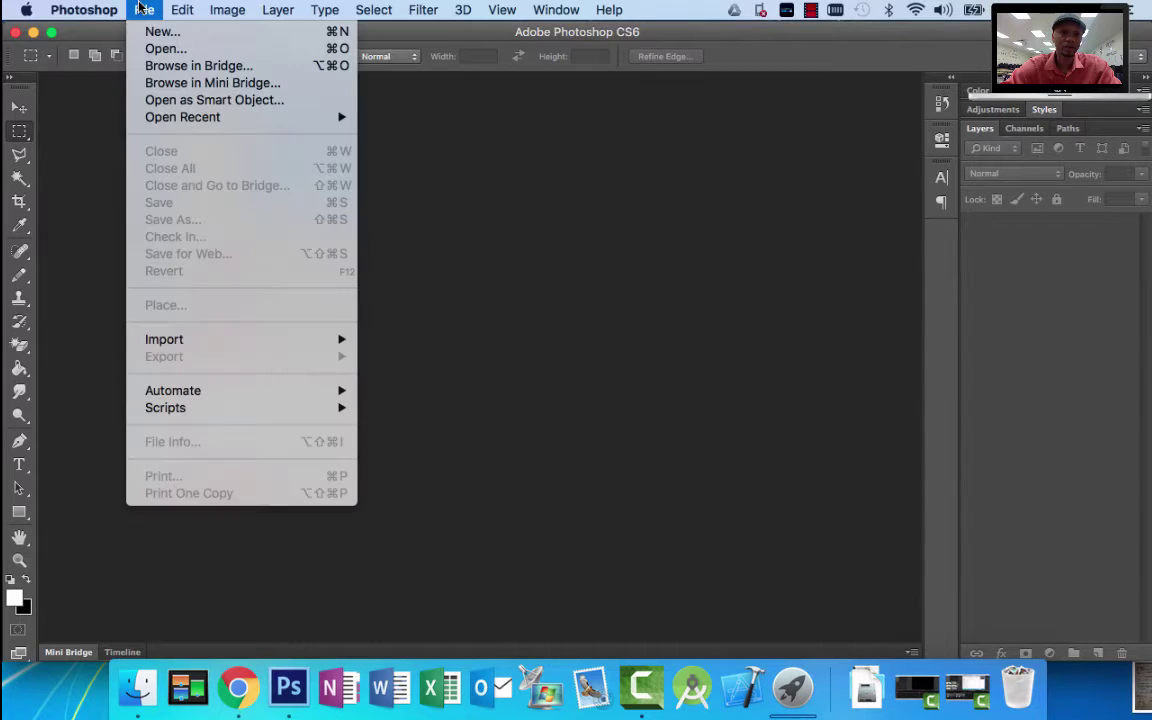
click(158, 36)
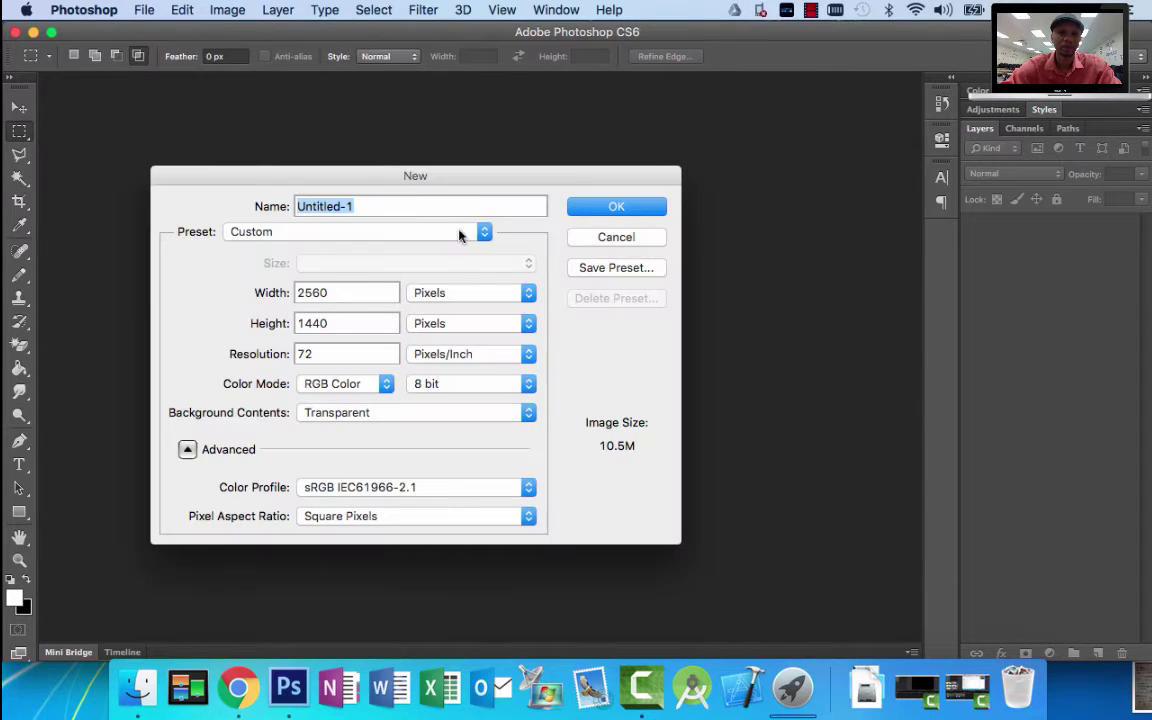
text(BOOK)
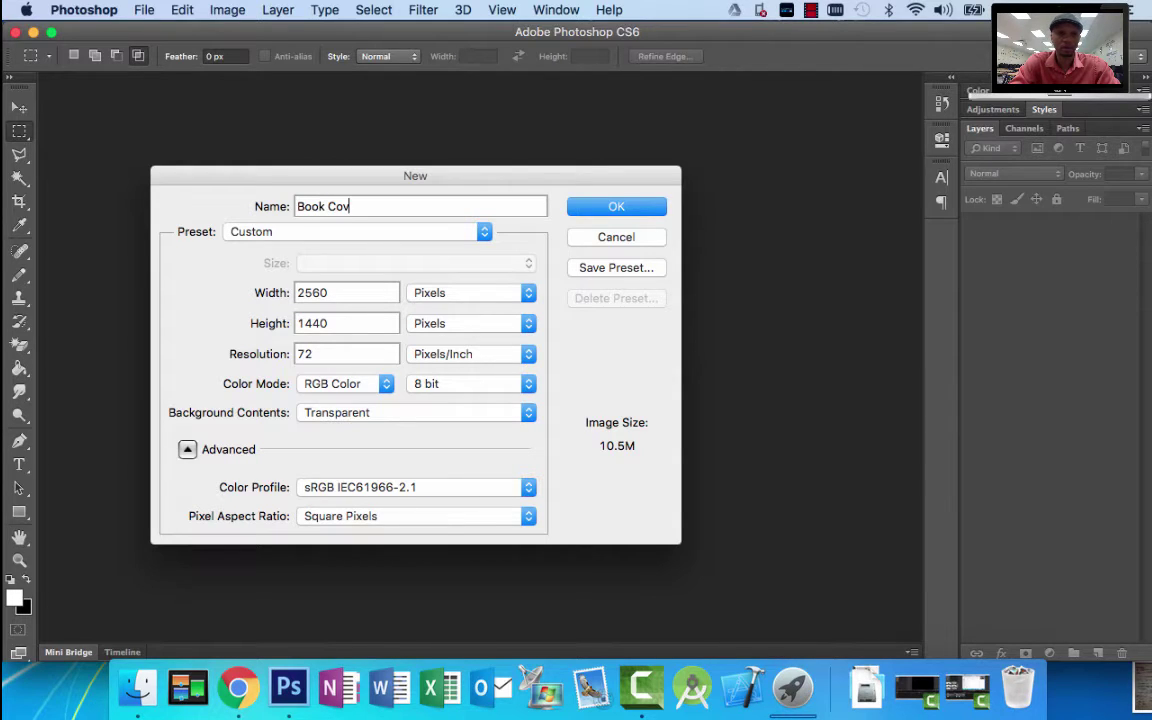
text( Cover (Max At )
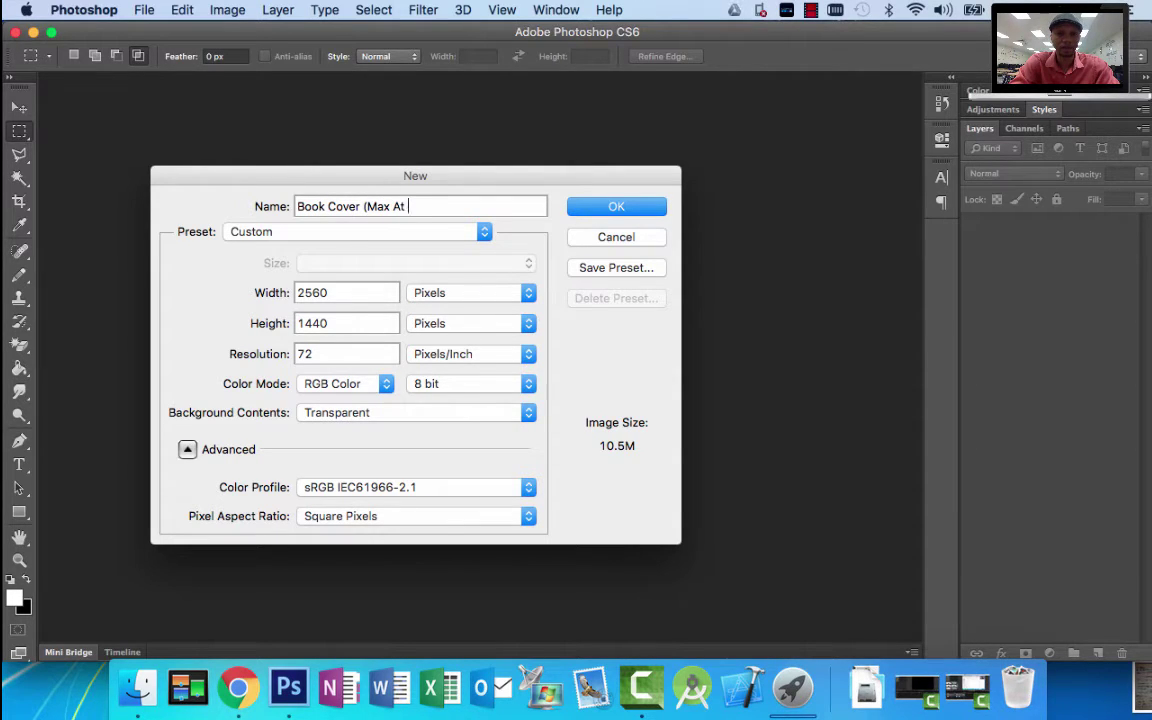
text(night))
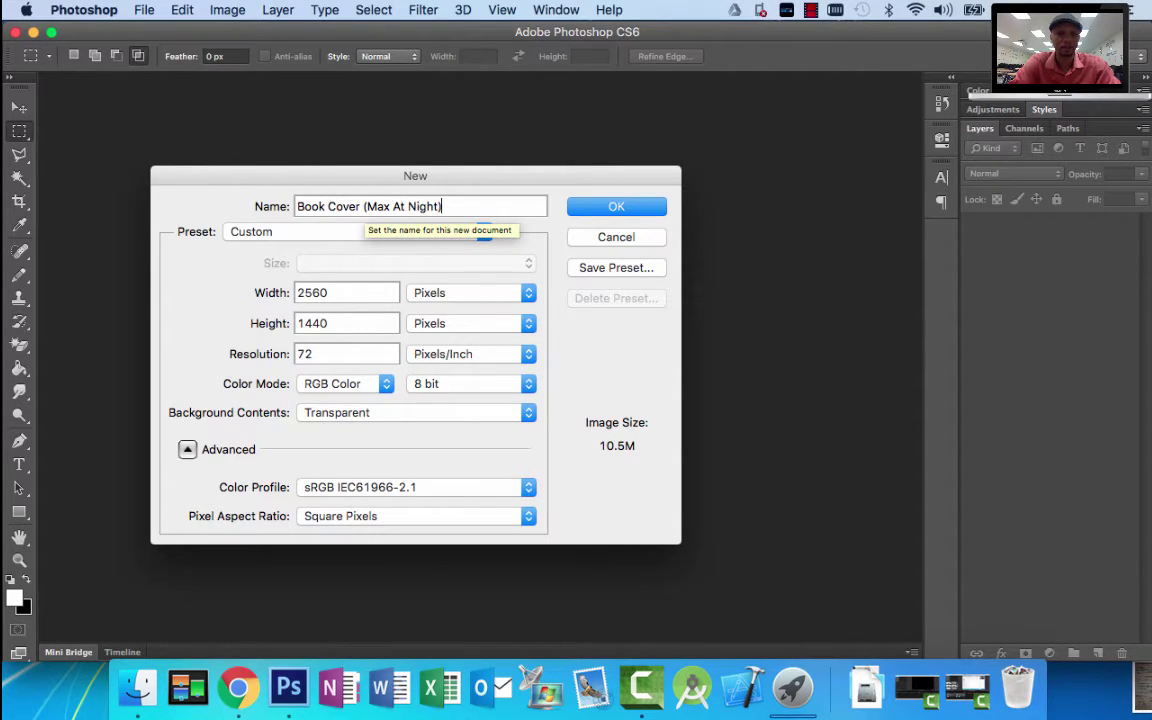
click(371, 238)
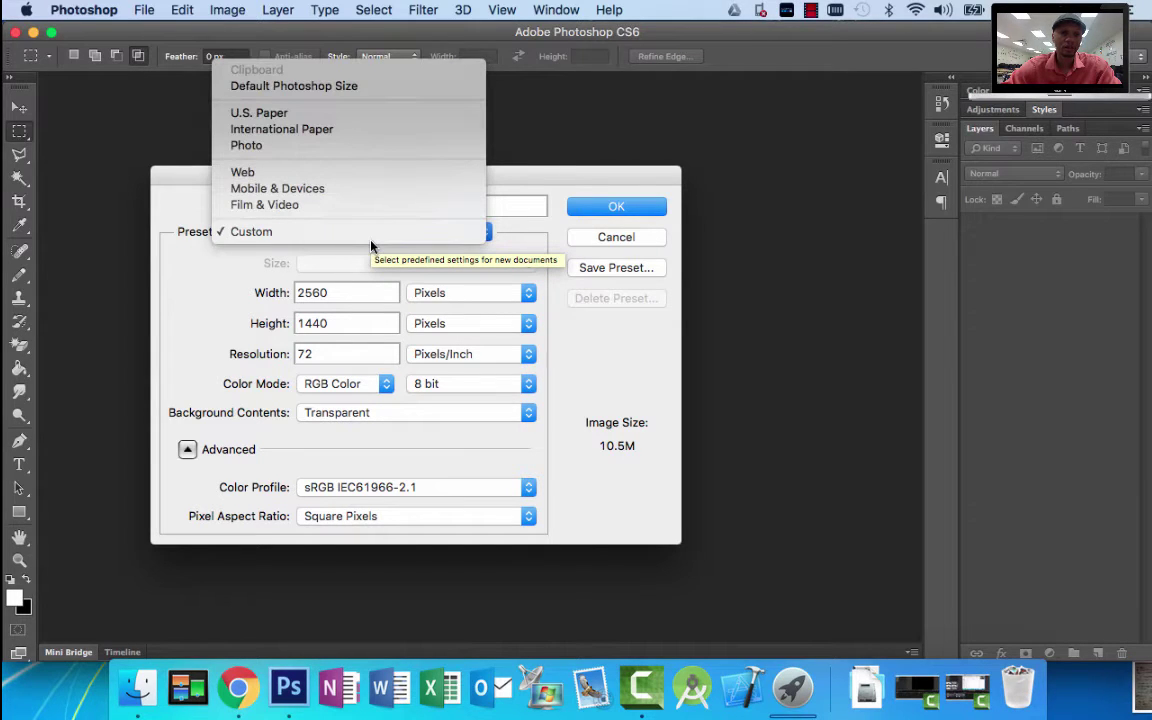
click(285, 114)
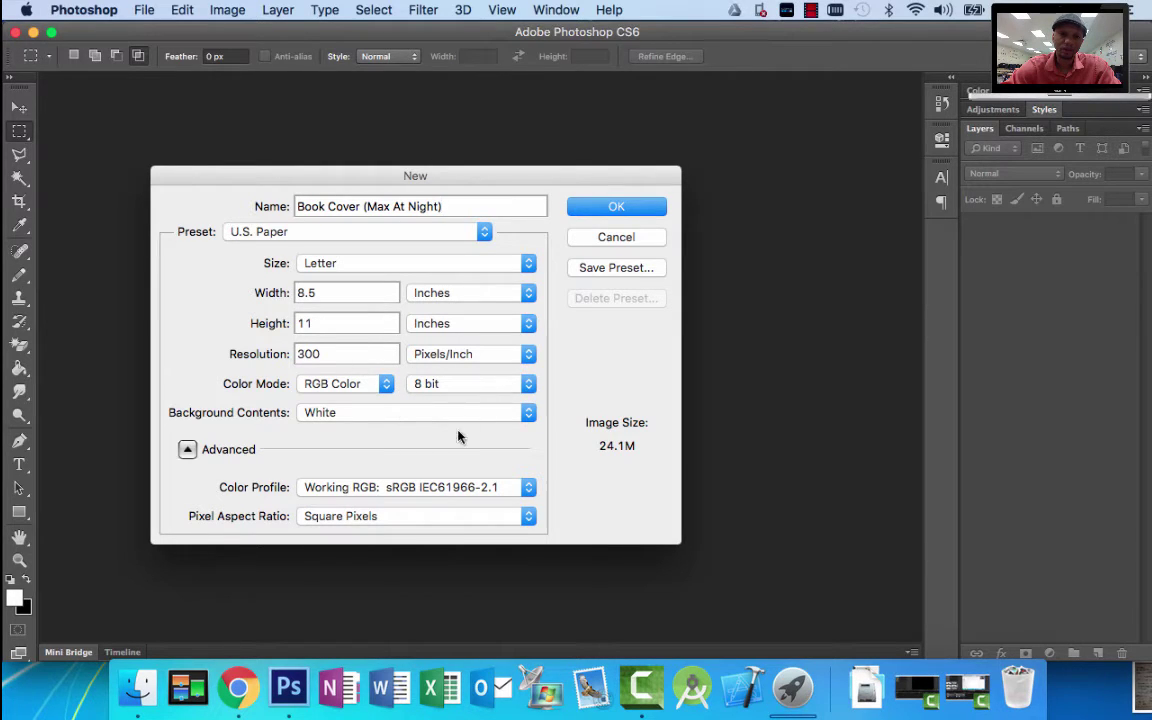
click(377, 416)
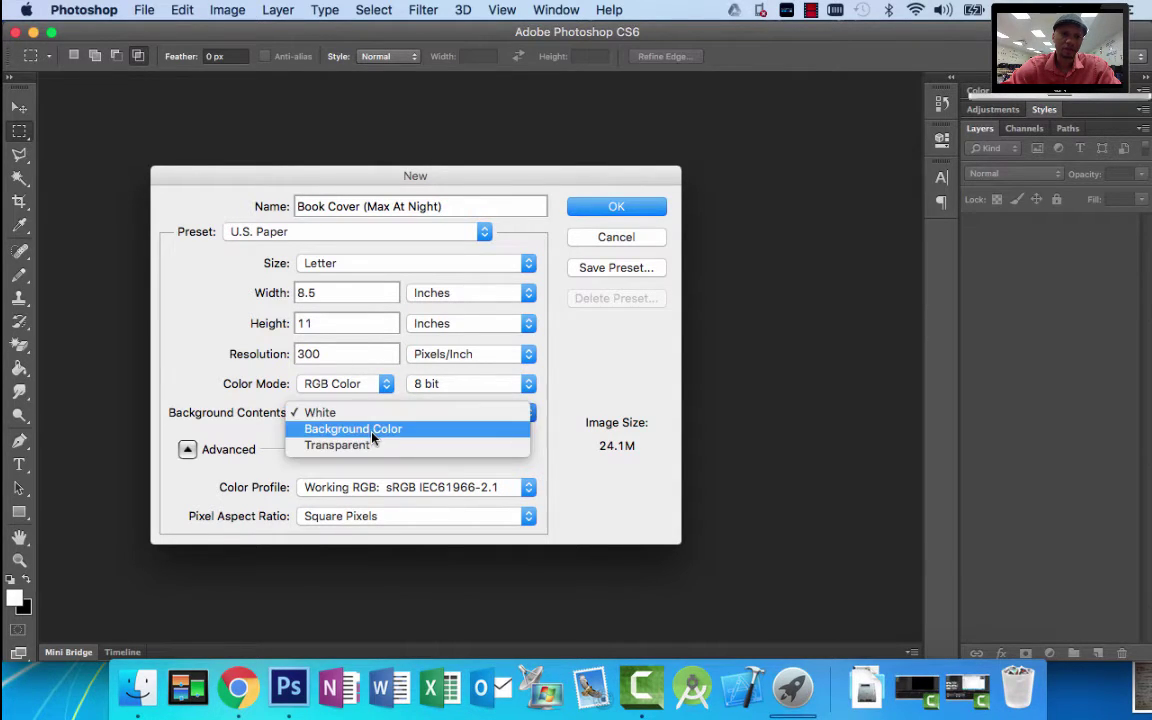
click(370, 445)
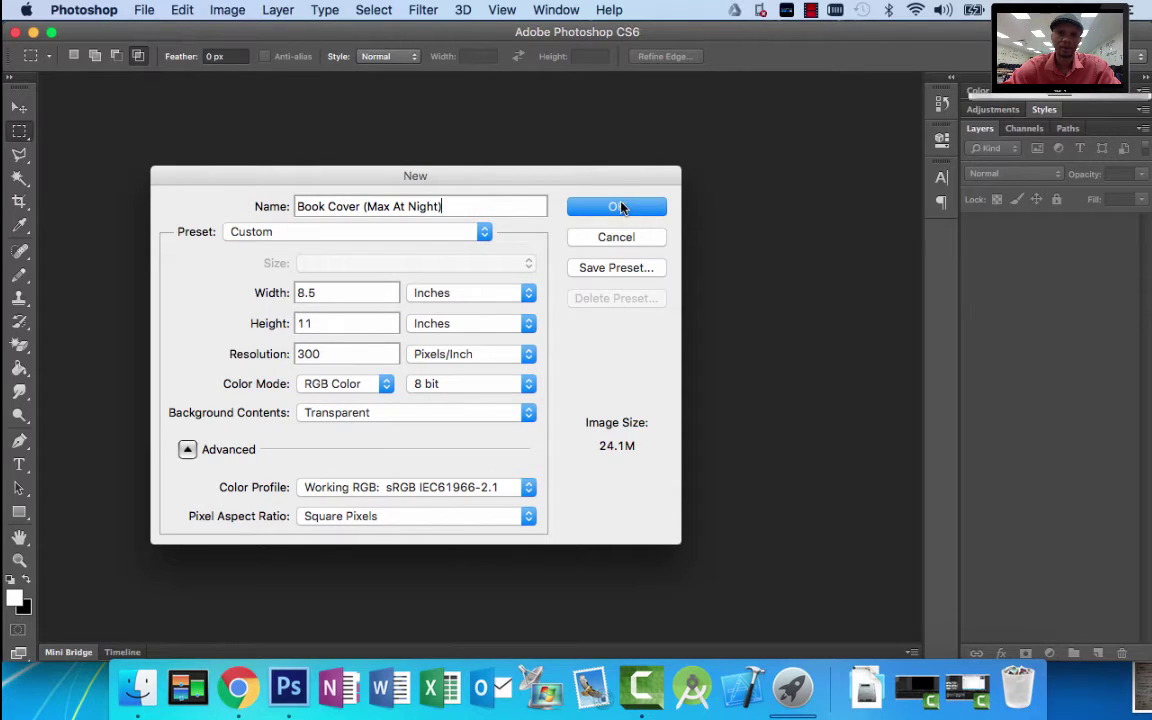
click(616, 207)
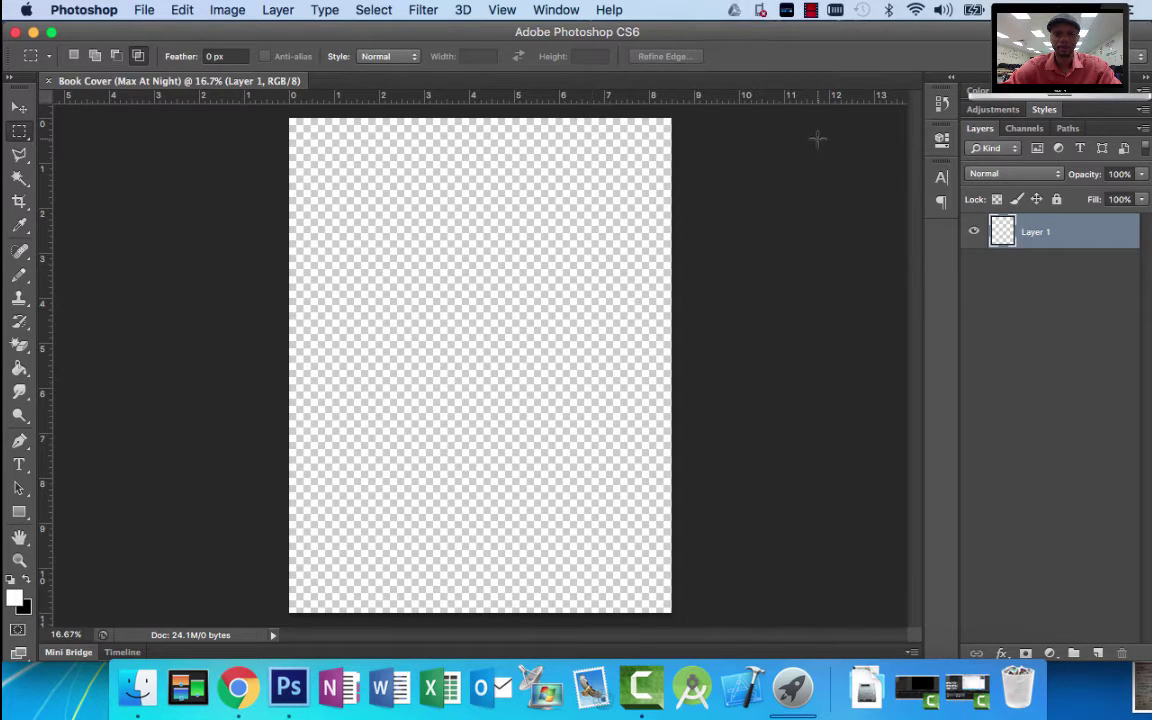
Hide the rulers and rename Layer 1 to 'background'.
key(super+r)
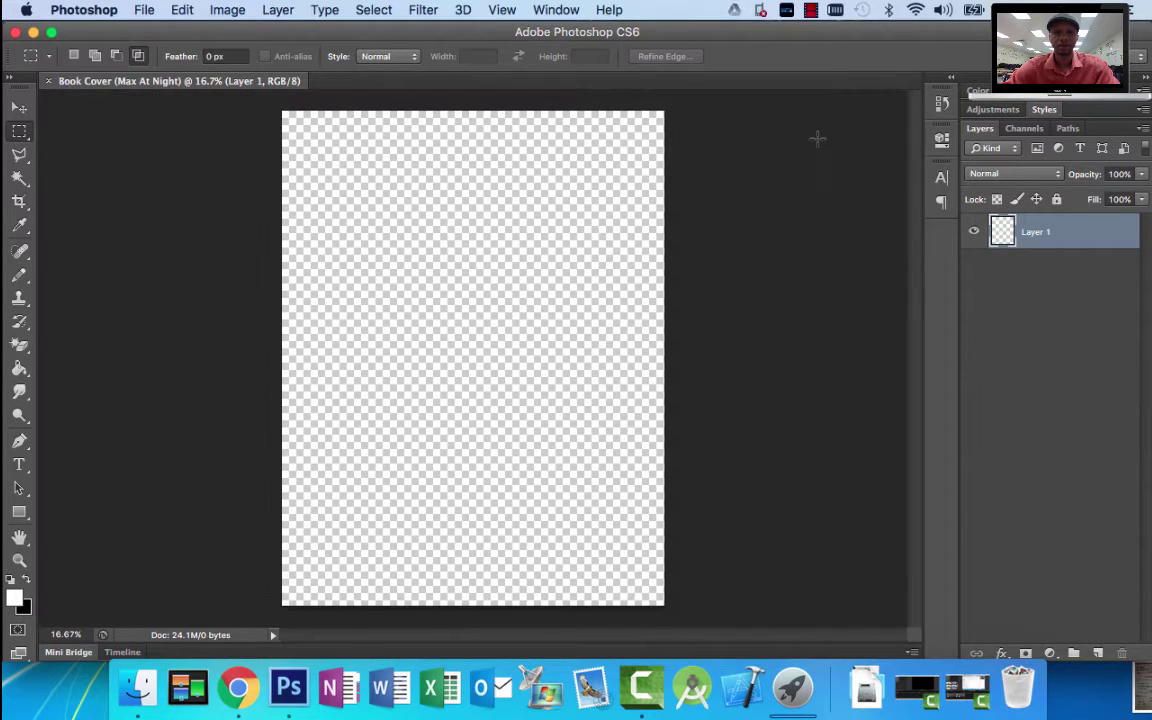
double_click(1037, 233)
key(BackSpace)
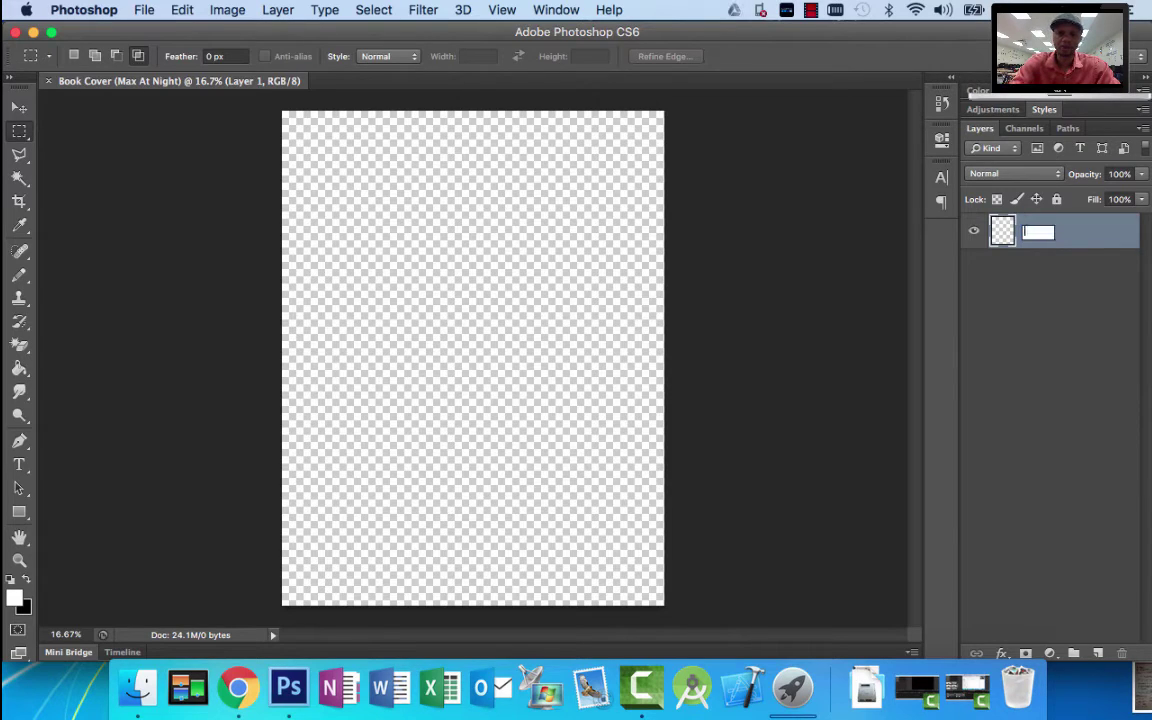
text(background)
key(Return)
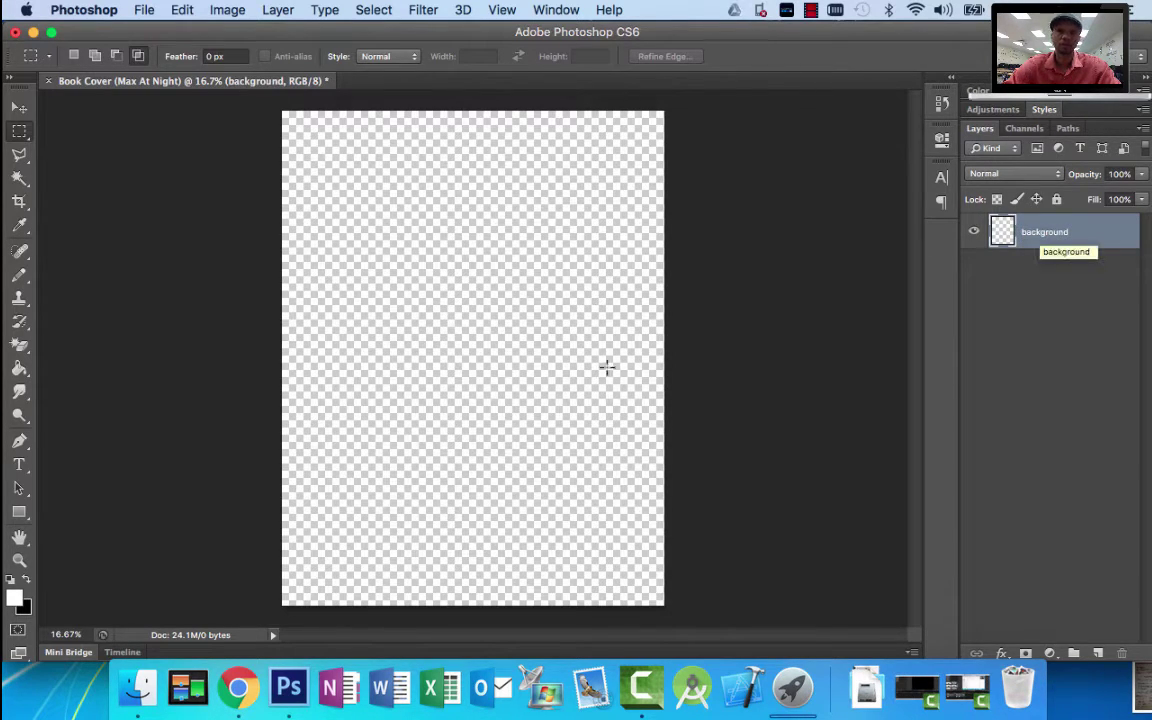
Check the reference cover in the browser, then return to Photoshop and dismiss the Adobe warning.
click(238, 687)
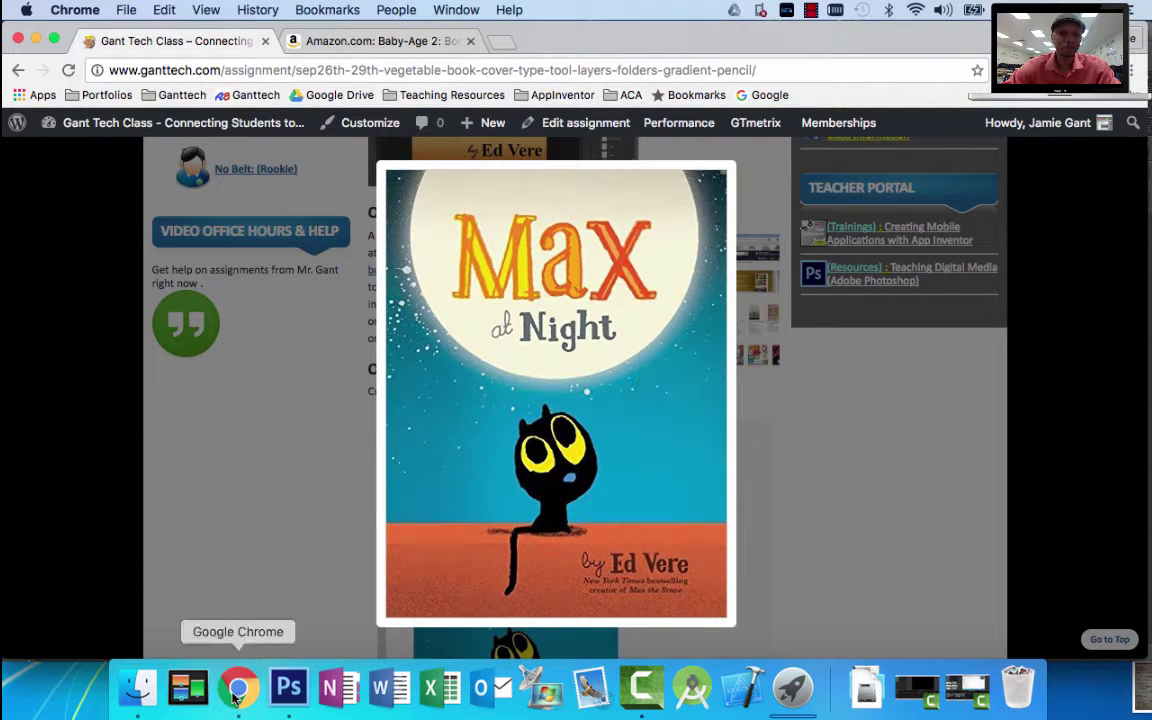
click(288, 688)
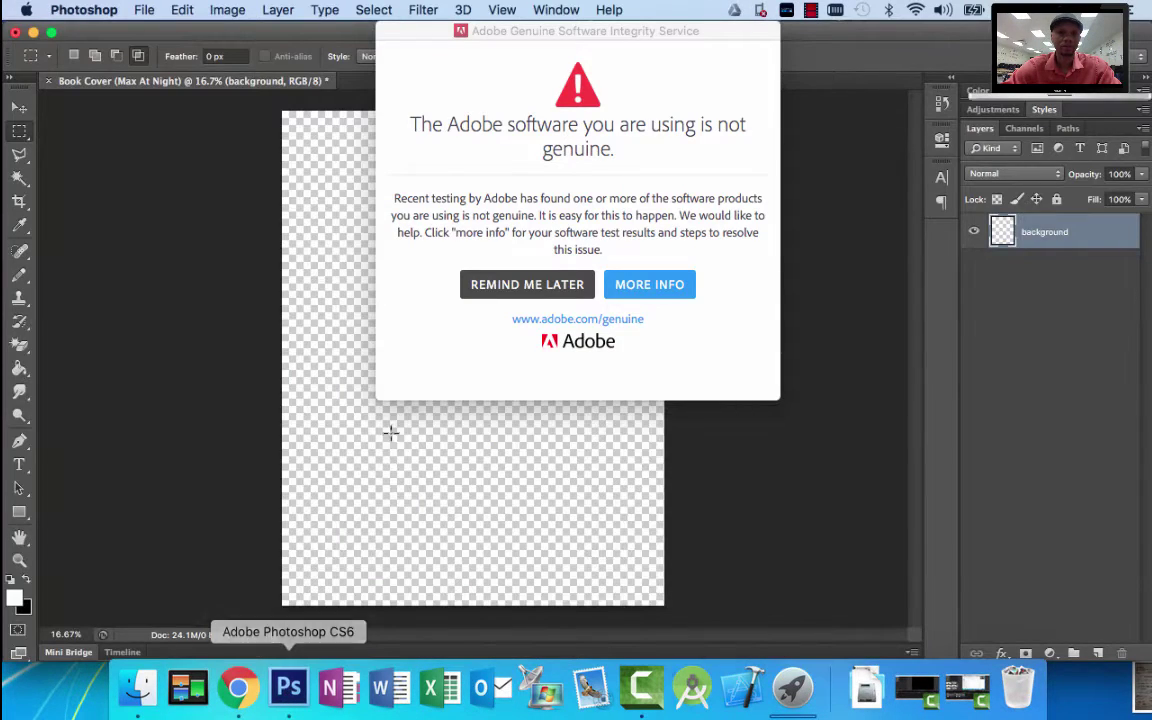
click(503, 288)
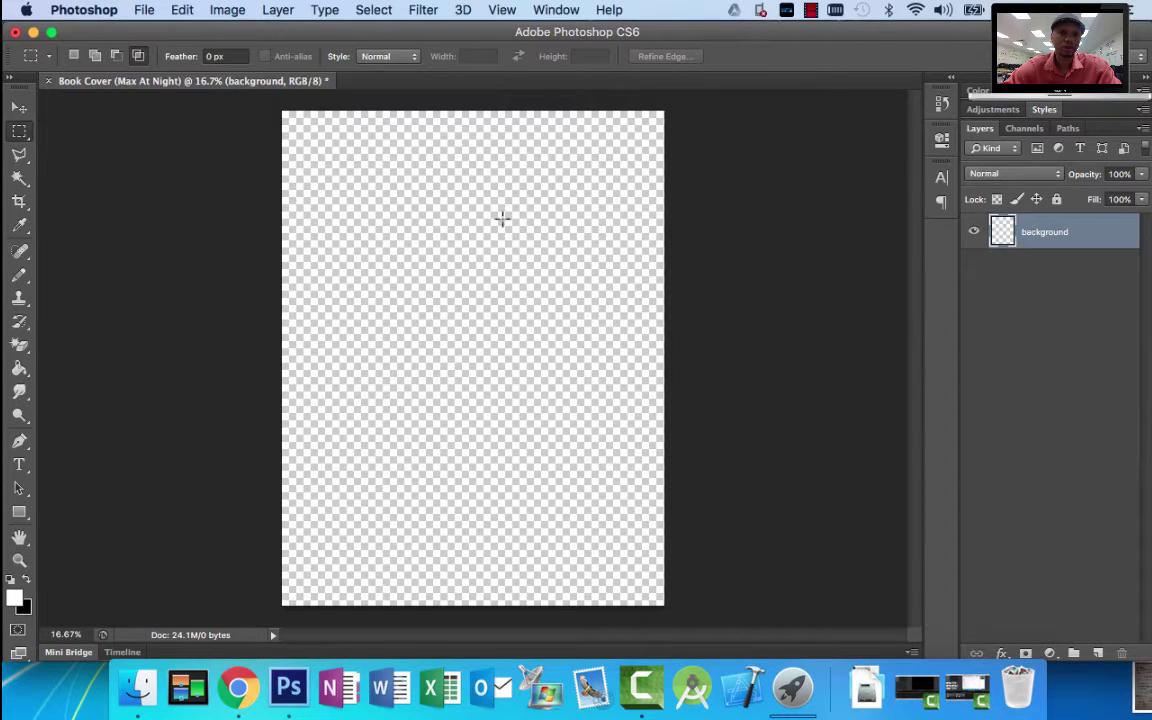
Show the rulers and drag out two vertical guides near the page's left side.
click(502, 10)
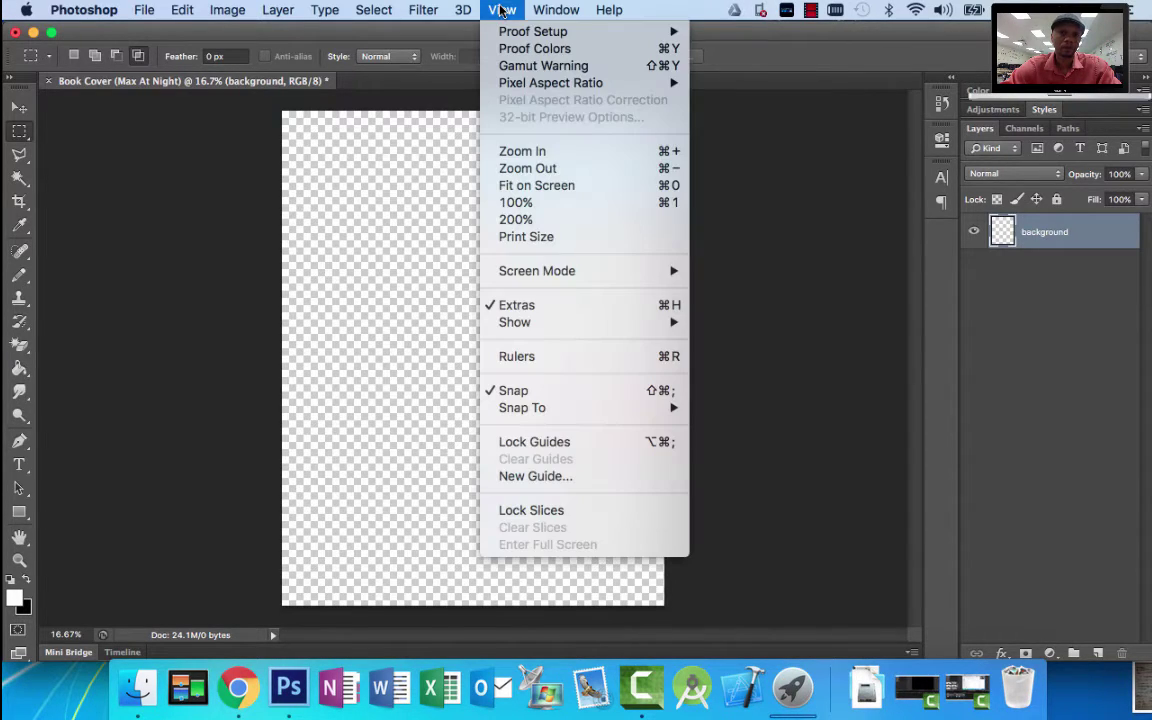
click(526, 356)
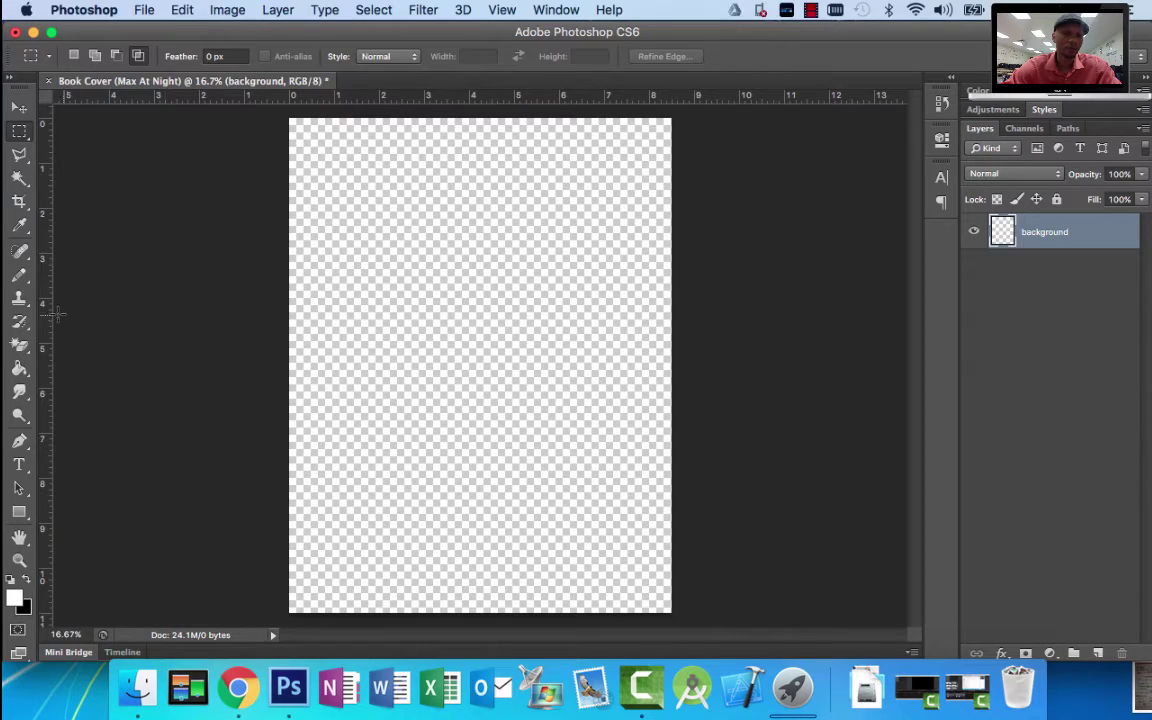
drag(48, 312, 335, 271)
drag(44, 323, 380, 312)
Remove a vertical guide, add a horizontal guide about 8 inches down, and recheck the reference cover.
key(v)
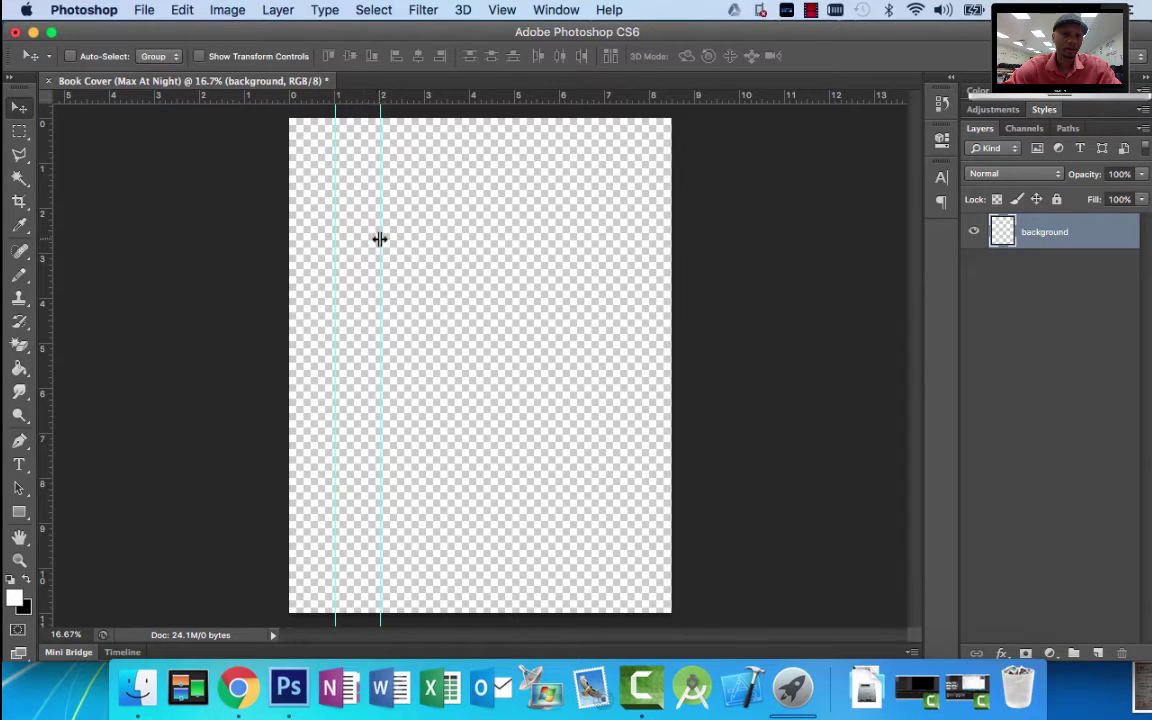
drag(372, 241, 40, 258)
drag(465, 98, 490, 495)
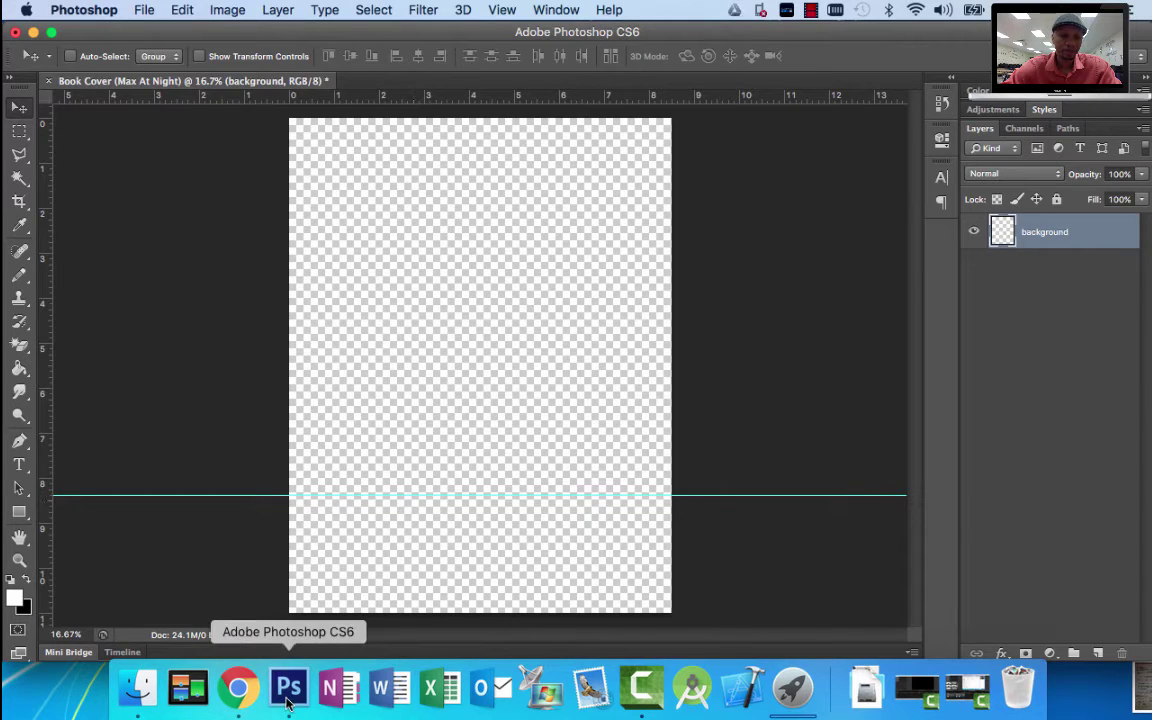
click(238, 688)
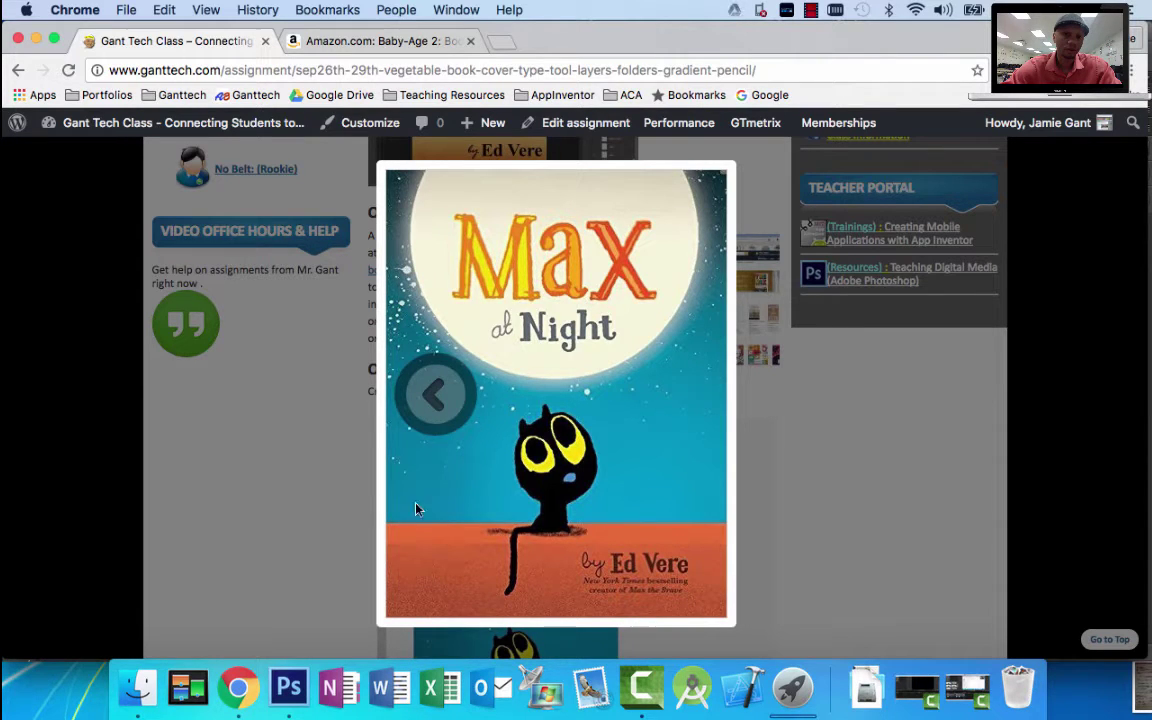
Marquee-select the full page width from the top edge down to the horizontal guide.
click(288, 688)
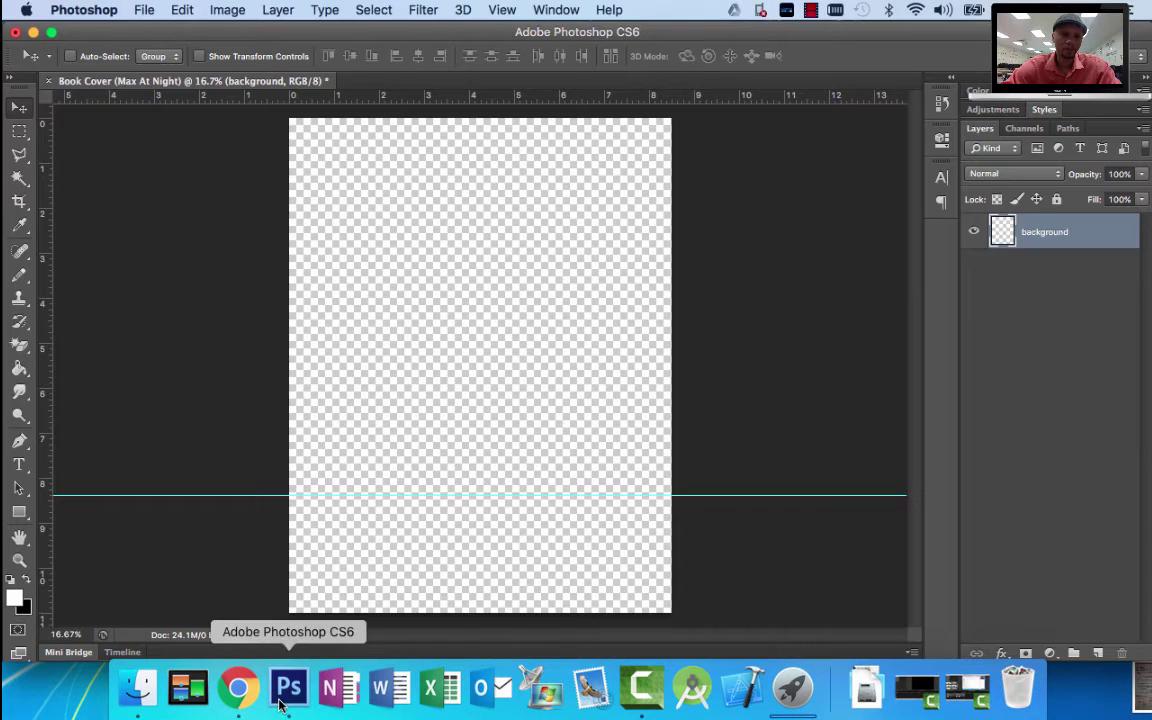
click(21, 135)
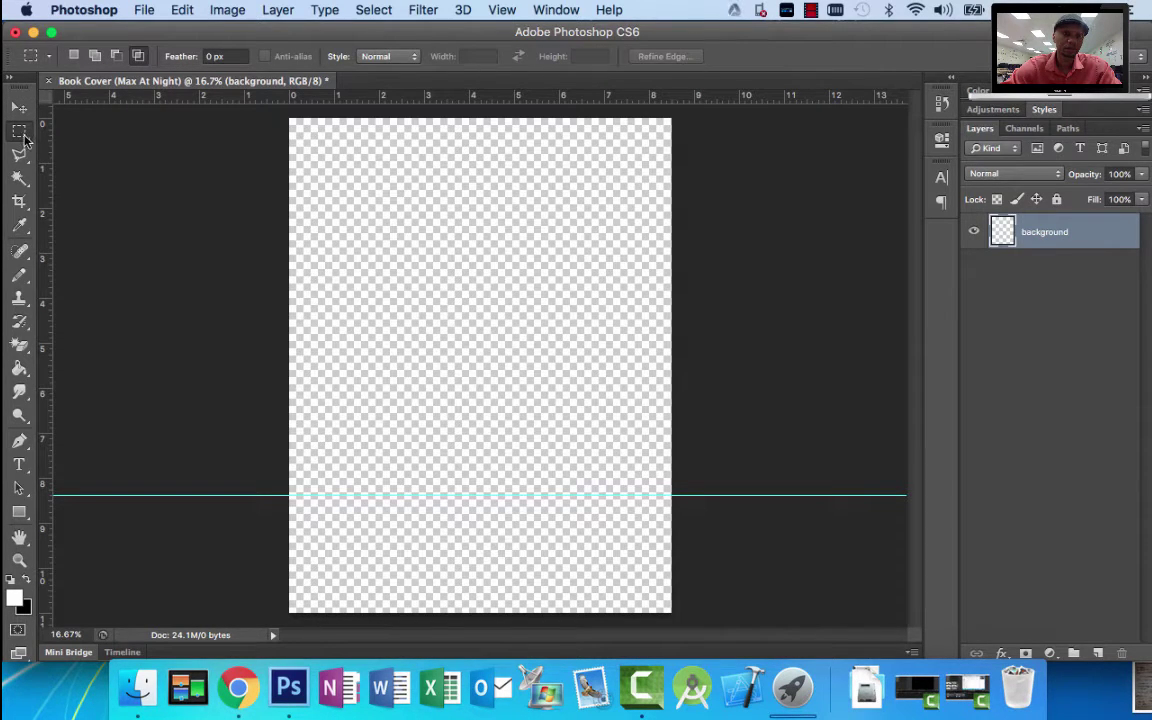
click(25, 140)
click(67, 118)
drag(287, 116, 675, 494)
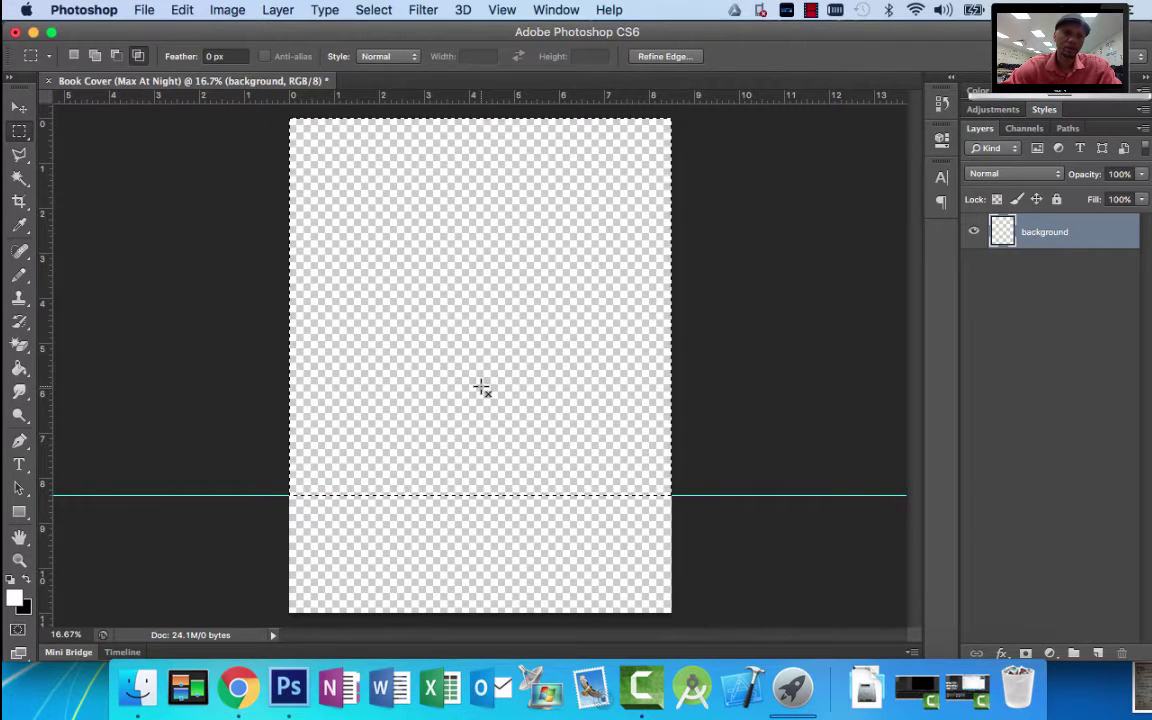
Fill the sky selection with the Paint Bucket, then set the foreground colour to teal #33cccc.
click(19, 368)
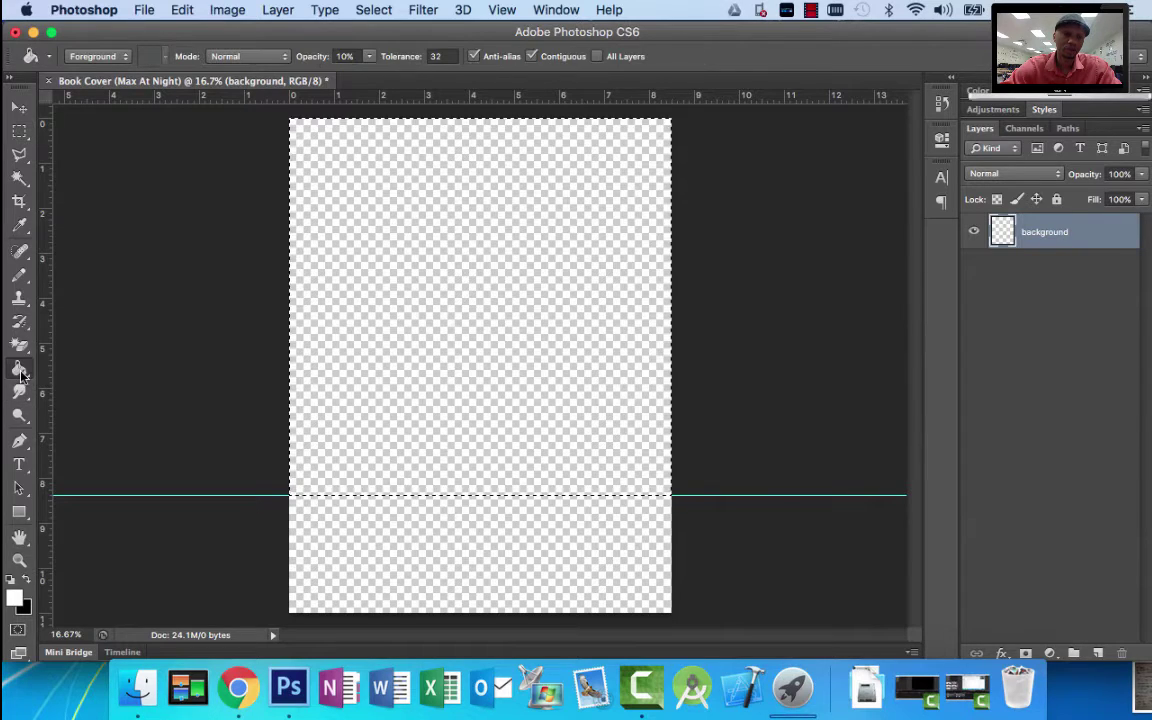
click(424, 301)
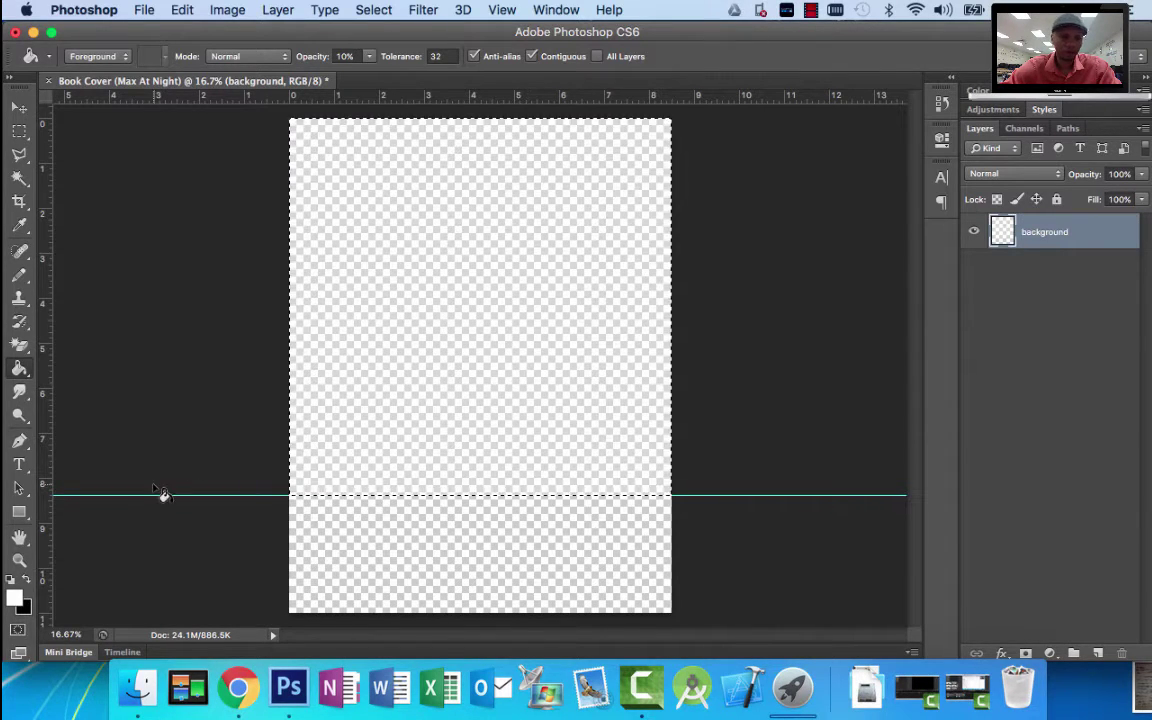
click(21, 602)
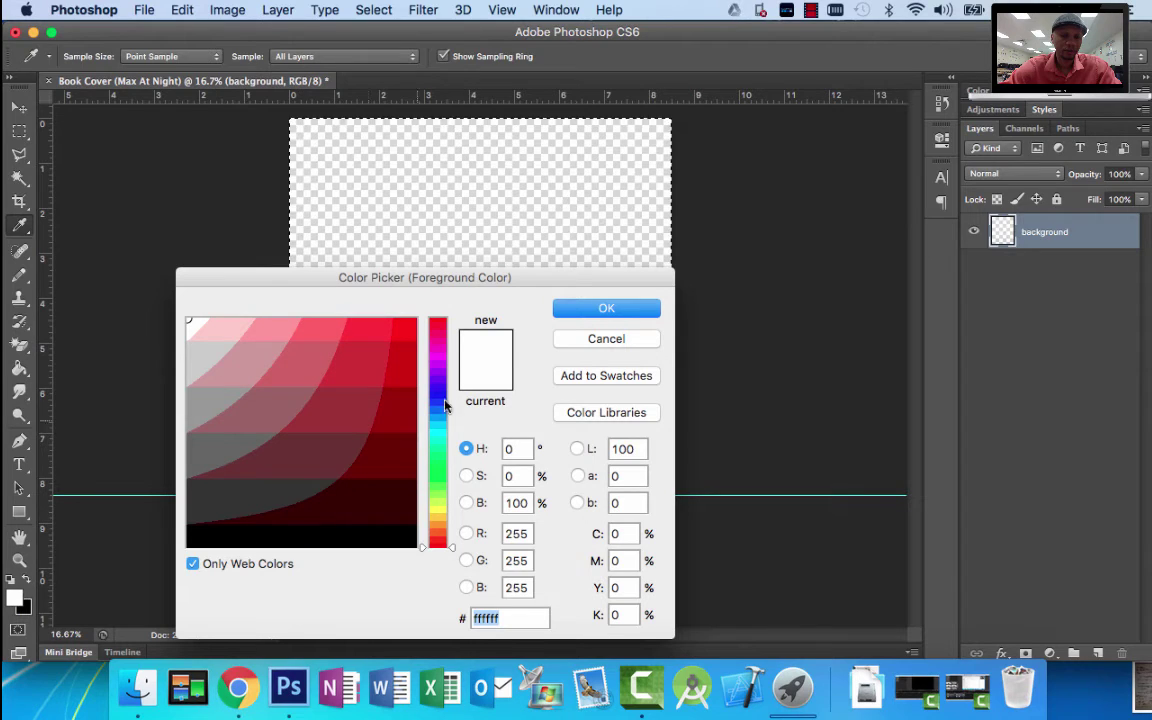
click(440, 411)
click(440, 424)
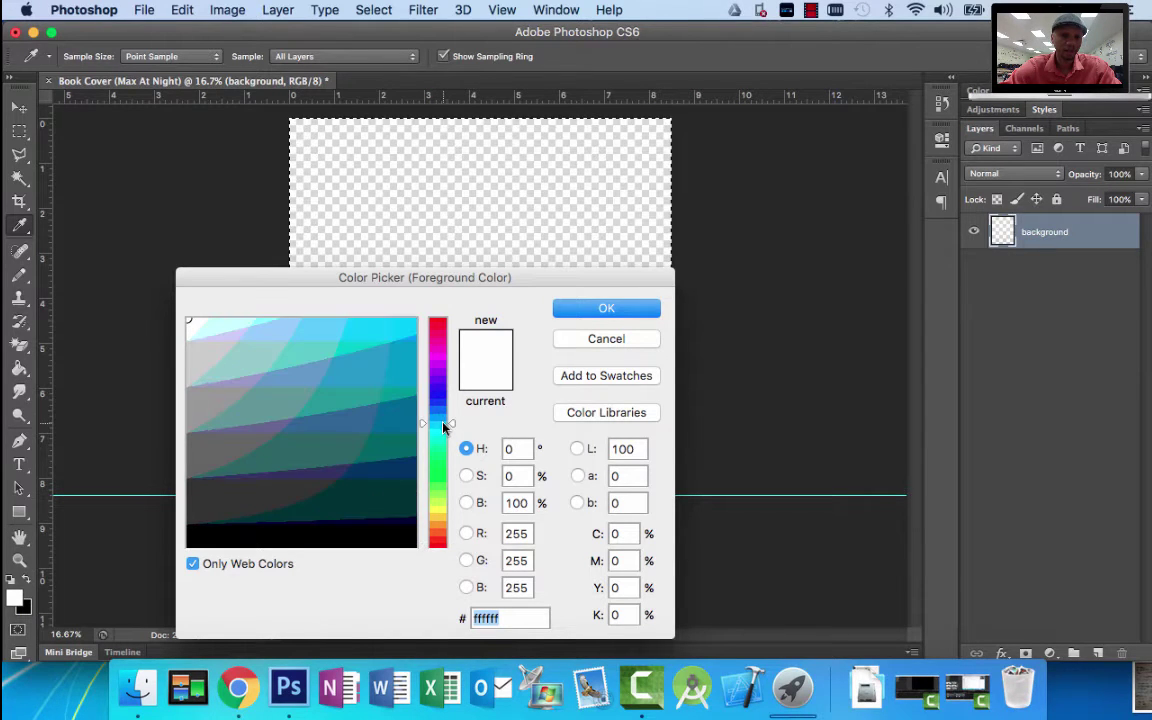
click(367, 343)
click(610, 312)
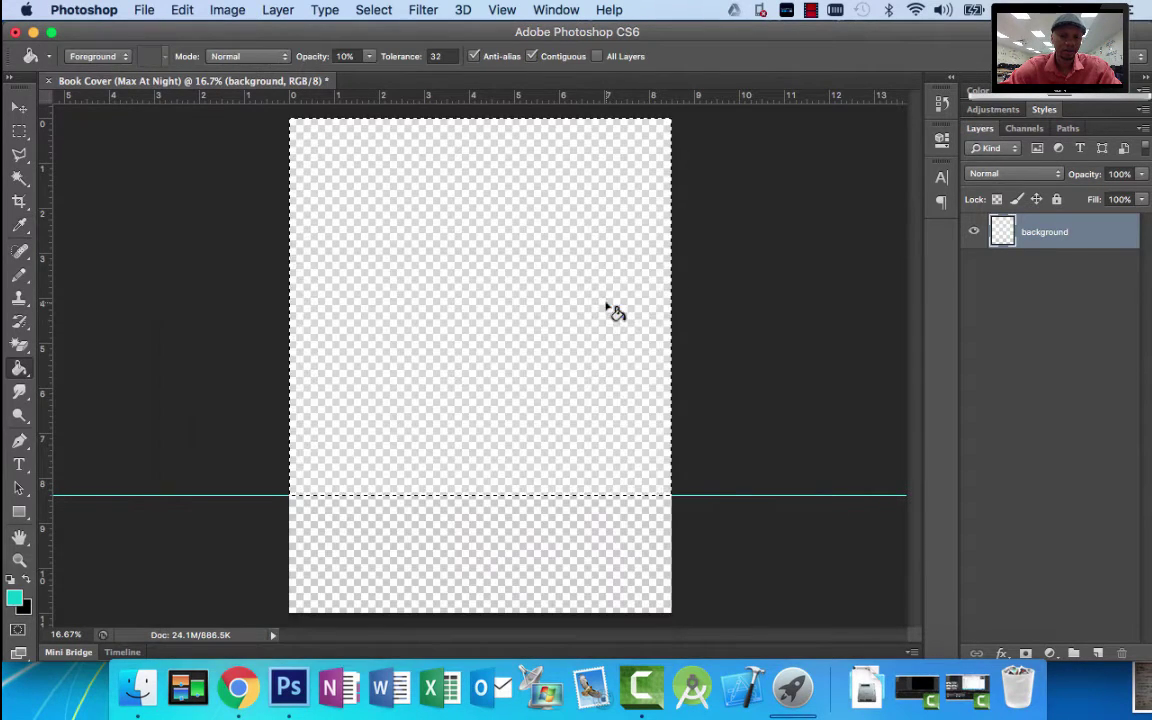
Set the background colour to dark blue #003366.
click(25, 608)
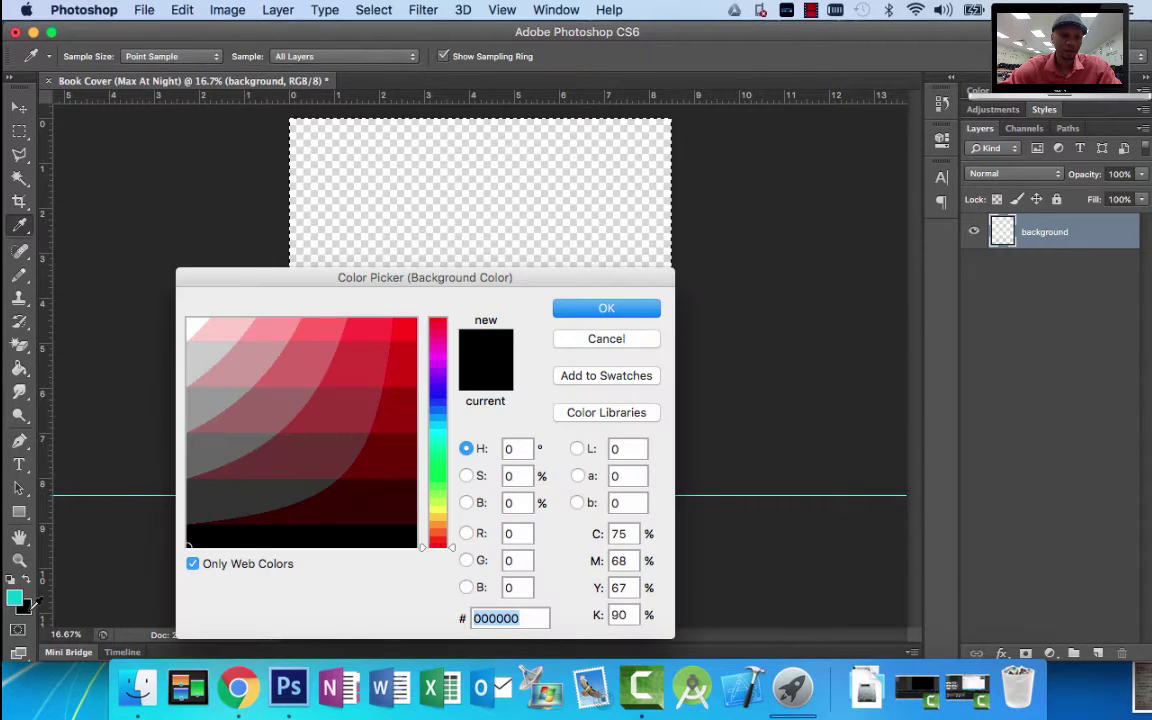
click(442, 406)
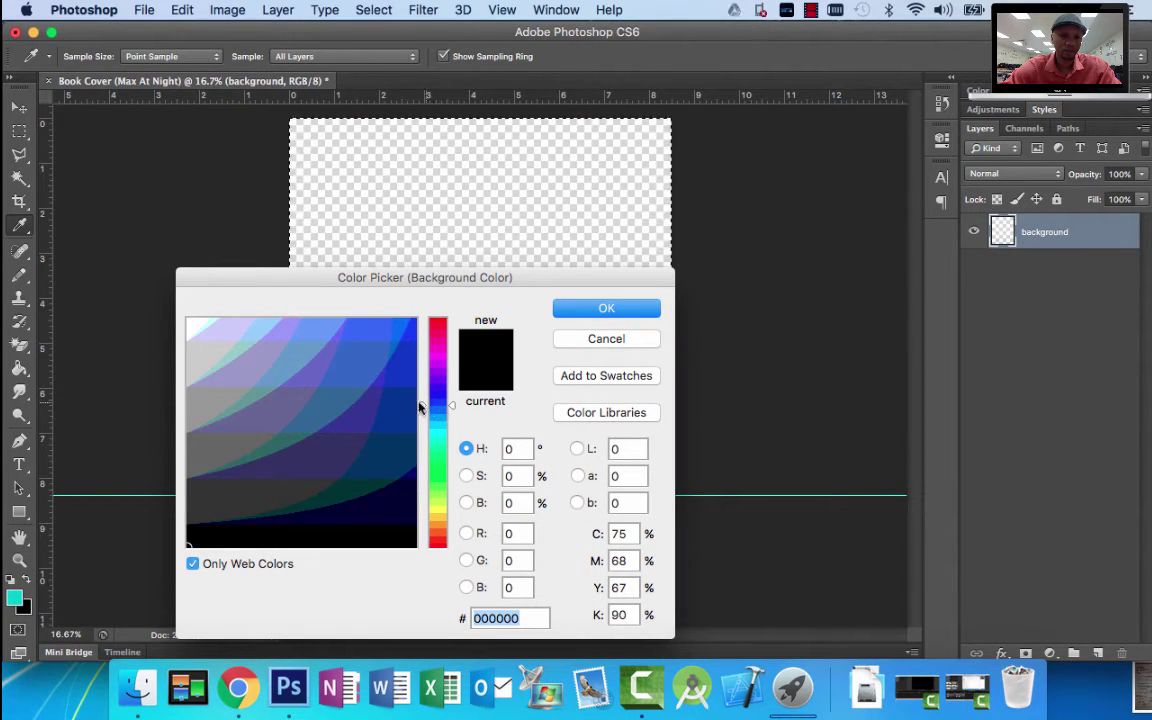
click(400, 443)
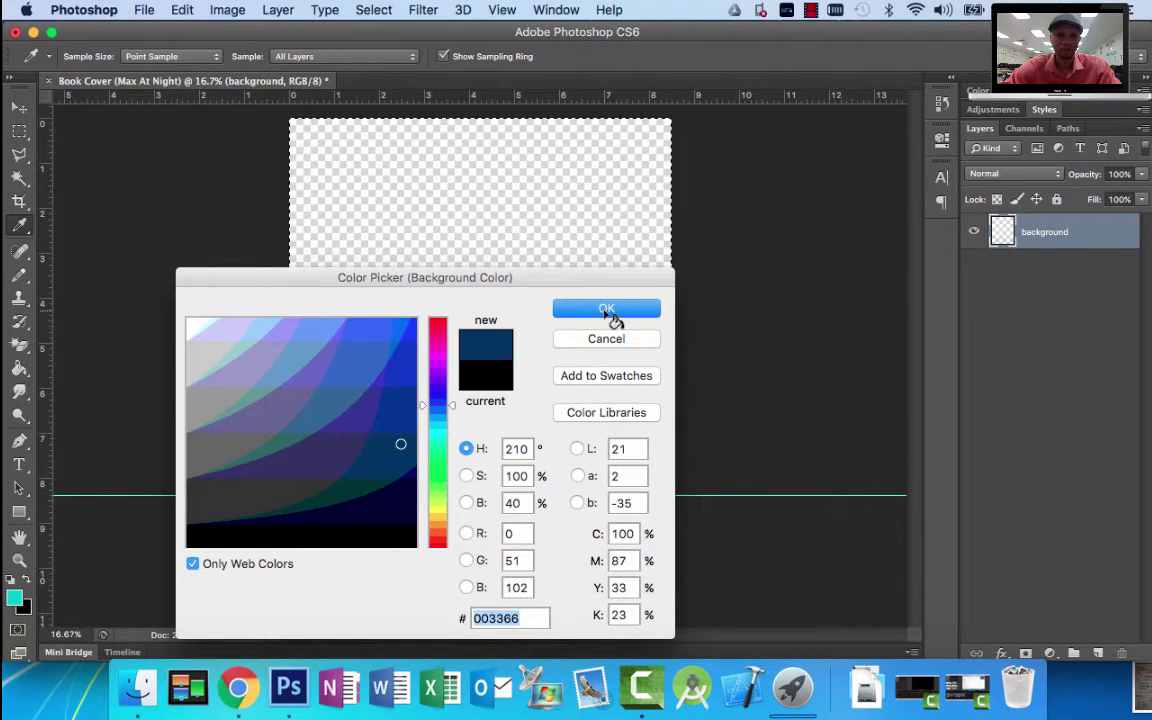
click(610, 310)
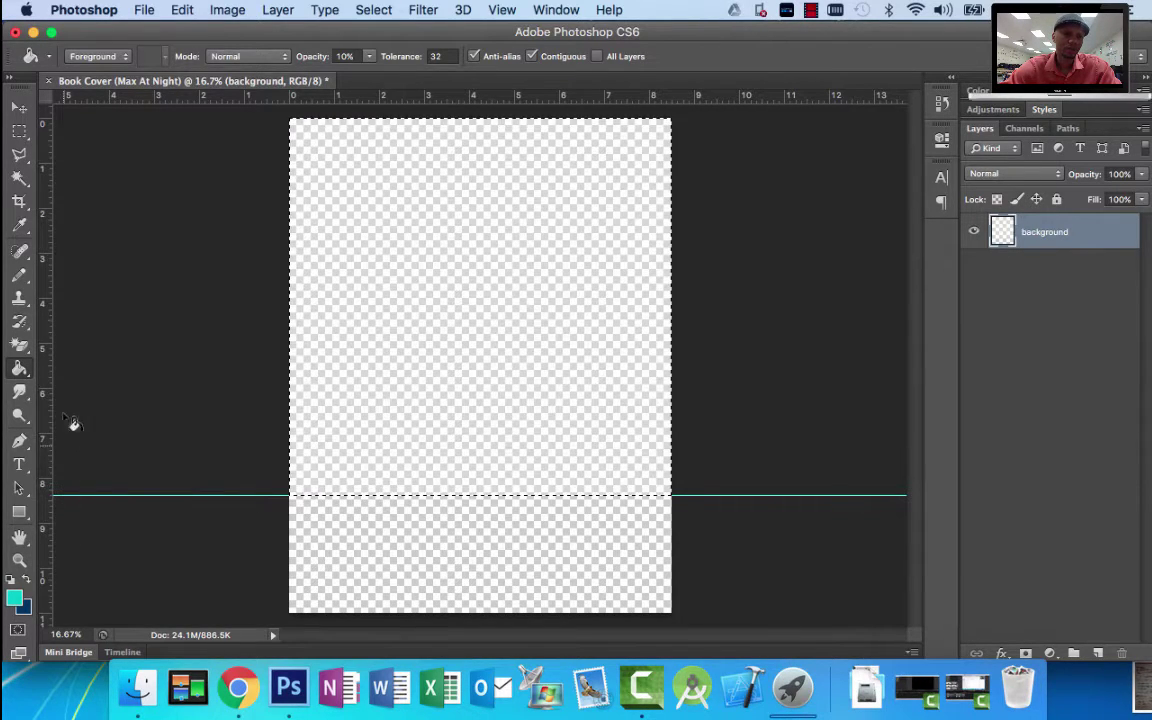
Switch to the Gradient Tool and pick the Foreground to Background teal-to-navy preset.
right_click(22, 371)
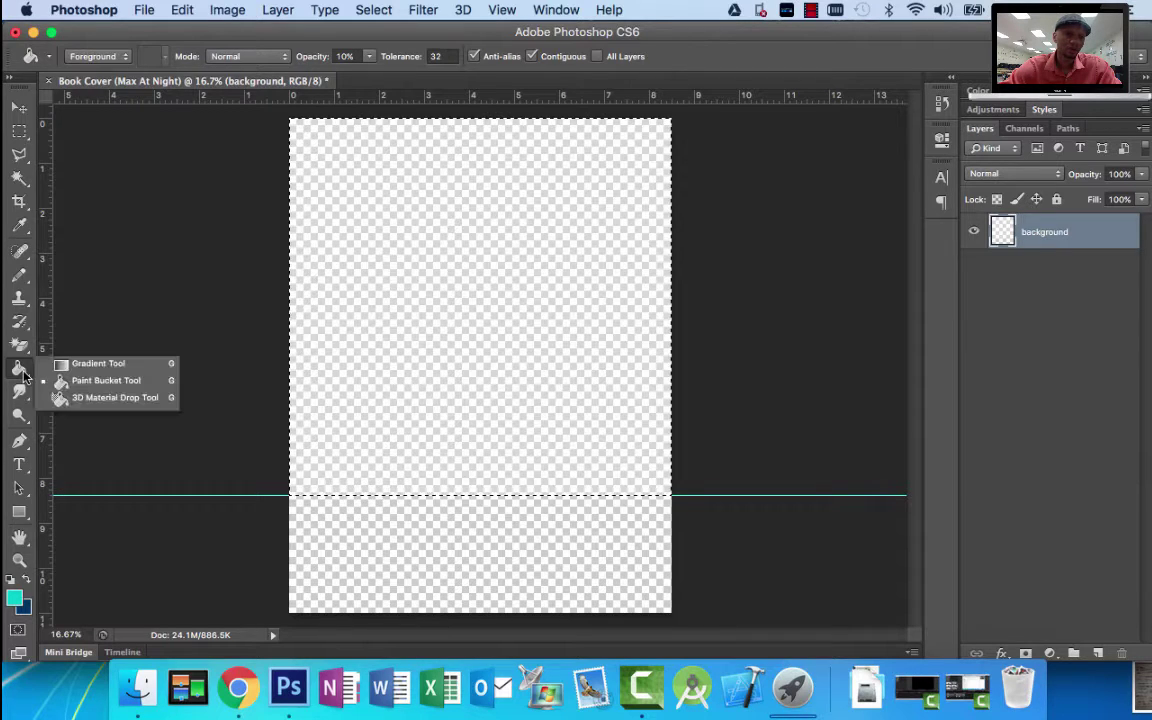
click(85, 367)
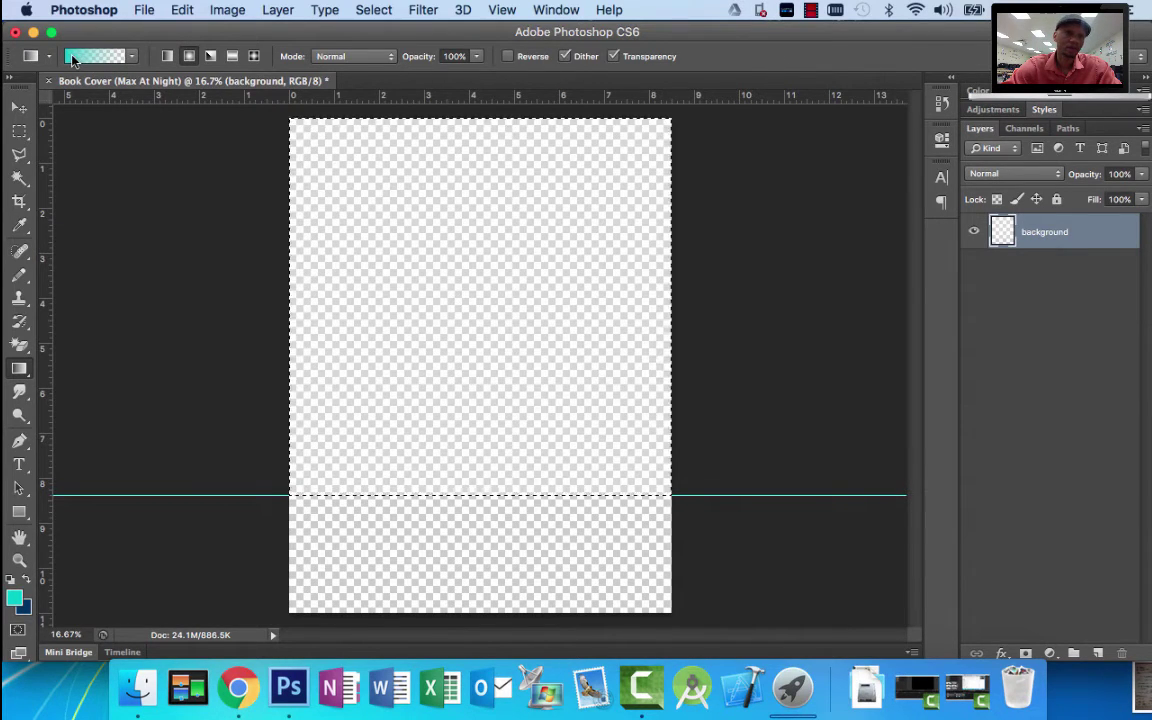
click(132, 57)
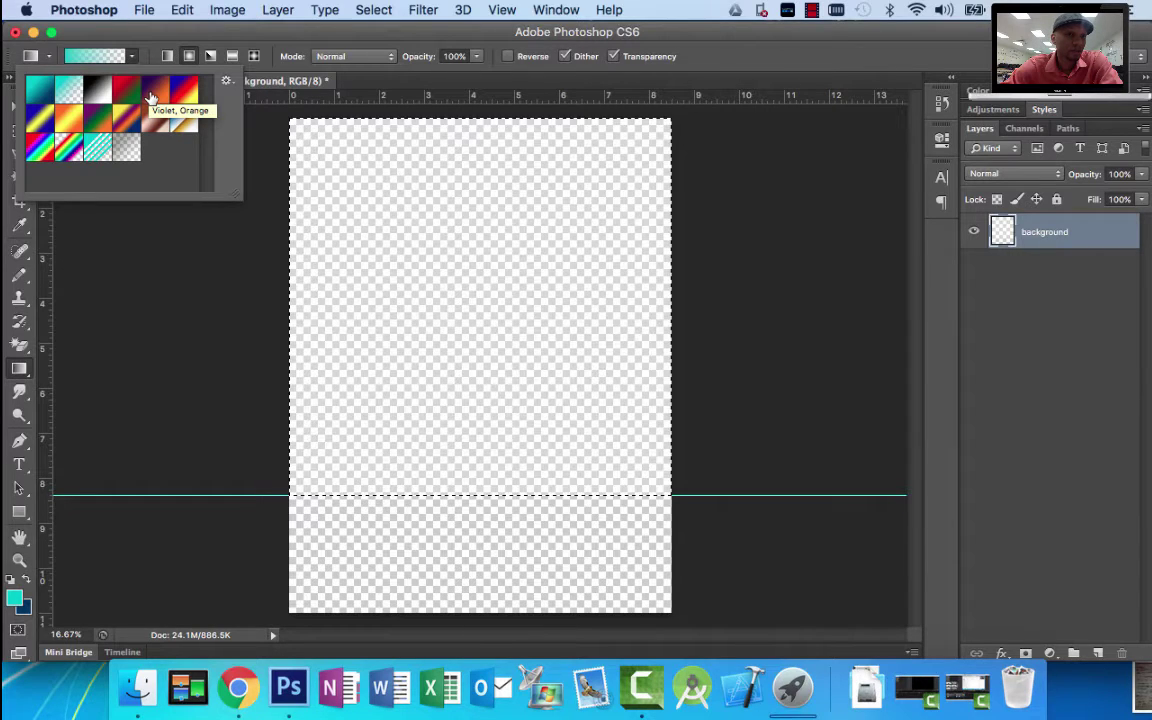
click(47, 93)
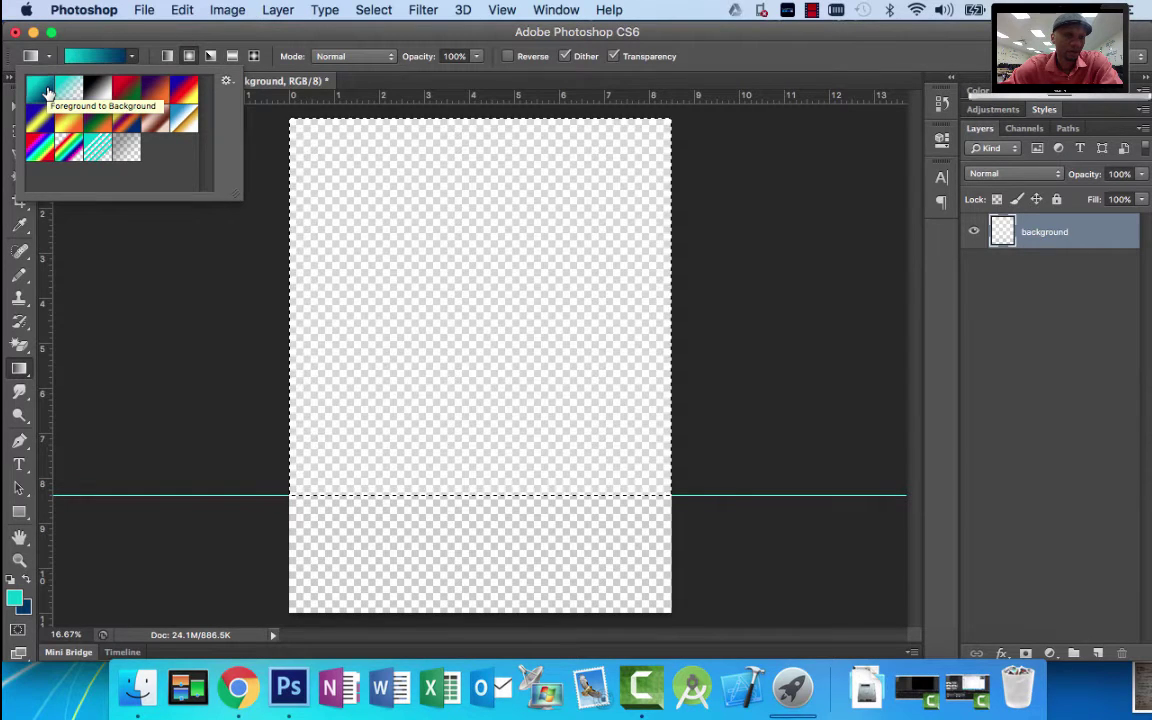
key(Return)
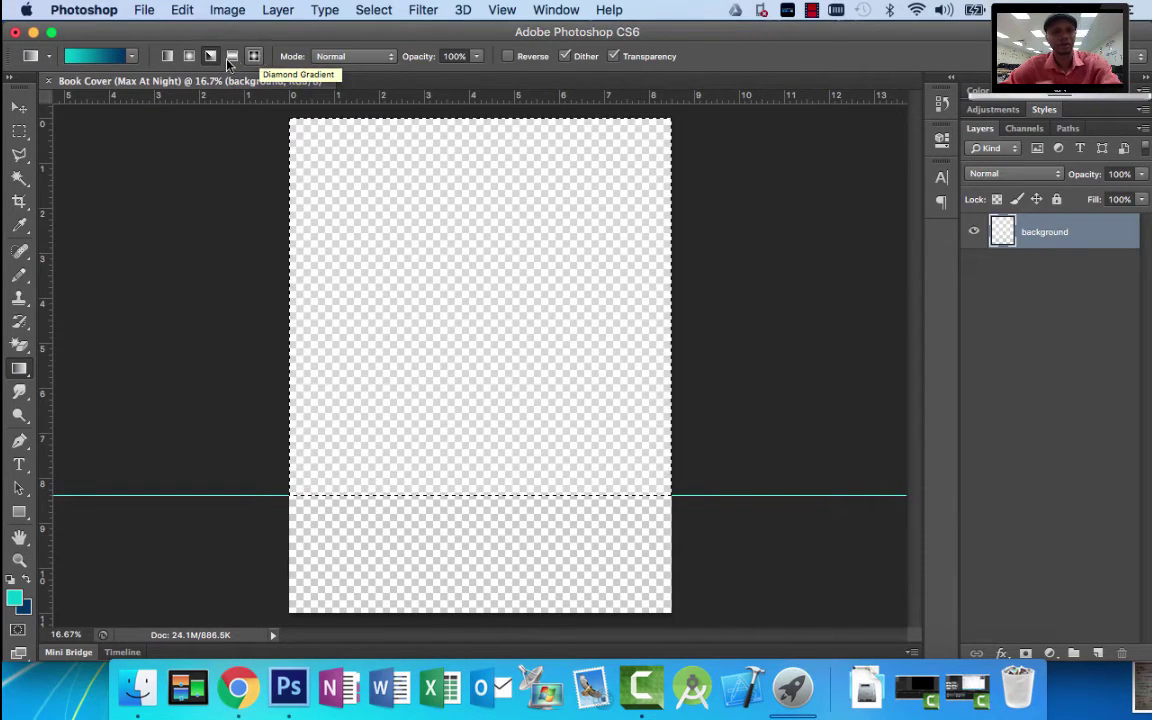
Fill the sky with linear, then radial, then angle teal-to-navy gradients.
click(167, 56)
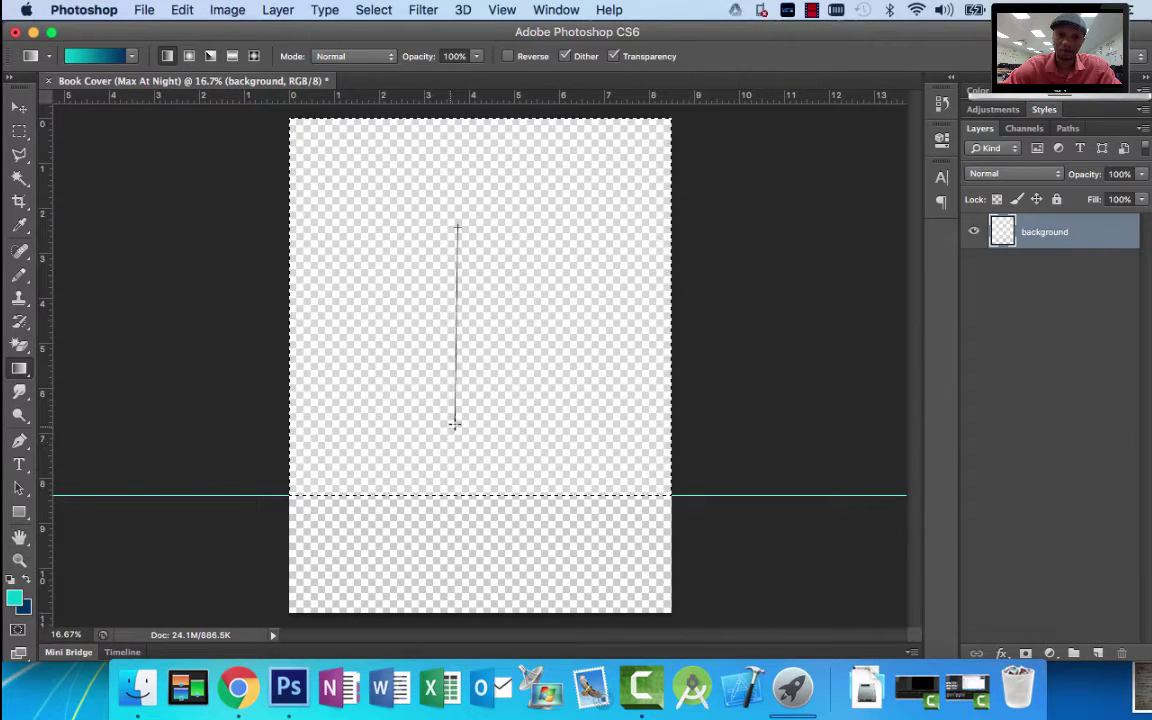
drag(456, 423, 457, 425)
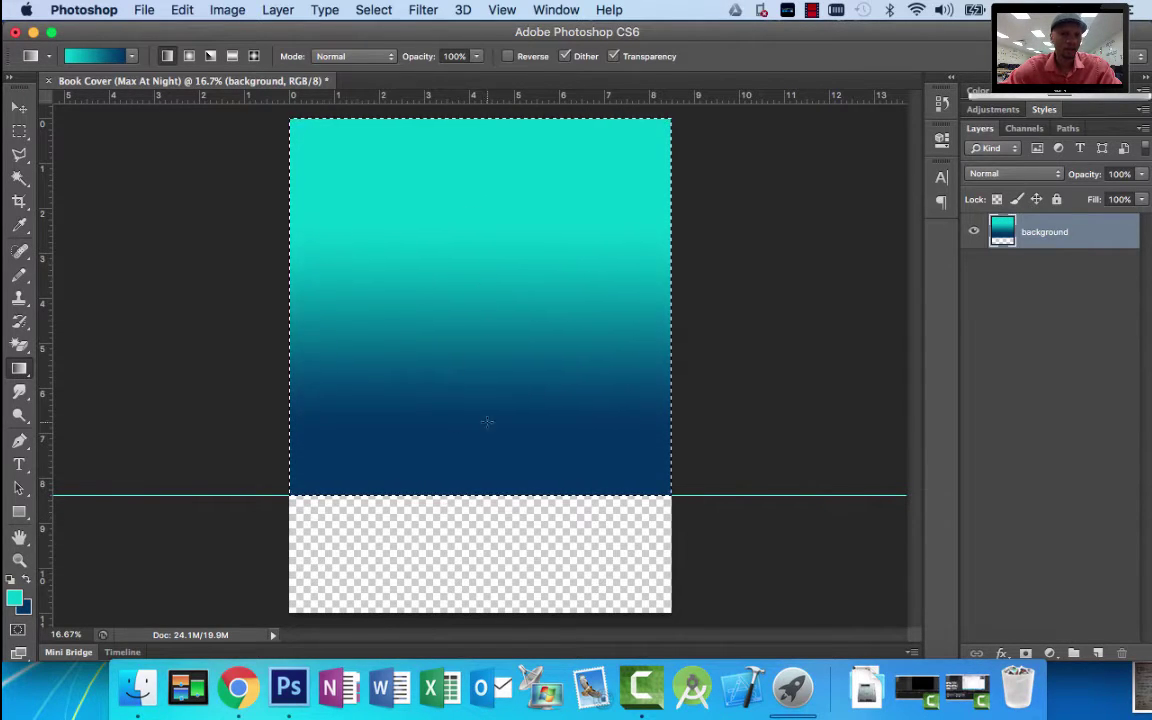
click(189, 57)
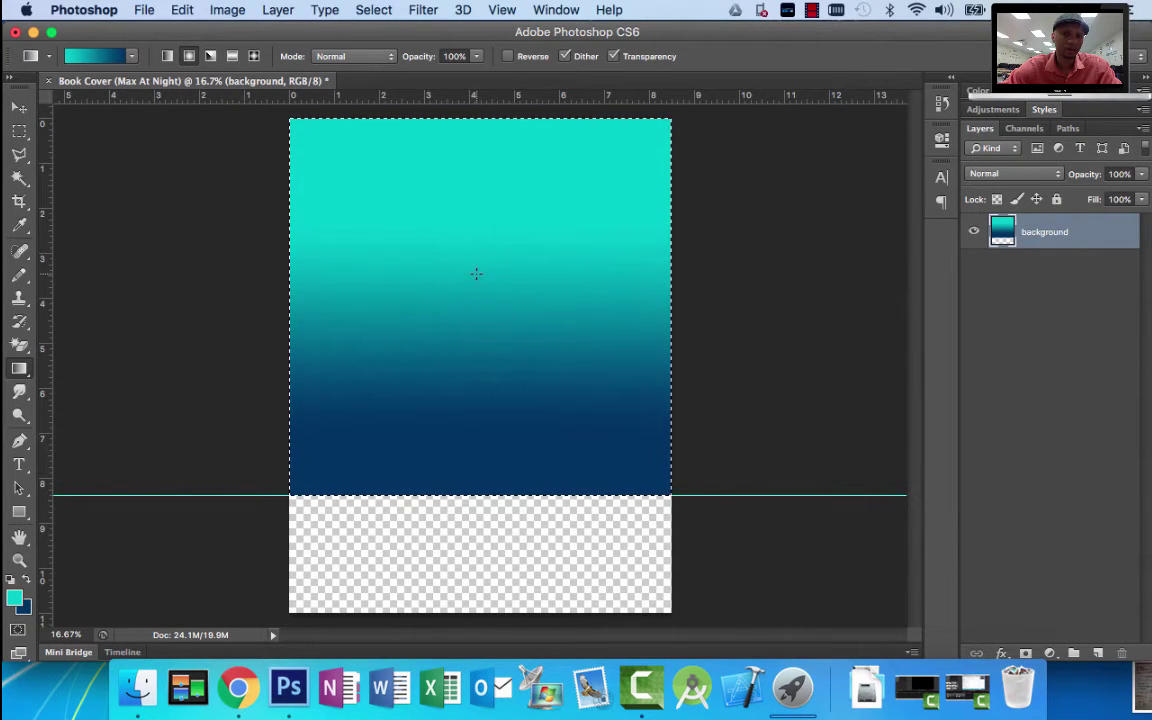
drag(475, 457, 474, 458)
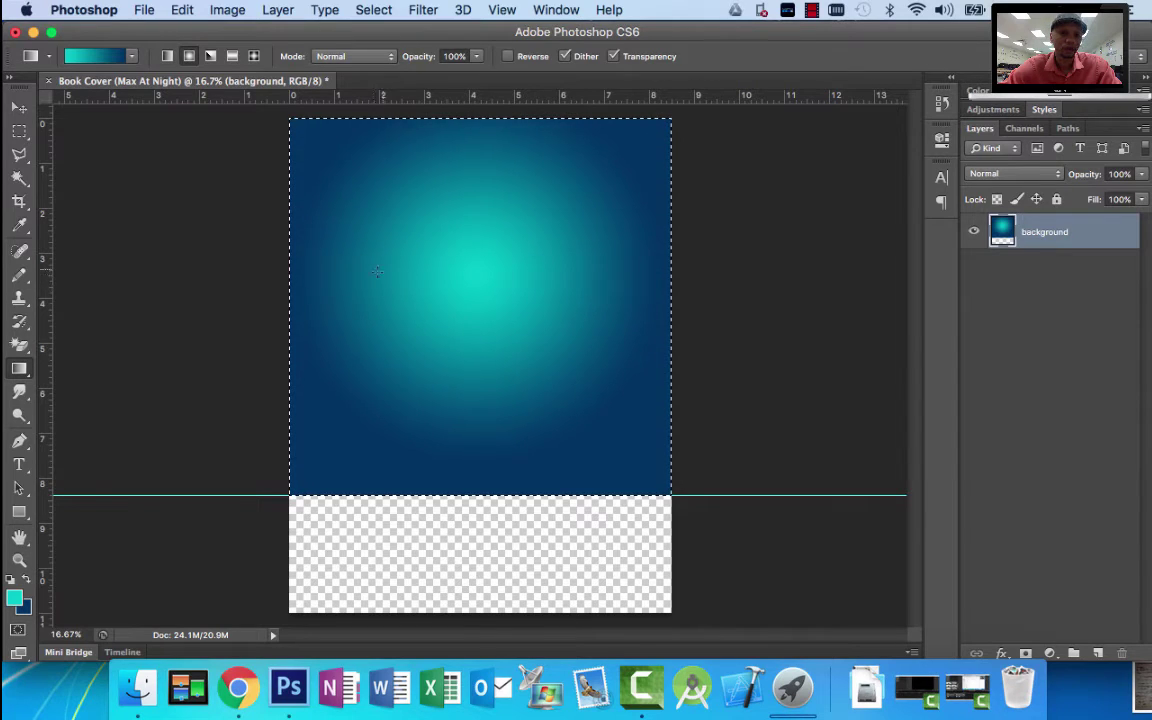
click(210, 56)
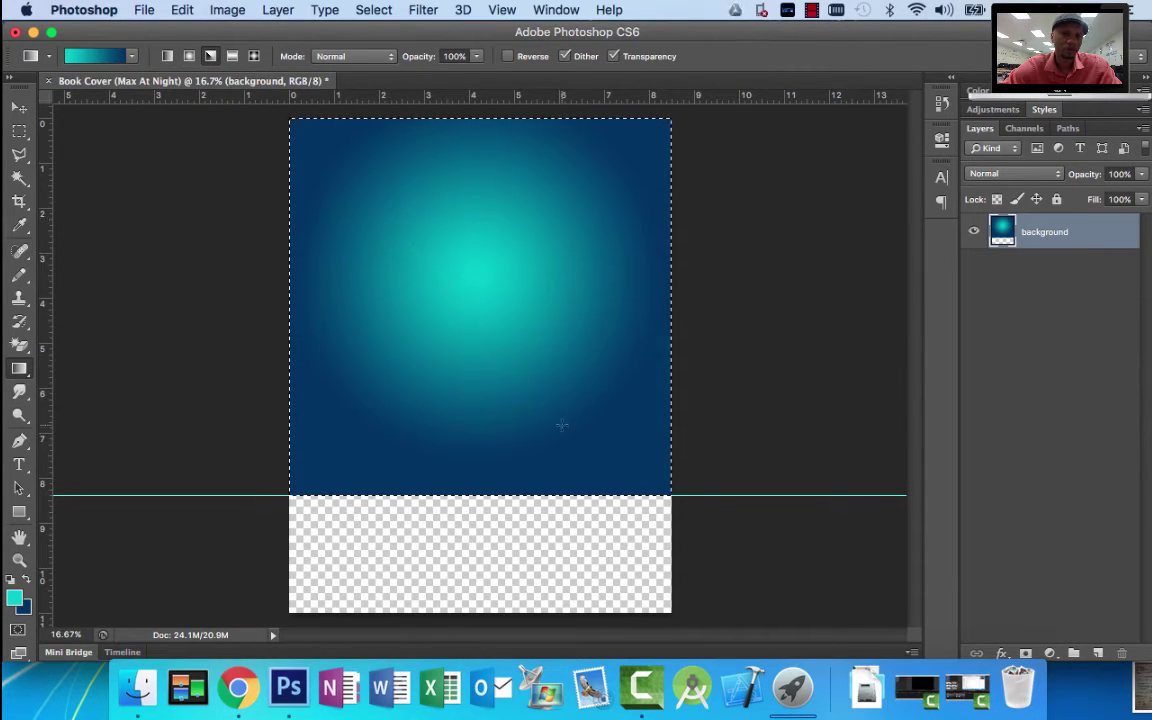
drag(388, 216, 561, 425)
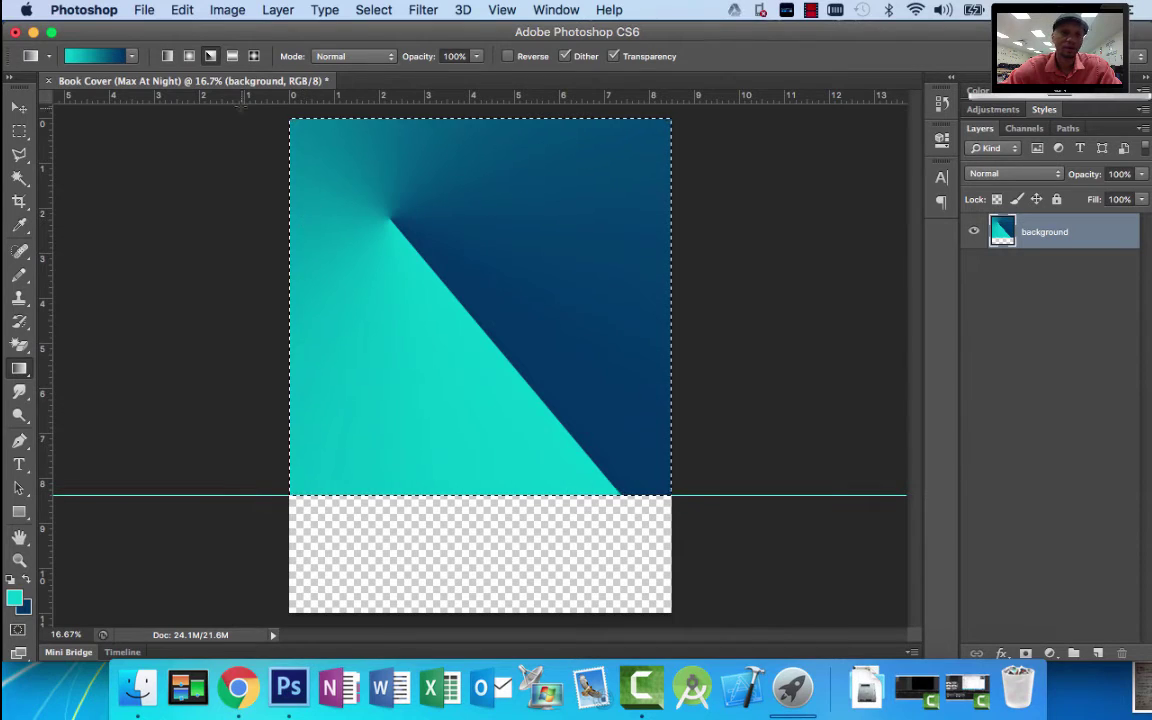
Redraw the sky with reflected then diamond gradients and compare with the reference cover in Chrome.
click(232, 57)
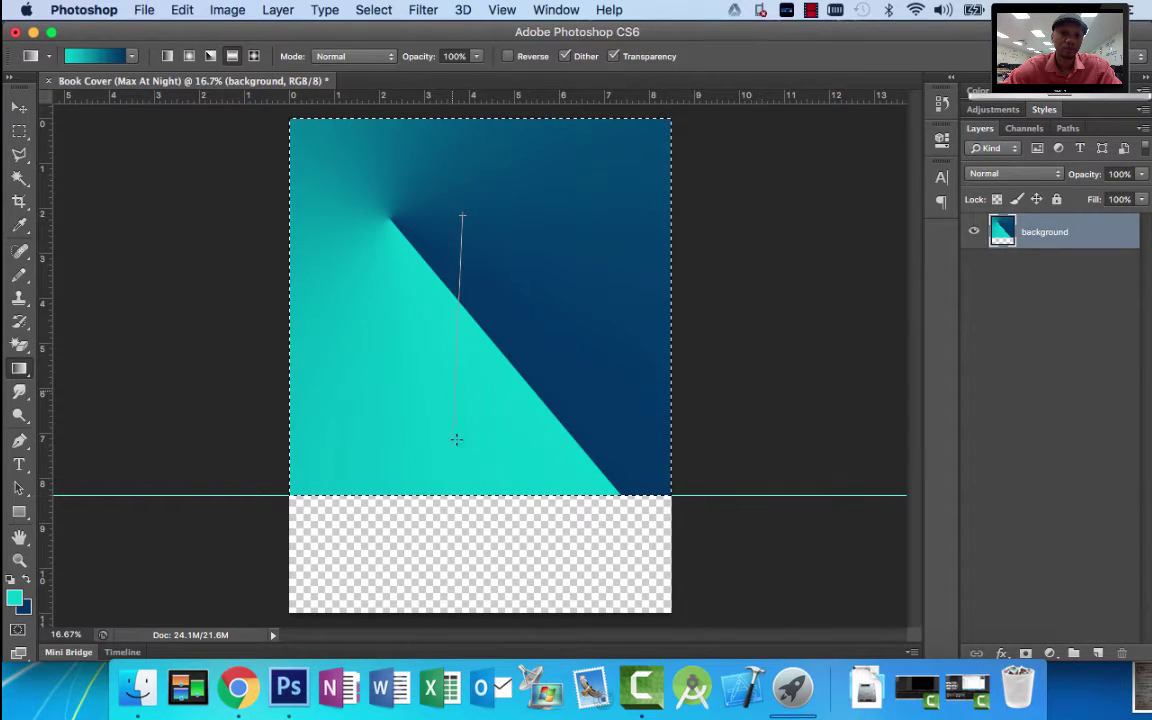
drag(466, 452, 465, 450)
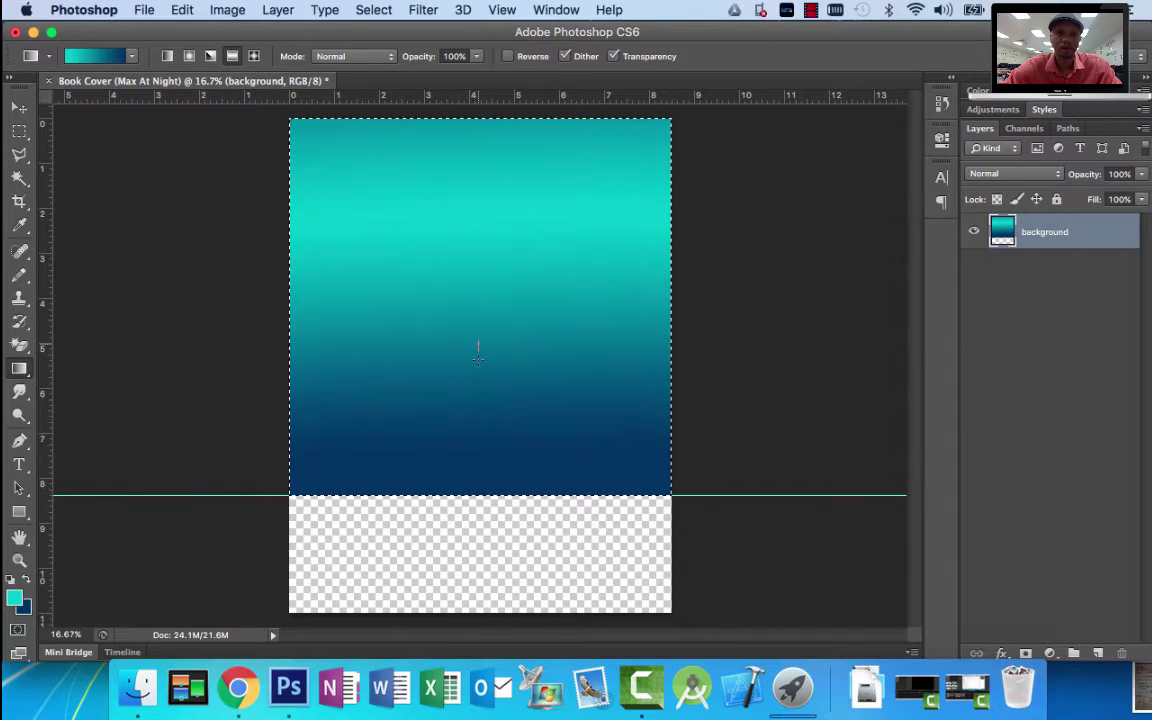
drag(478, 342, 490, 457)
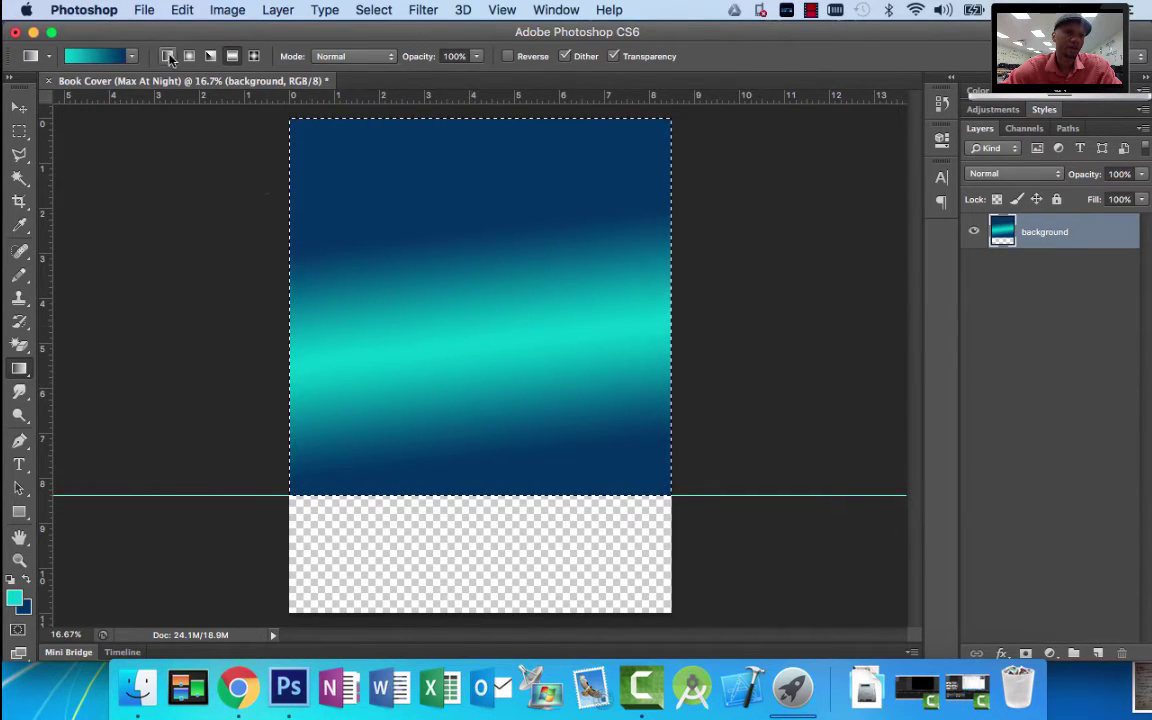
click(210, 56)
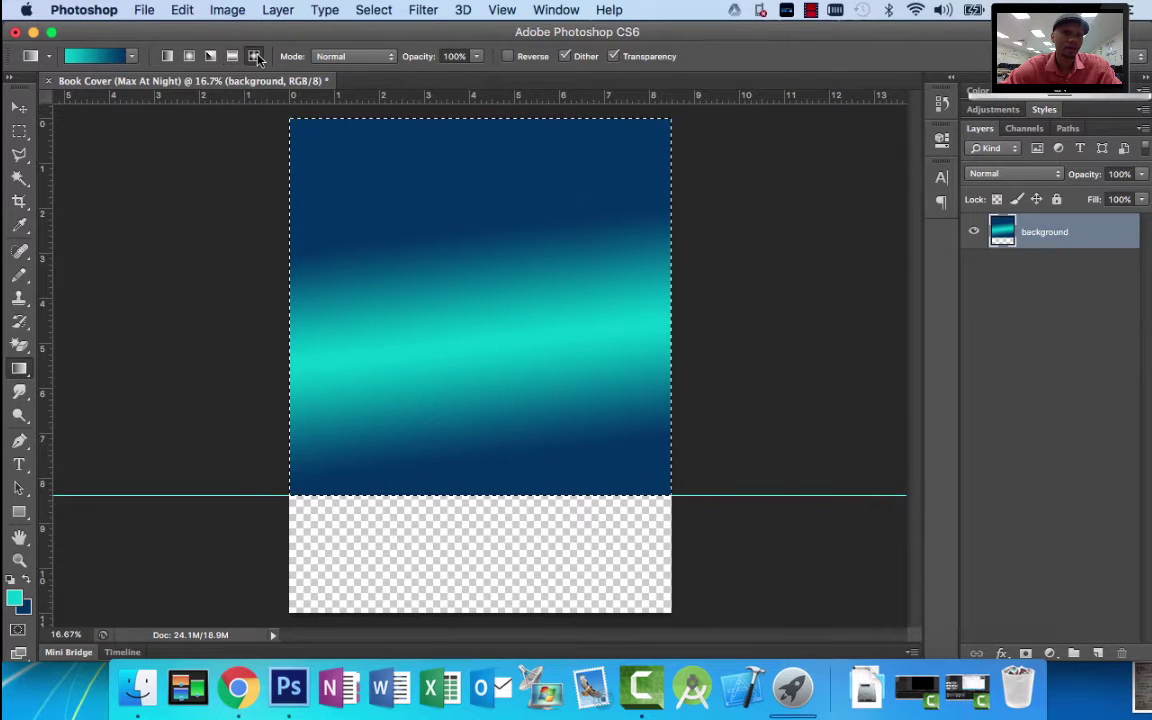
drag(460, 260, 590, 365)
drag(636, 406, 636, 406)
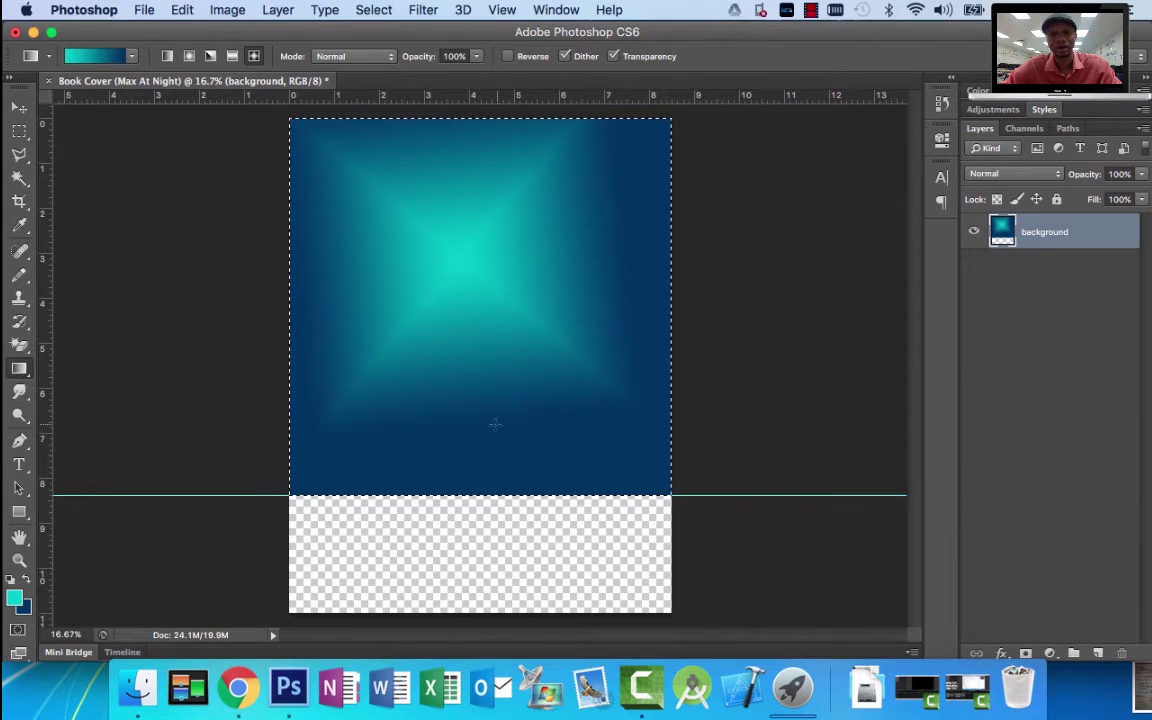
click(240, 688)
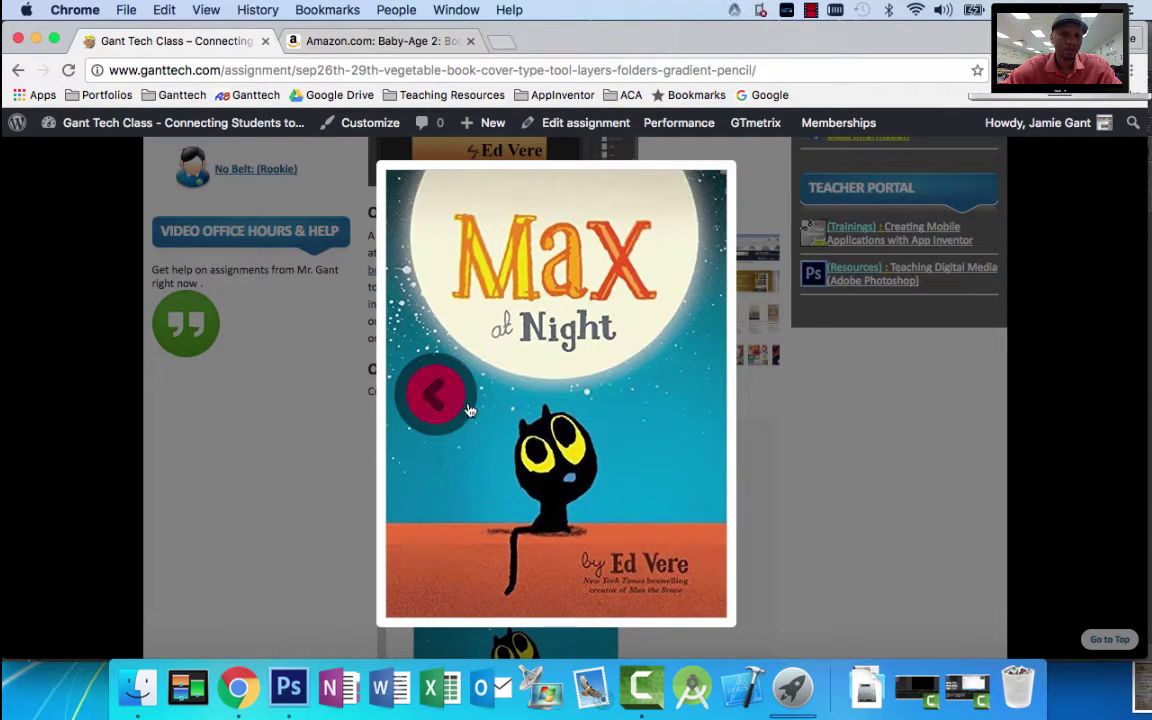
Choose Radial Gradient and draw trial teal glows across the sky selection.
click(289, 688)
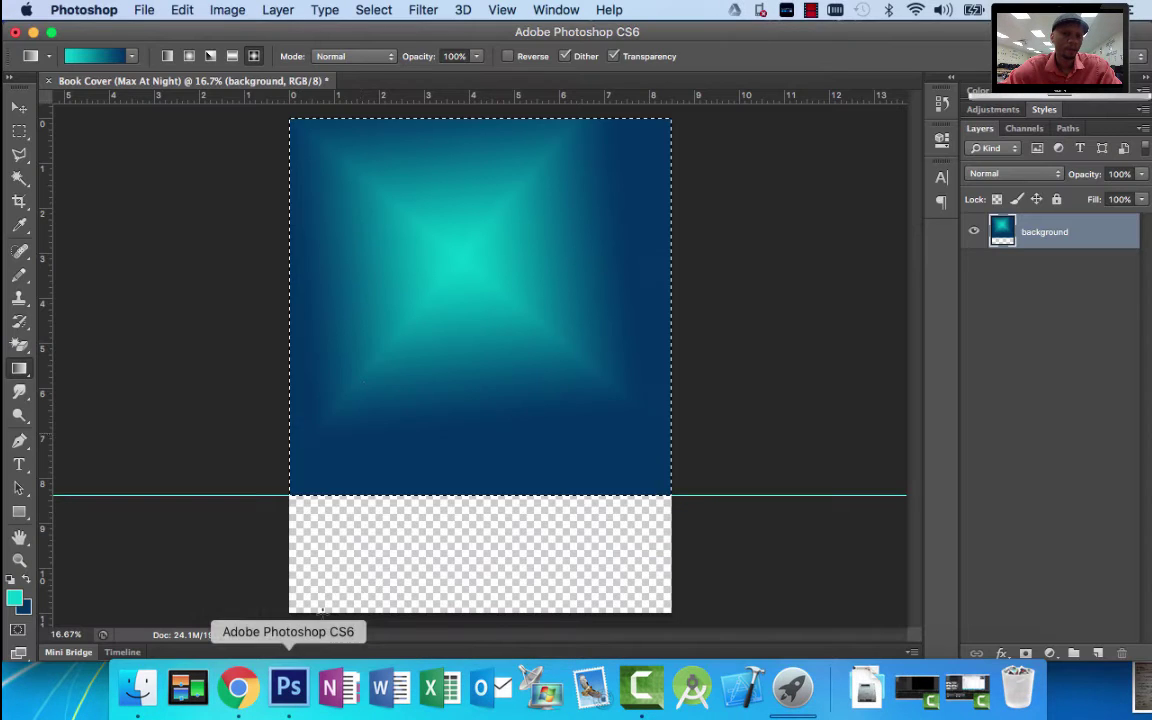
click(189, 56)
drag(467, 262, 560, 380)
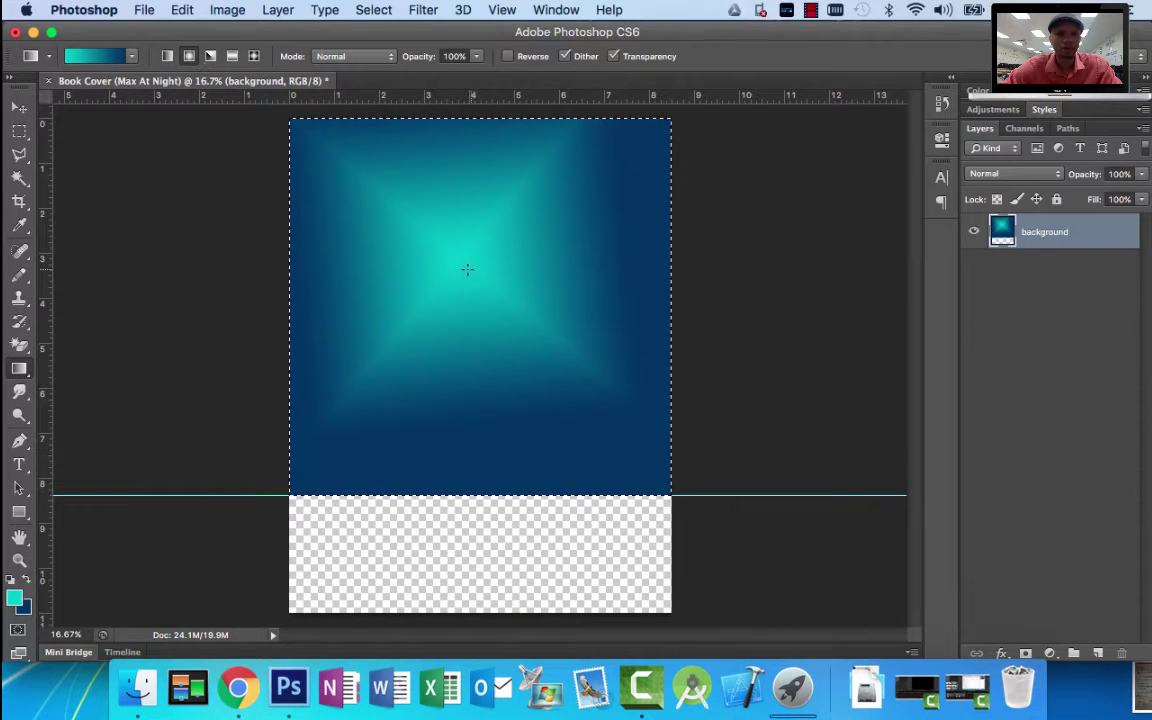
drag(467, 267, 467, 309)
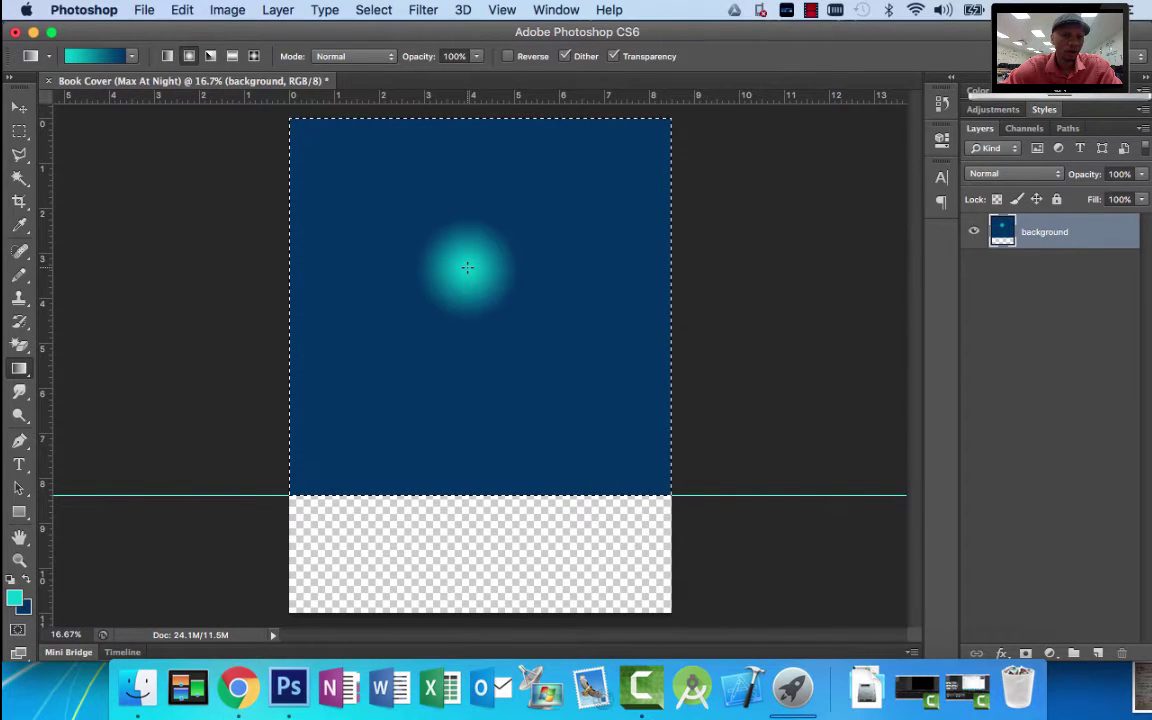
drag(473, 340, 478, 427)
drag(463, 468, 480, 241)
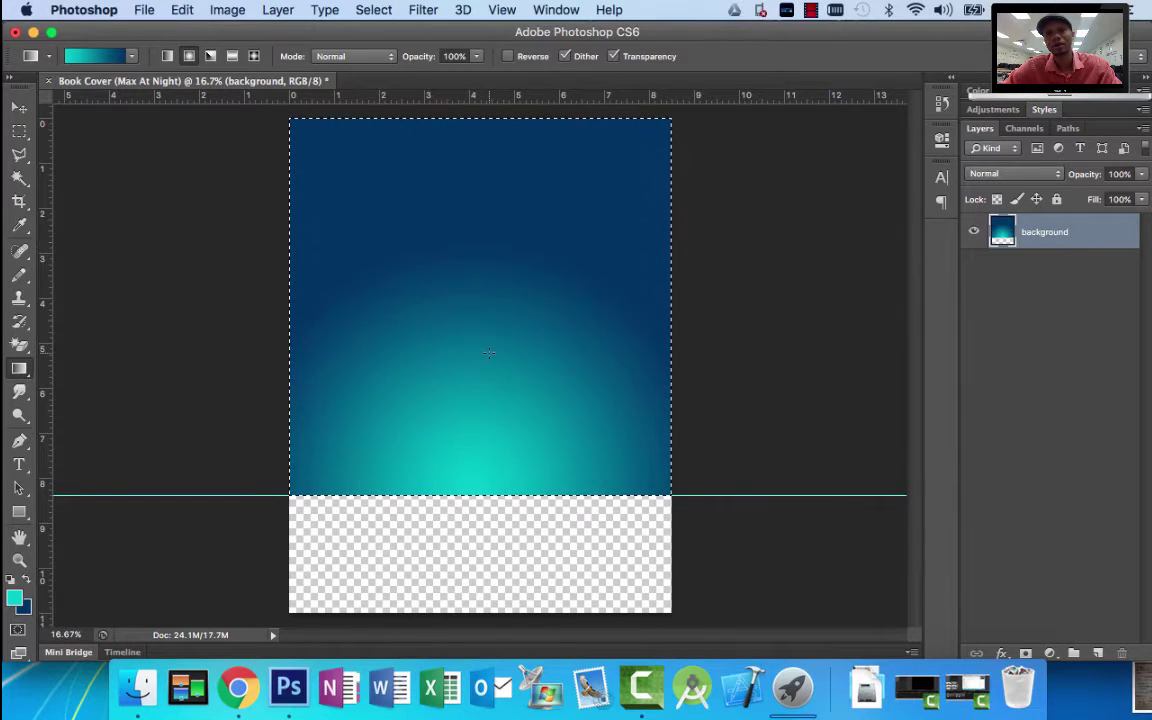
After checking the reference, redraw the radial glow from the horizon up toward the top.
click(236, 688)
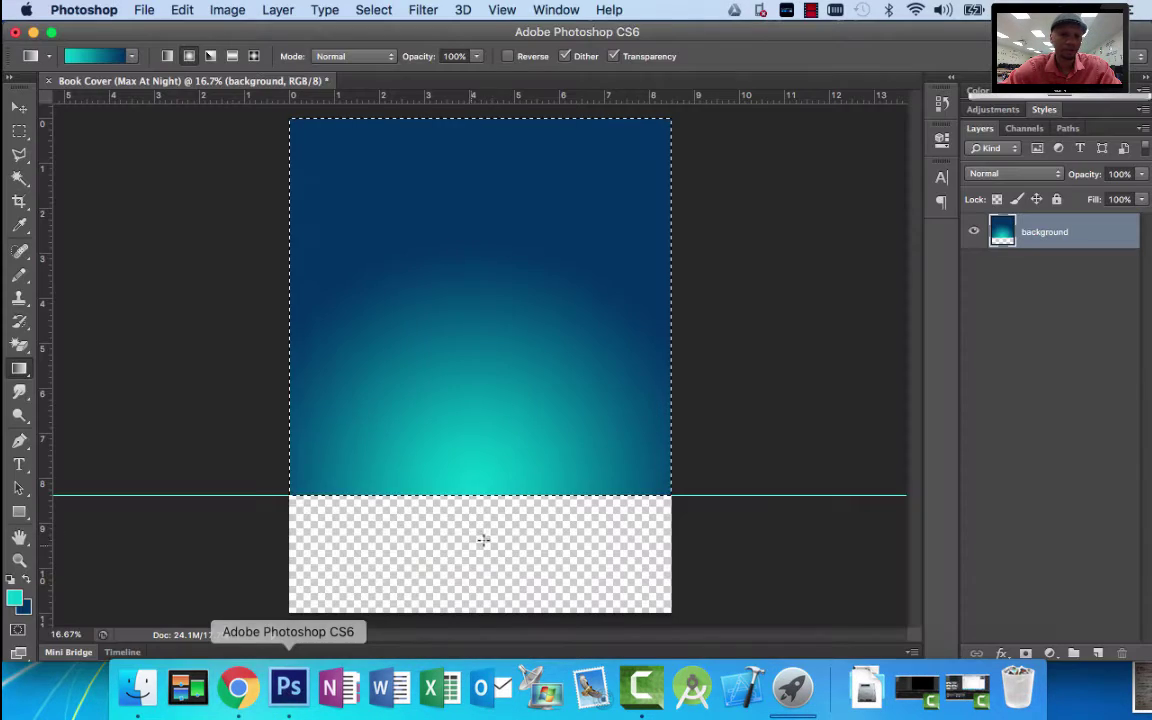
click(280, 700)
drag(469, 488, 483, 187)
drag(474, 144, 466, 139)
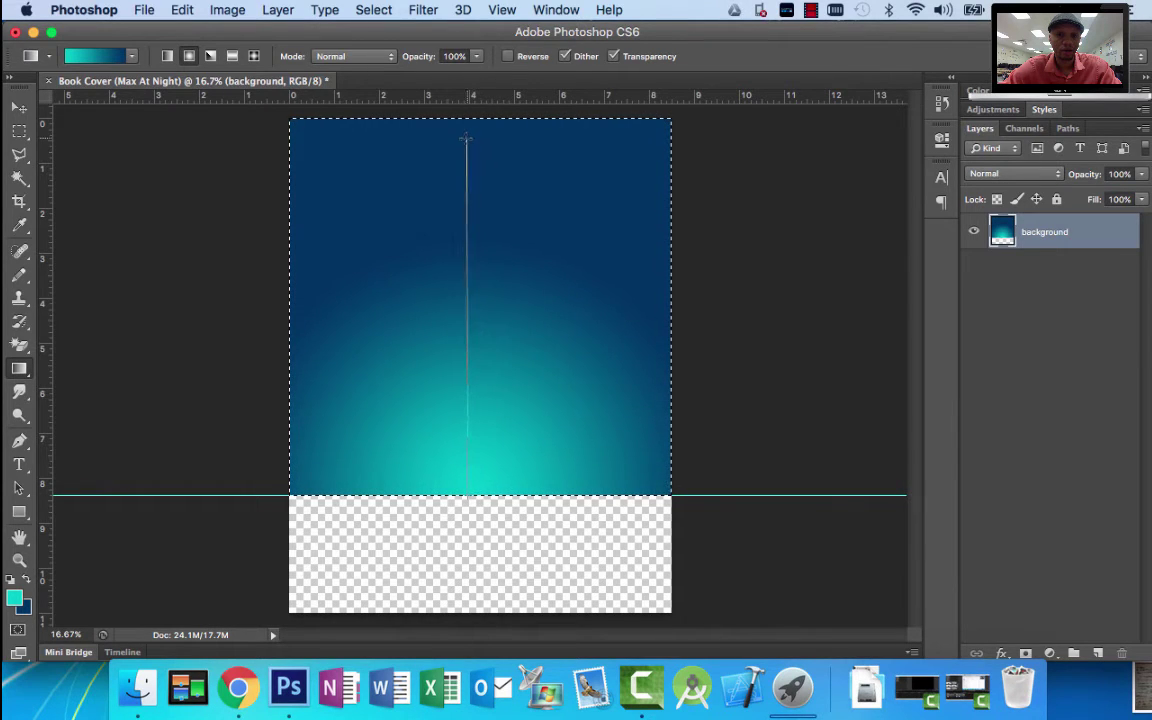
drag(486, 213, 487, 215)
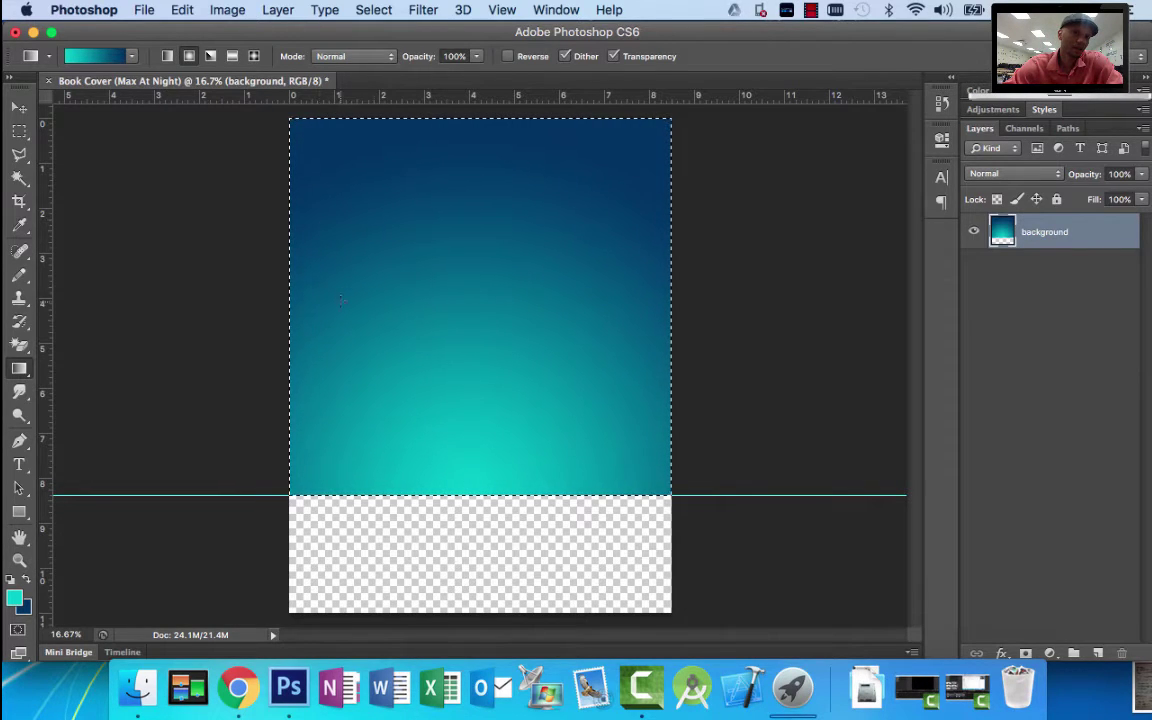
Set the background colour to darker navy 032547 with Only Web Colors unchecked.
click(24, 608)
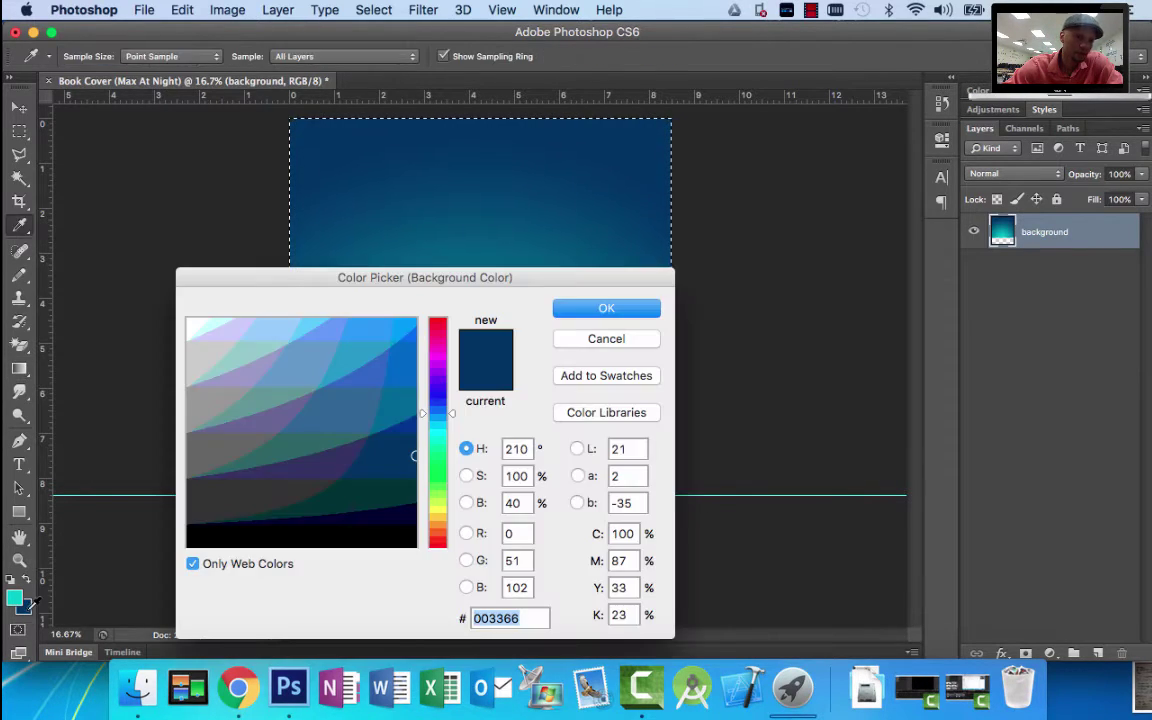
click(192, 563)
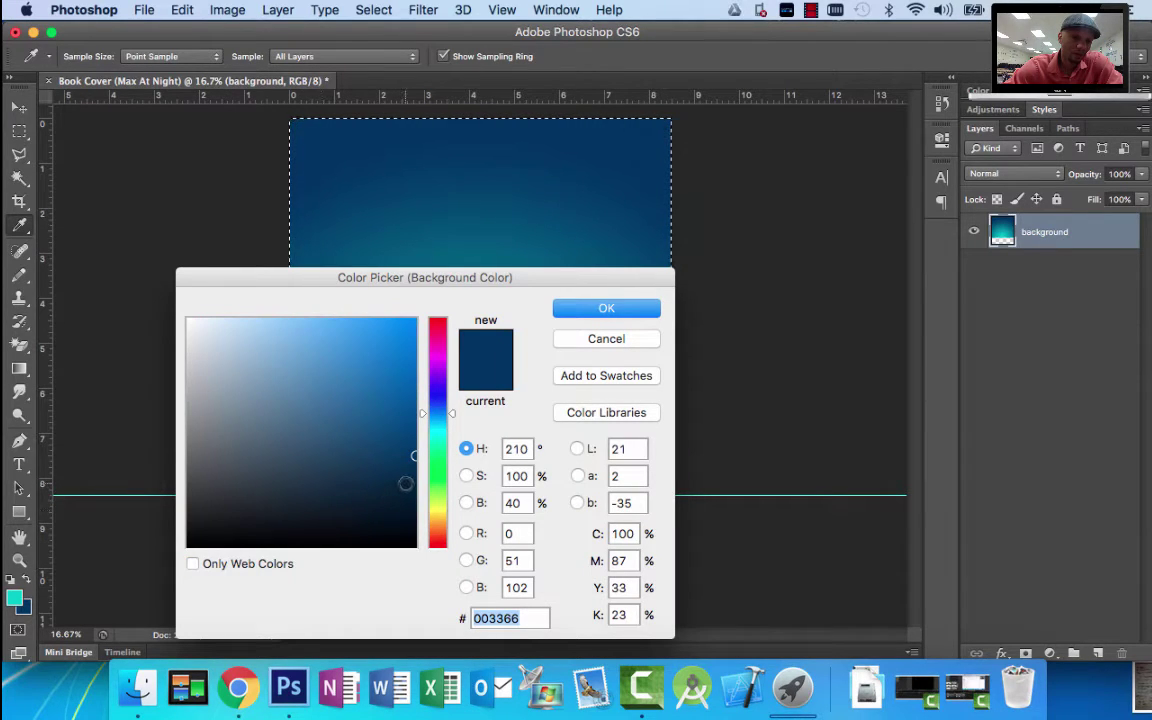
click(405, 483)
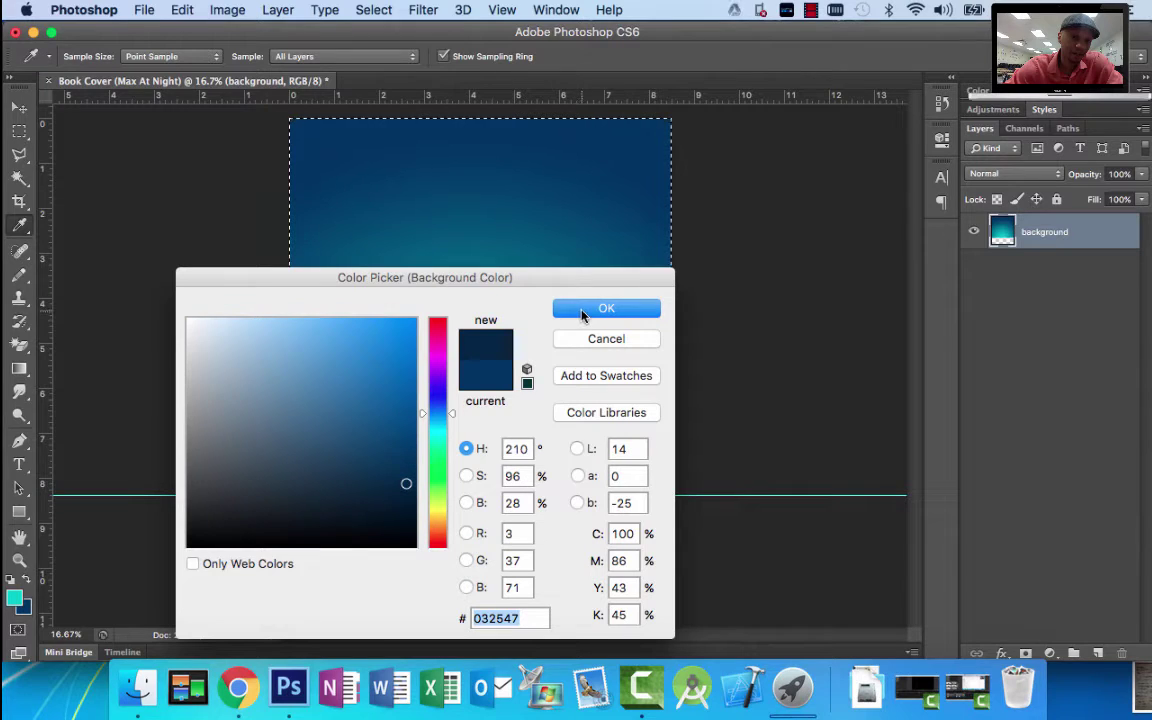
click(600, 310)
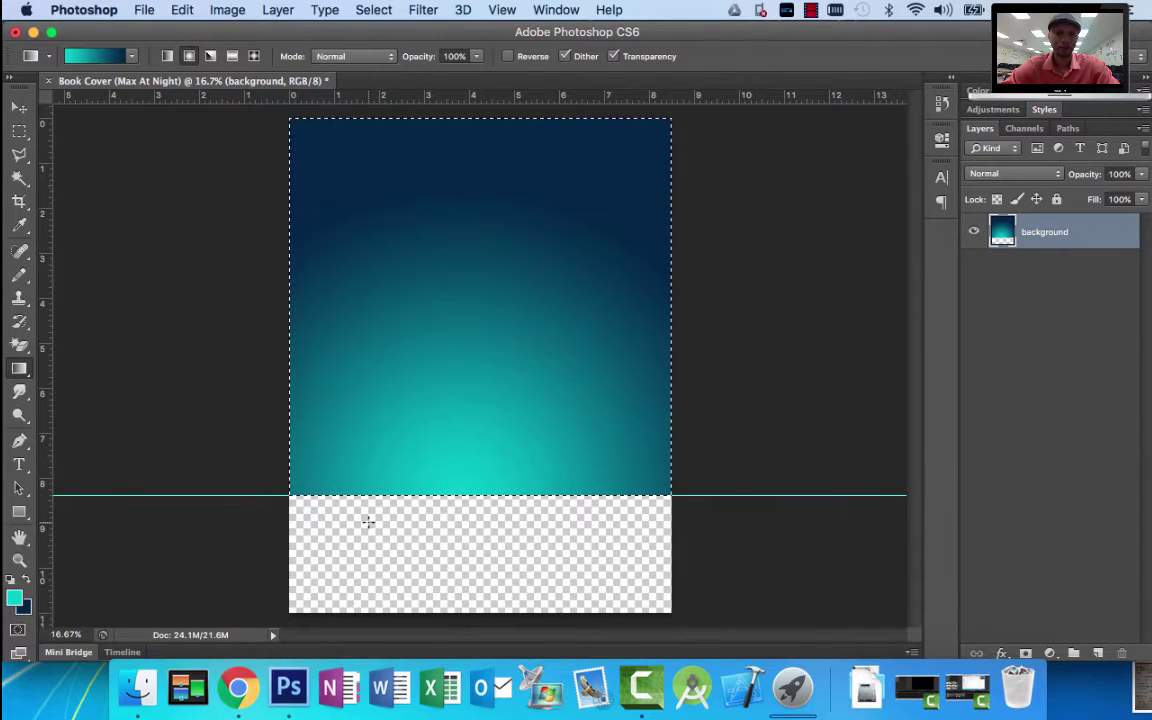
Compare with the reference, then try a rectangular selection below the sky and clear it.
click(237, 700)
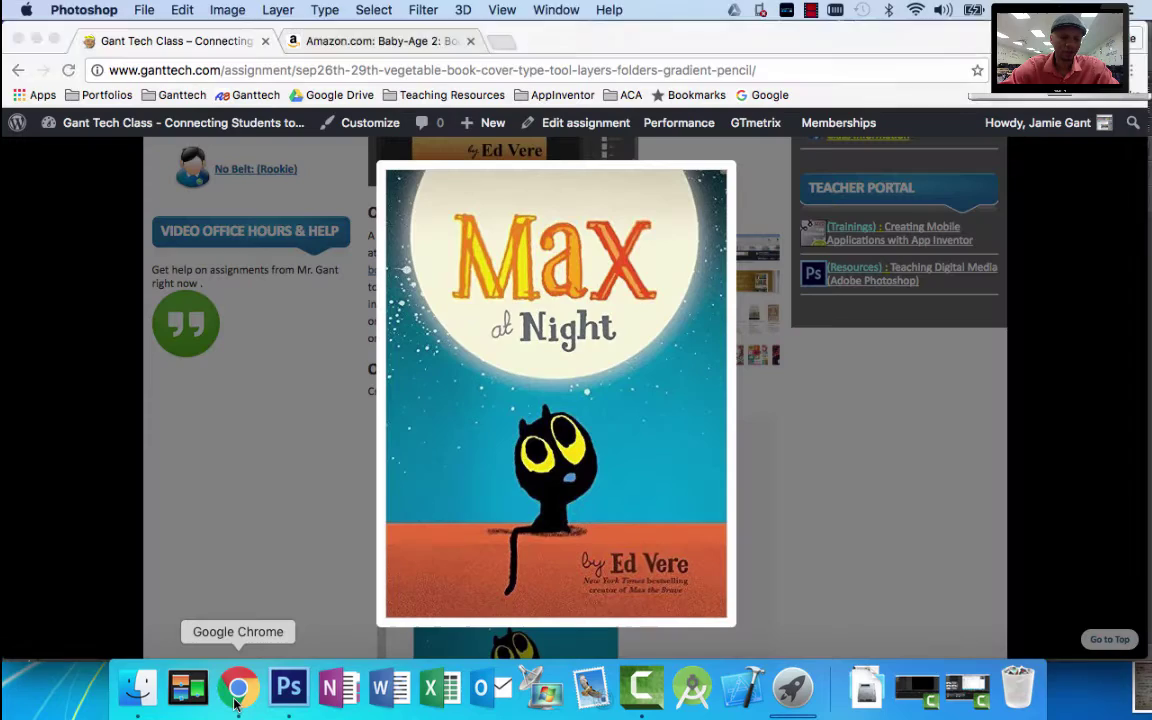
click(289, 699)
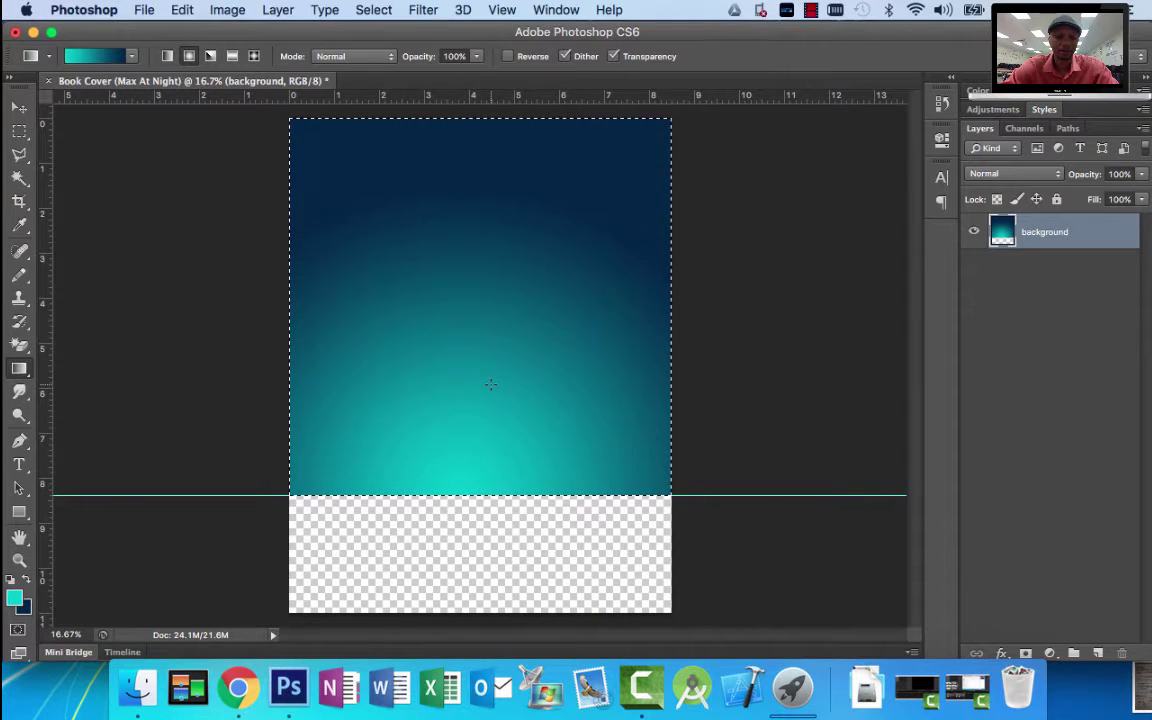
click(17, 134)
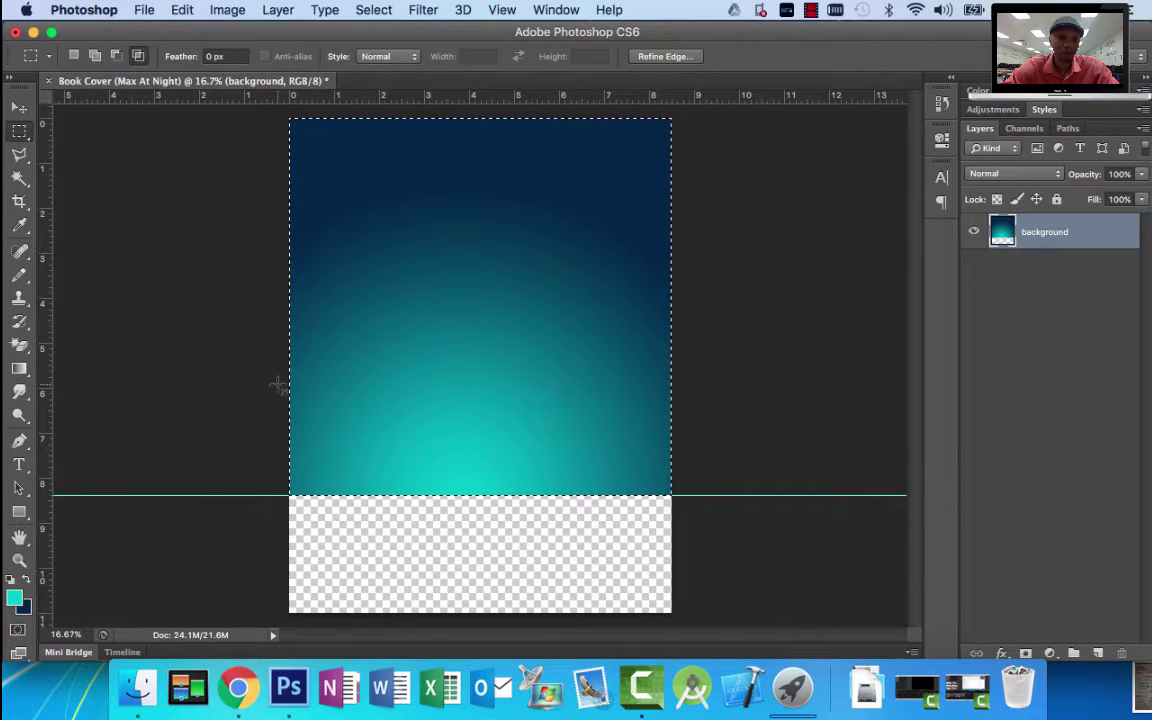
drag(291, 498, 700, 645)
click(700, 645)
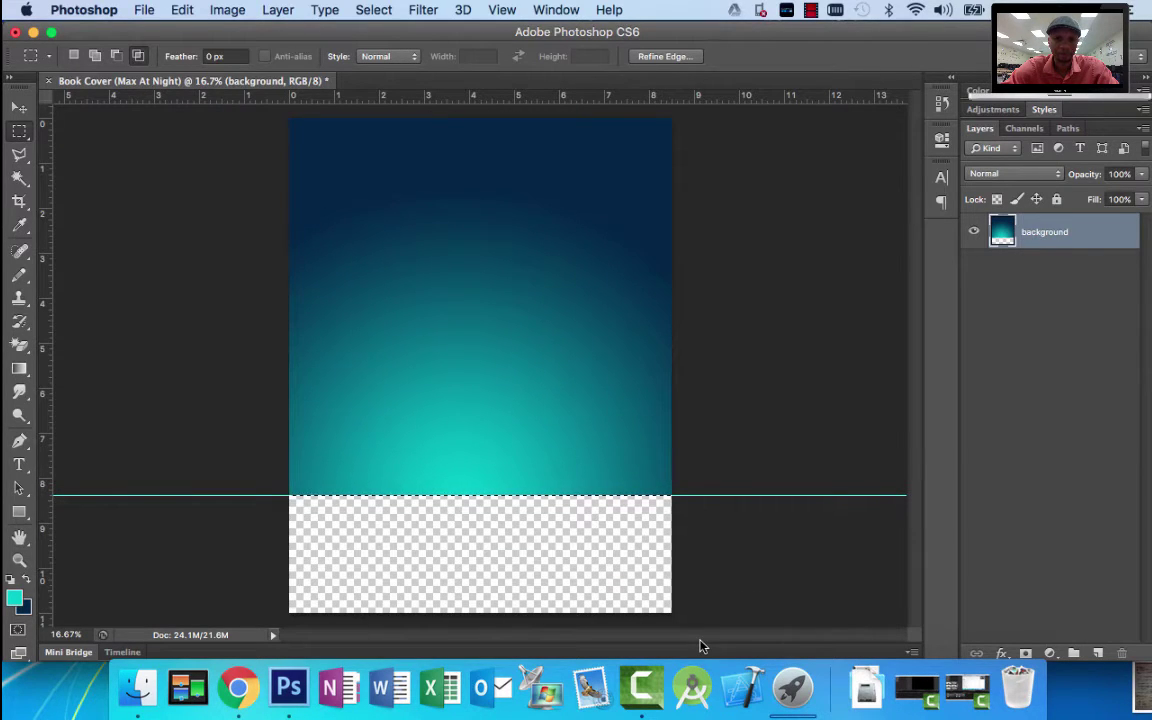
Add a second horizontal guide at about 9.07 in, below the first guide.
click(238, 686)
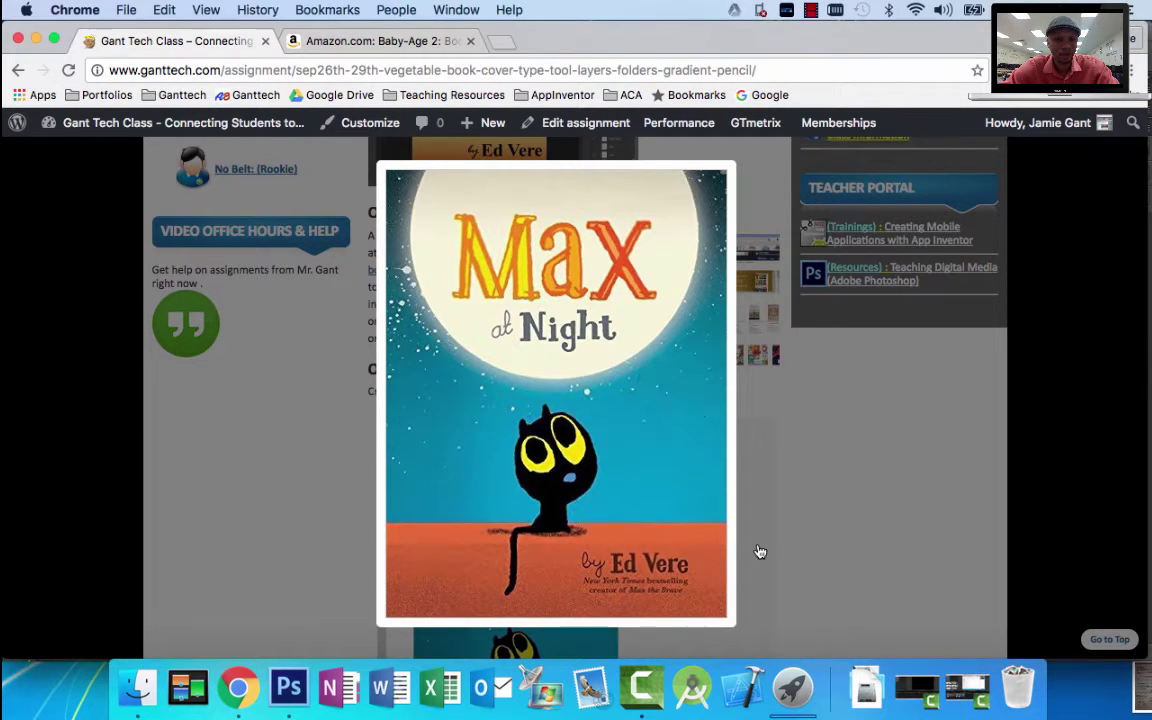
click(288, 688)
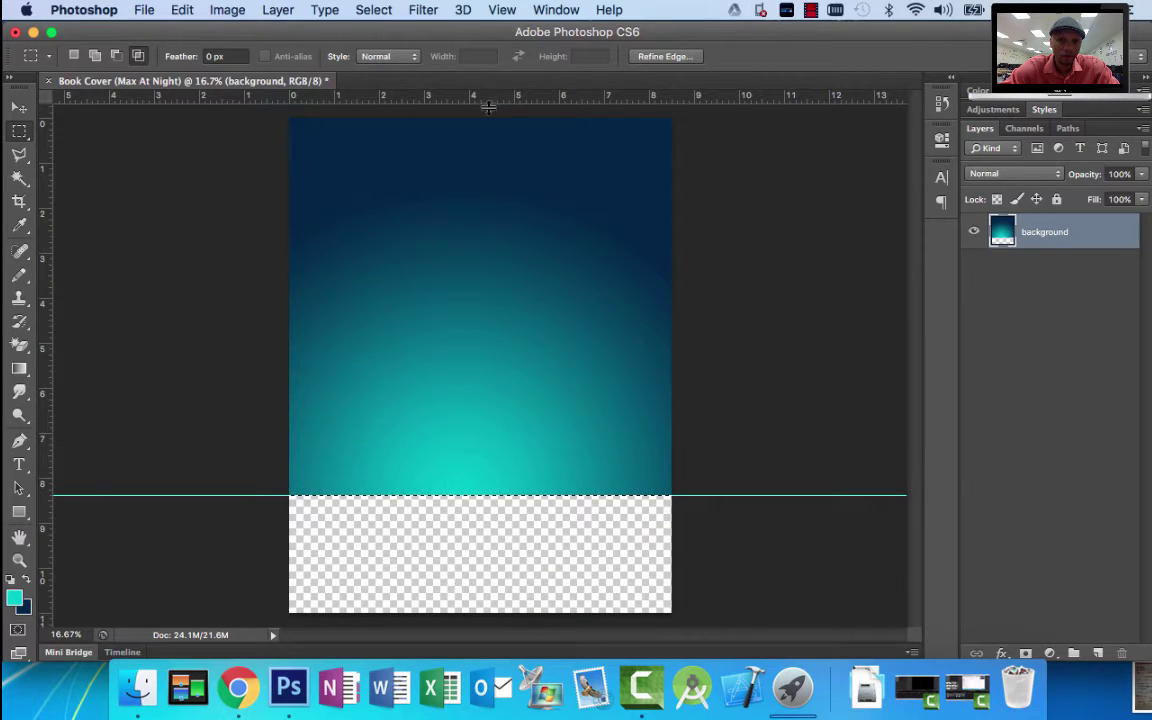
drag(486, 96, 504, 527)
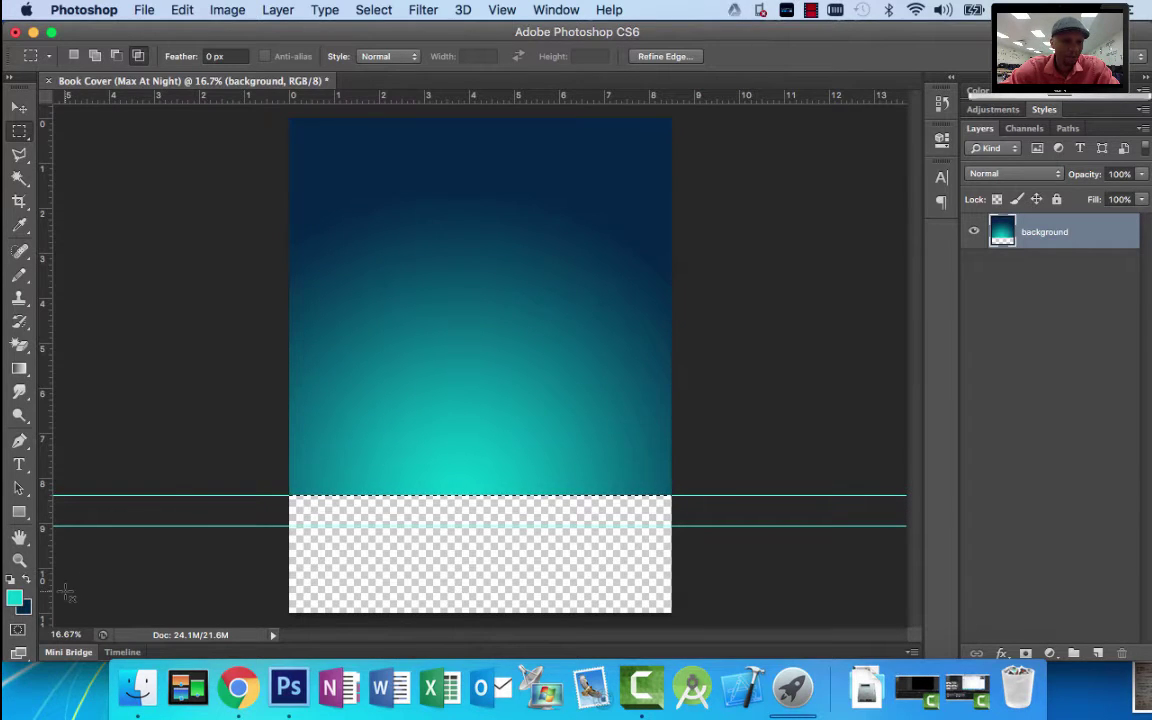
click(17, 600)
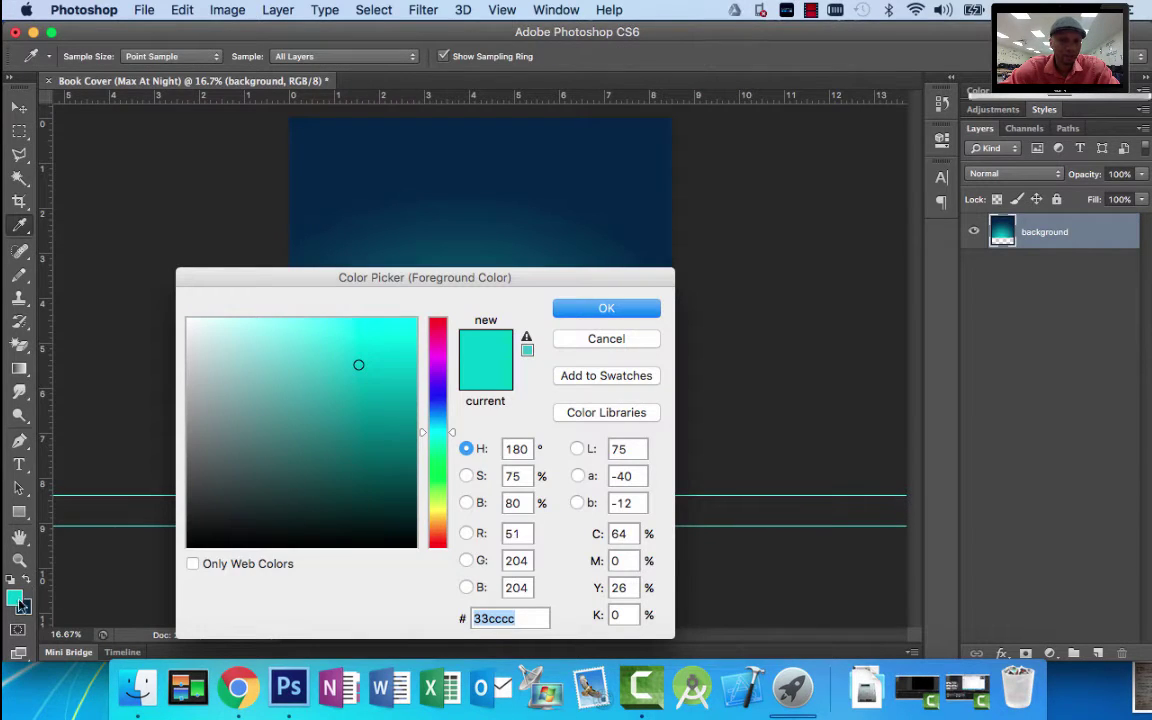
Set the foreground to orange cc8933 and the background to dark red-brown 973e0e.
click(446, 526)
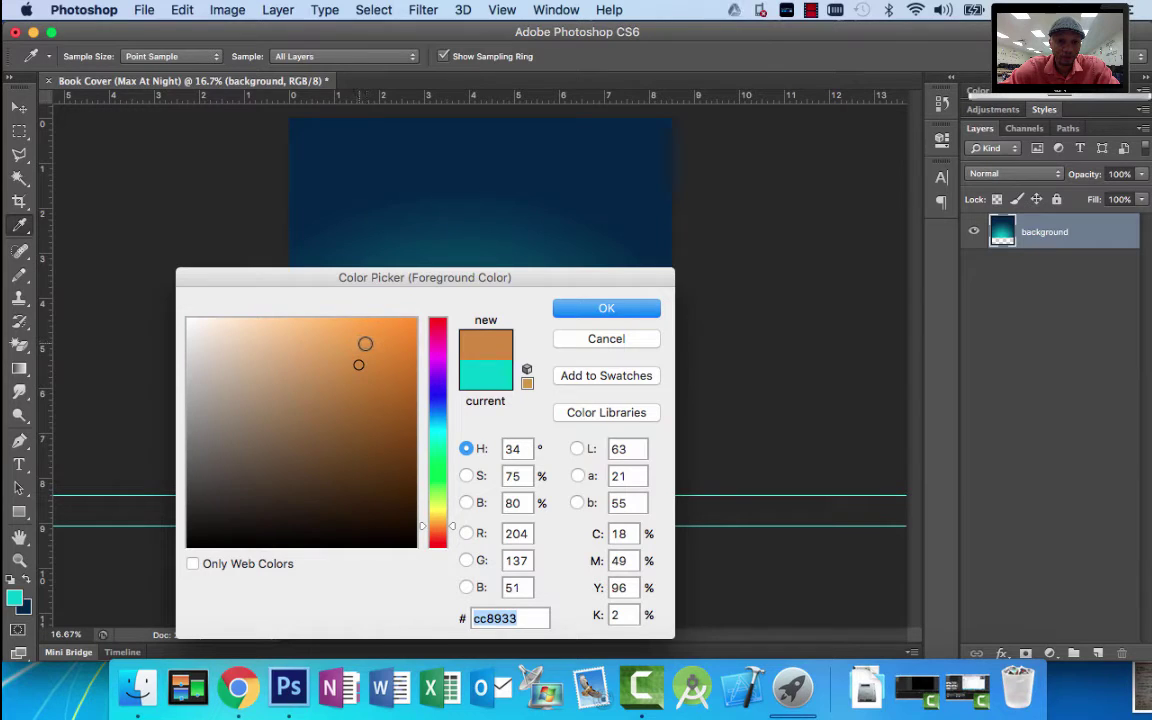
click(596, 310)
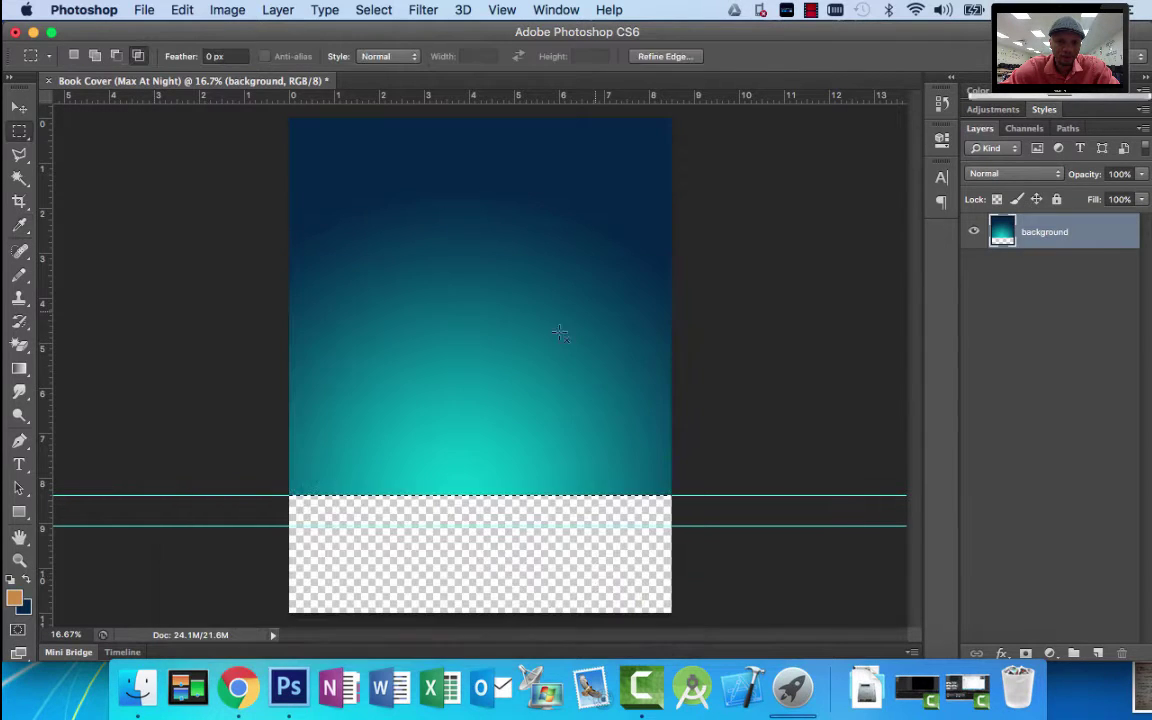
click(30, 605)
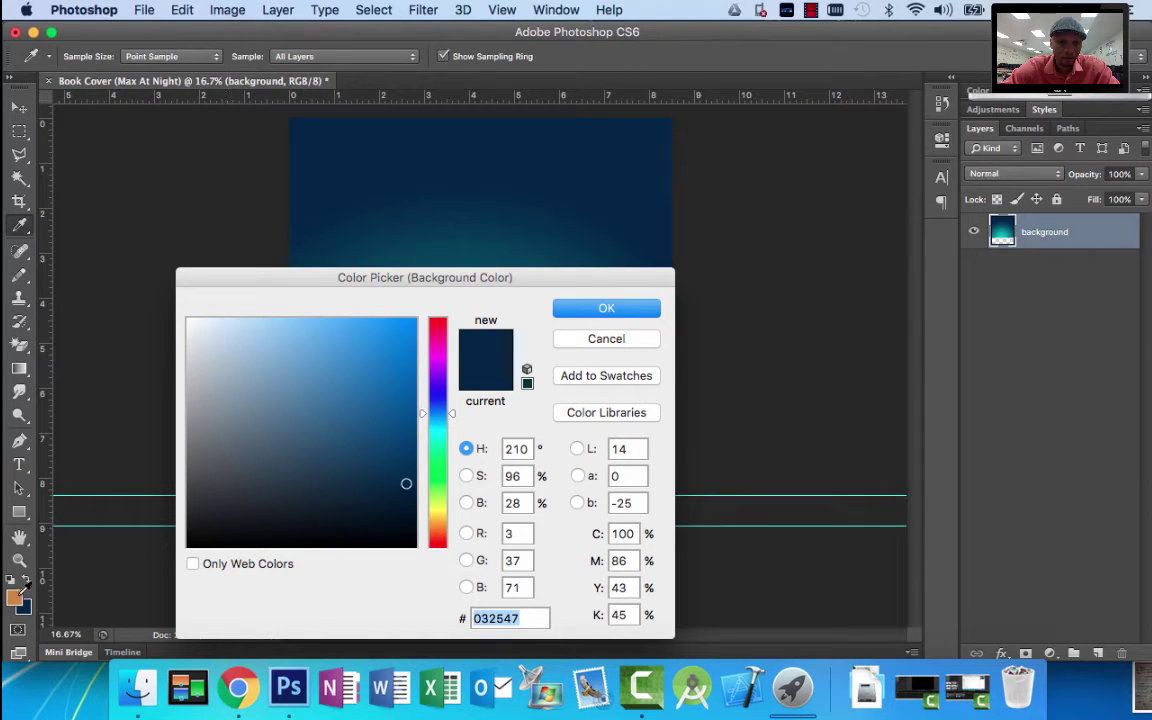
click(16, 597)
drag(441, 530, 441, 534)
click(395, 411)
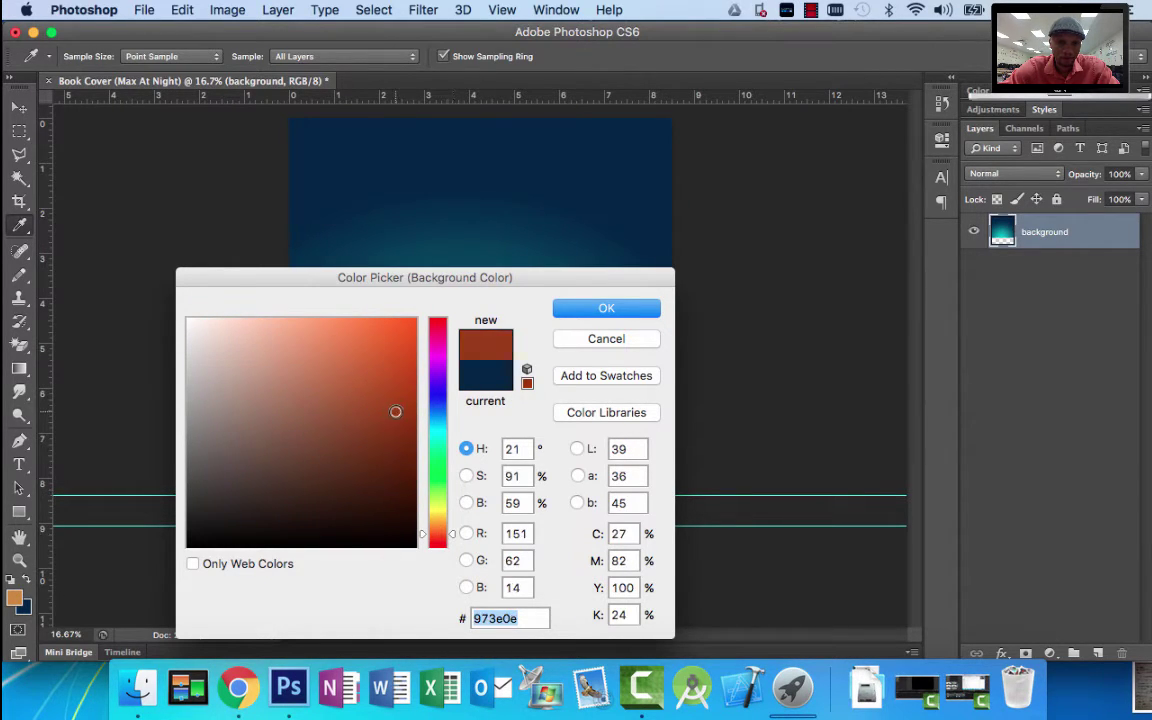
click(572, 313)
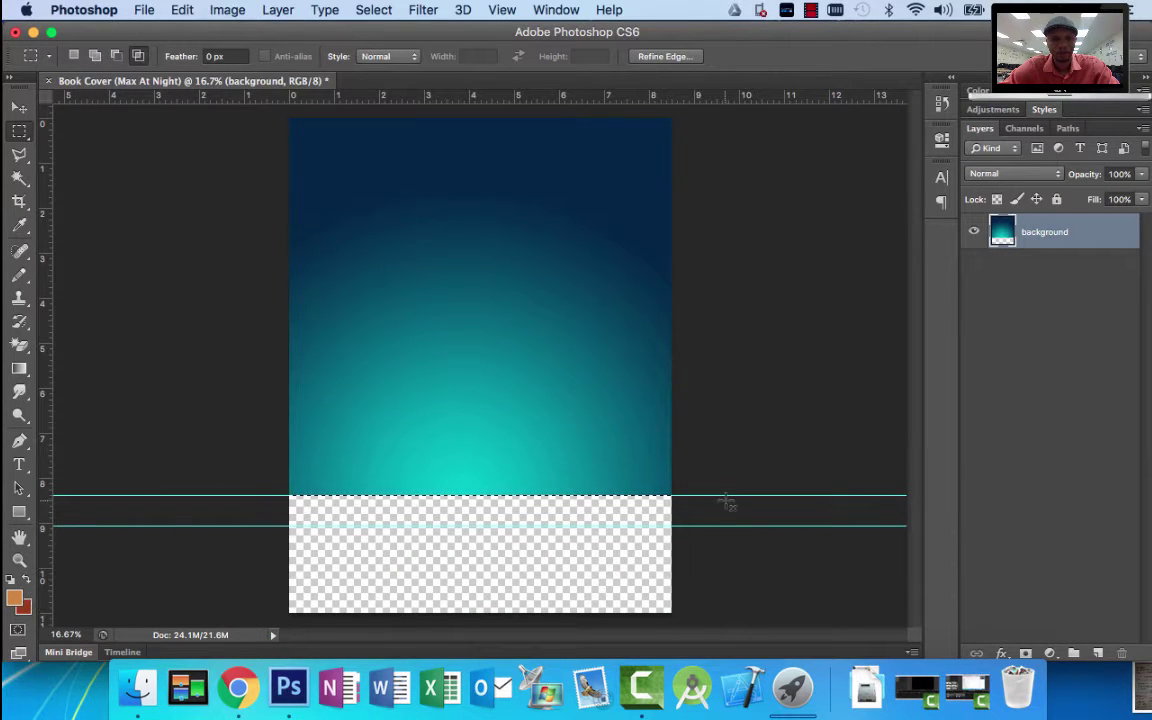
click(238, 686)
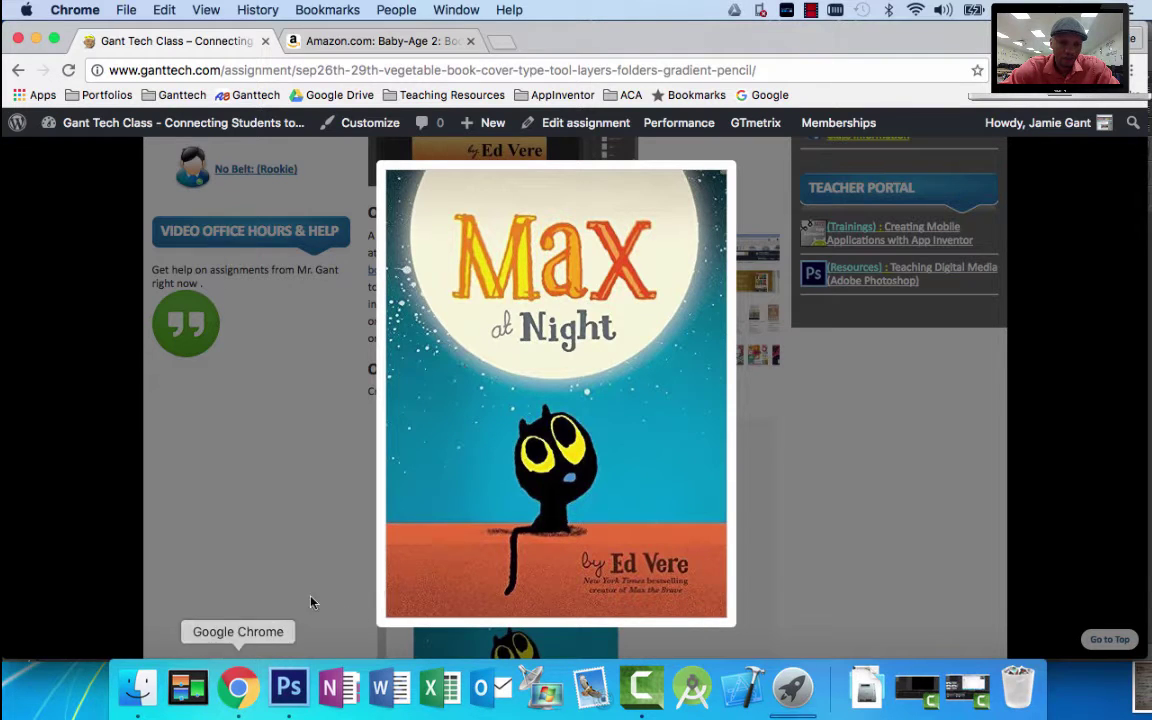
Switch from the Chrome reference cover back to the Photoshop Book Cover document.
click(288, 687)
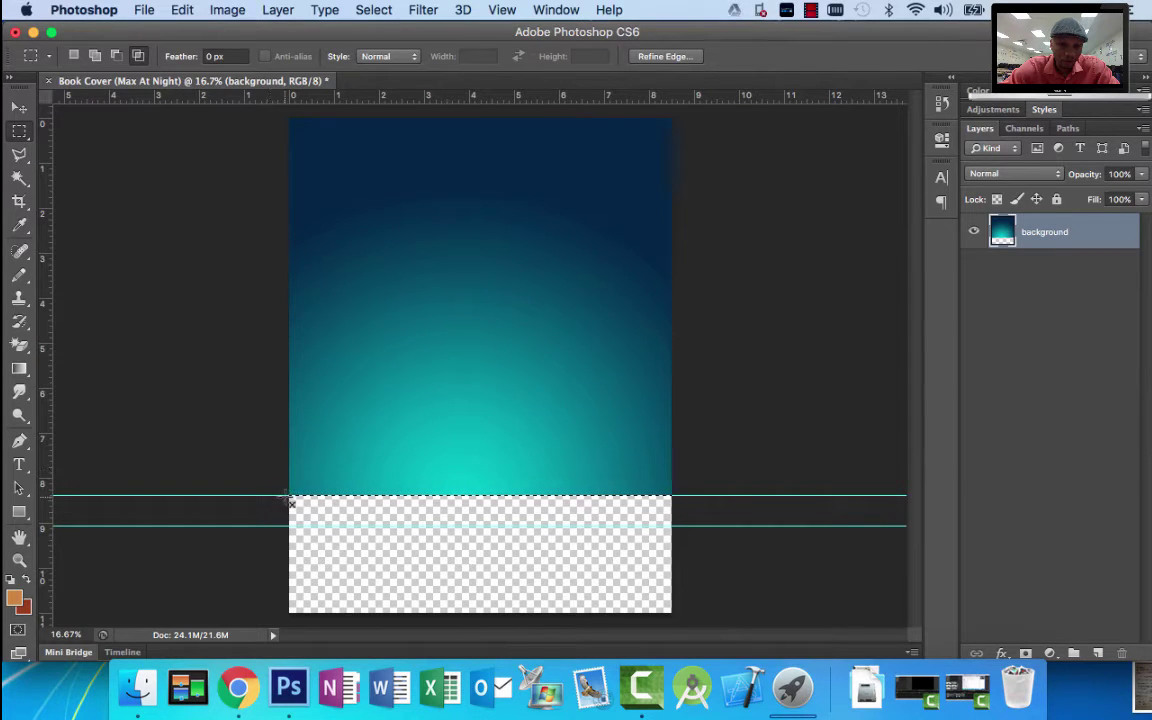
Select the Paint Bucket Tool and raise its Opacity from 10% to 100%.
drag(279, 498, 686, 527)
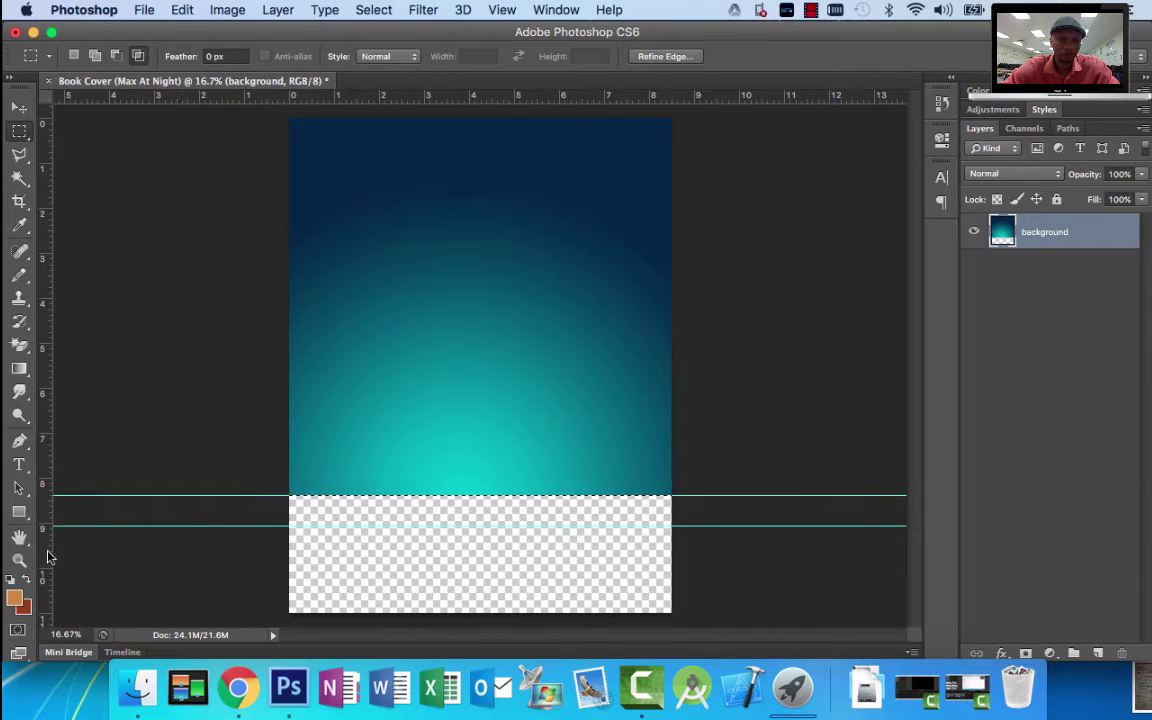
click(19, 368)
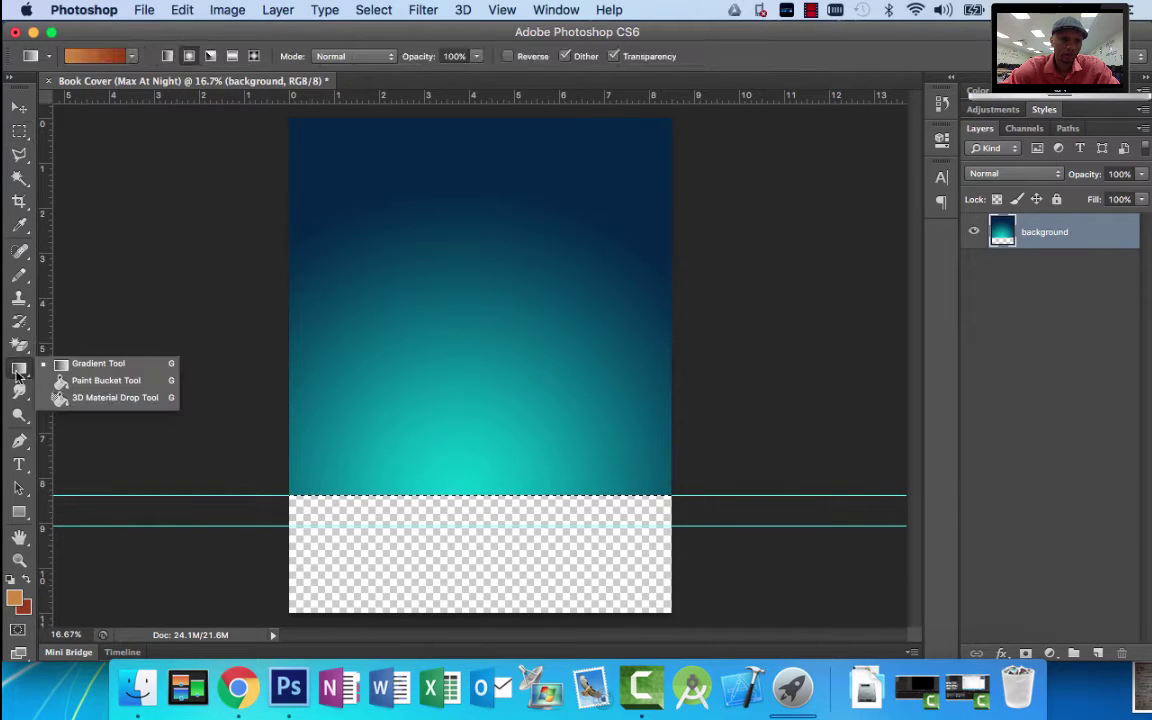
click(60, 381)
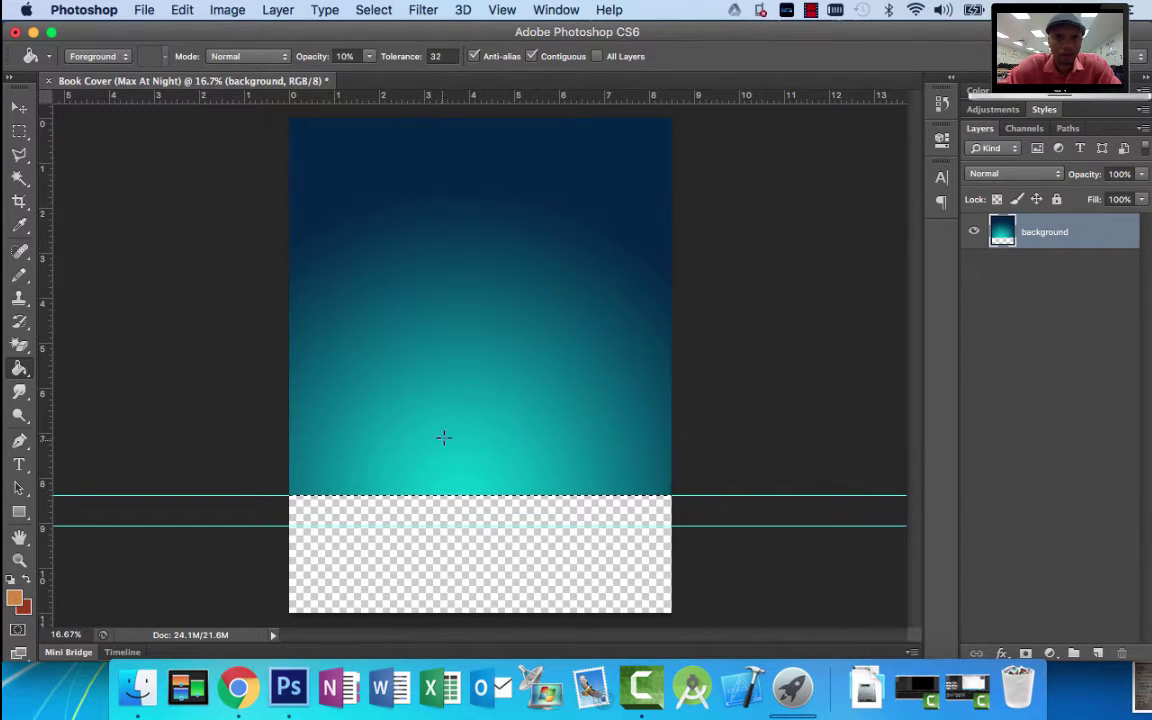
click(369, 60)
drag(375, 78, 476, 72)
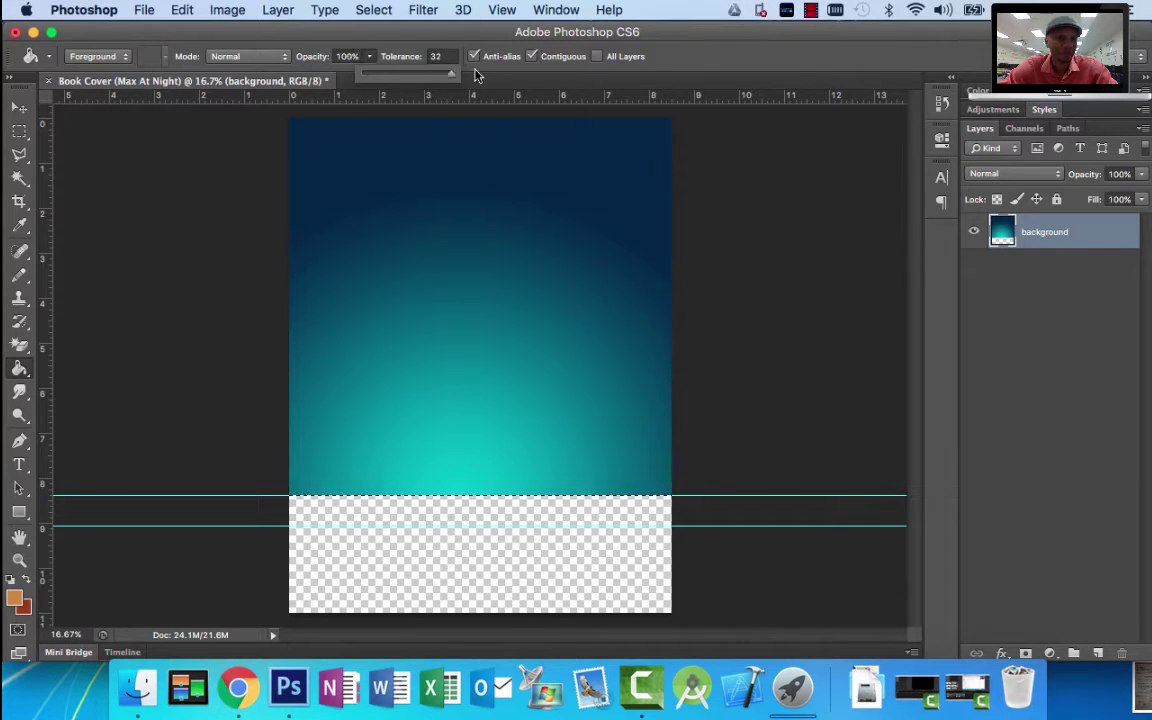
click(725, 70)
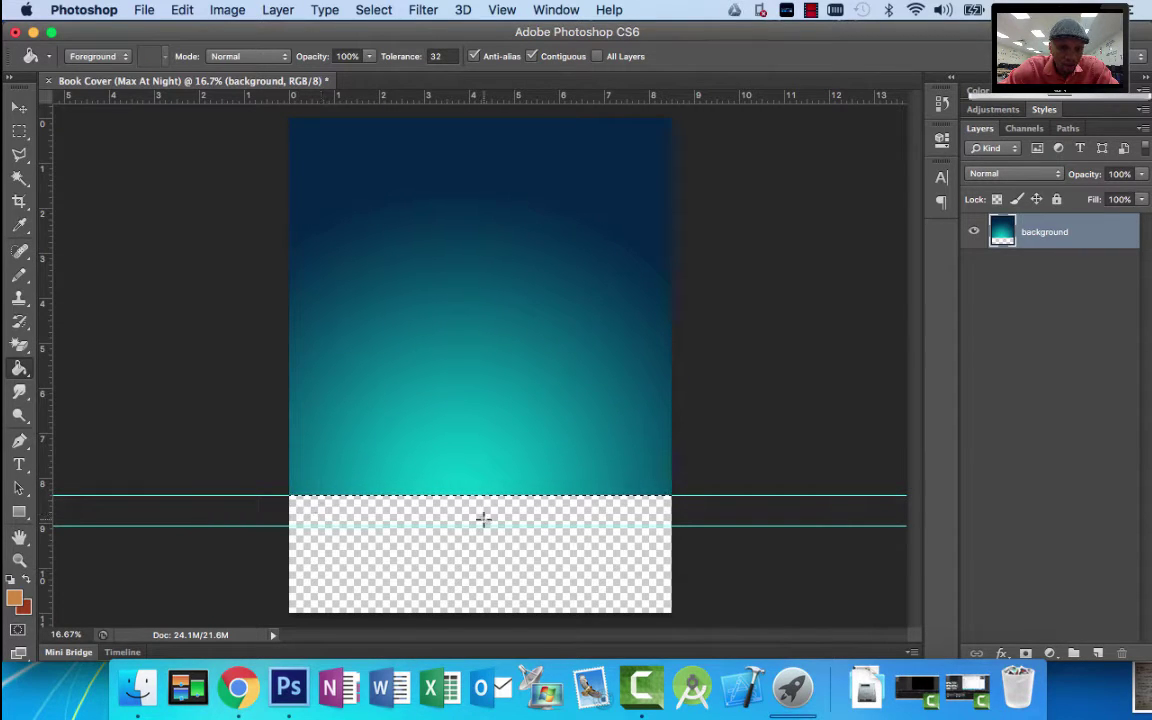
right_click(19, 370)
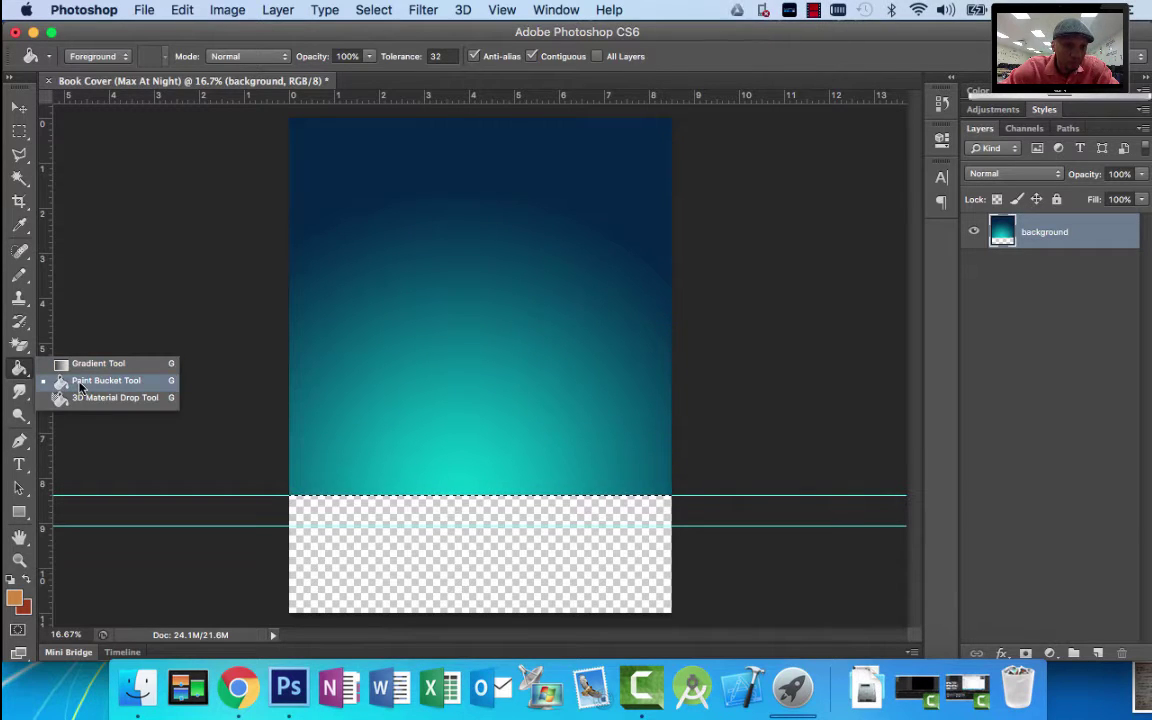
click(82, 386)
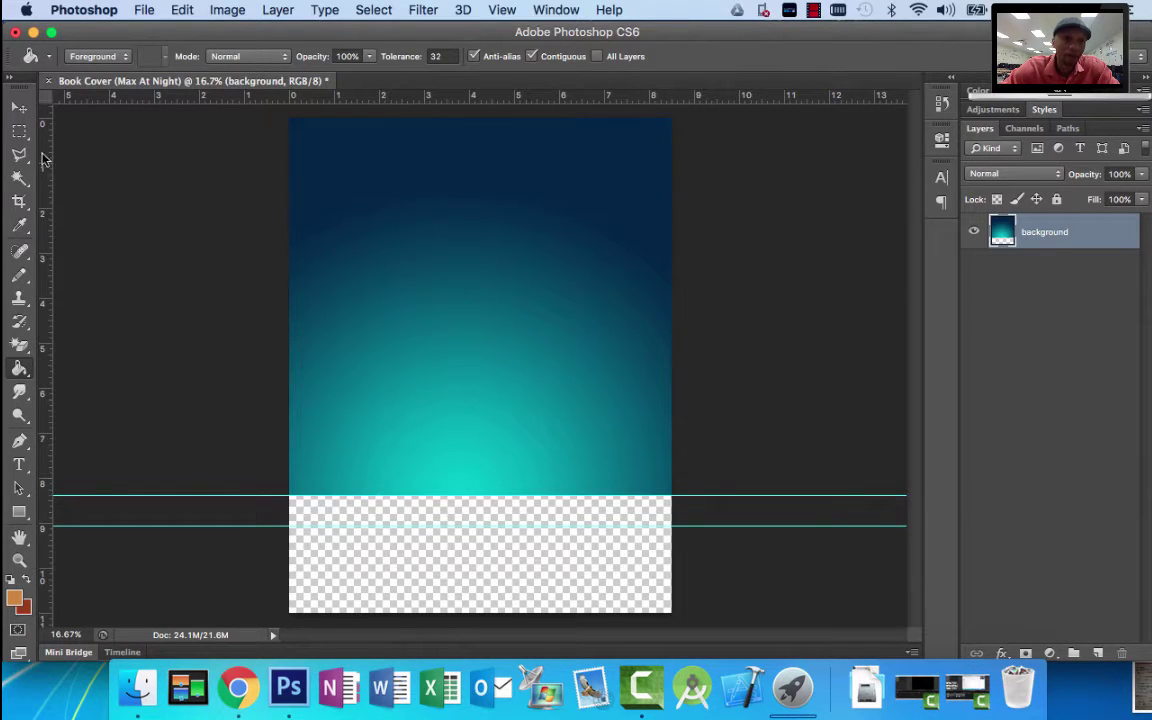
click(19, 131)
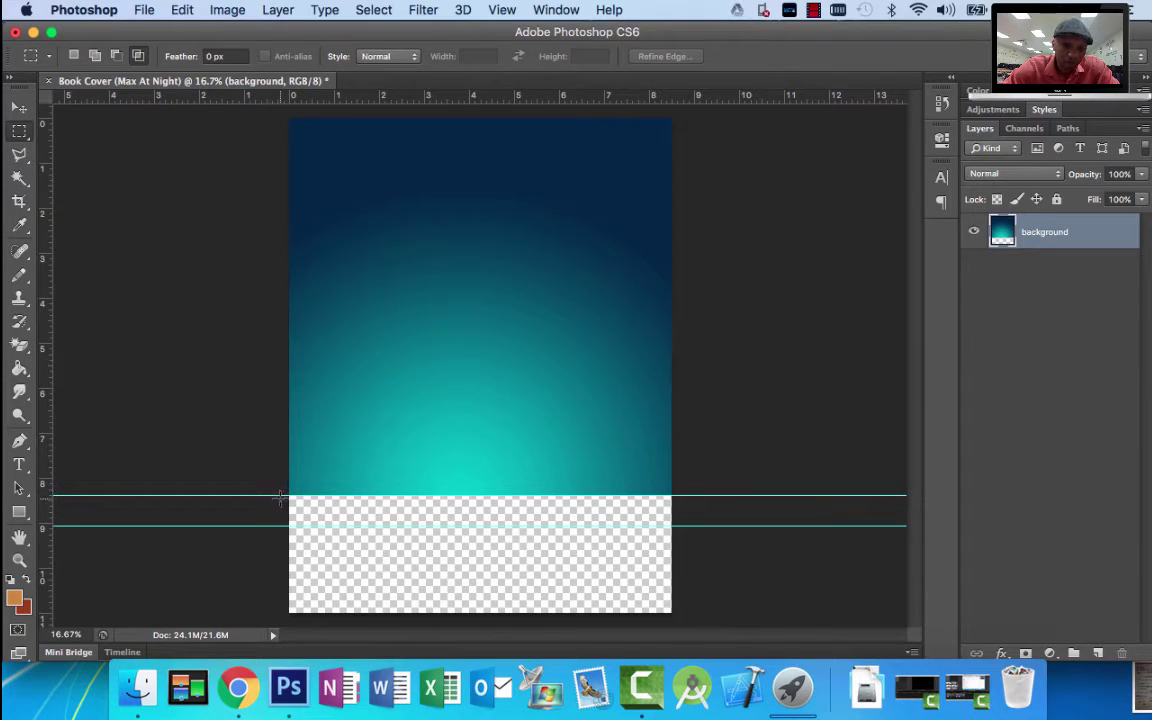
Fill the strip between the two guides with solid orange and deselect it.
drag(331, 521, 694, 530)
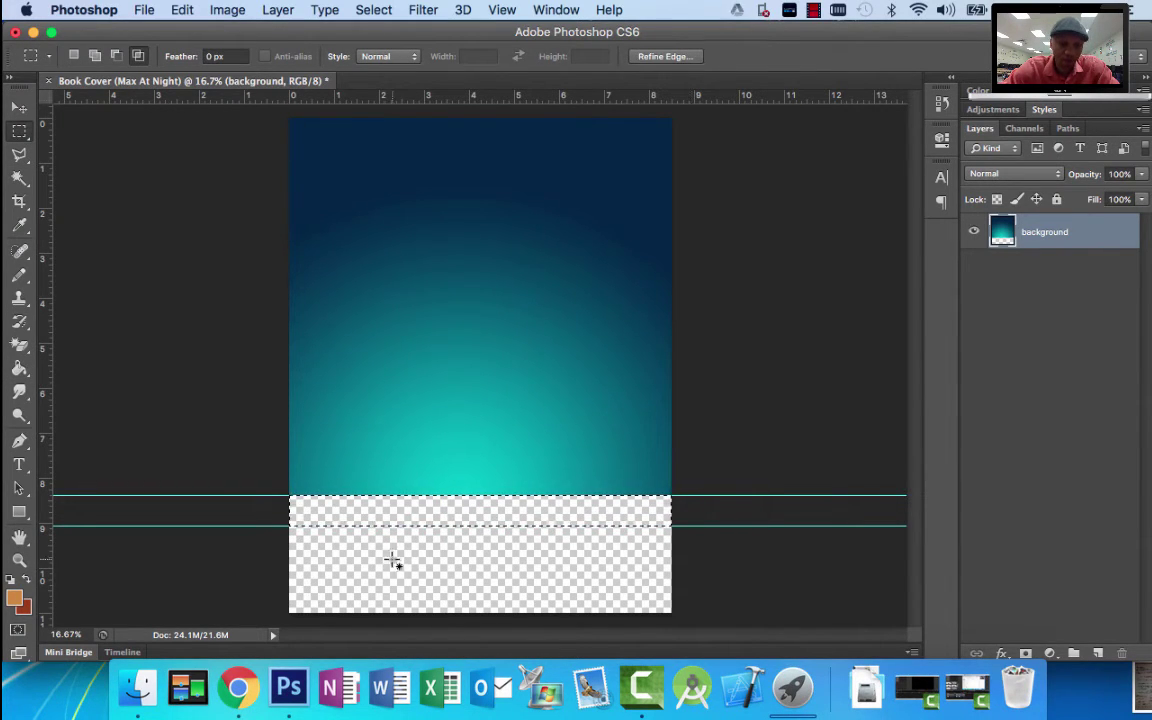
key(g)
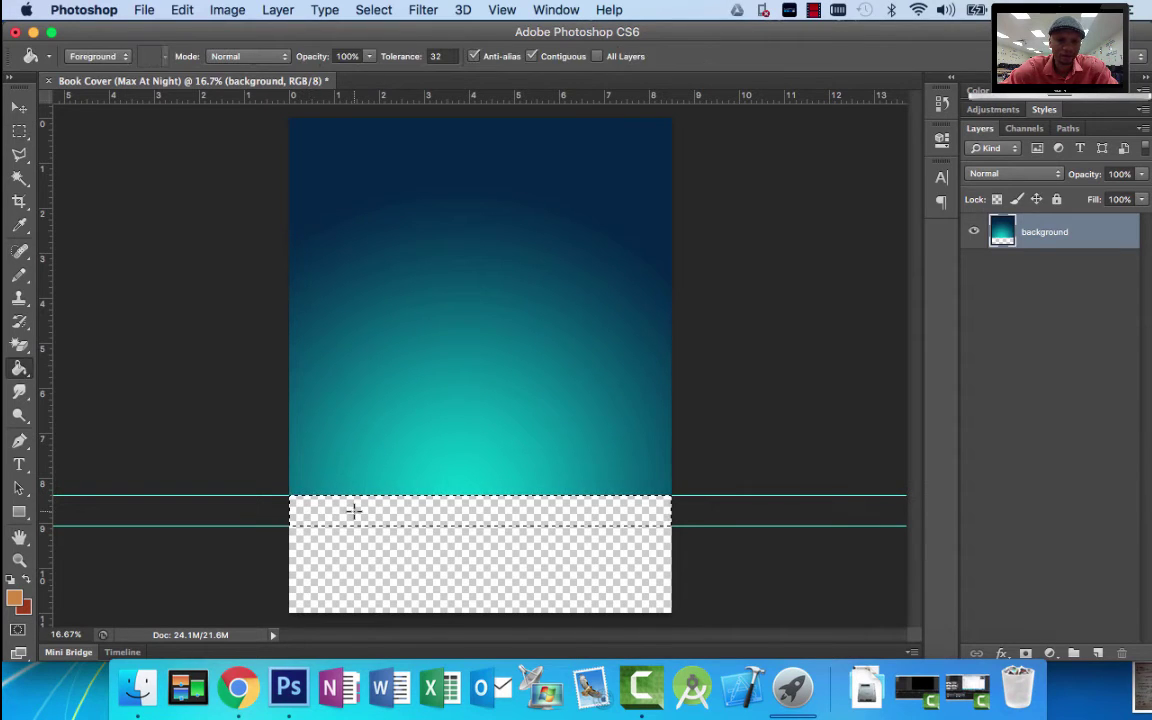
click(354, 511)
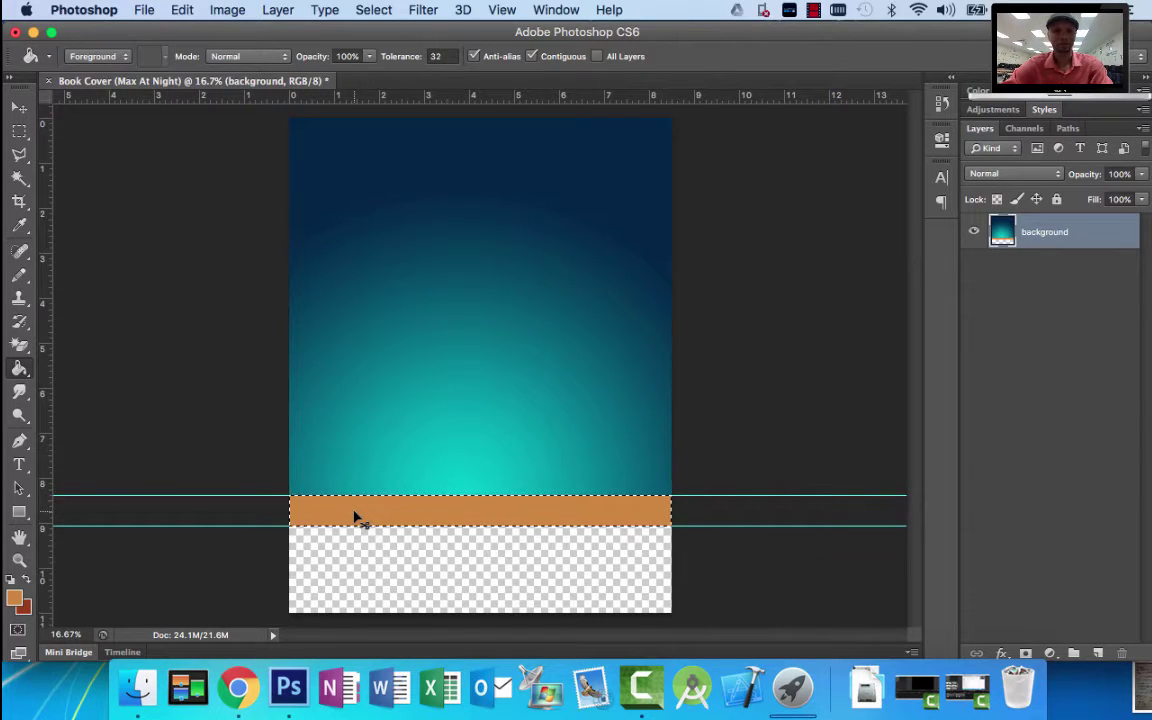
key(super+d)
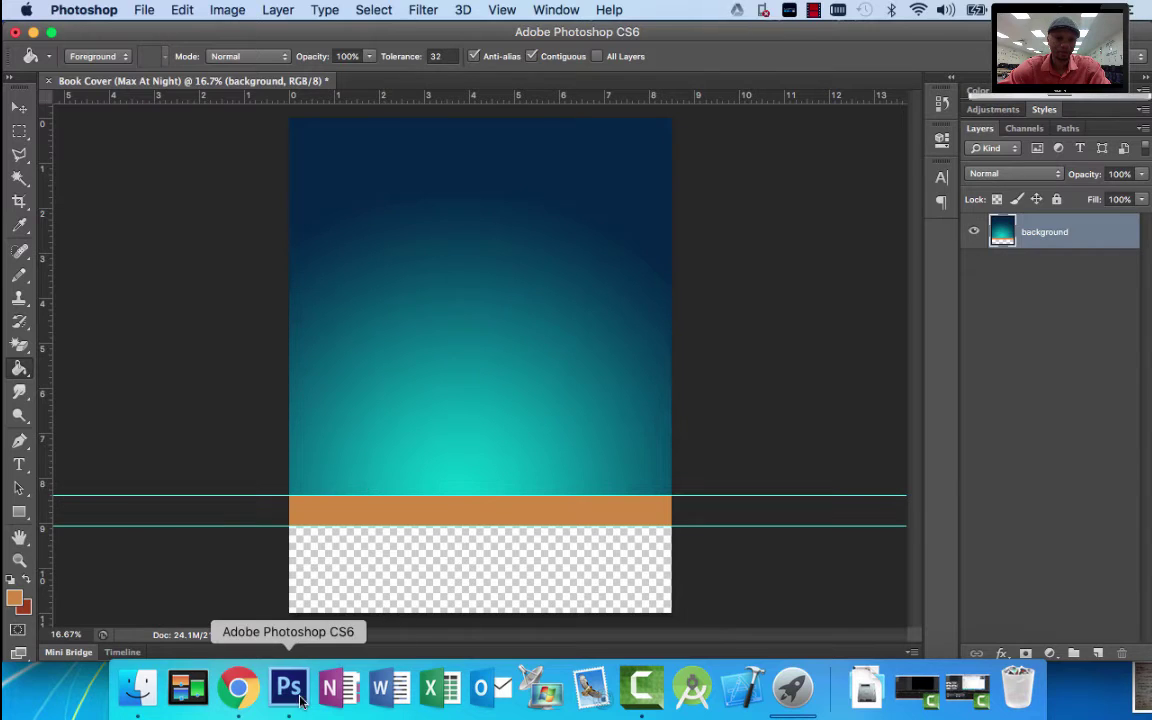
click(238, 688)
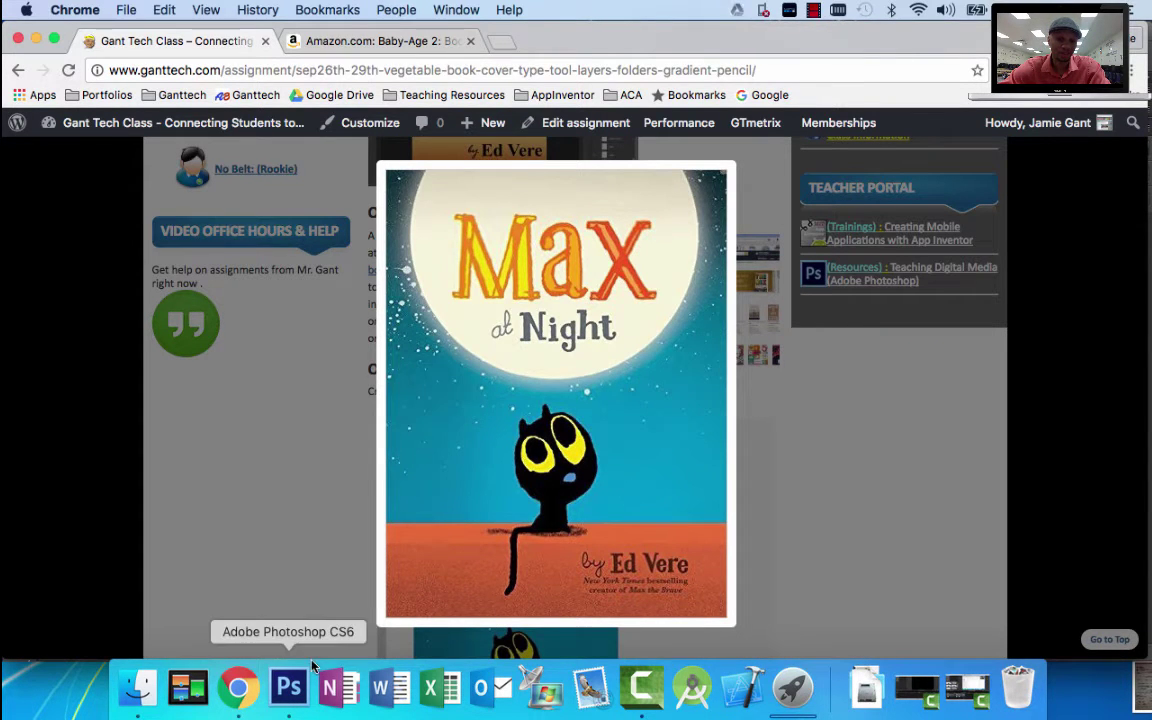
click(290, 690)
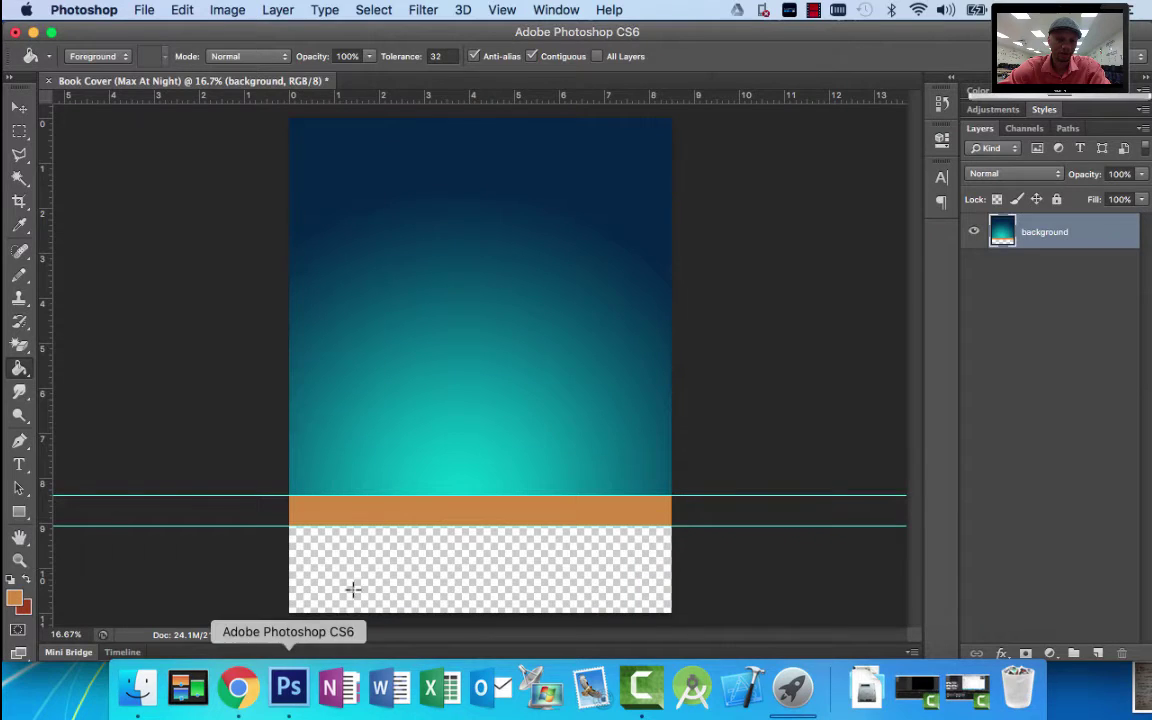
click(20, 132)
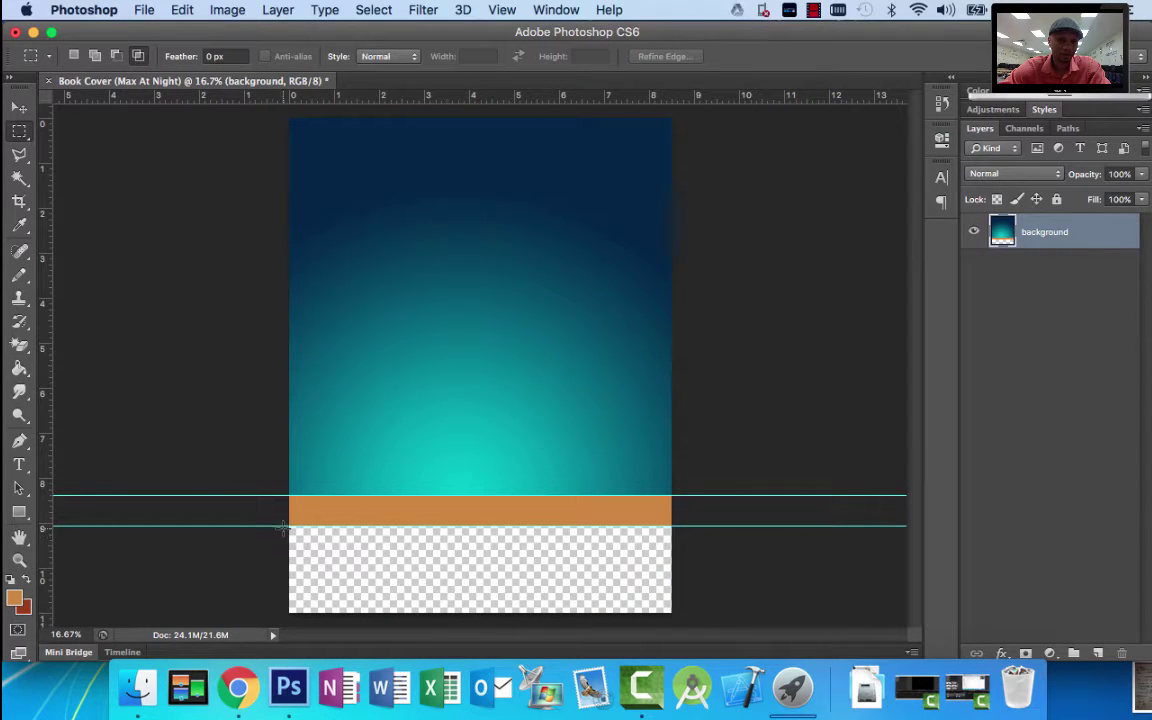
Fill the bottom strip below the lower guide with an orange-to-dark-red gradient, then deselect.
drag(283, 526, 725, 600)
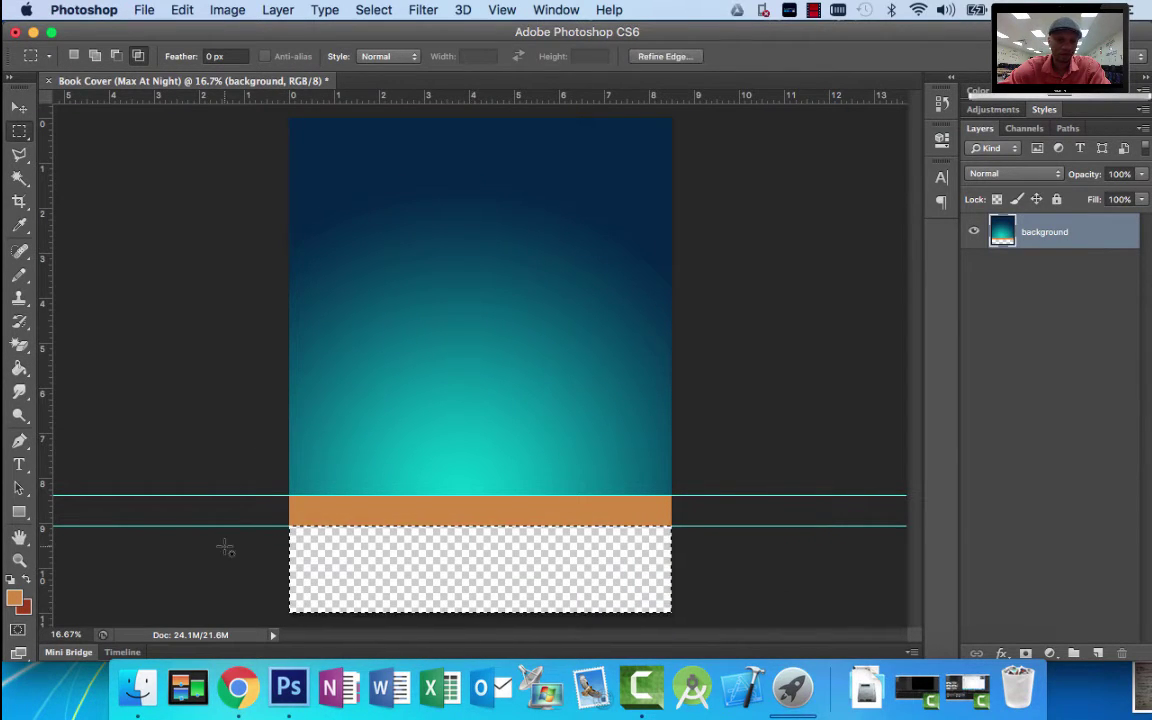
click(21, 370)
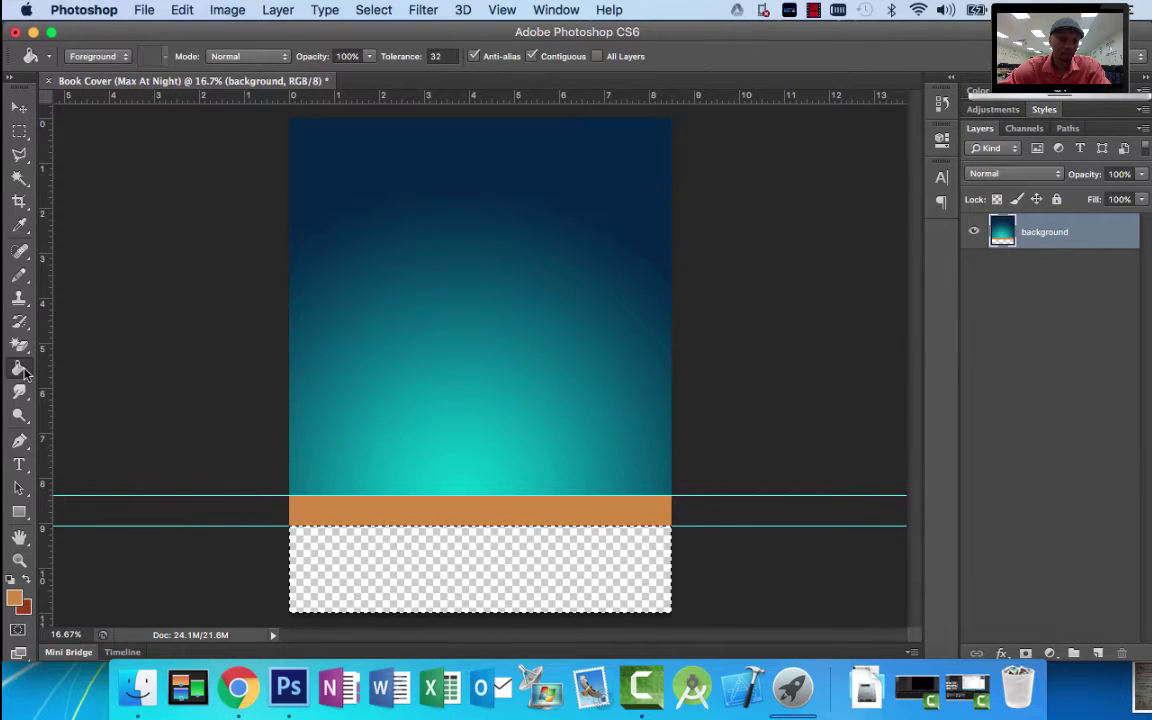
click(21, 370)
click(76, 336)
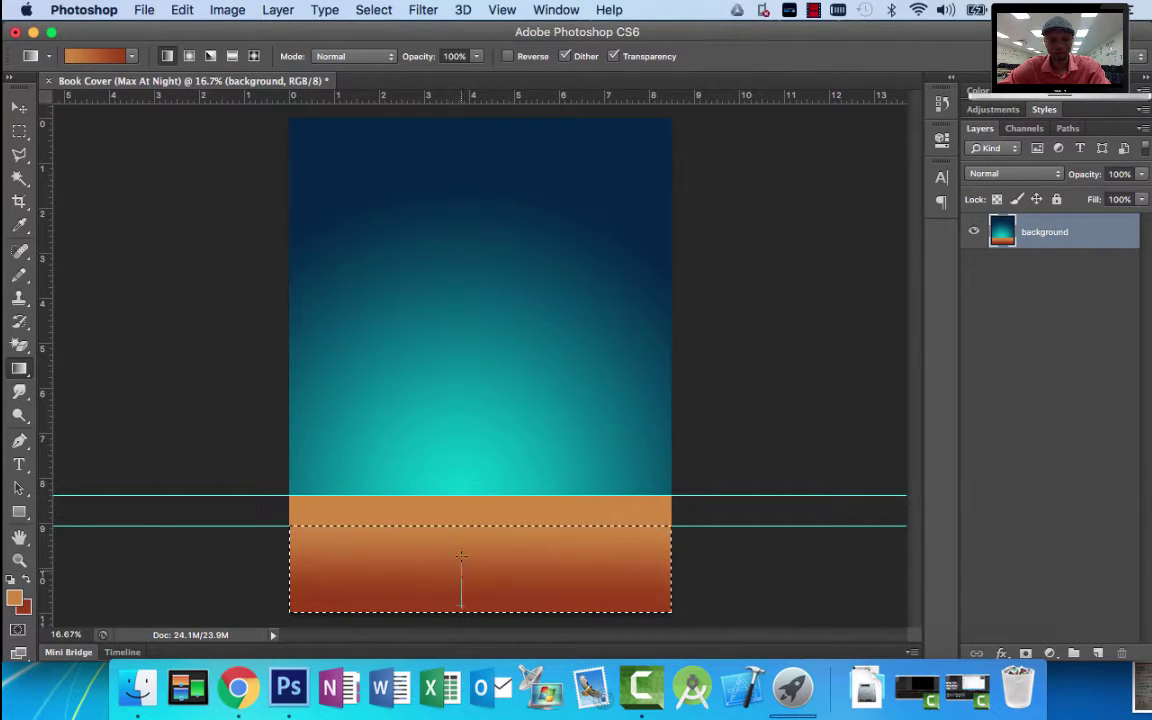
drag(460, 551, 459, 592)
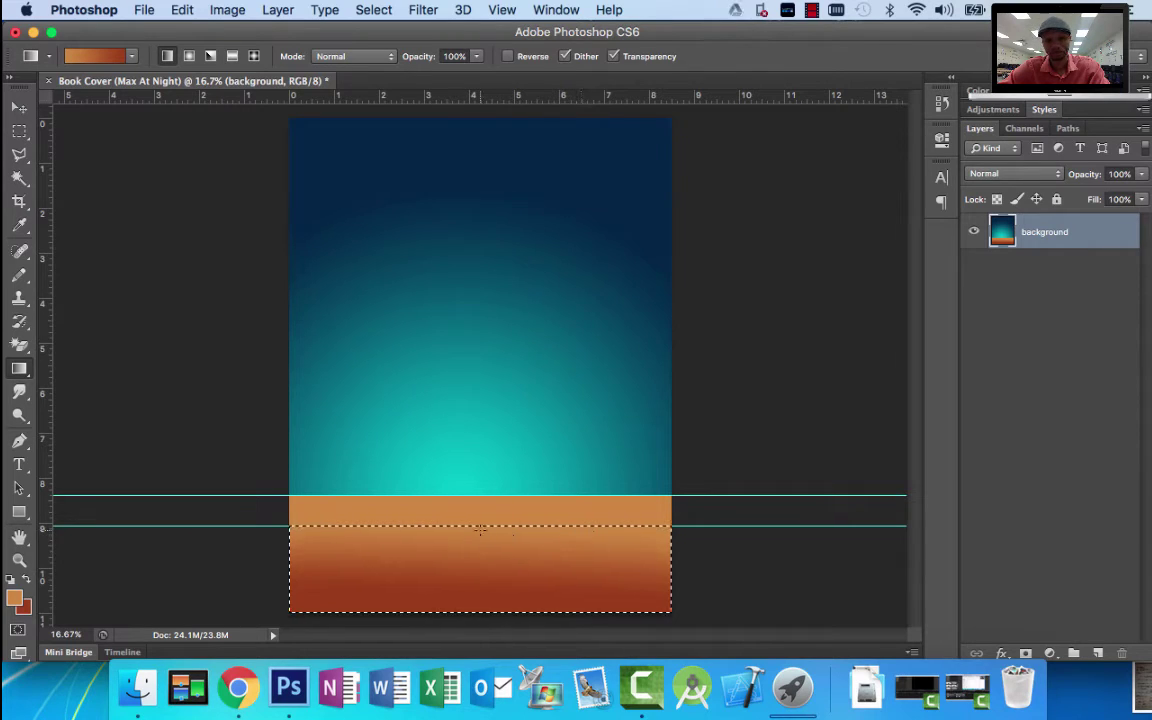
drag(479, 548, 480, 549)
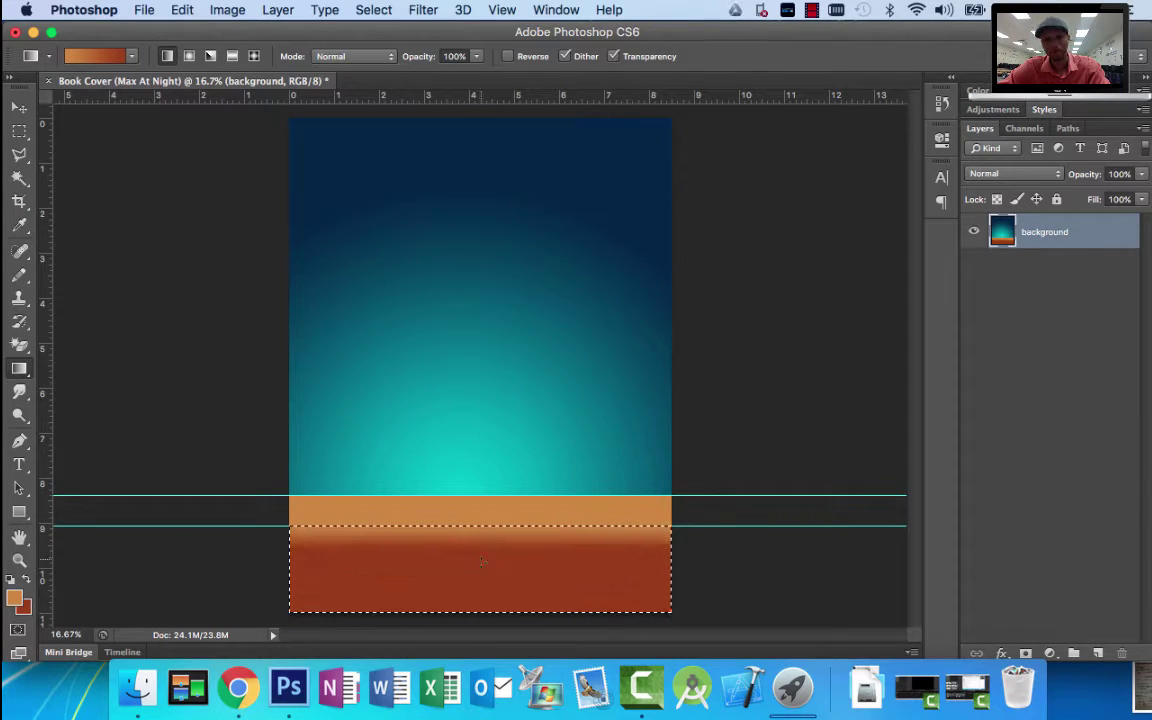
key(super+d)
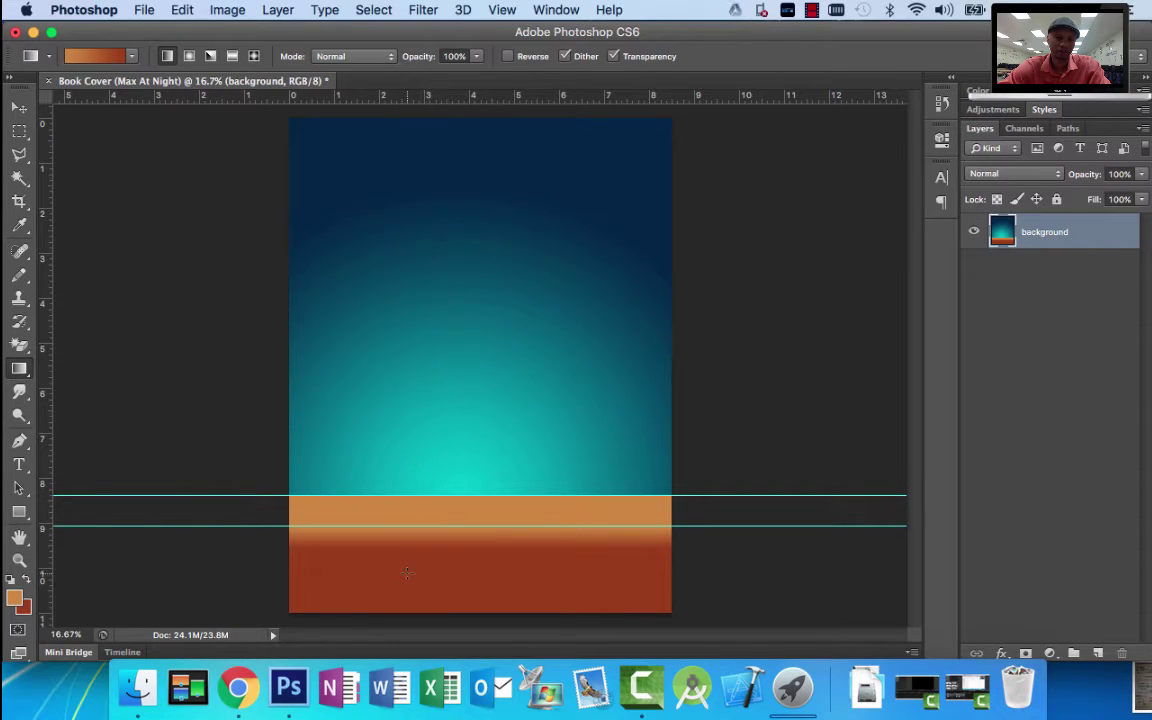
click(238, 688)
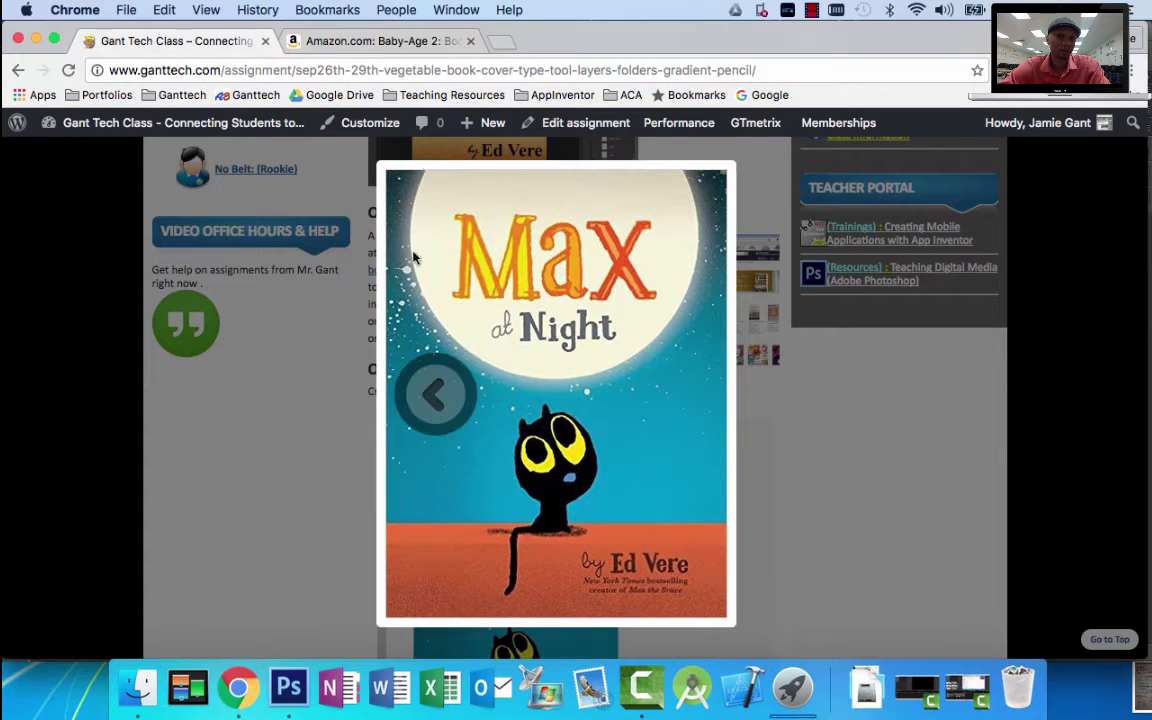
Return from the Max at Night reference in Chrome to the Book Cover document.
click(288, 686)
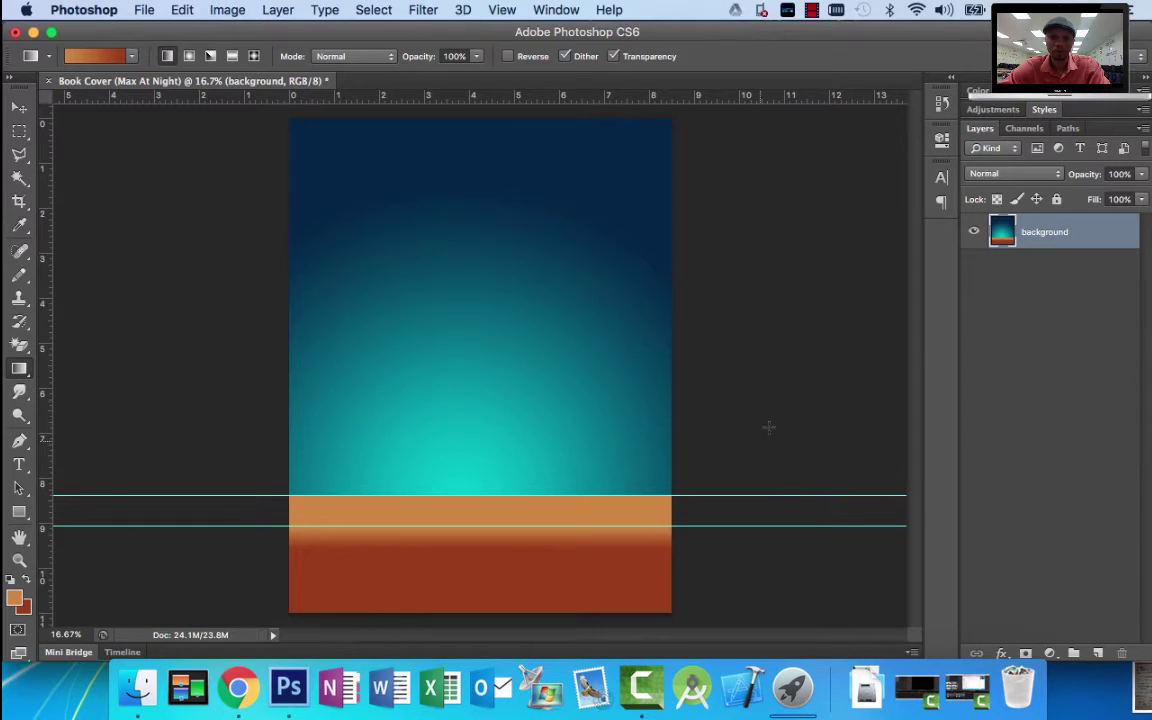
Add a new layer and name it MOON.
click(1098, 651)
double_click(1034, 231)
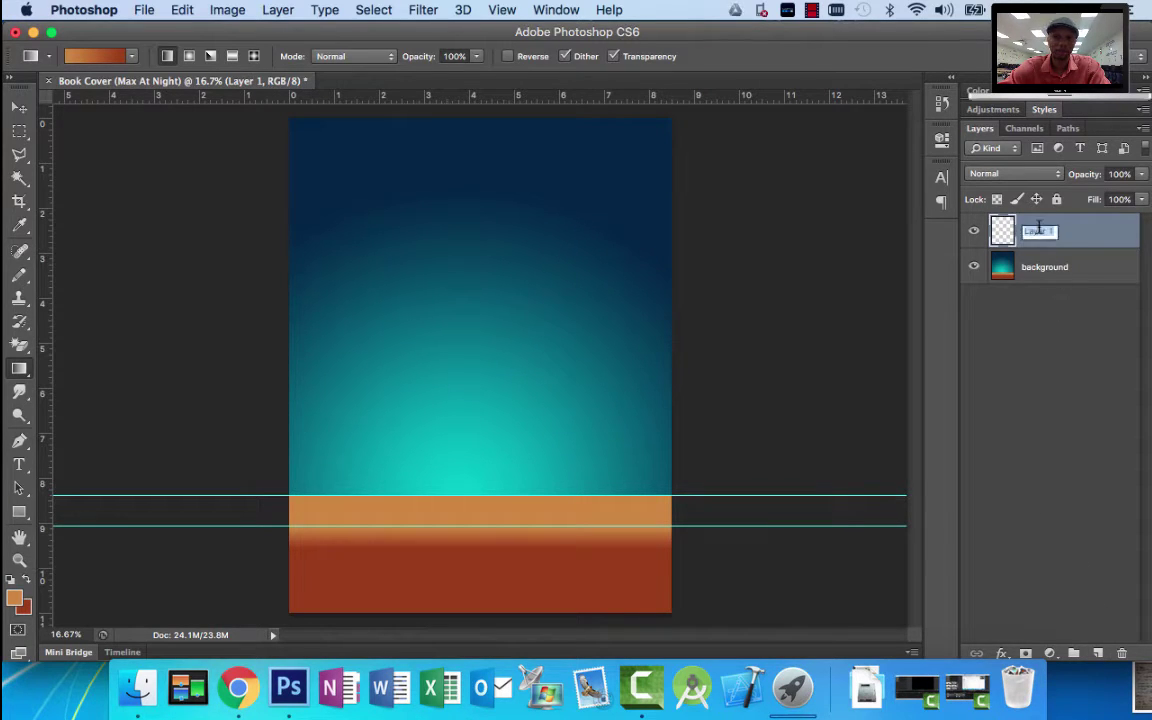
text(MOON)
key(Return)
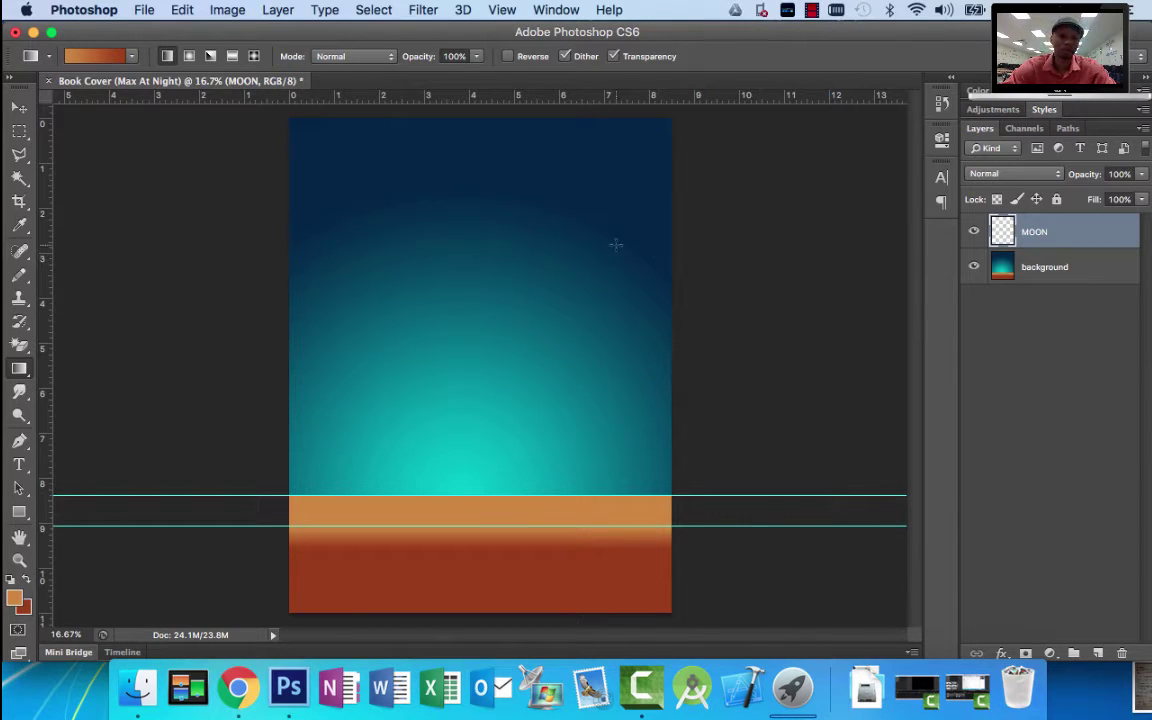
Draw a 6.23-inch circular selection near the top of the sky with the Elliptical Marquee.
click(22, 136)
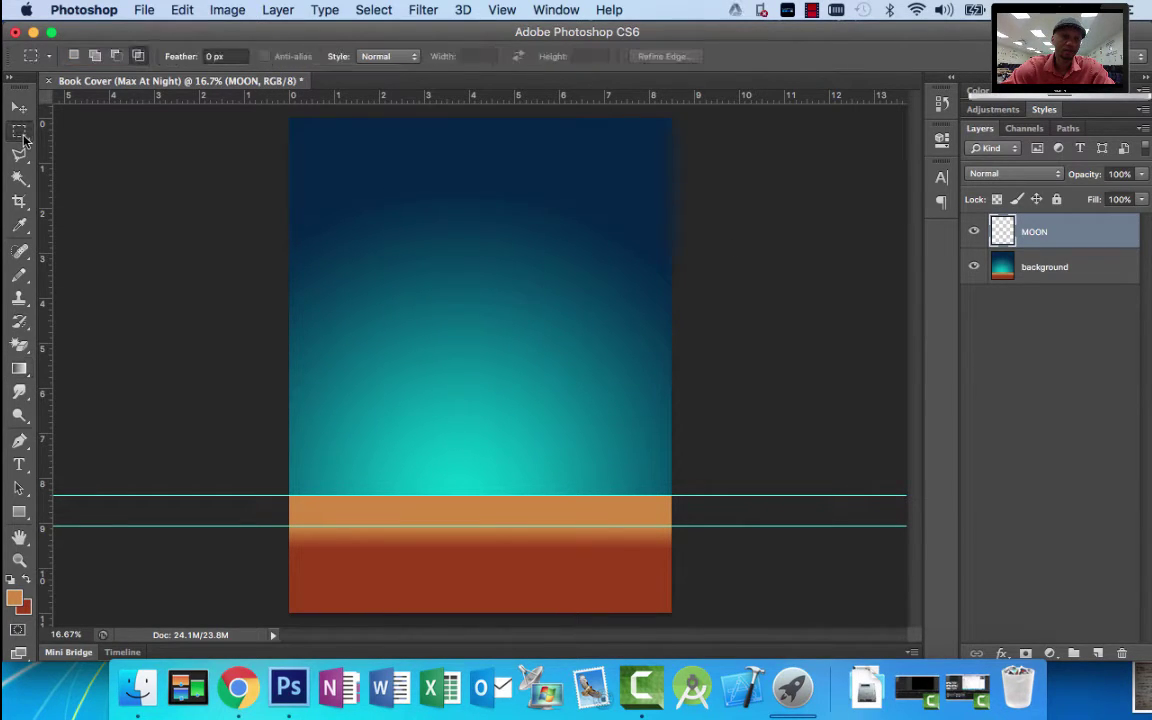
click(24, 140)
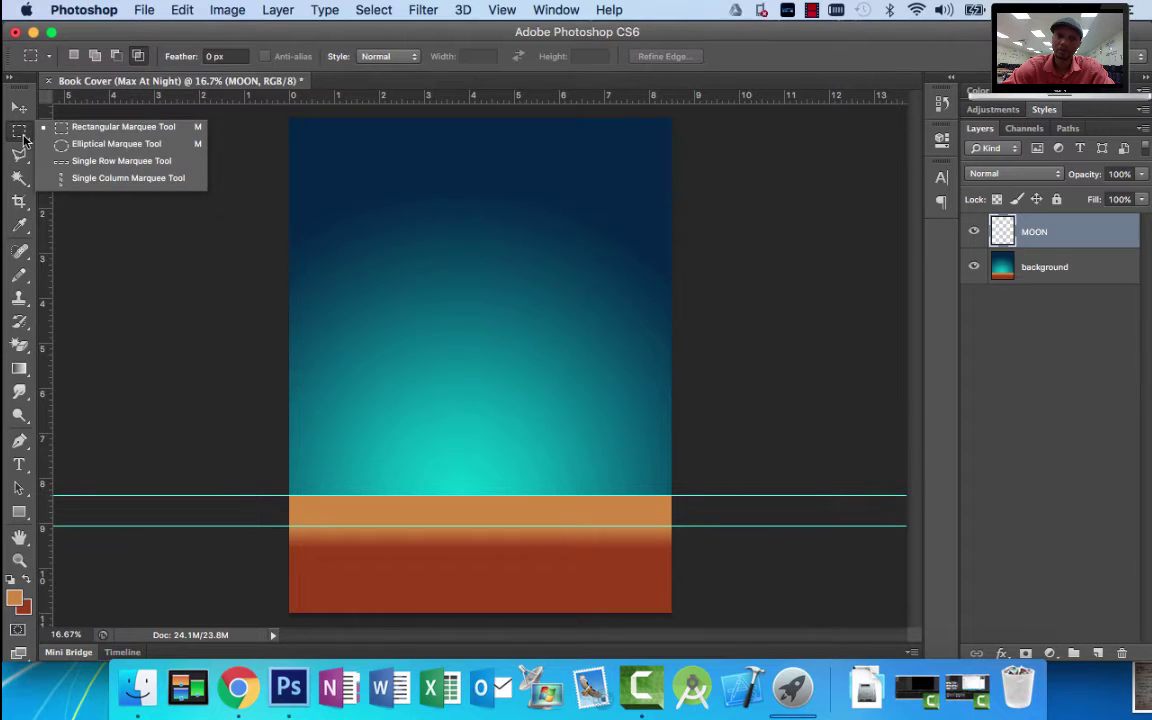
click(78, 145)
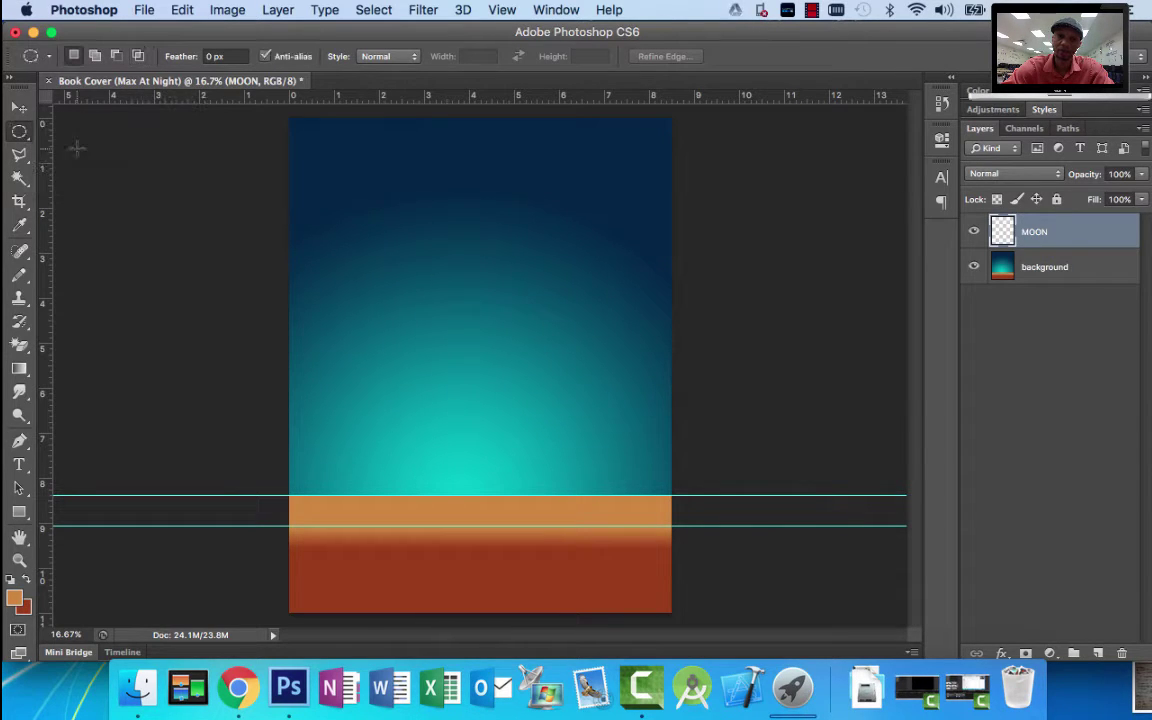
drag(351, 345, 617, 105)
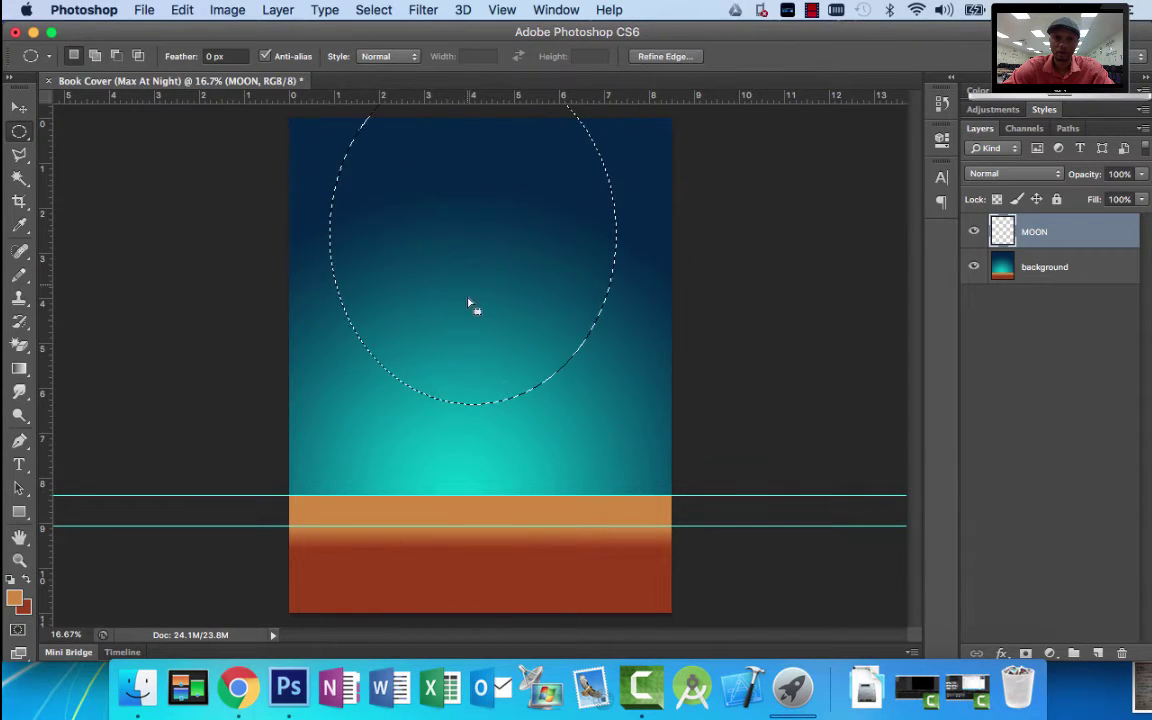
click(471, 303)
drag(353, 257, 651, 341)
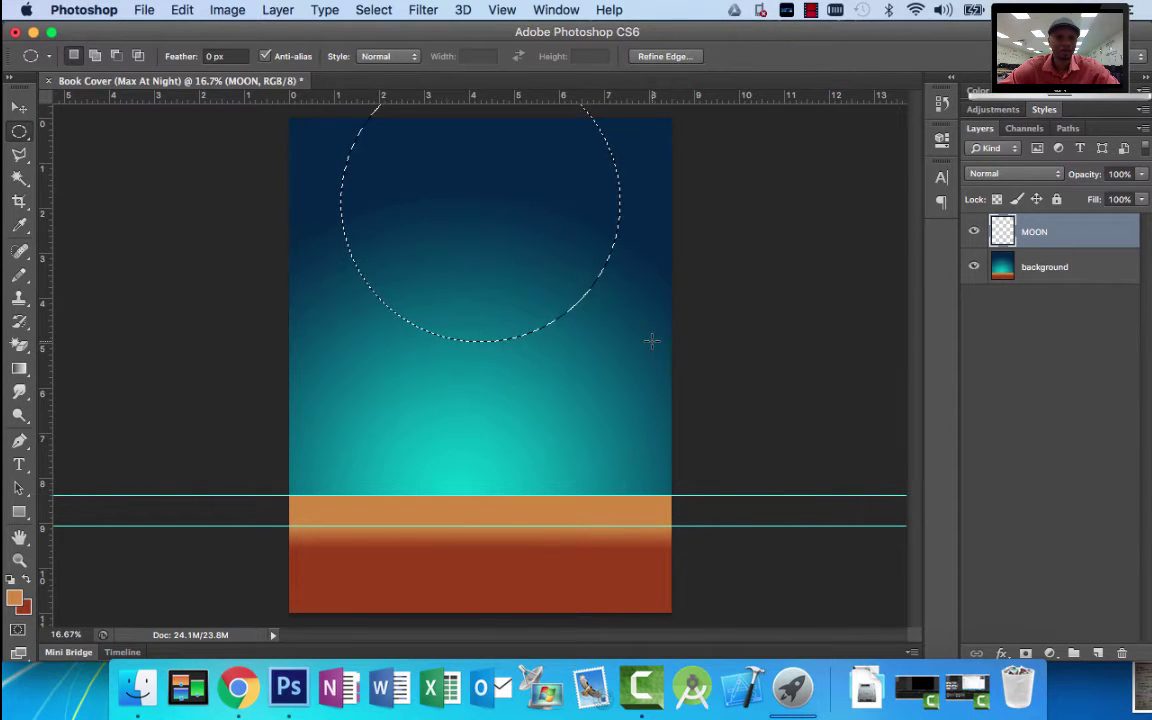
Set the foreground colour to #f9f7f4 and the background to #9f9894, with the radial Gradient Tool ready.
click(17, 598)
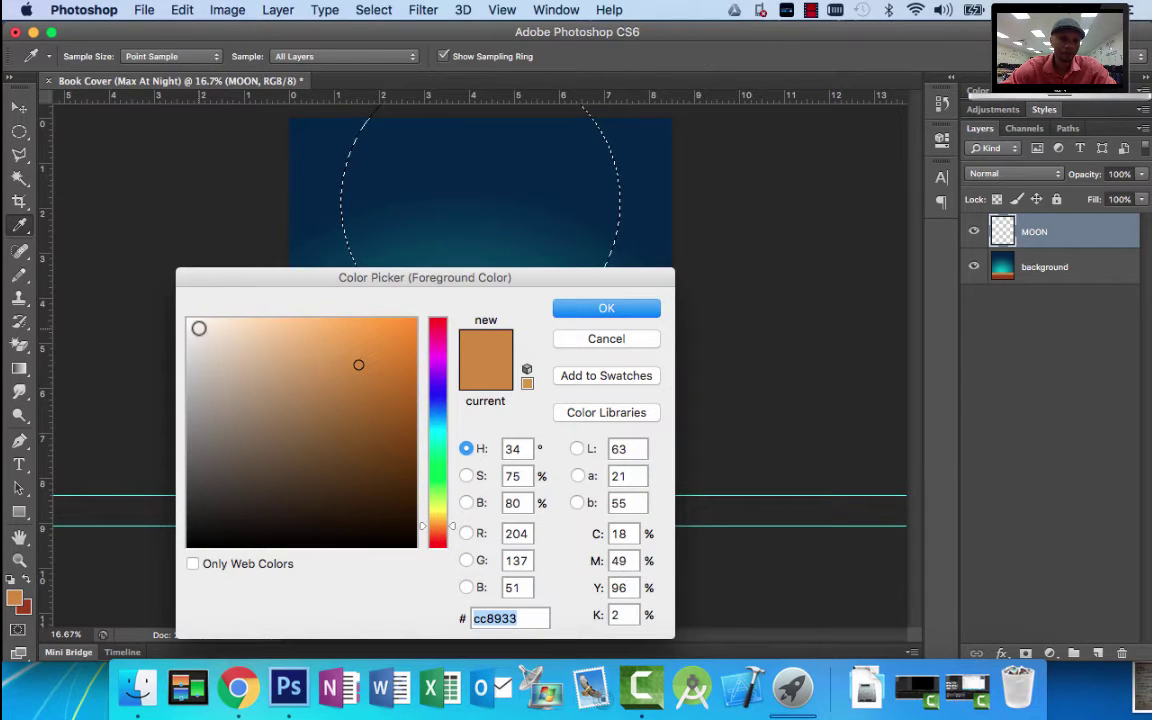
click(191, 323)
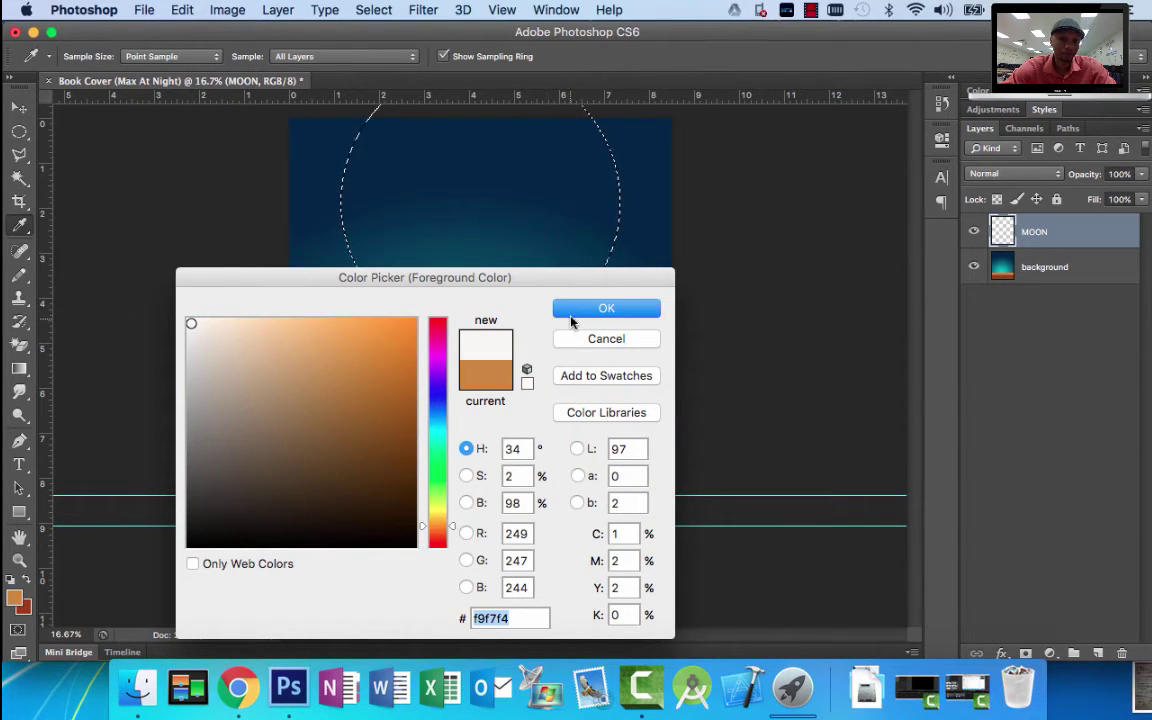
click(580, 308)
click(22, 605)
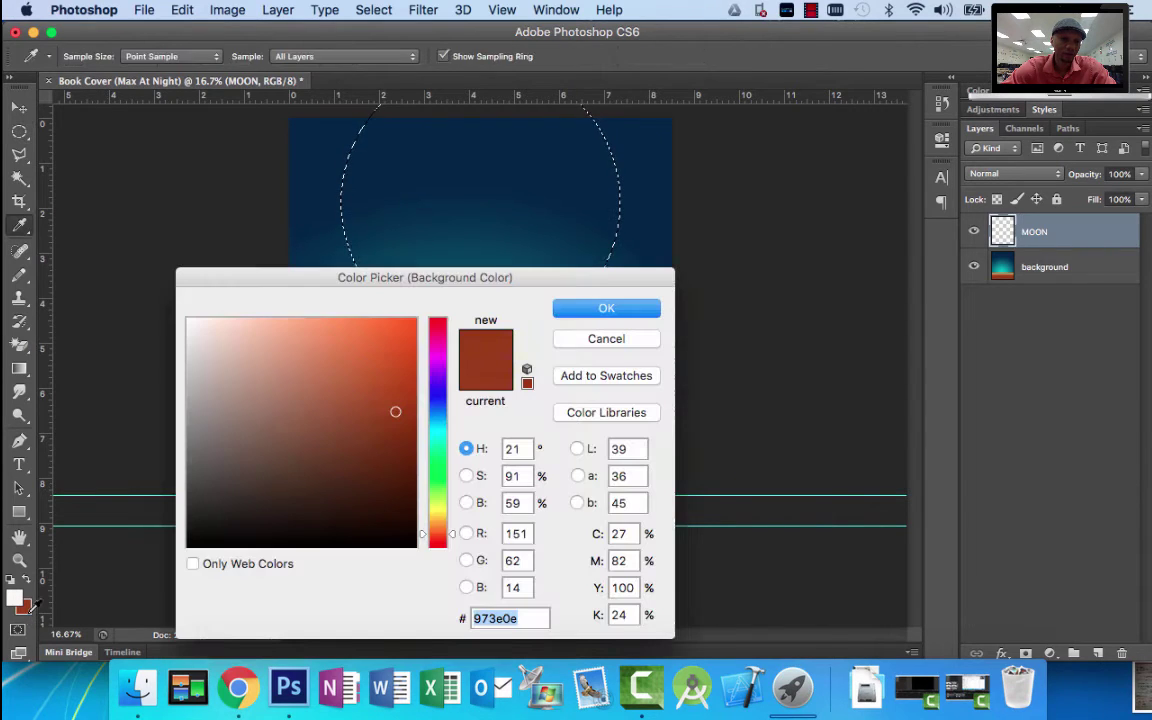
click(204, 403)
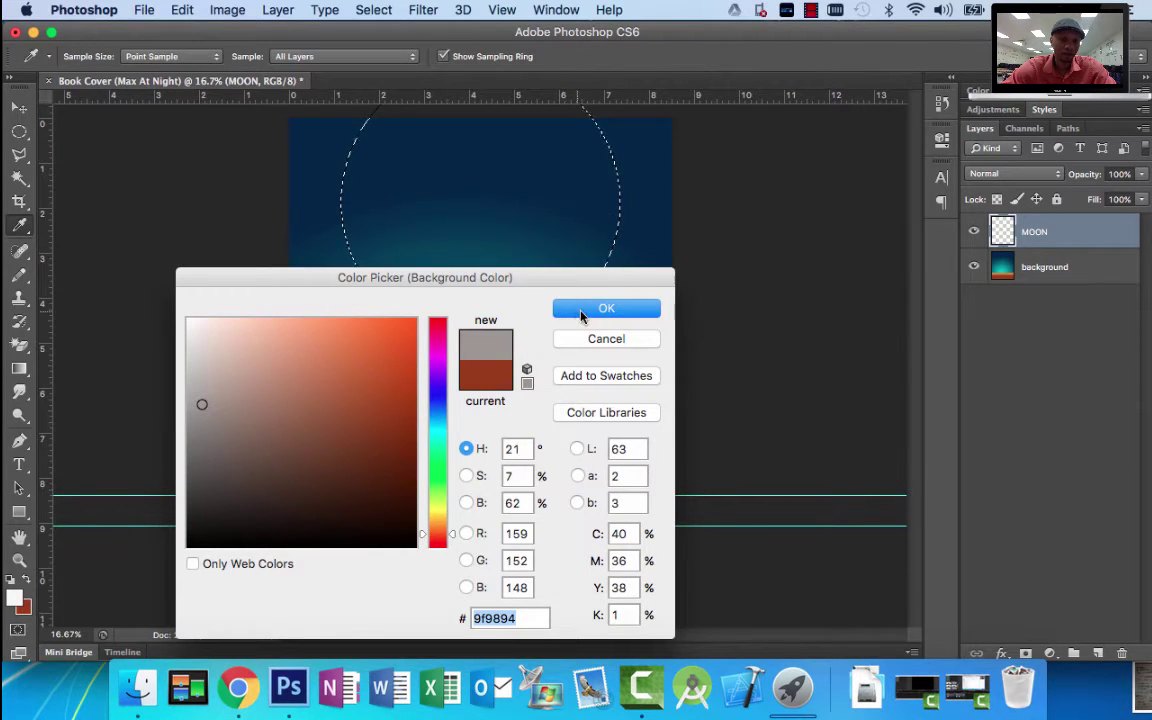
click(582, 311)
key(m)
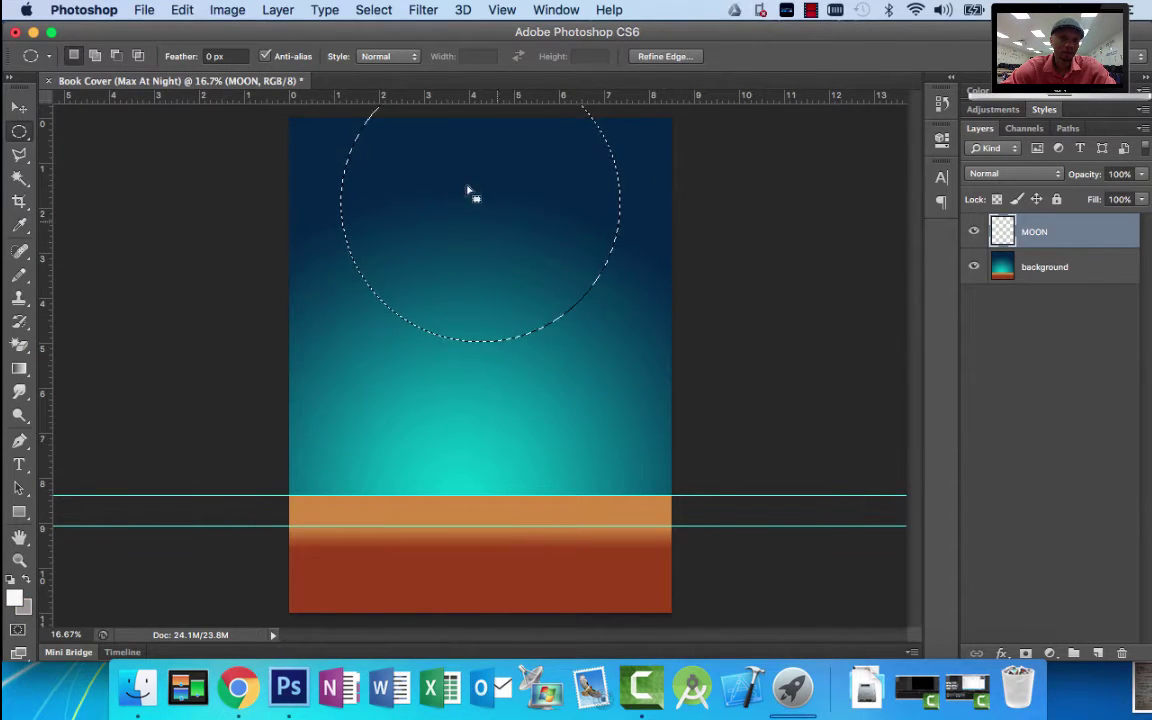
click(17, 372)
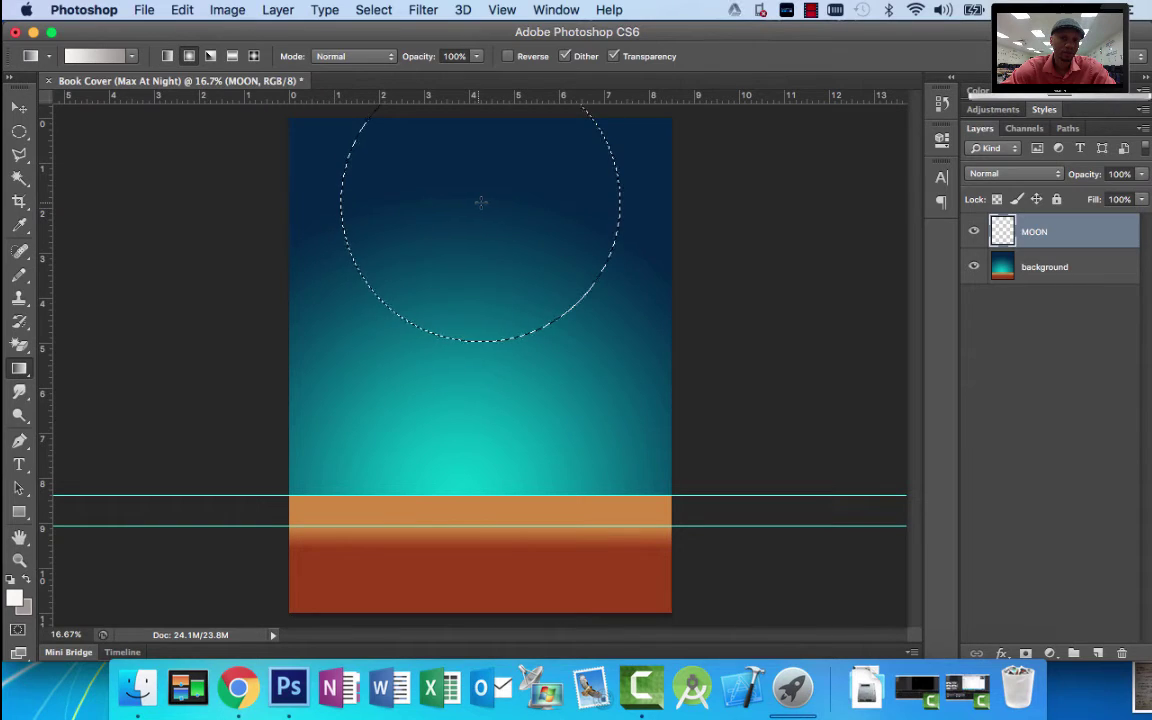
Try a radial gradient on the moon, then darken the background colour to grey #7c7673.
drag(481, 202, 497, 212)
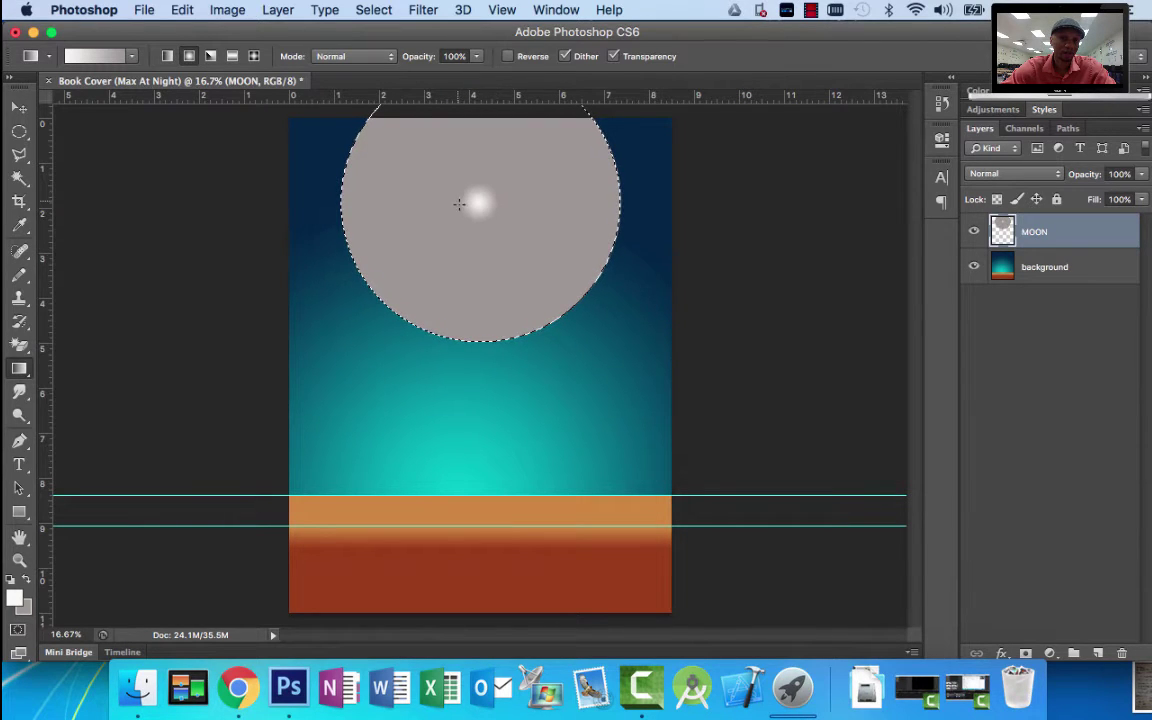
drag(539, 284, 555, 302)
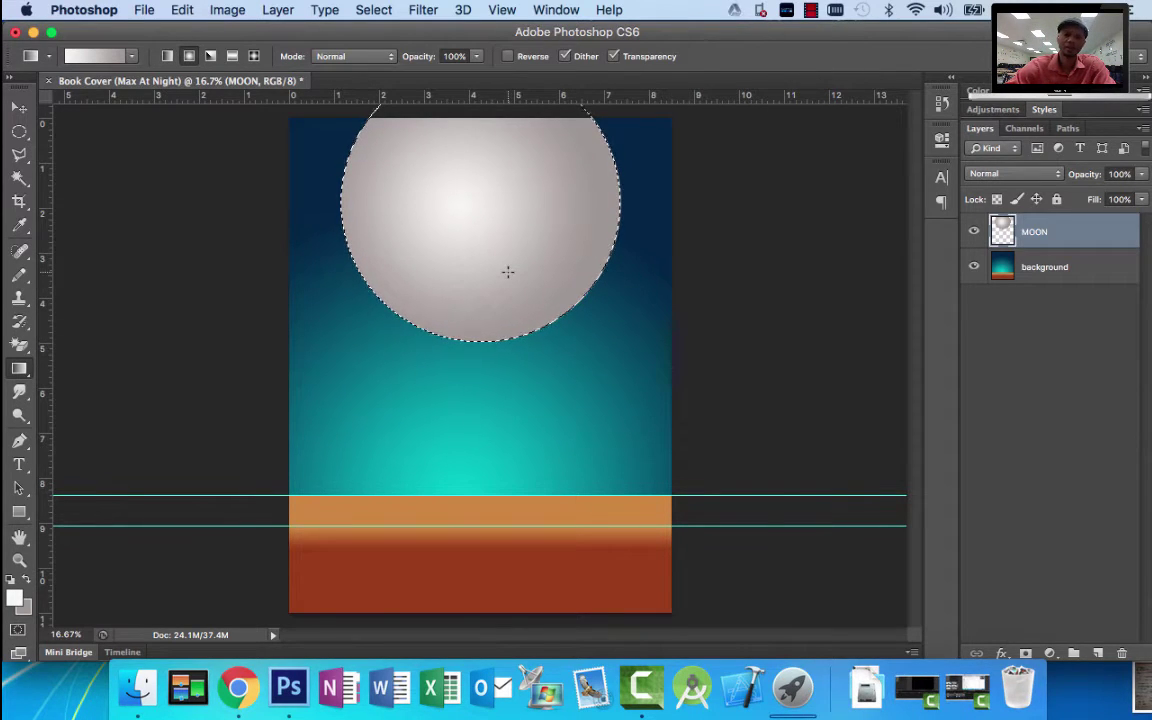
click(28, 611)
click(203, 436)
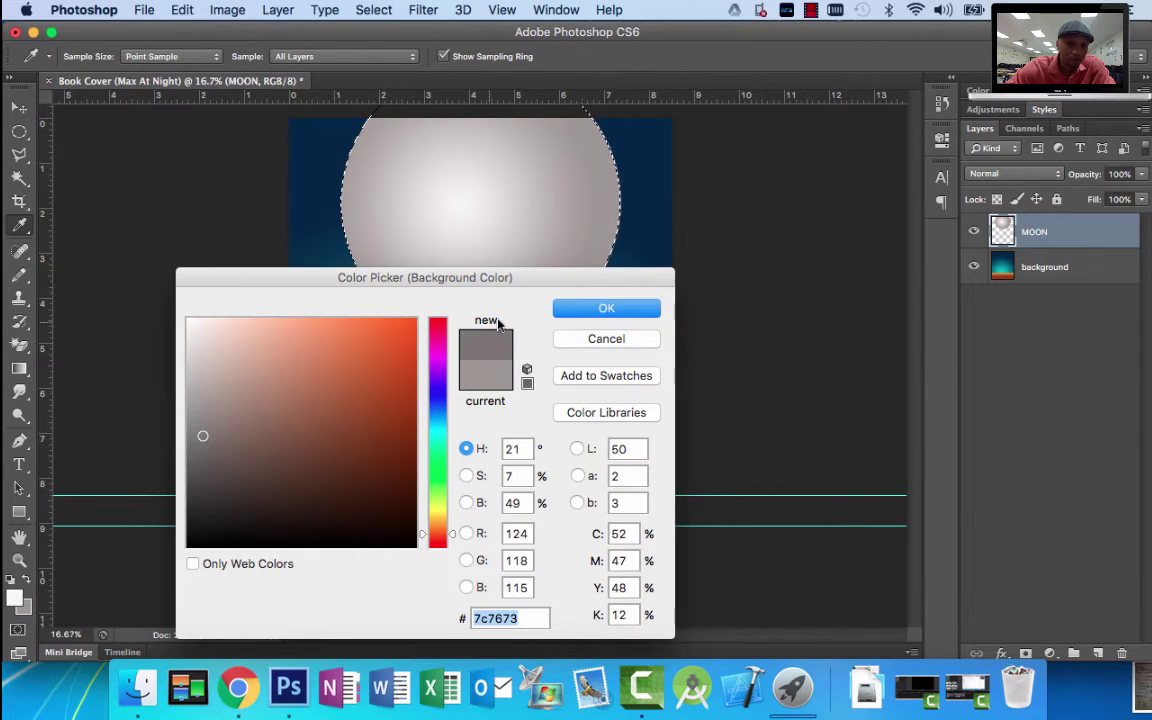
click(606, 308)
Refill the moon with a white-to-#7c7673 radial gradient highlighted upper-left, then deselect and open the layer effects list.
drag(473, 210, 554, 301)
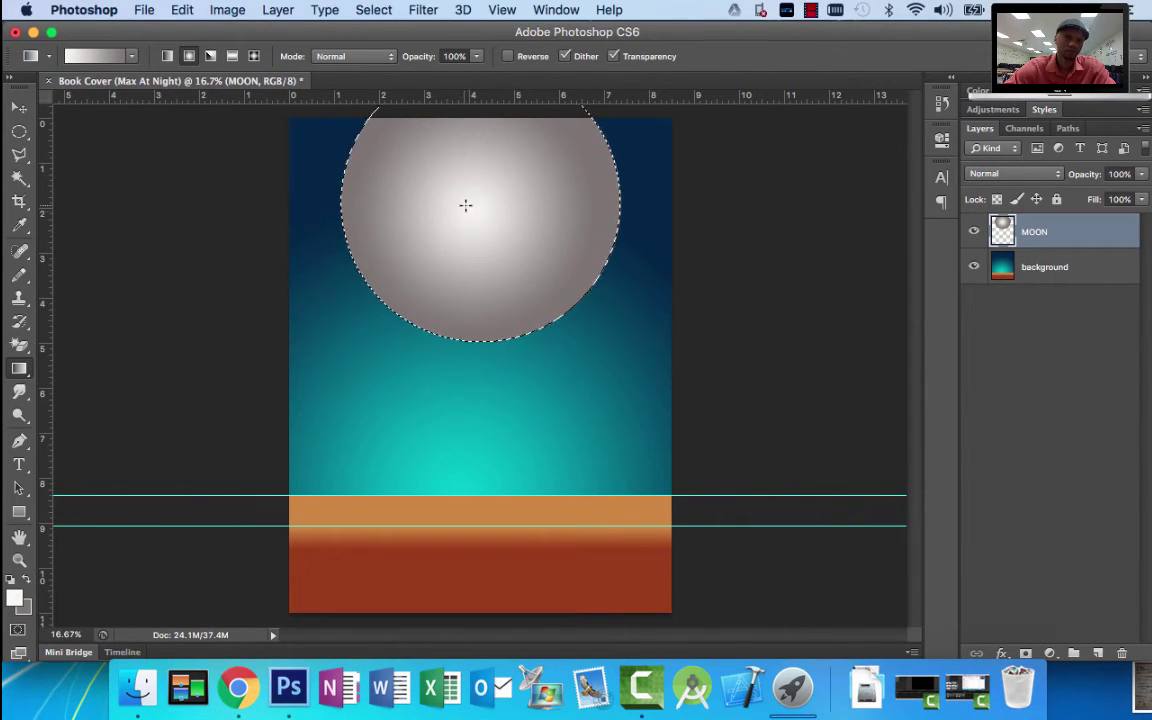
drag(466, 205, 560, 318)
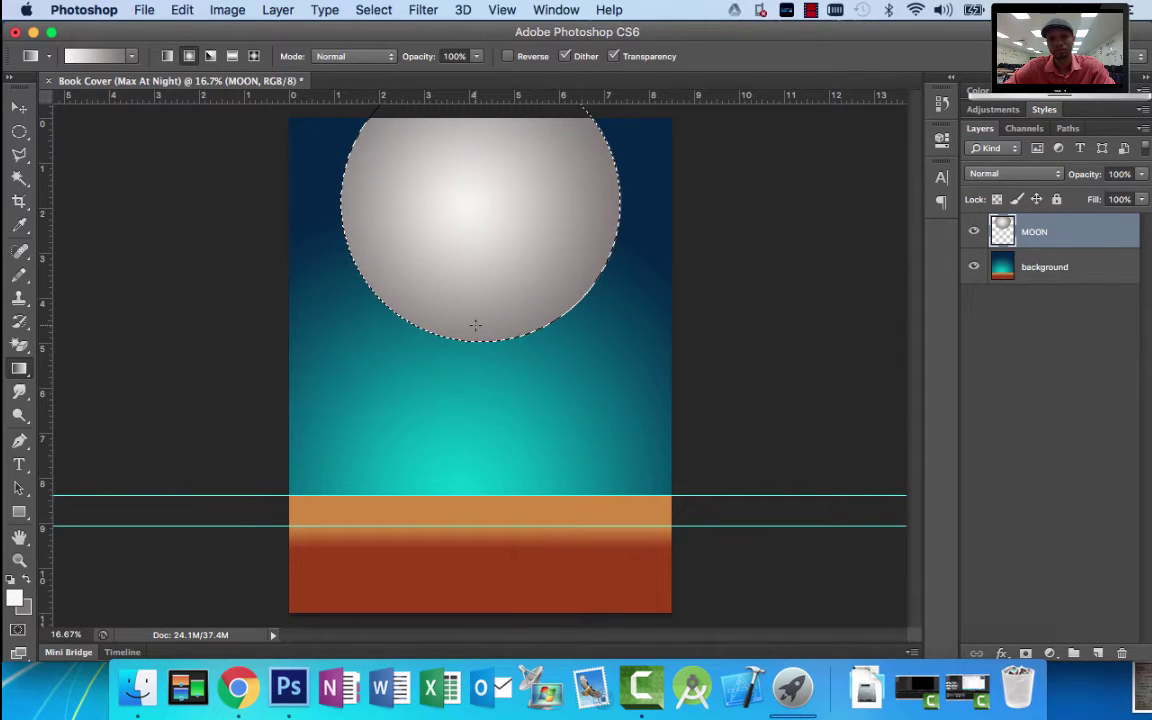
drag(481, 242, 488, 292)
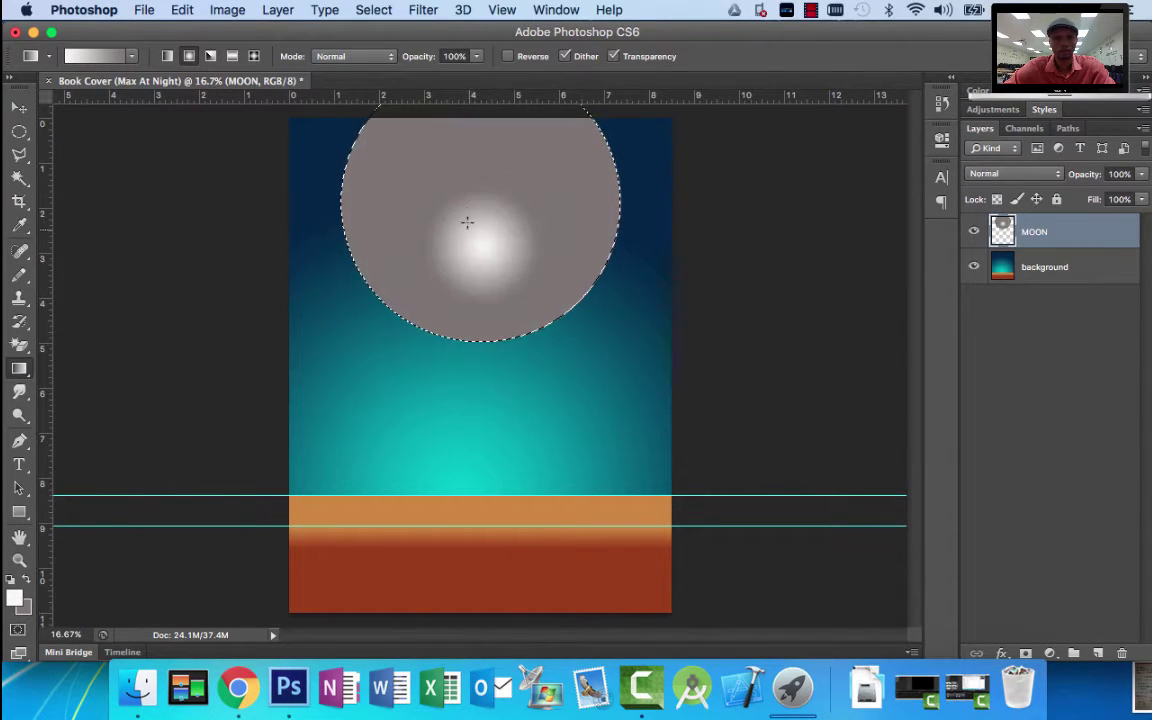
drag(455, 175, 450, 206)
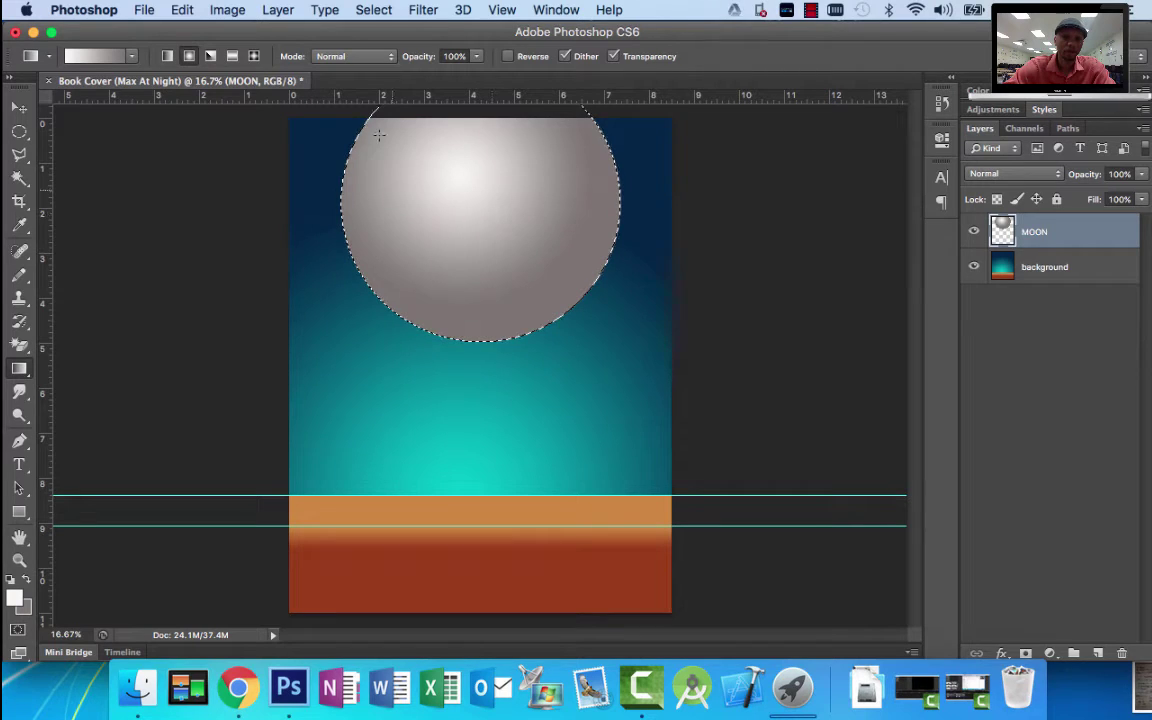
click(380, 12)
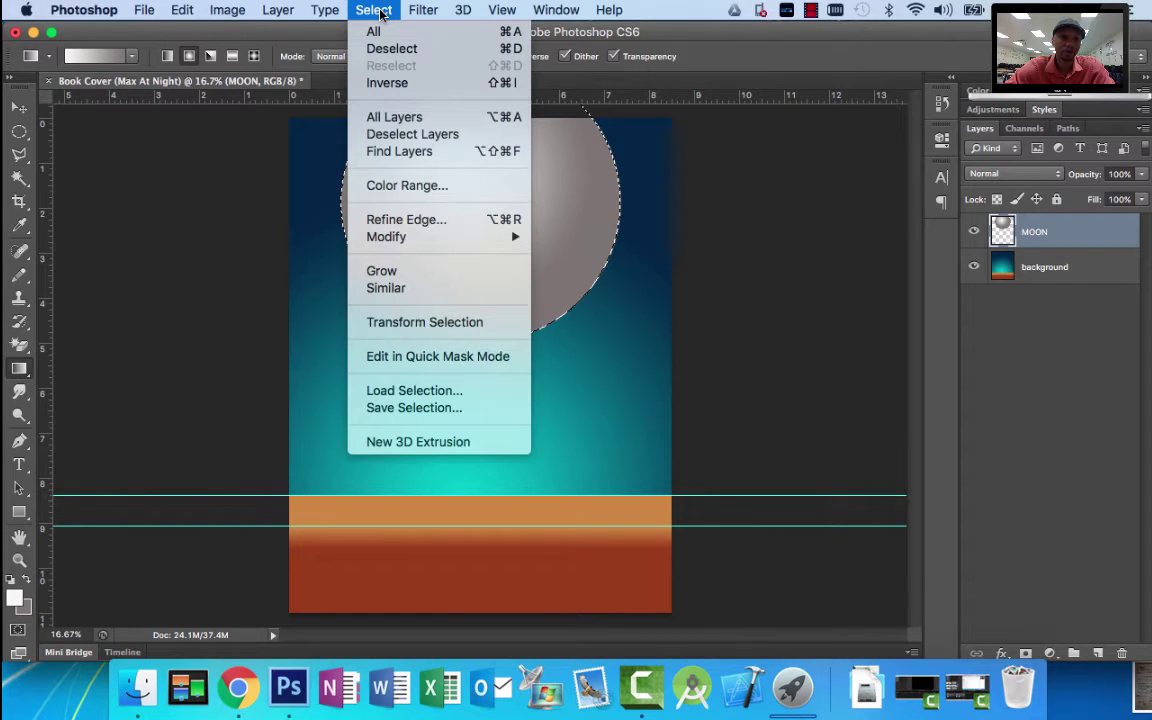
click(351, 48)
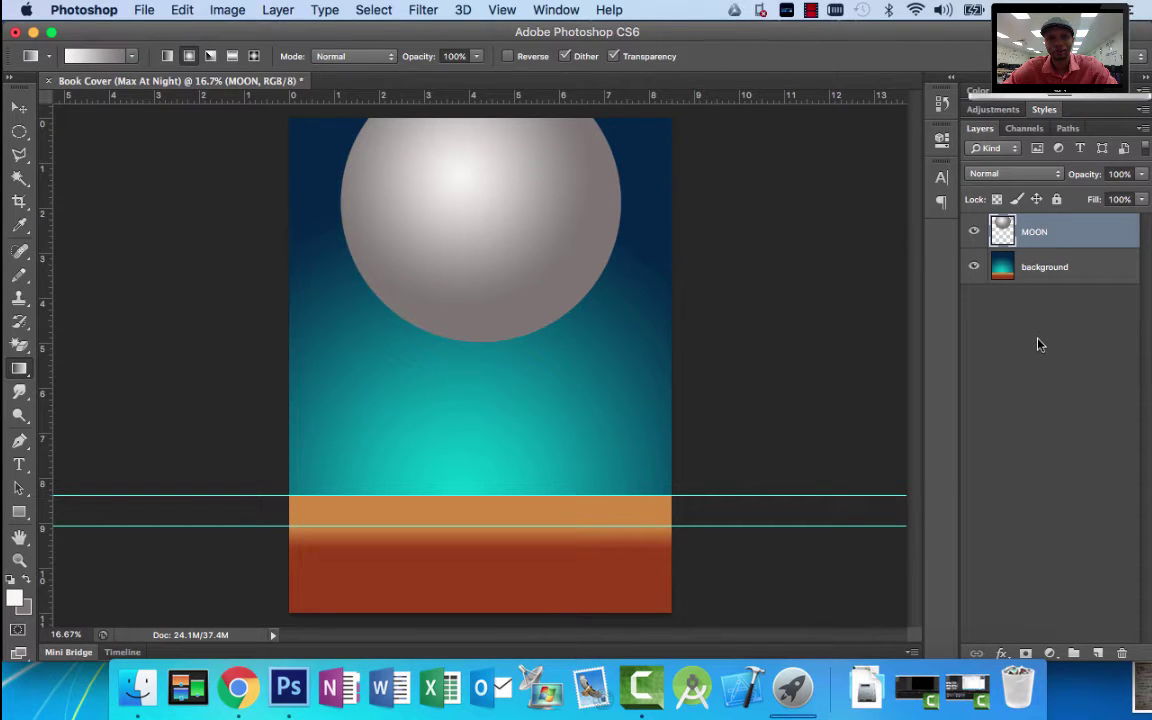
click(1002, 654)
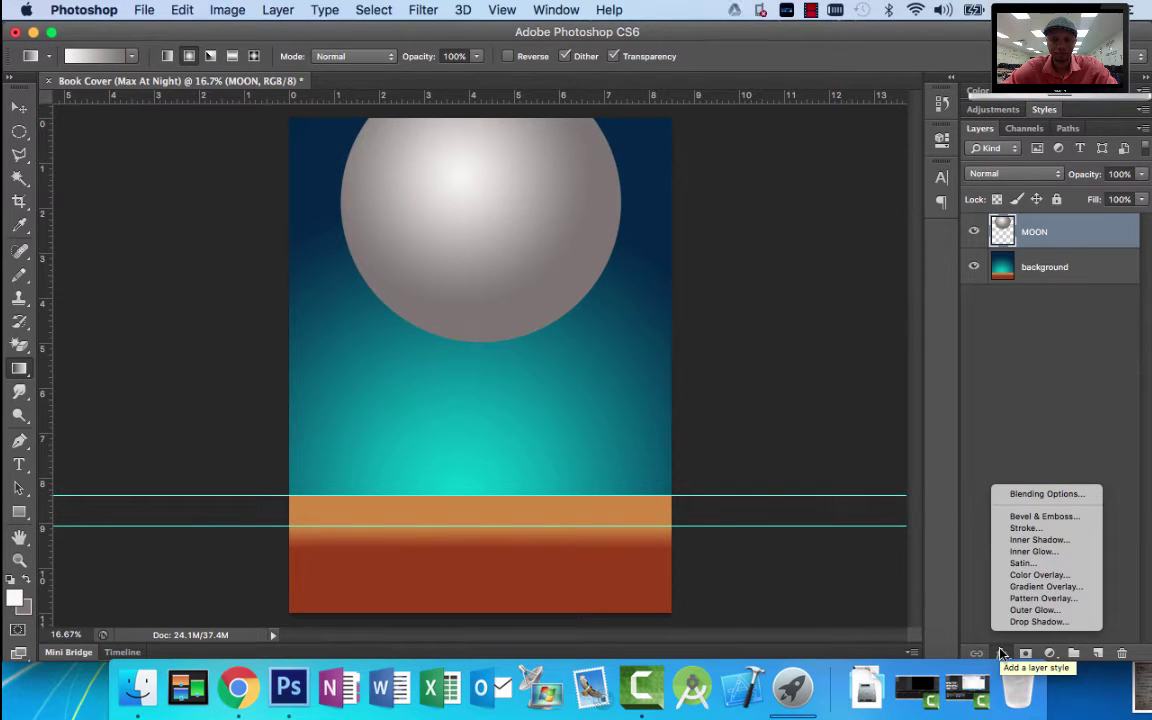
Add an Outer Glow to the MOON layer (Screen, 75% opacity) and enlarge its size to 114 px.
click(1040, 612)
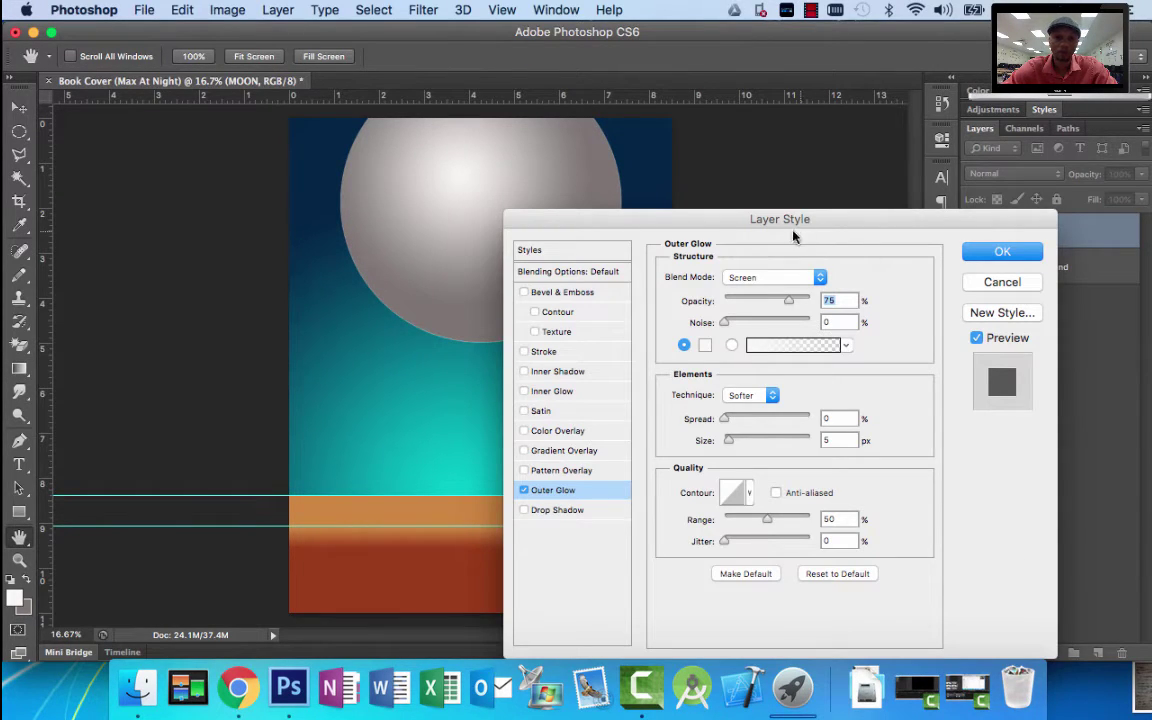
drag(771, 222, 818, 213)
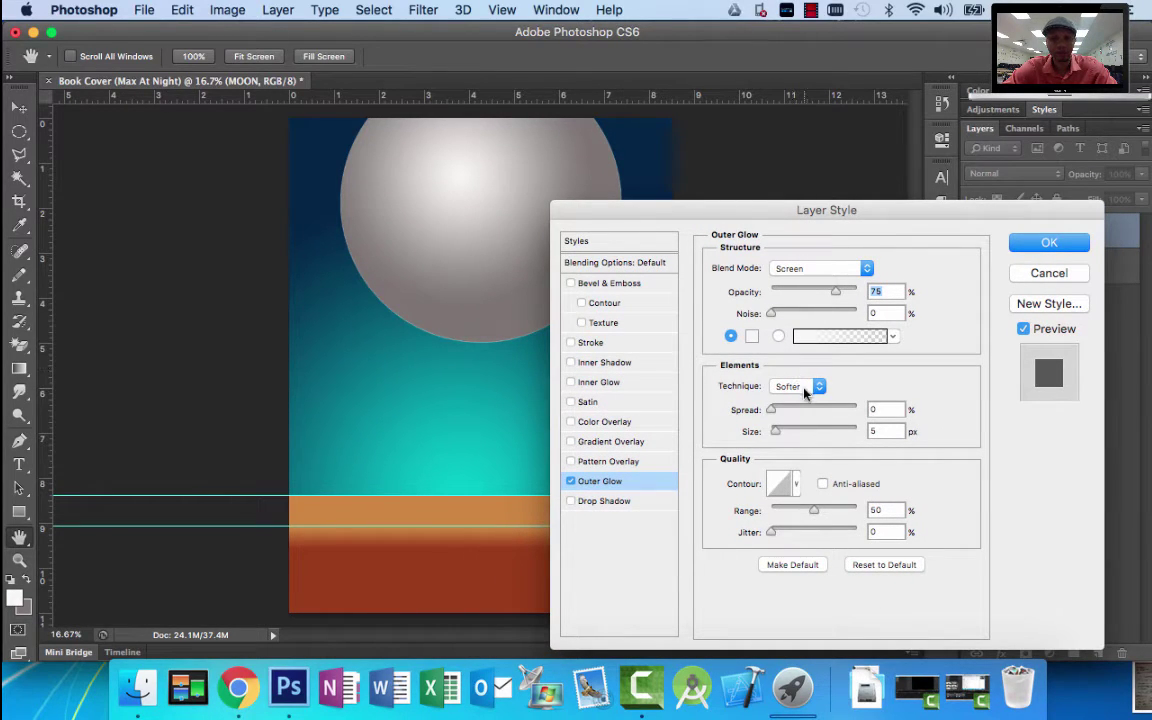
drag(775, 431, 815, 429)
click(1020, 248)
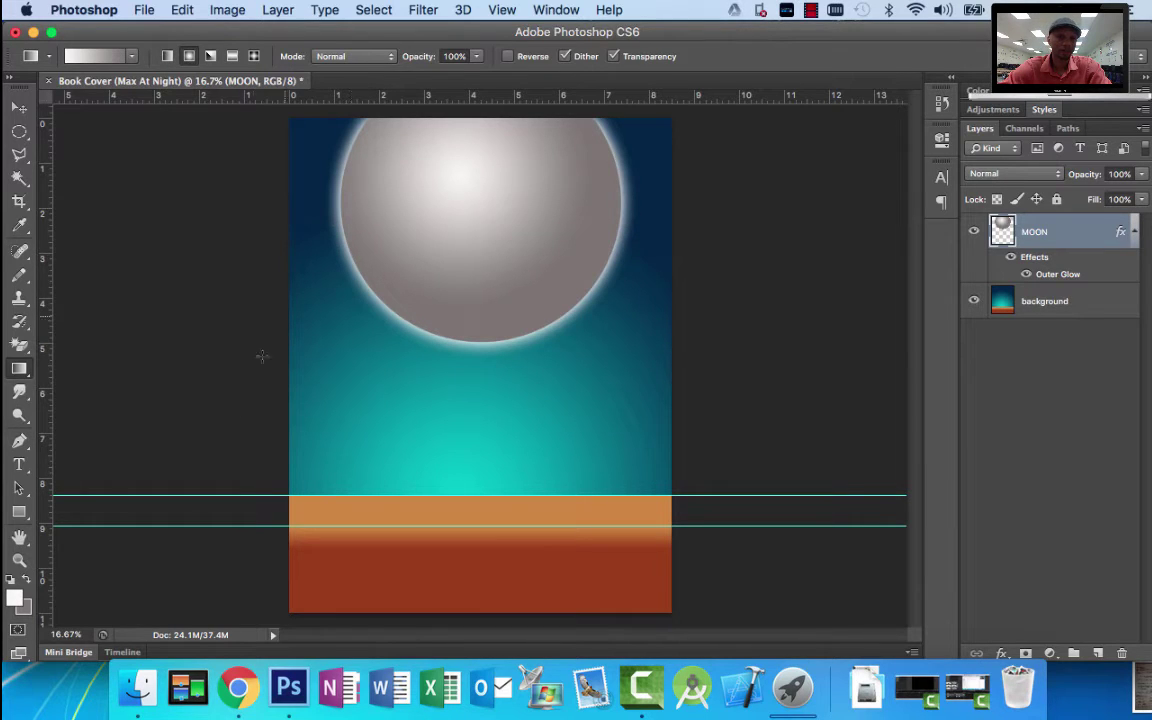
Set the background colour to mid grey #868280.
click(25, 605)
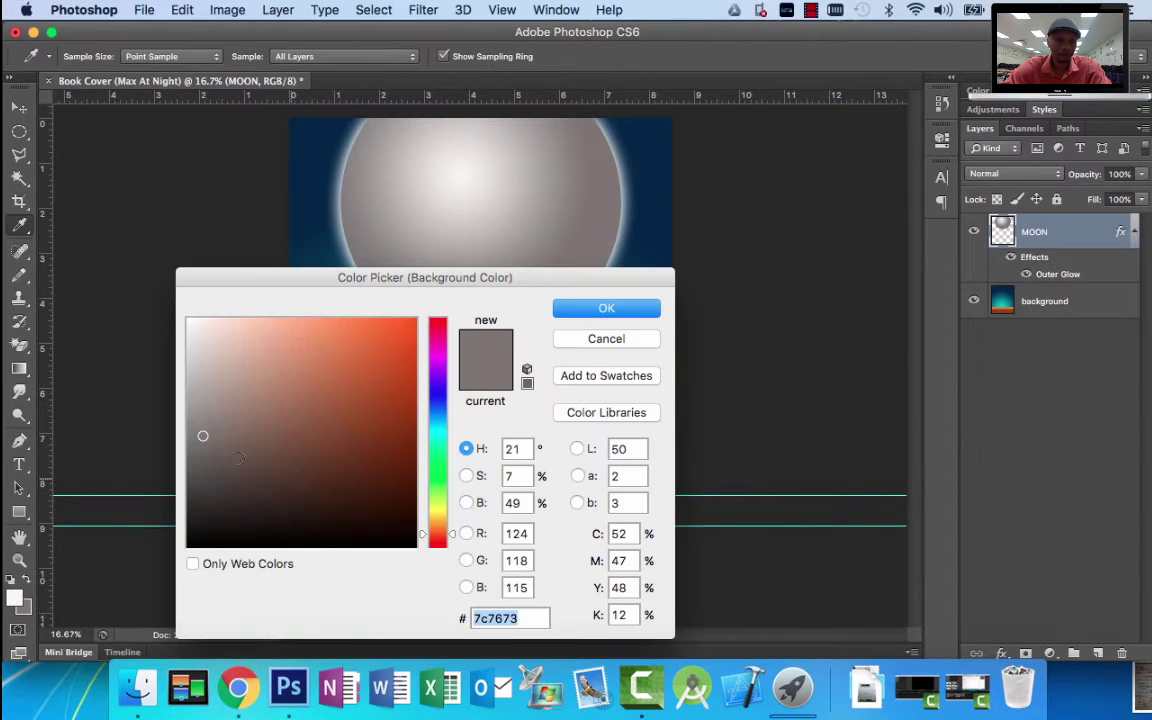
click(207, 353)
click(197, 427)
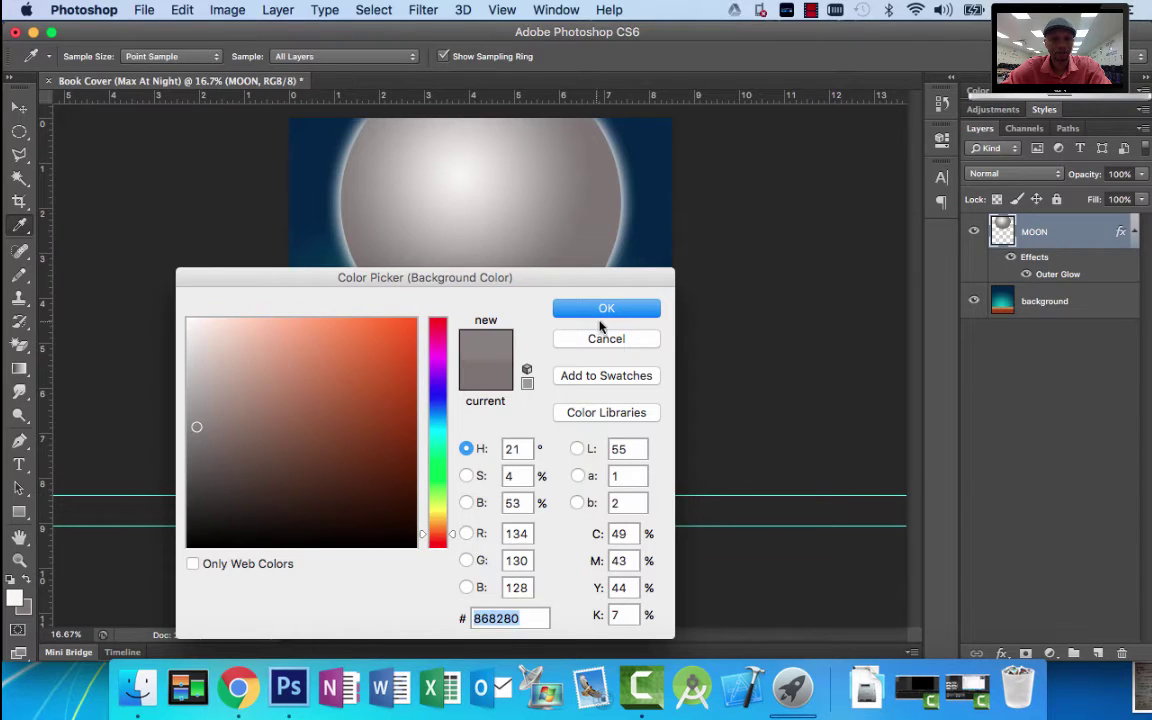
click(600, 321)
Redraw the moon's radial gradient from its centre outward, deselect, and compare with the Max at Night reference cover.
key(g)
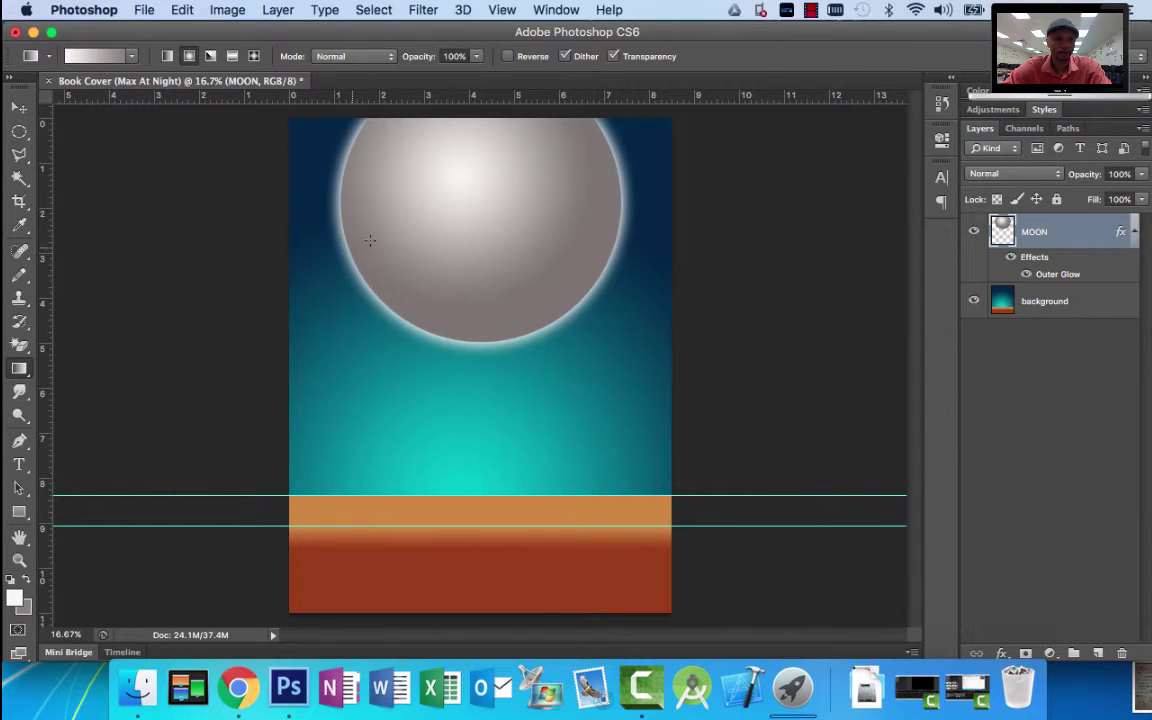
drag(492, 254, 509, 285)
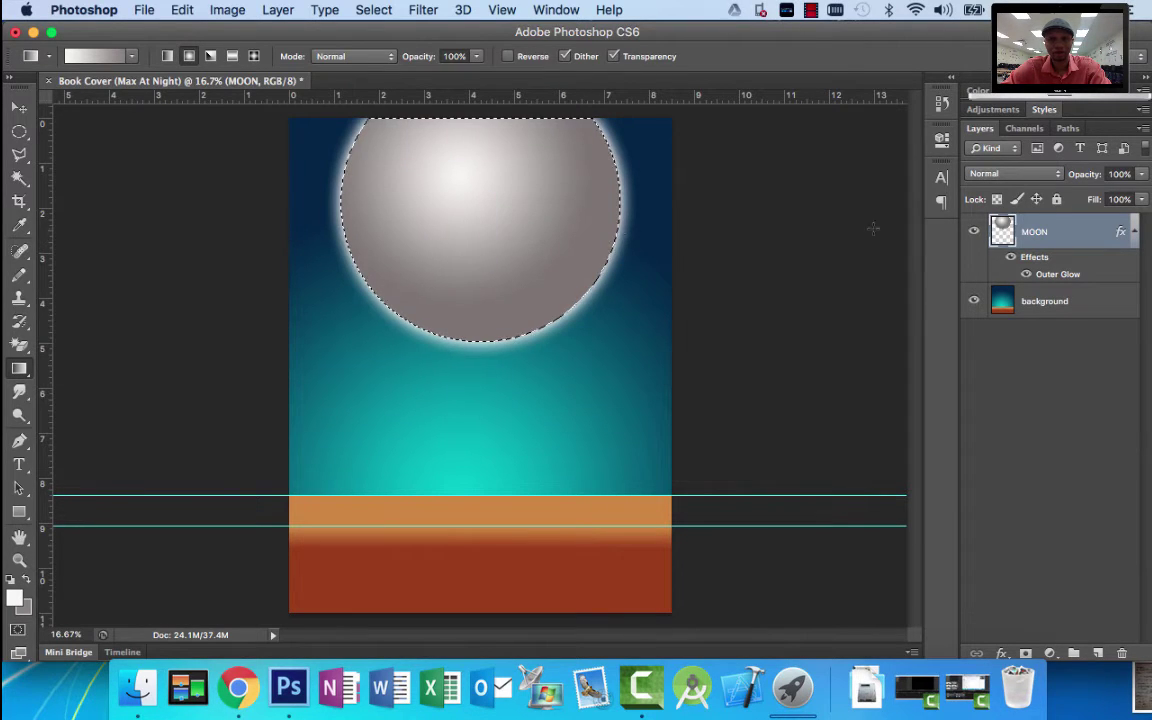
drag(477, 211, 527, 284)
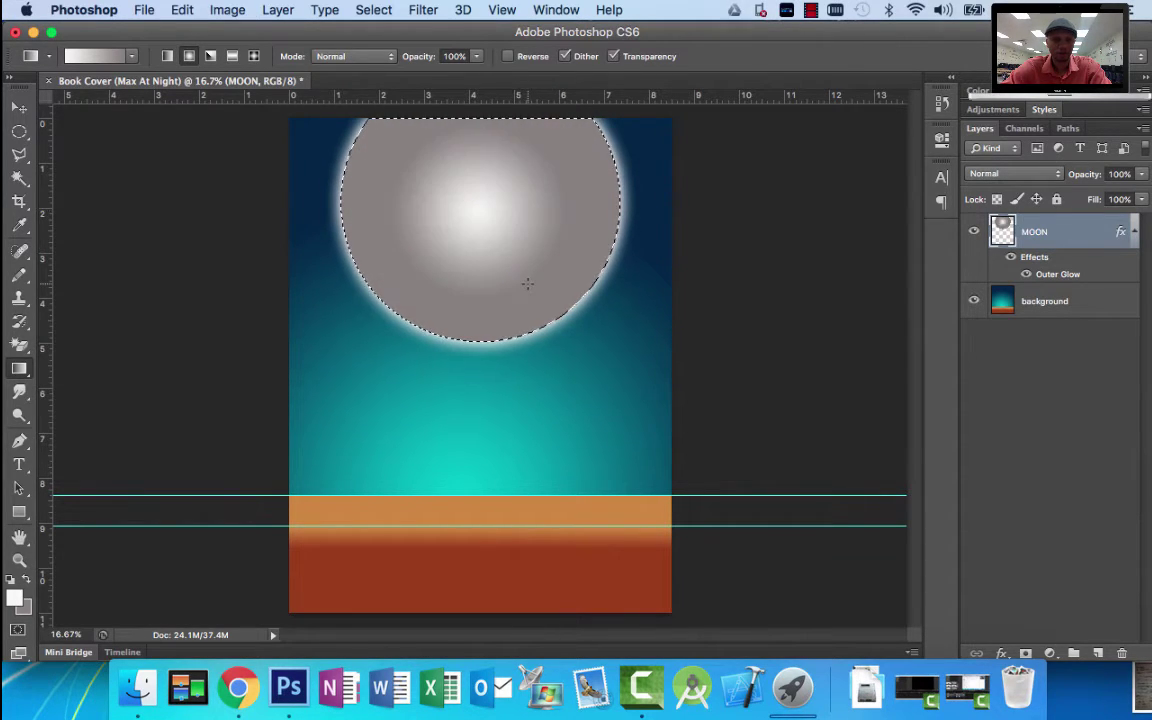
drag(480, 210, 557, 319)
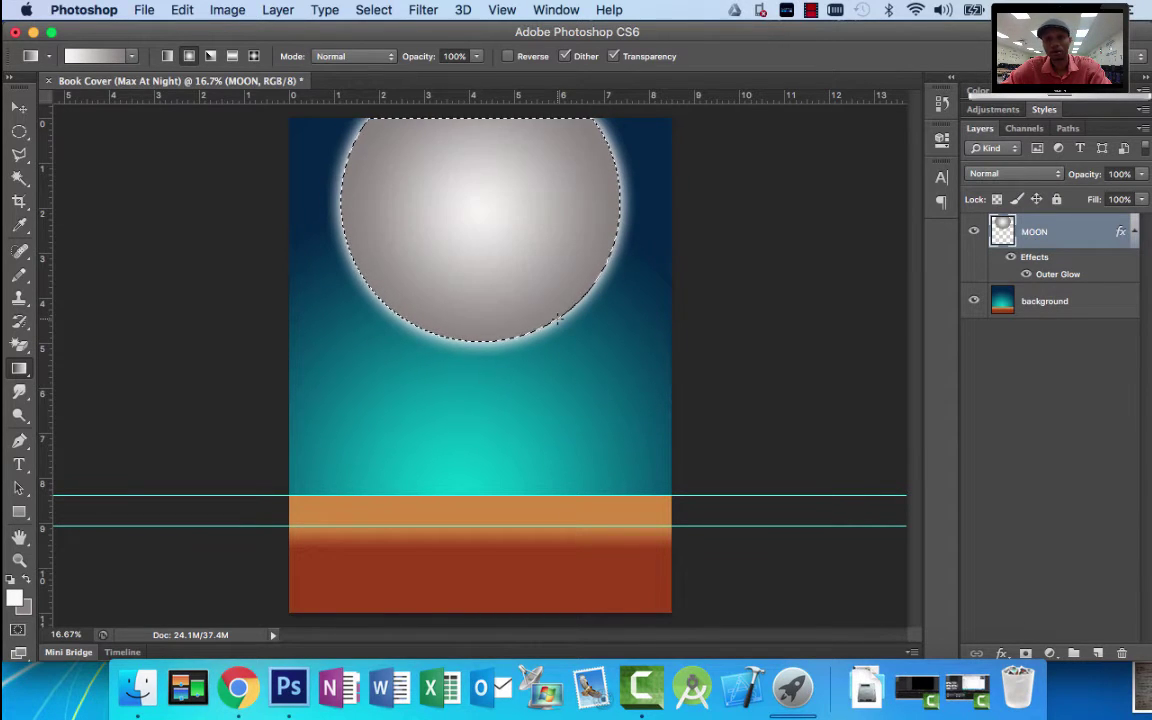
drag(494, 234, 571, 302)
drag(585, 337, 586, 338)
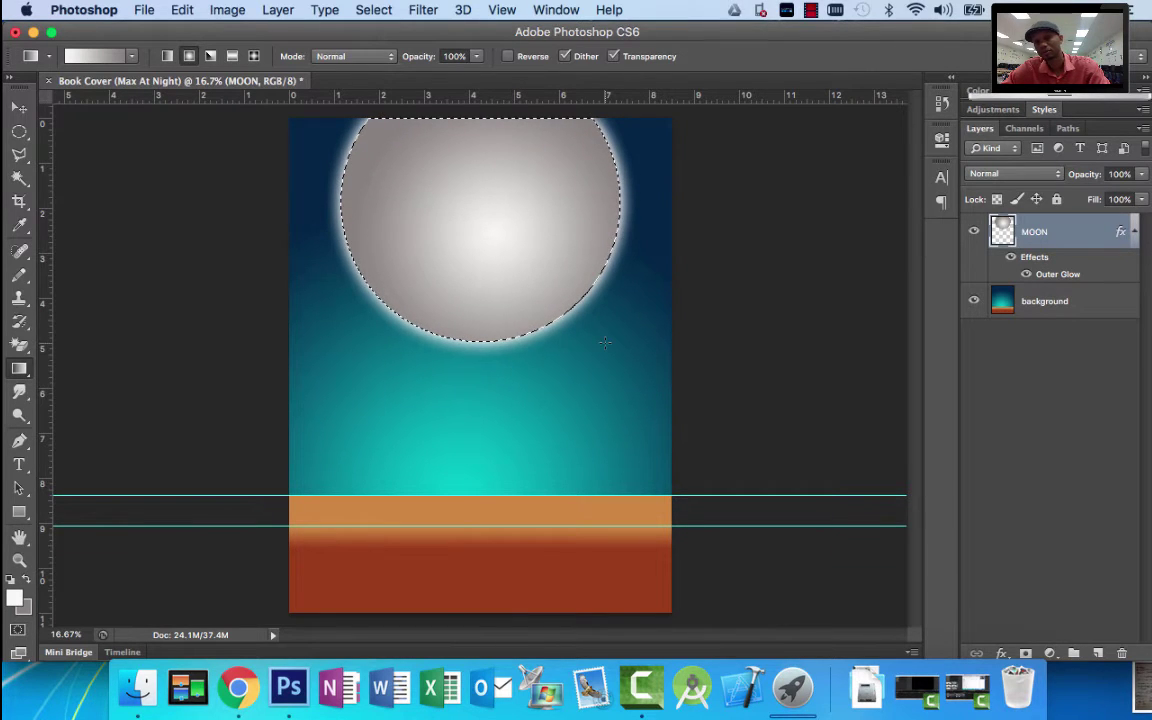
key(super+d)
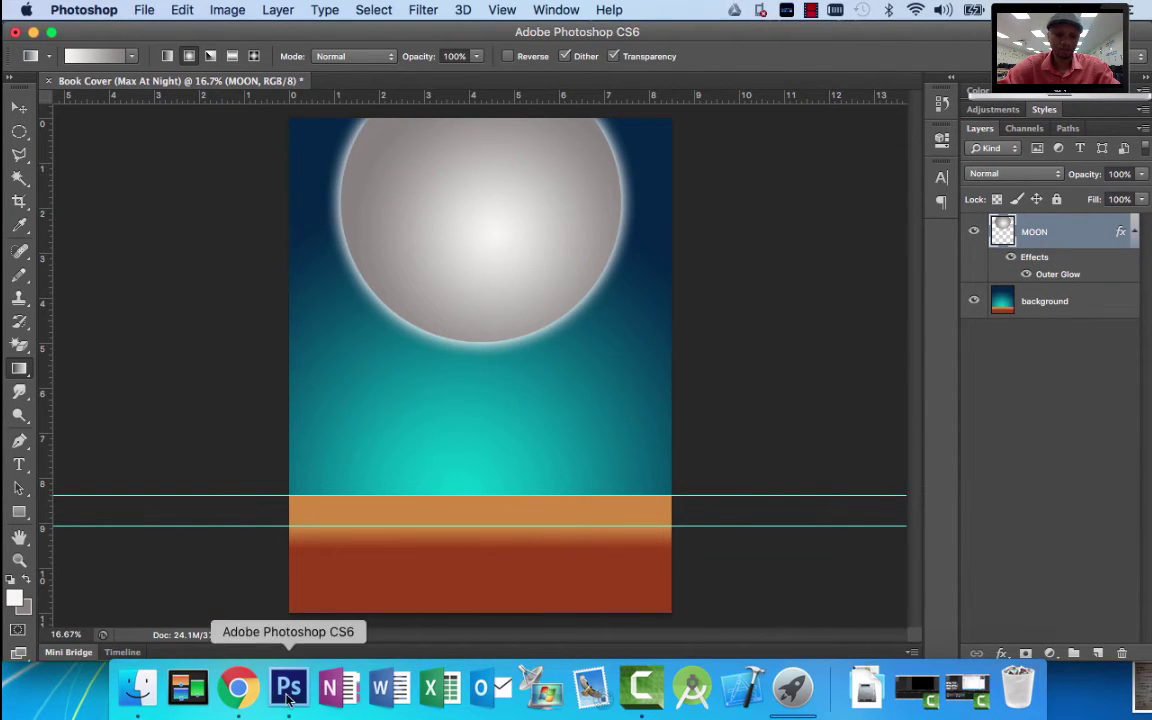
click(238, 687)
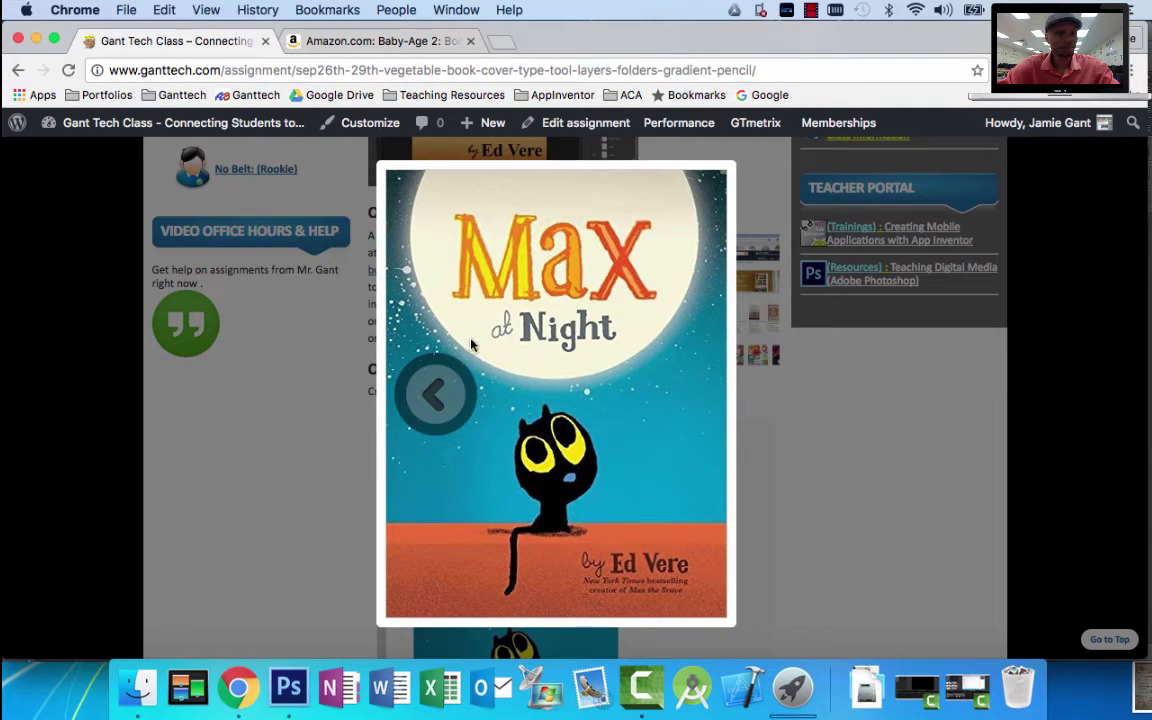
click(288, 687)
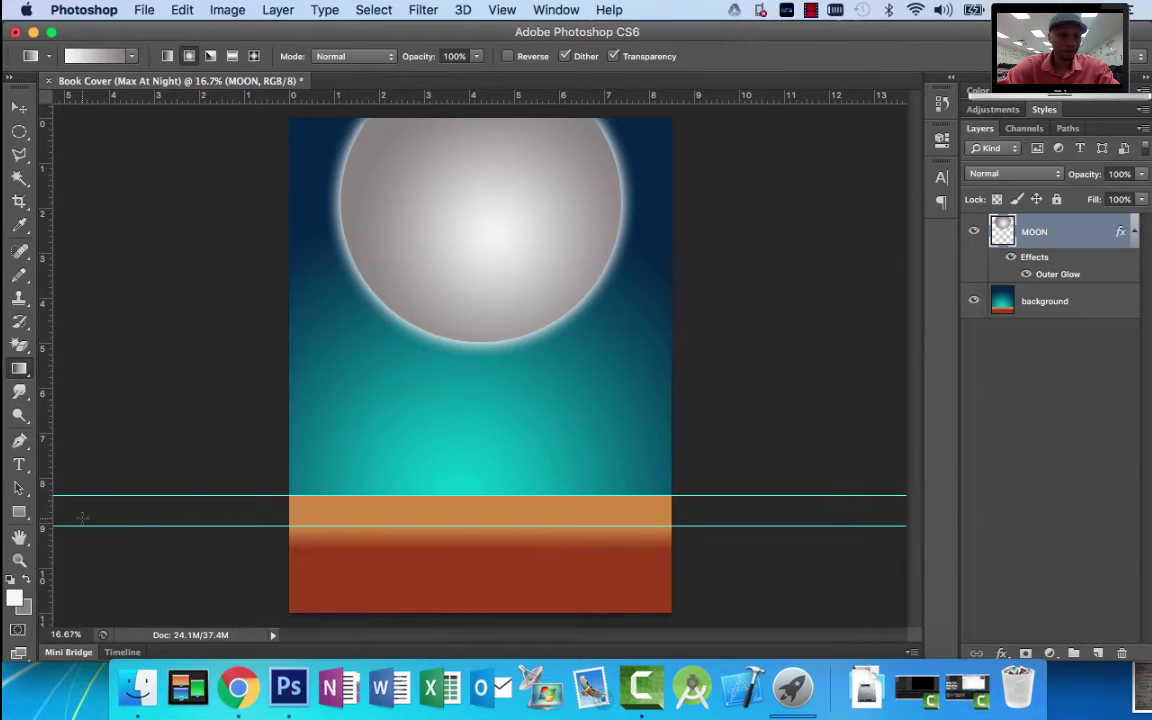
Set the background colour to a lighter grey and the foreground to pale cream.
click(26, 605)
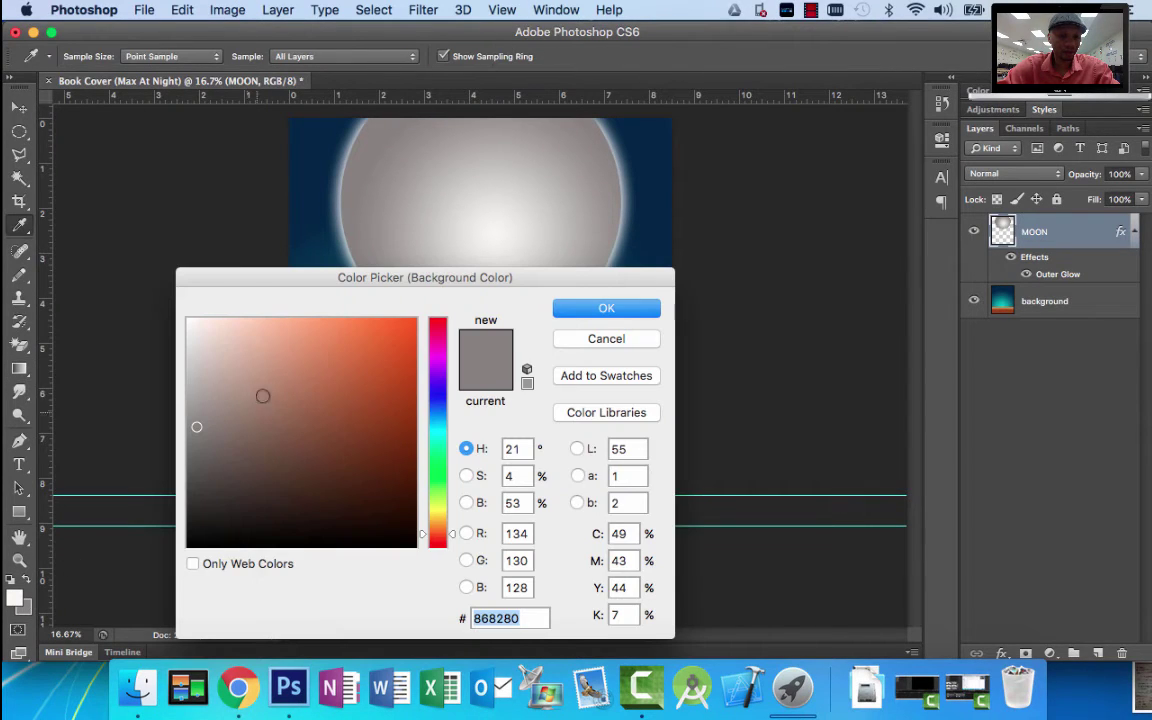
click(198, 385)
click(612, 304)
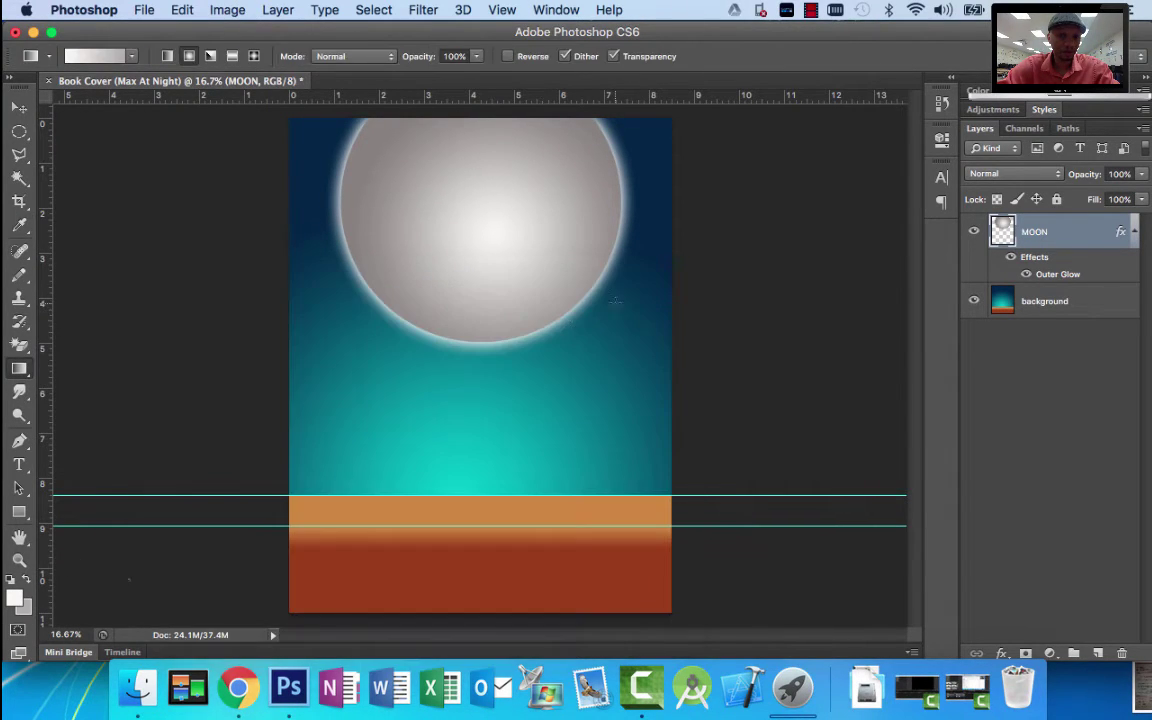
click(18, 600)
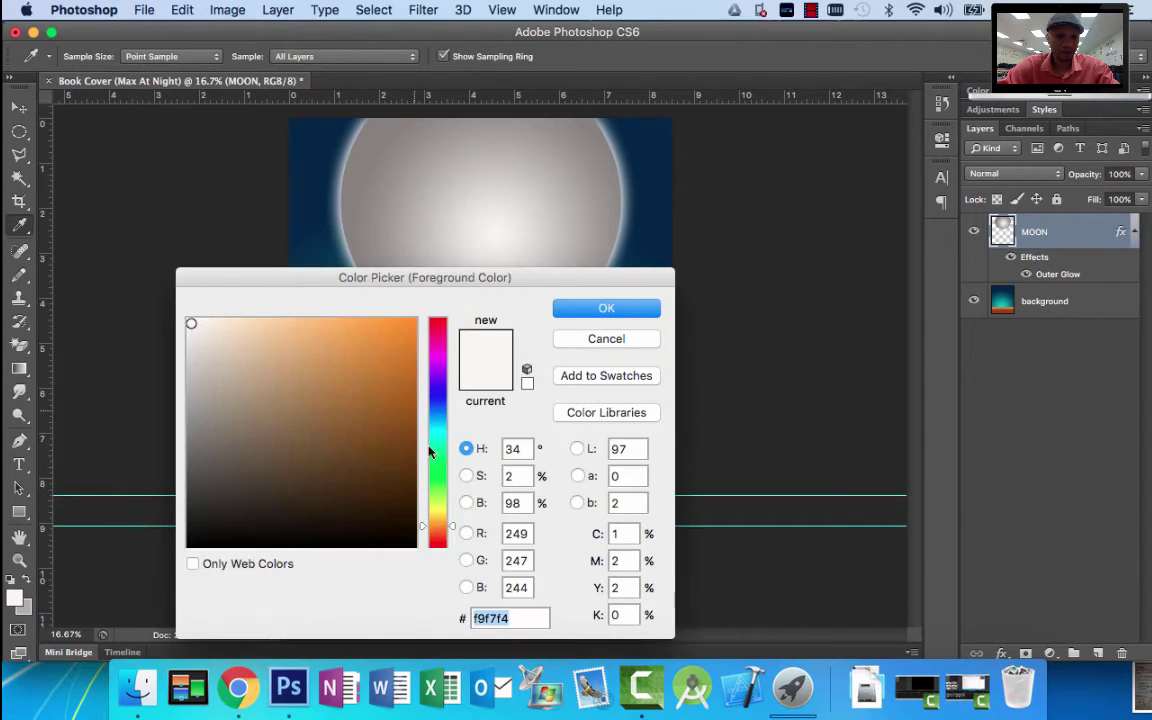
click(440, 509)
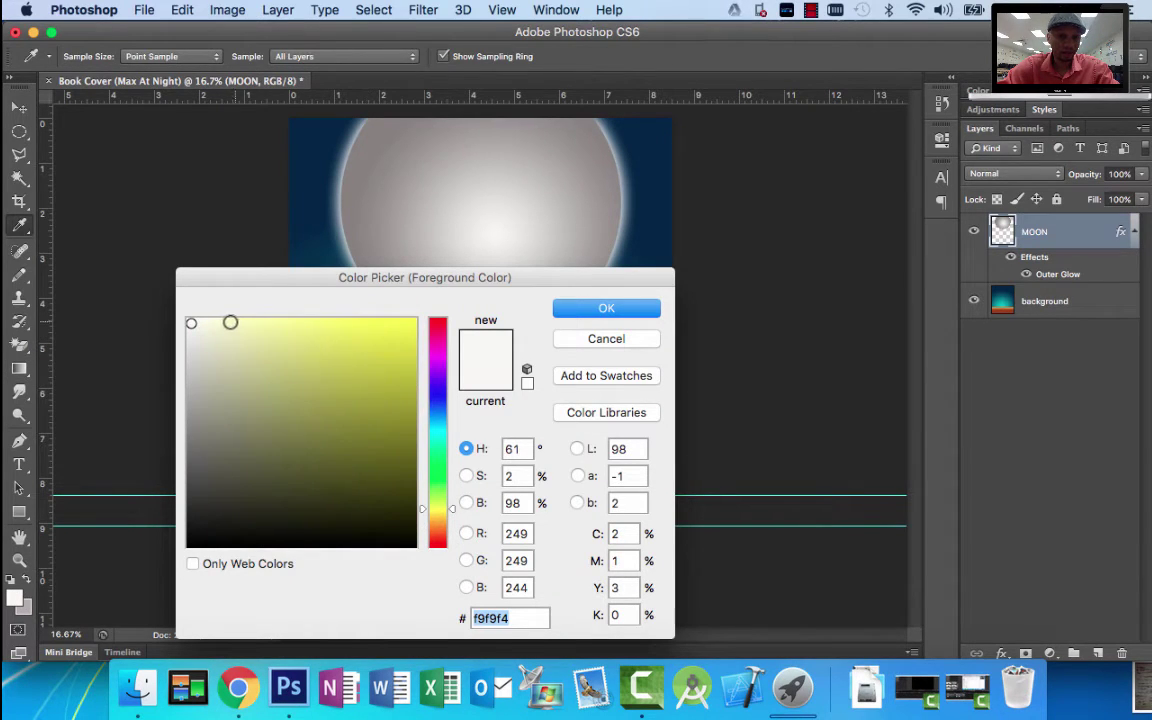
click(217, 323)
click(576, 313)
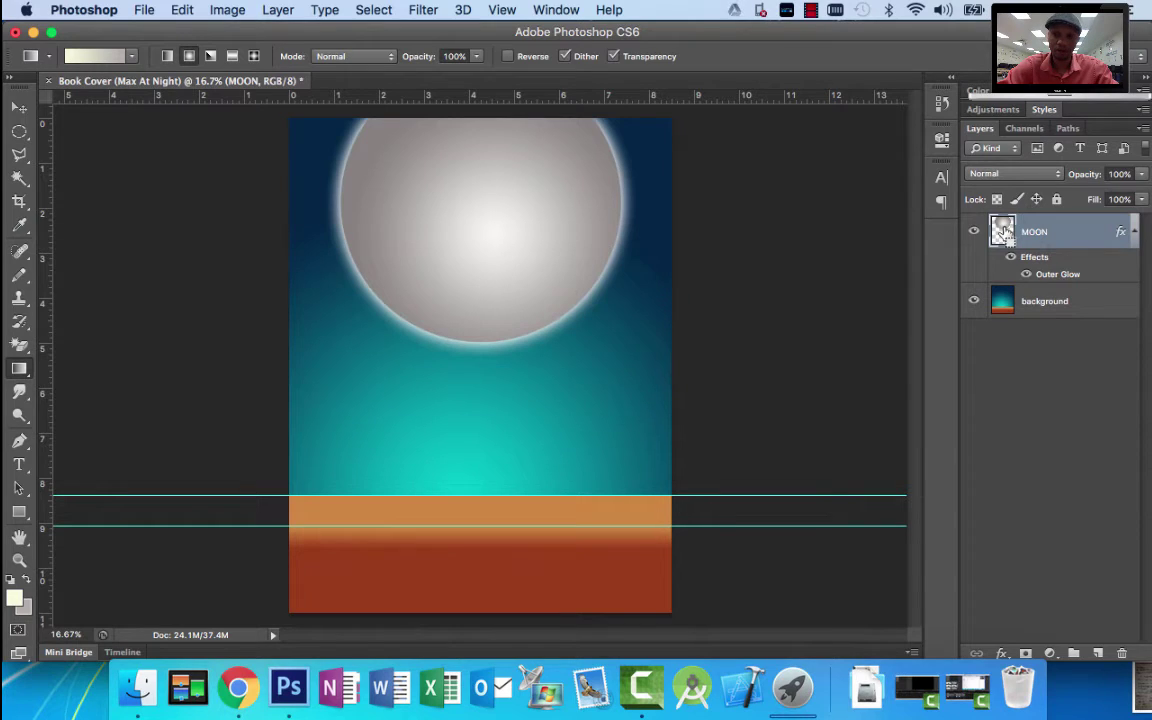
Select the moon's outline, fill it with a cream-to-grey radial gradient from the centre, and deselect.
super+click(1004, 232)
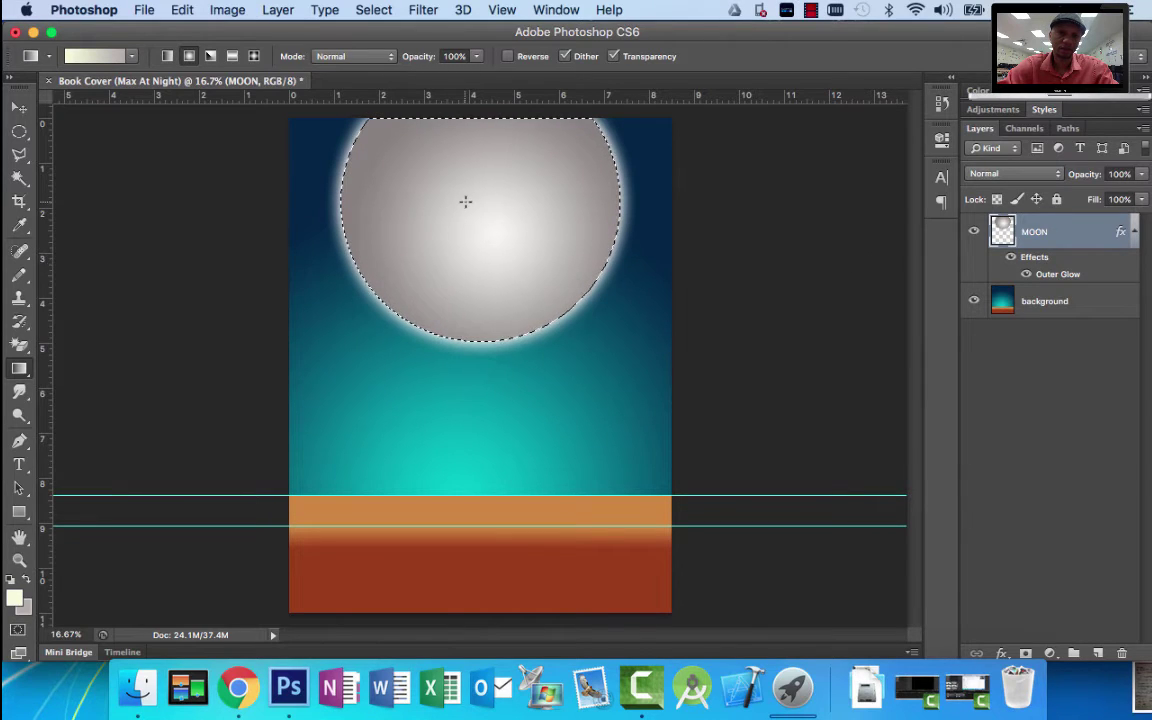
drag(466, 200, 532, 308)
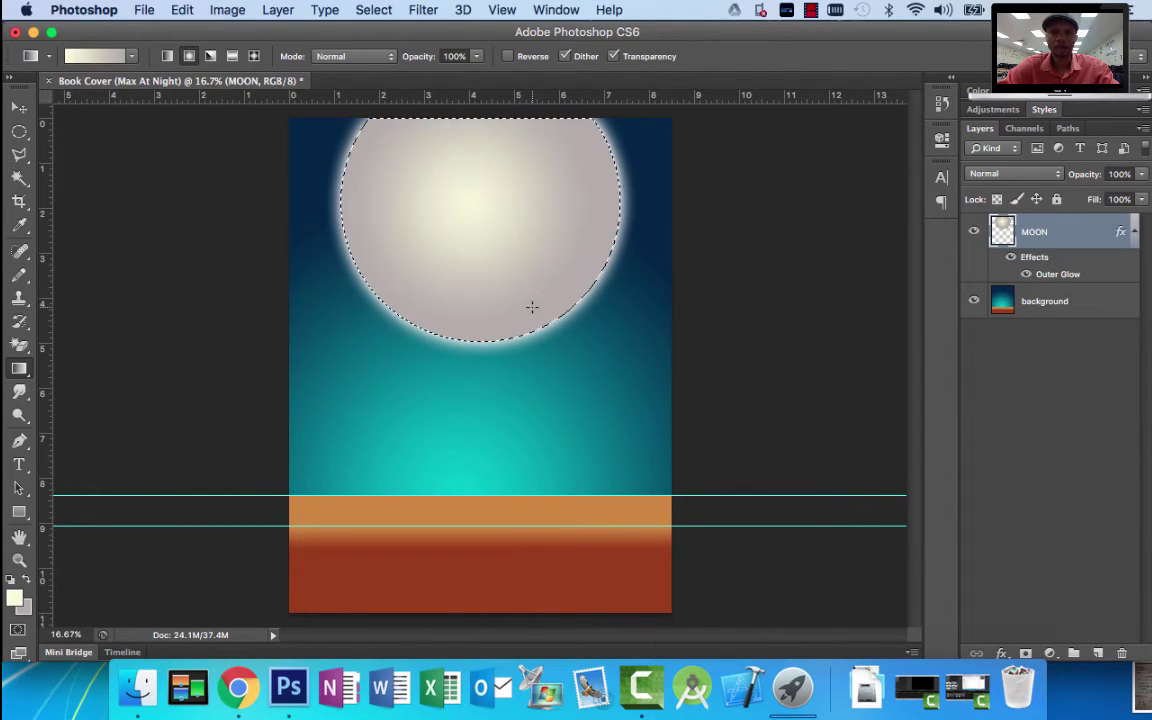
drag(483, 206, 567, 344)
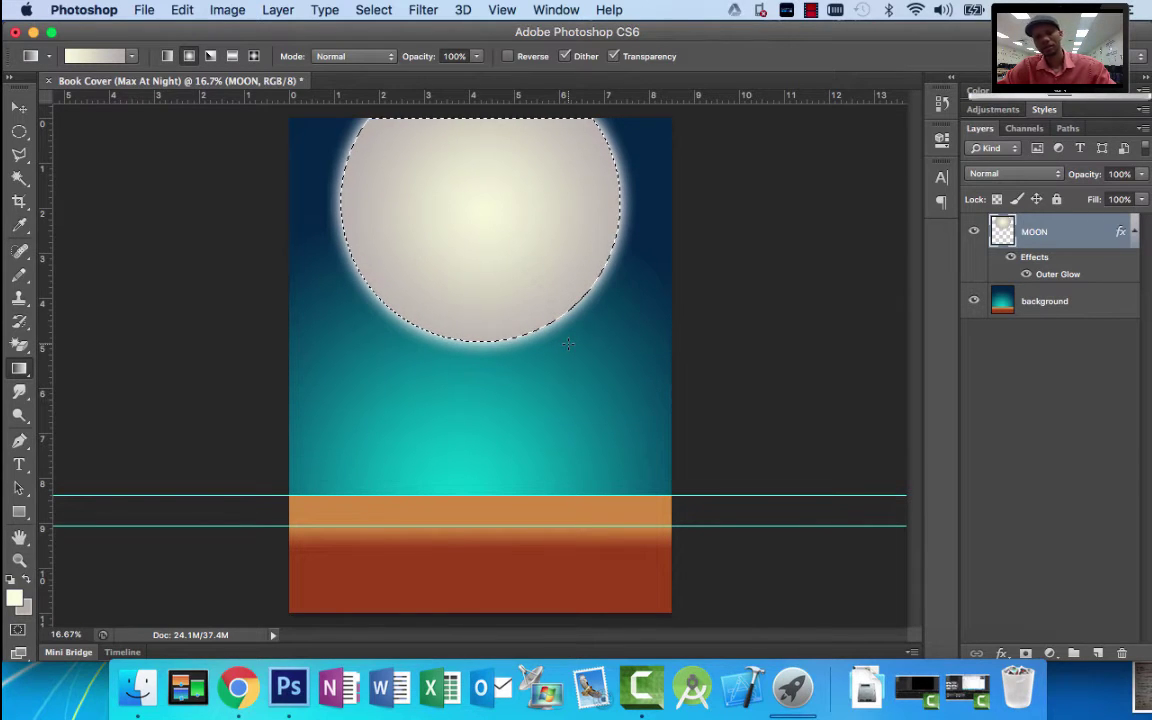
key(super+d)
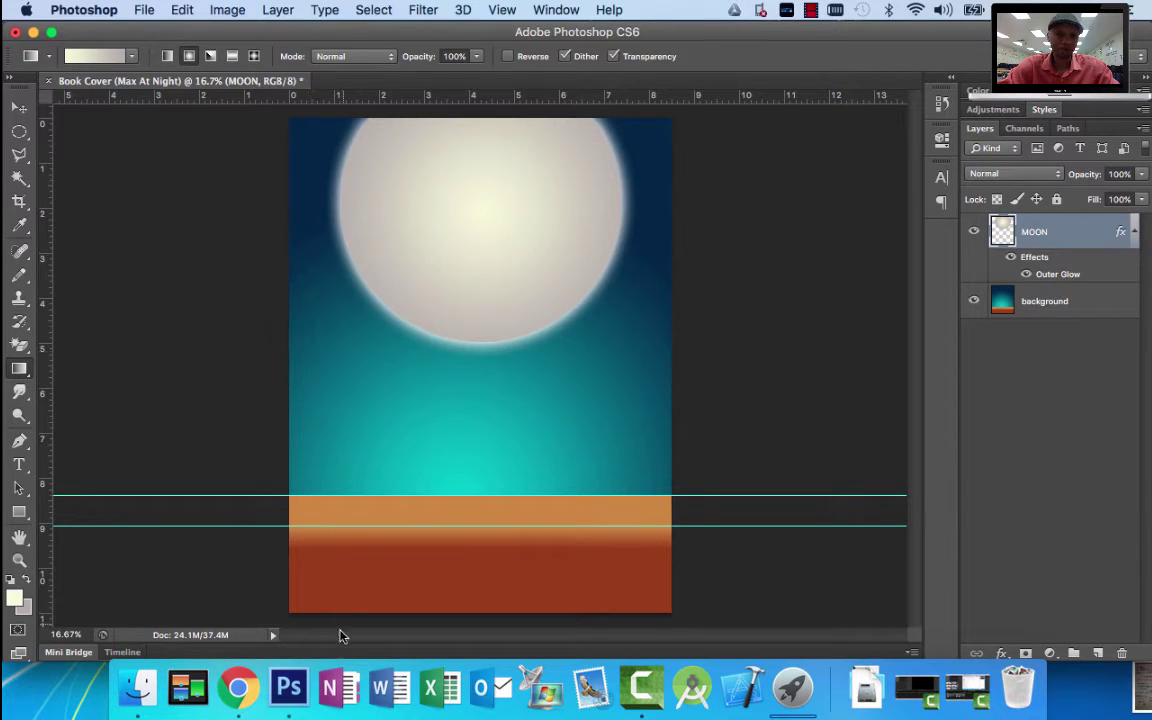
click(248, 690)
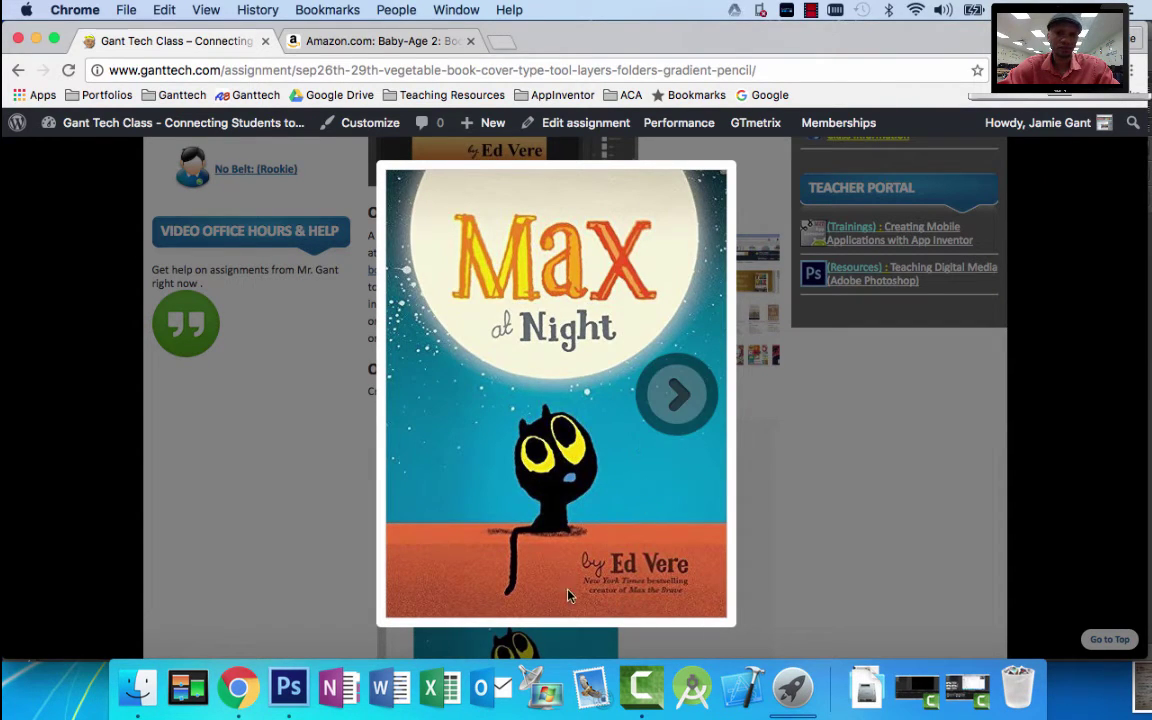
click(288, 688)
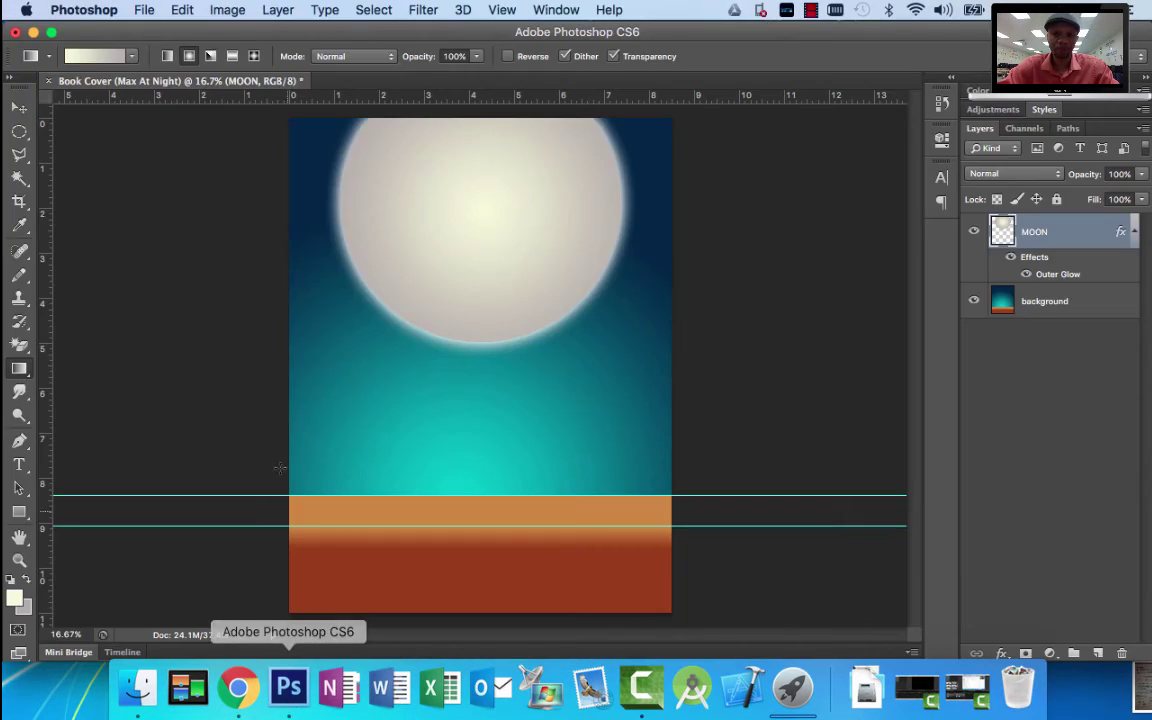
Add a new empty layer above MOON named 'Big Star'.
click(19, 155)
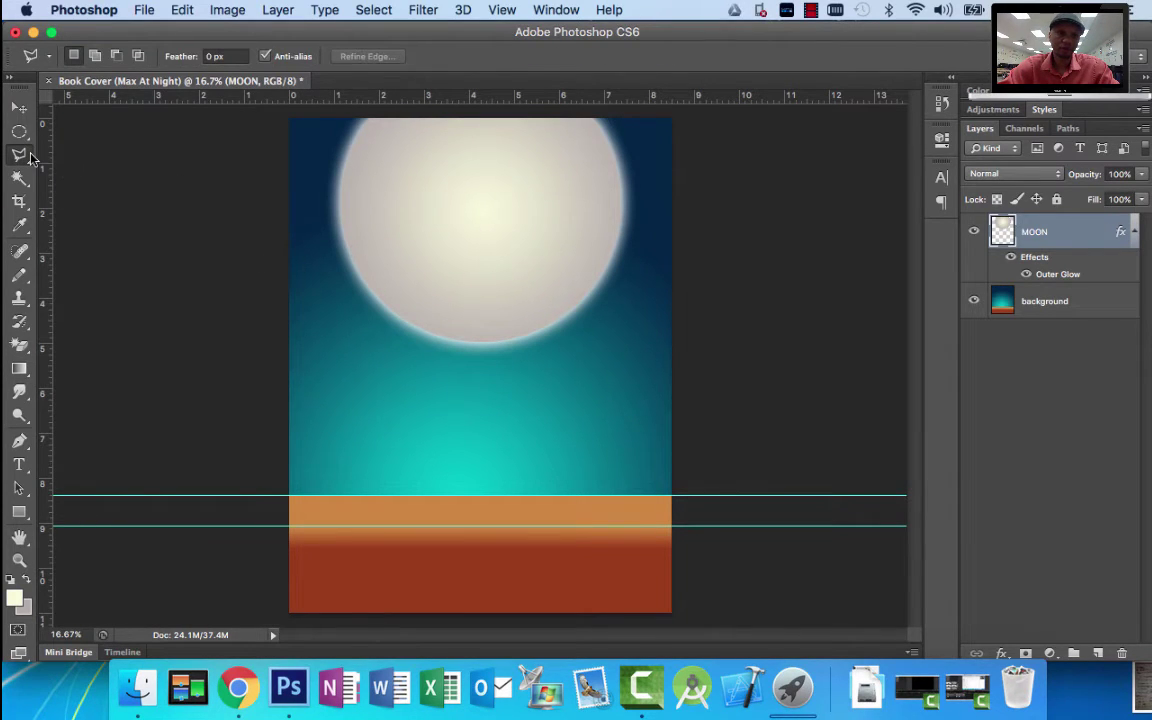
mouse_move(30, 158)
mouse_down()
mouse_move(70, 152)
mouse_move(85, 170)
mouse_up()
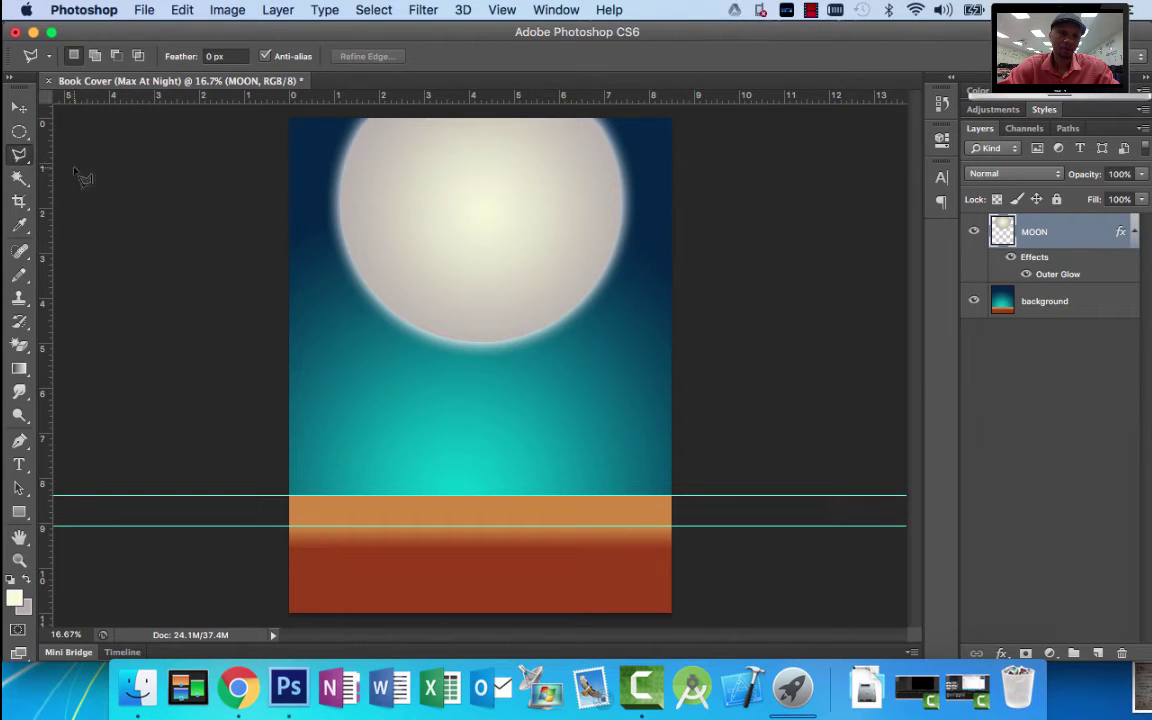
click(1097, 653)
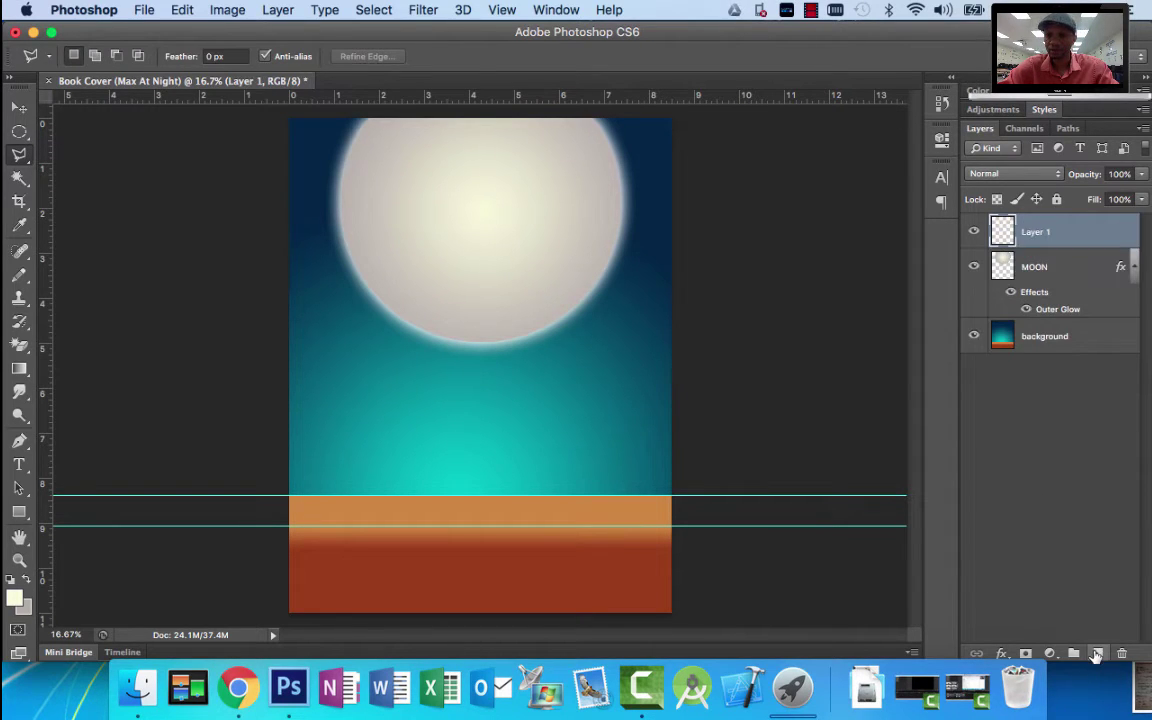
double_click(1038, 232)
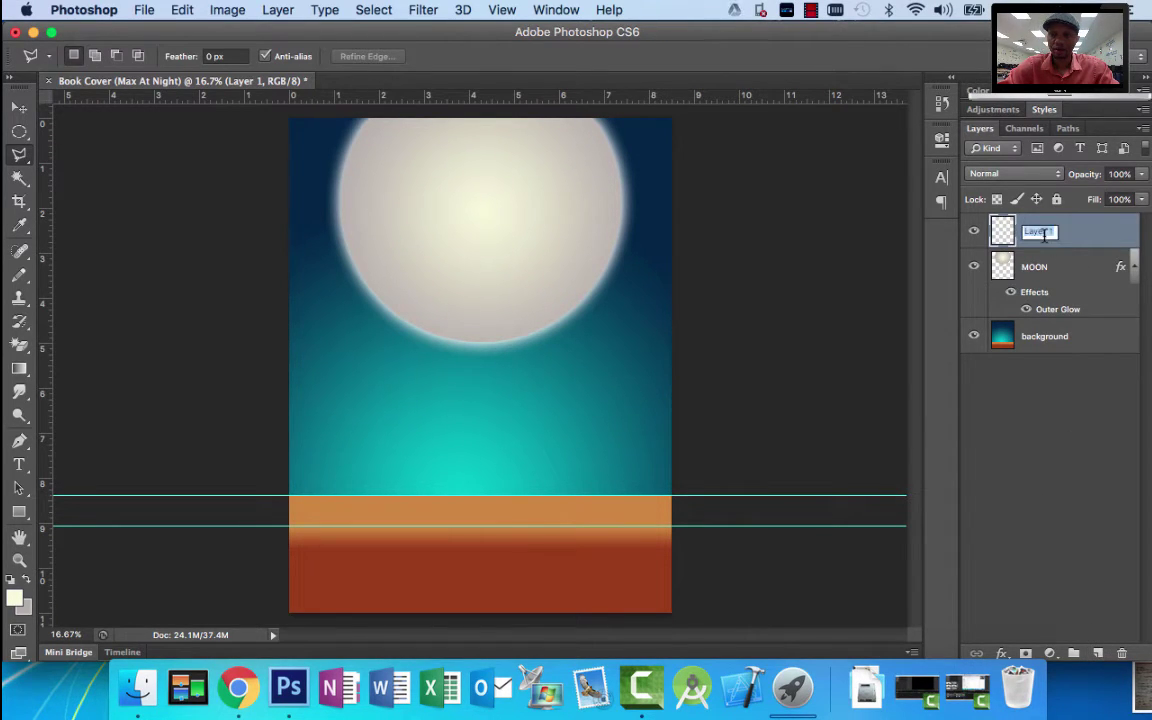
text(Big Sta)
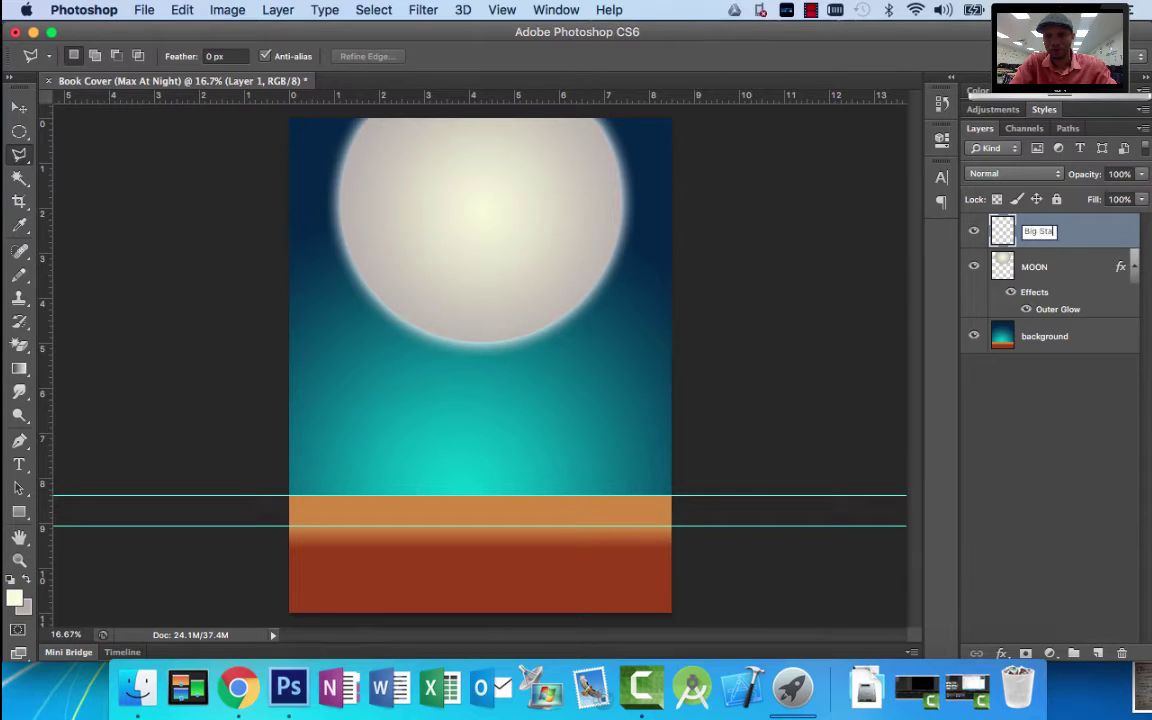
text(r)
key(Return)
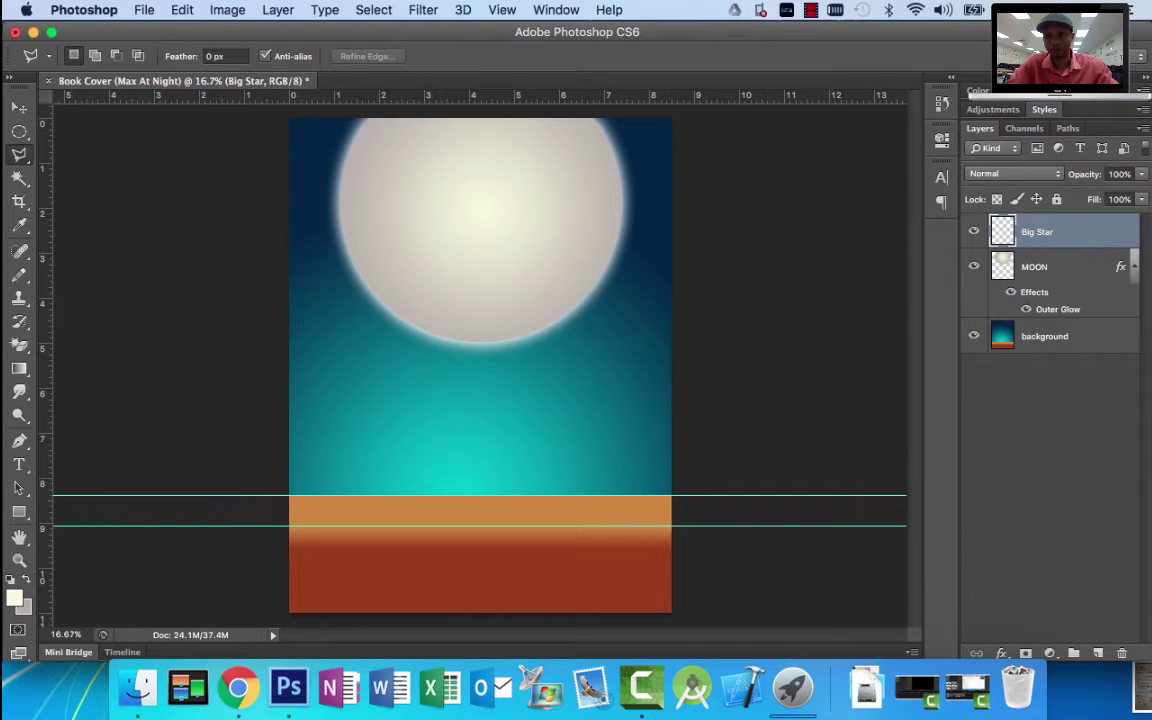
Trace a five-pointed star outline from the moon down to the ground with the Polygonal Lasso.
click(460, 199)
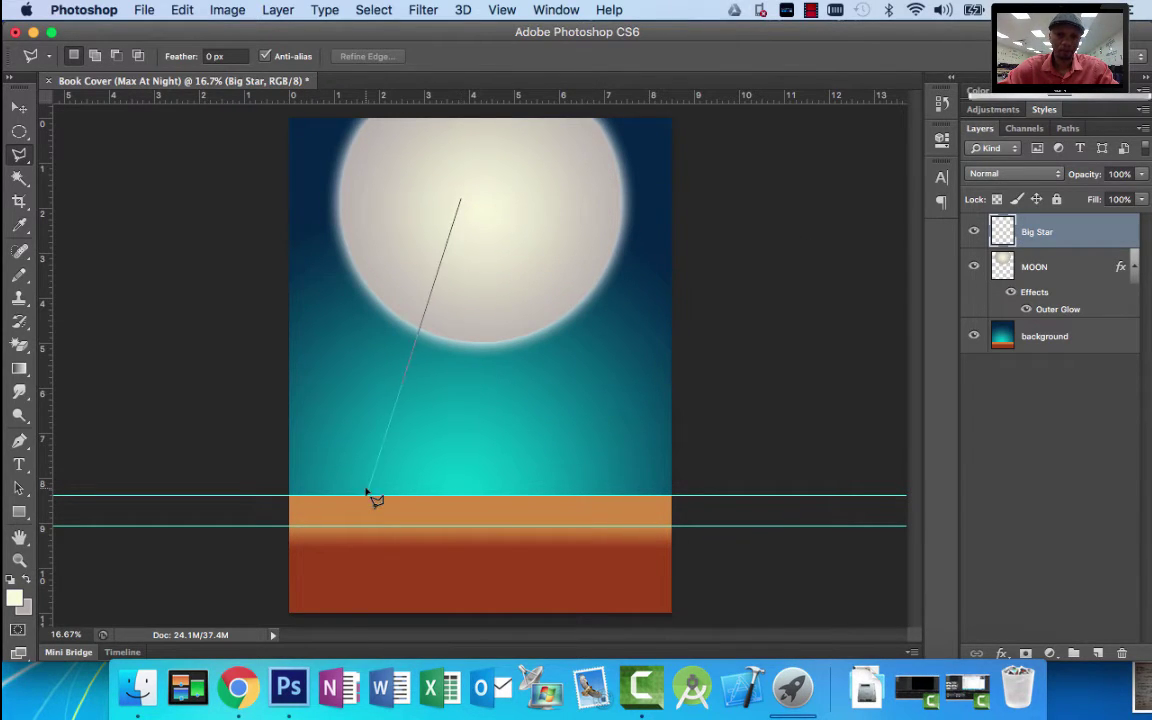
click(321, 553)
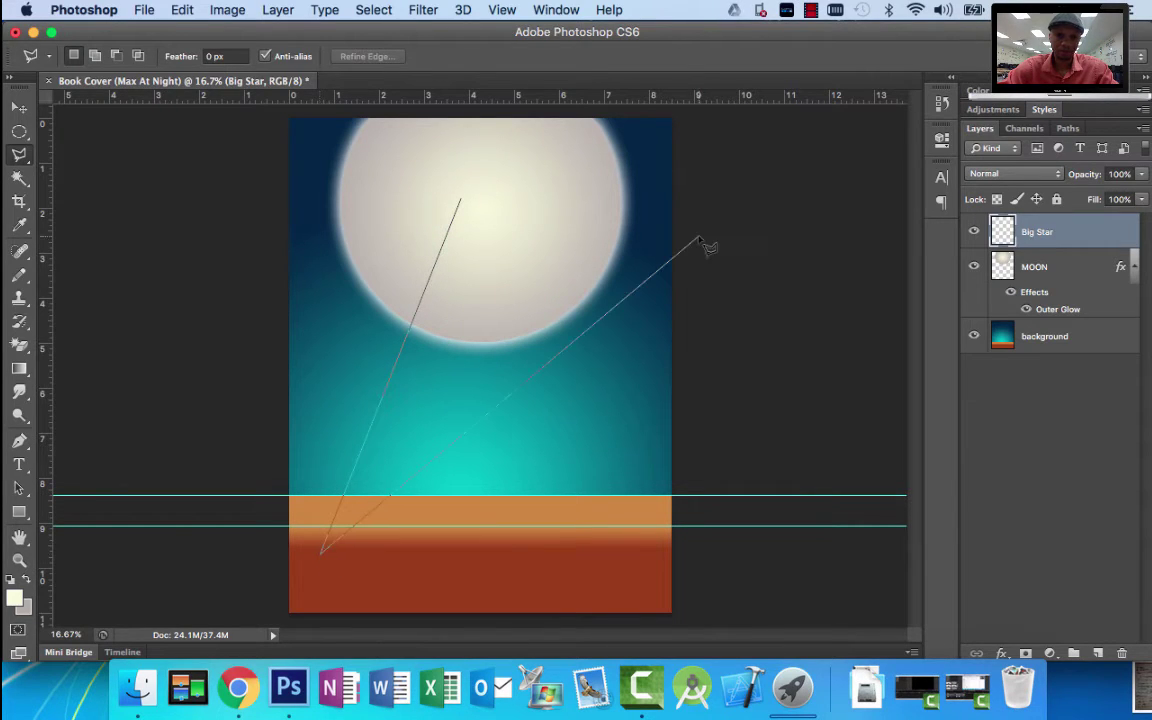
click(655, 309)
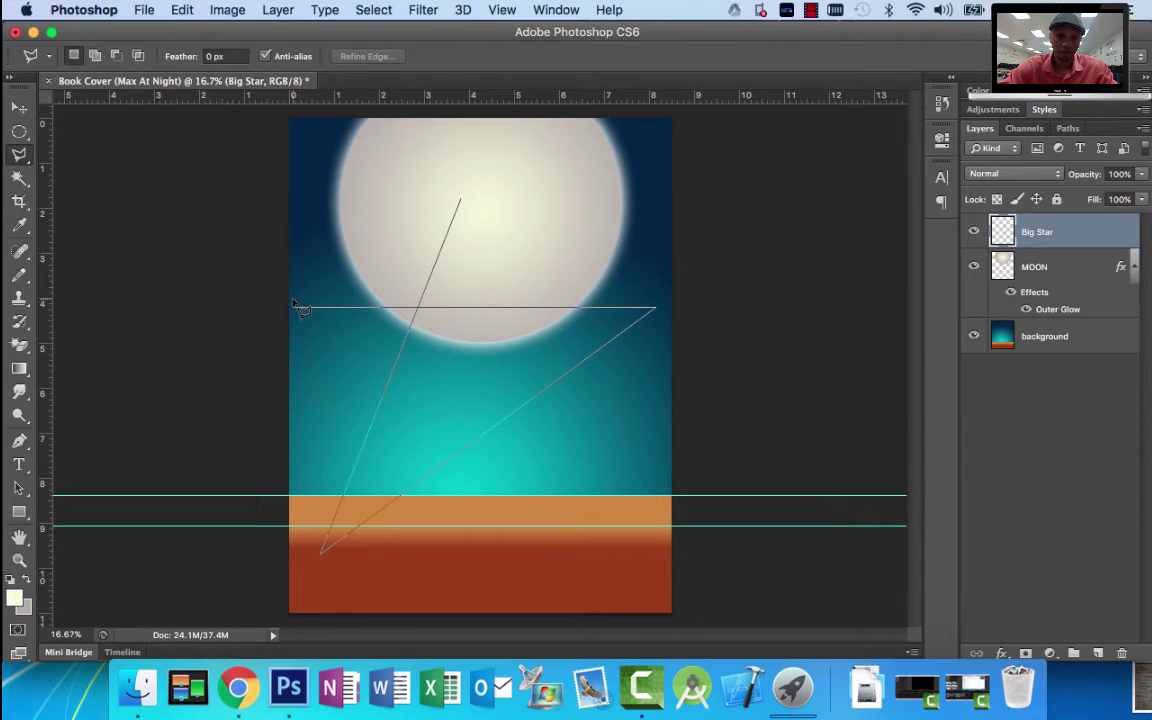
click(572, 562)
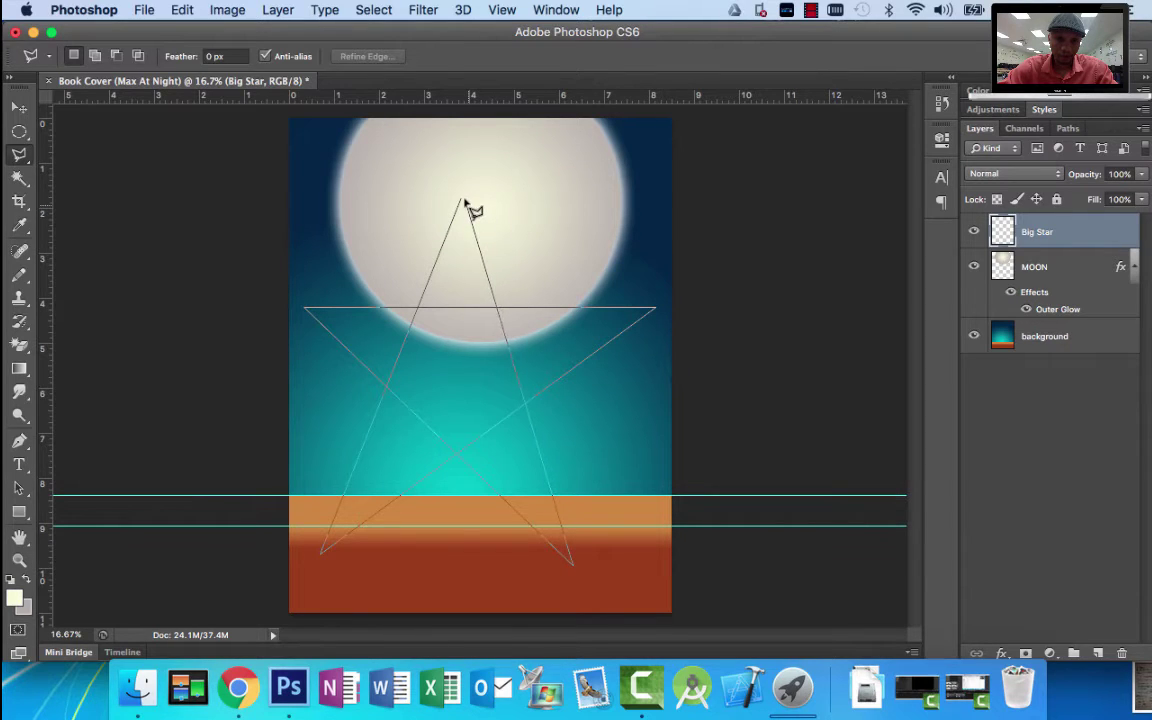
click(462, 200)
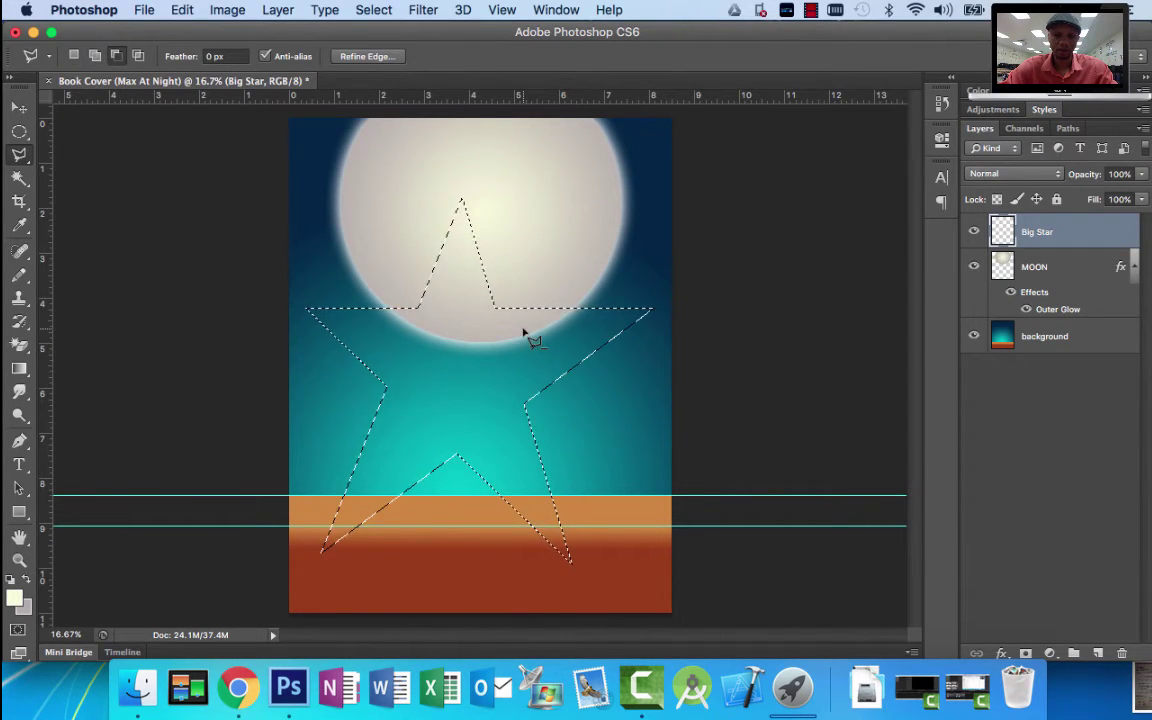
Fill the star with the cream foreground colour, deselect, and shift it slightly right.
key(alt+BackSpace)
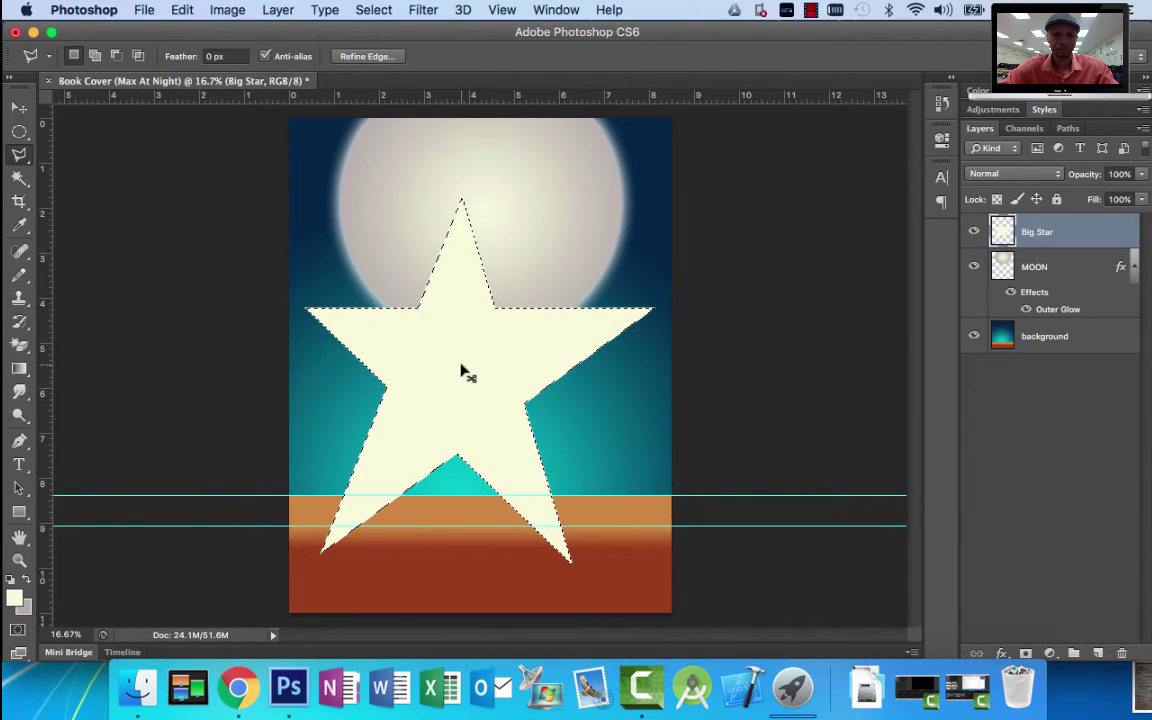
key(super+d)
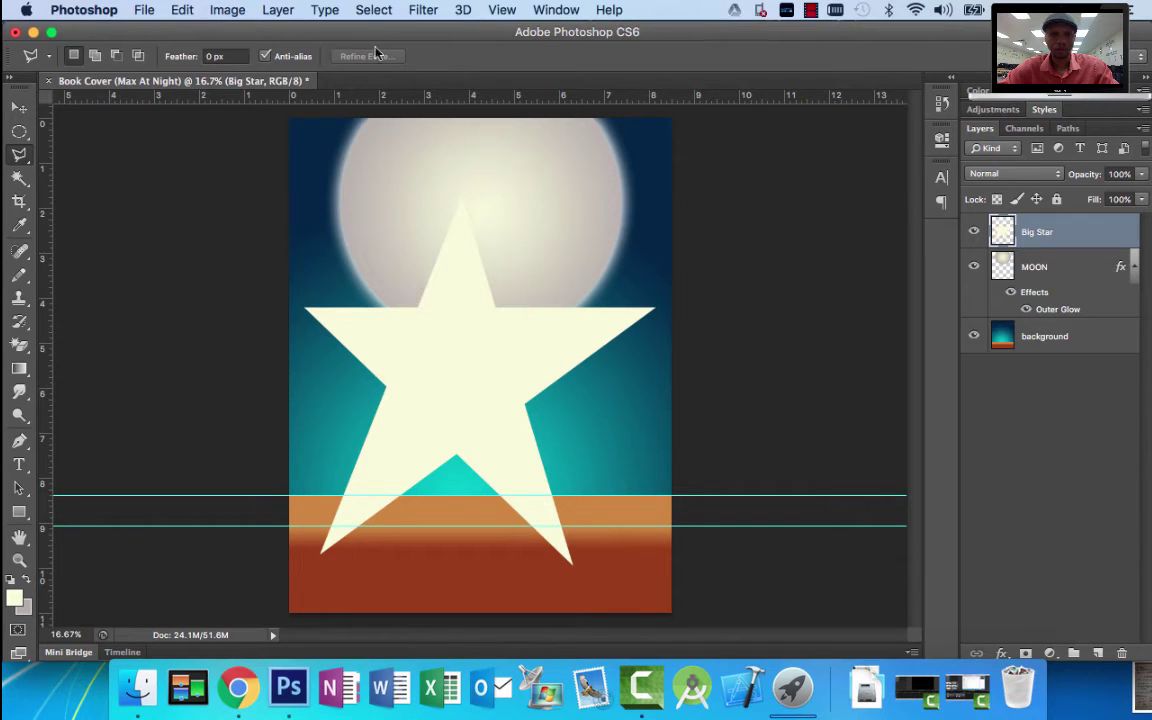
click(372, 10)
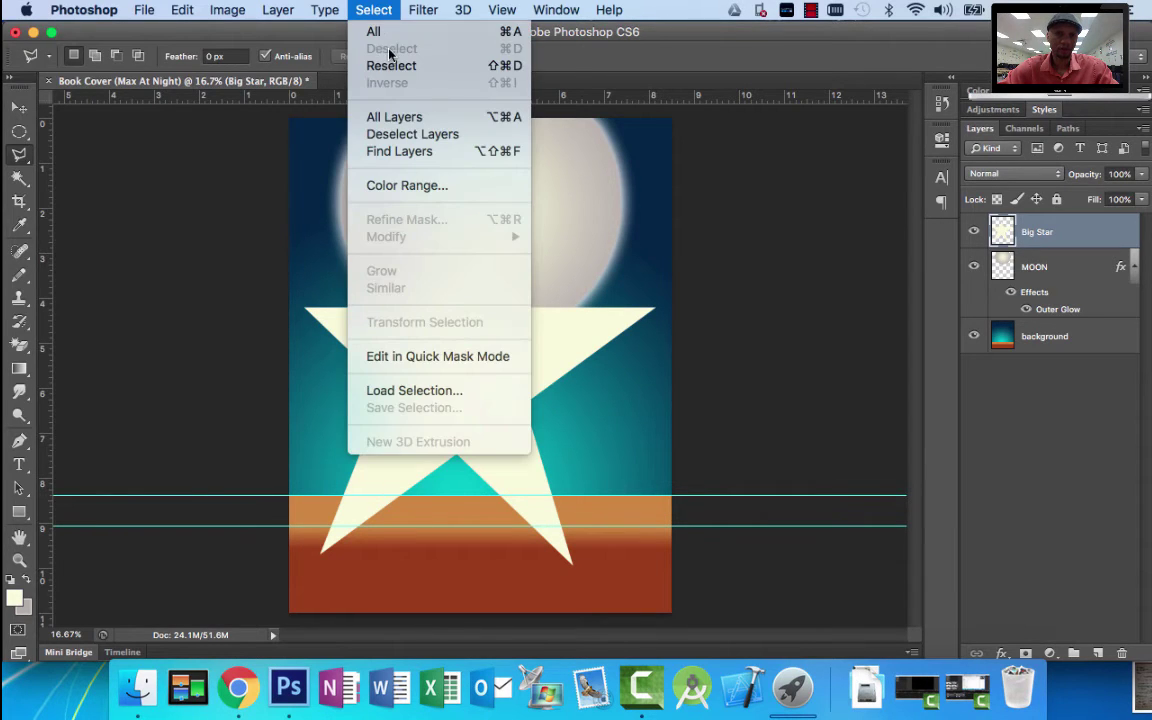
key(Escape)
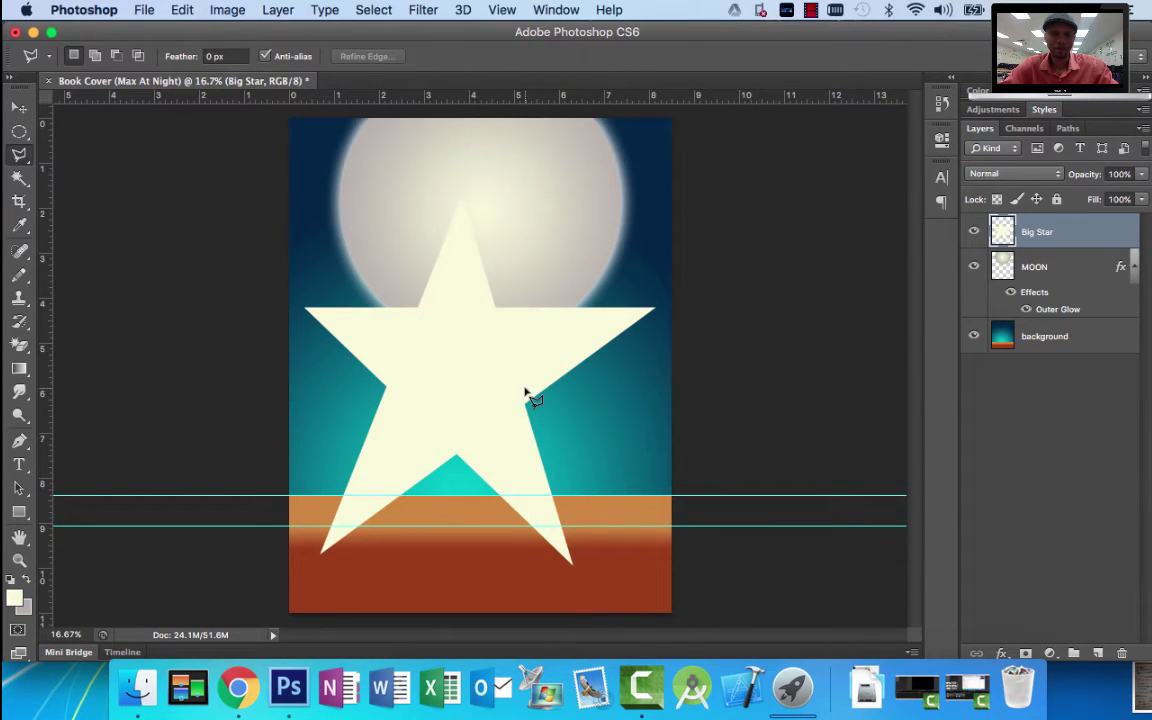
click(27, 112)
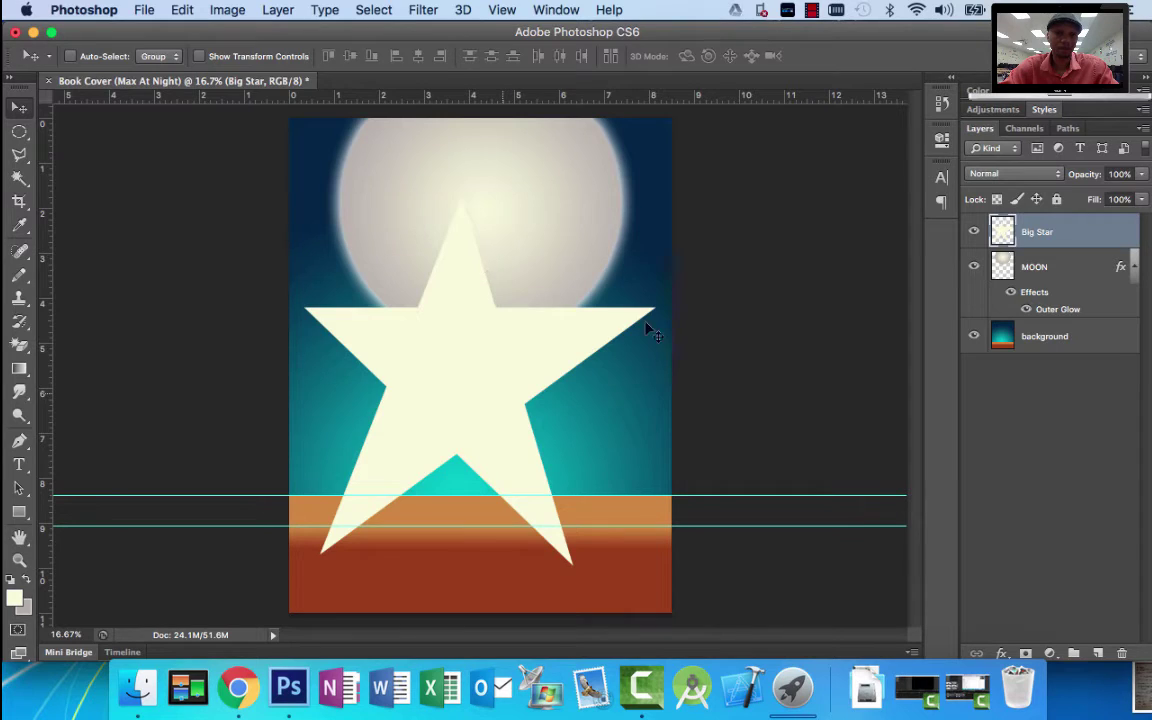
drag(648, 328, 463, 343)
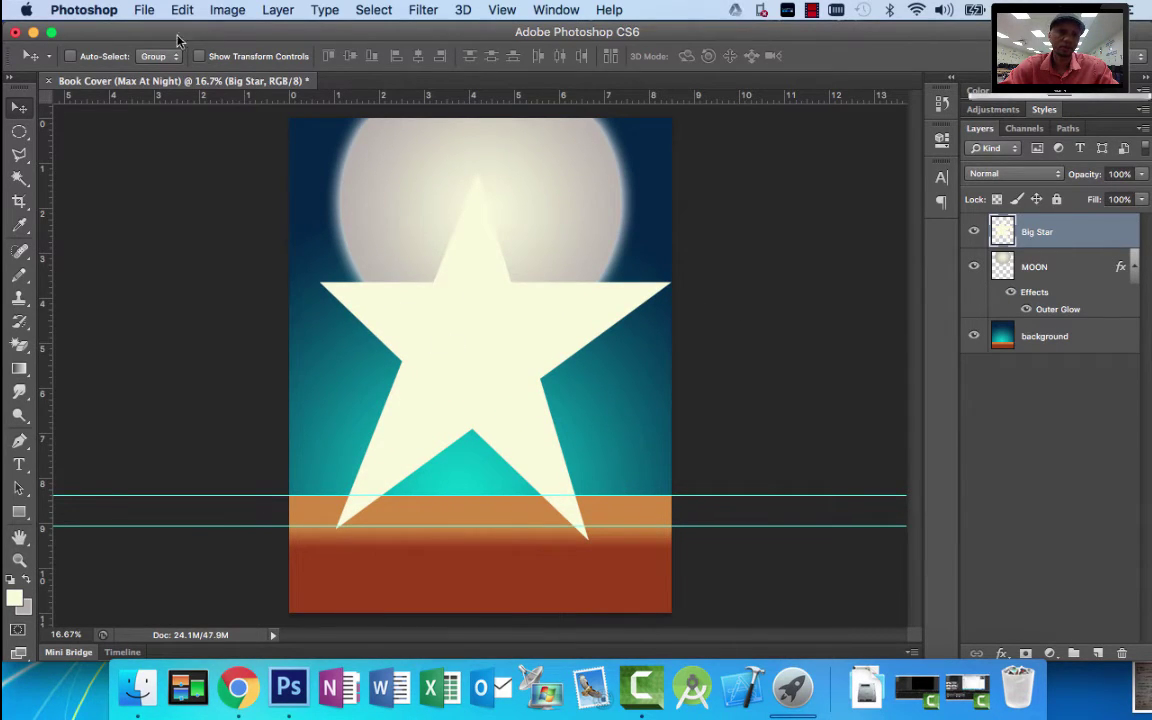
Scale the big star down to a small star and place it in the dark sky left of the moon.
click(200, 57)
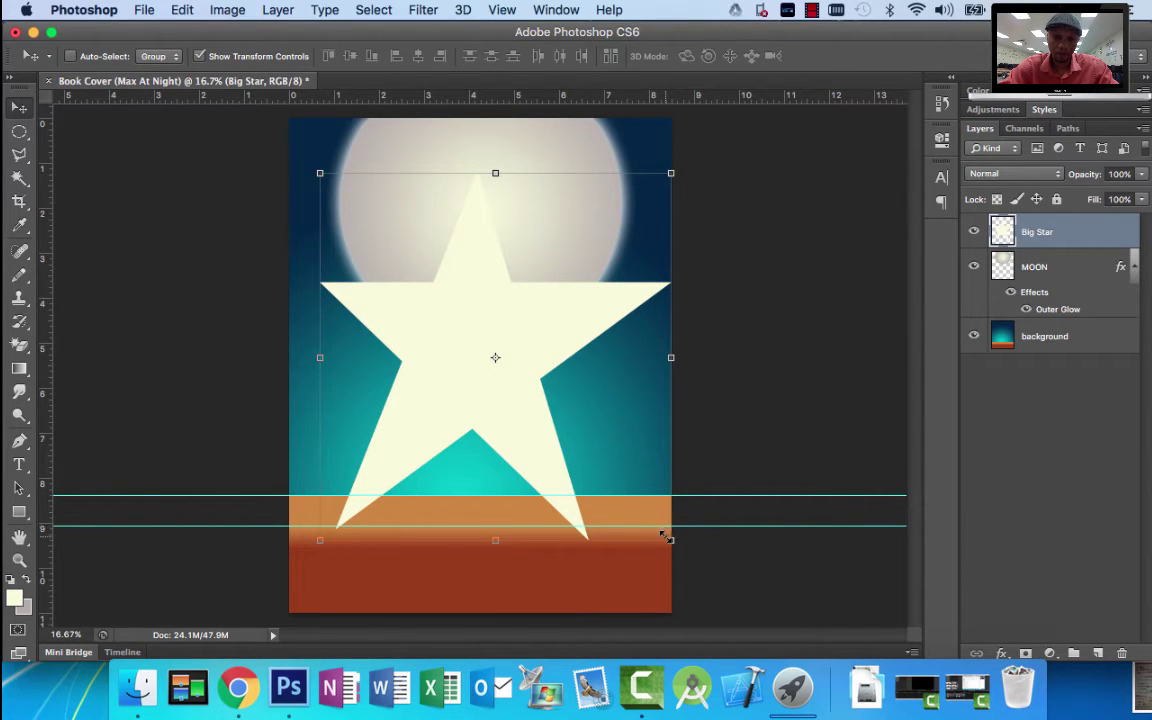
drag(667, 538, 341, 194)
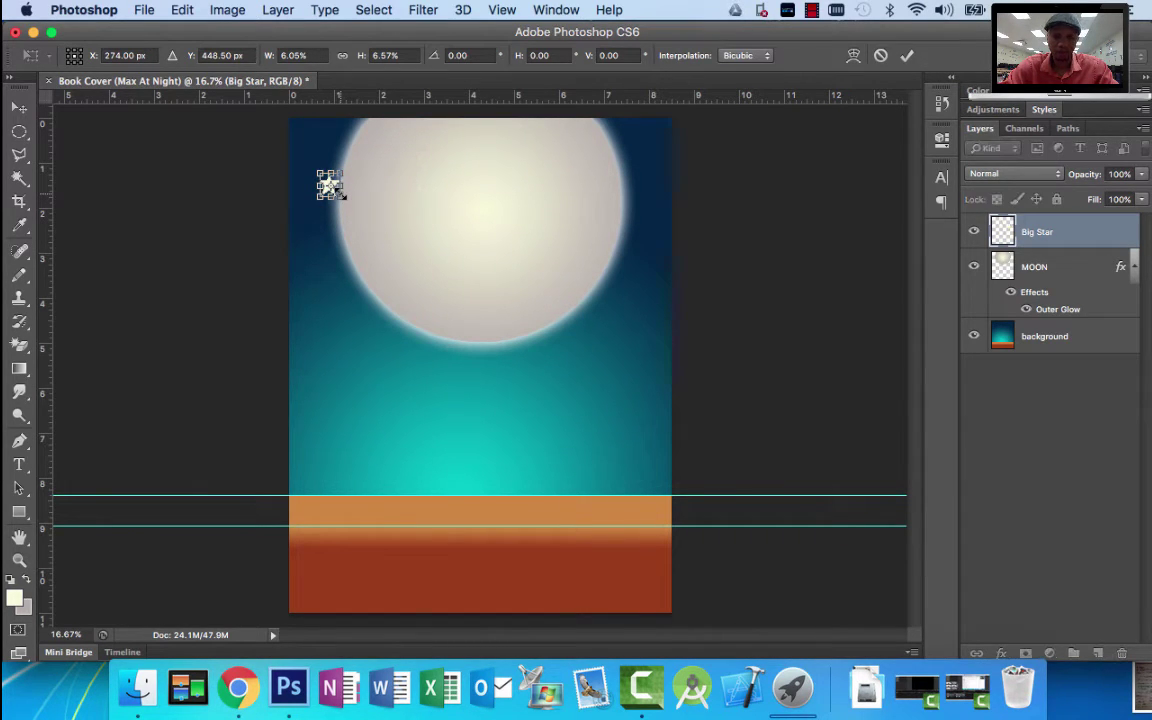
click(907, 58)
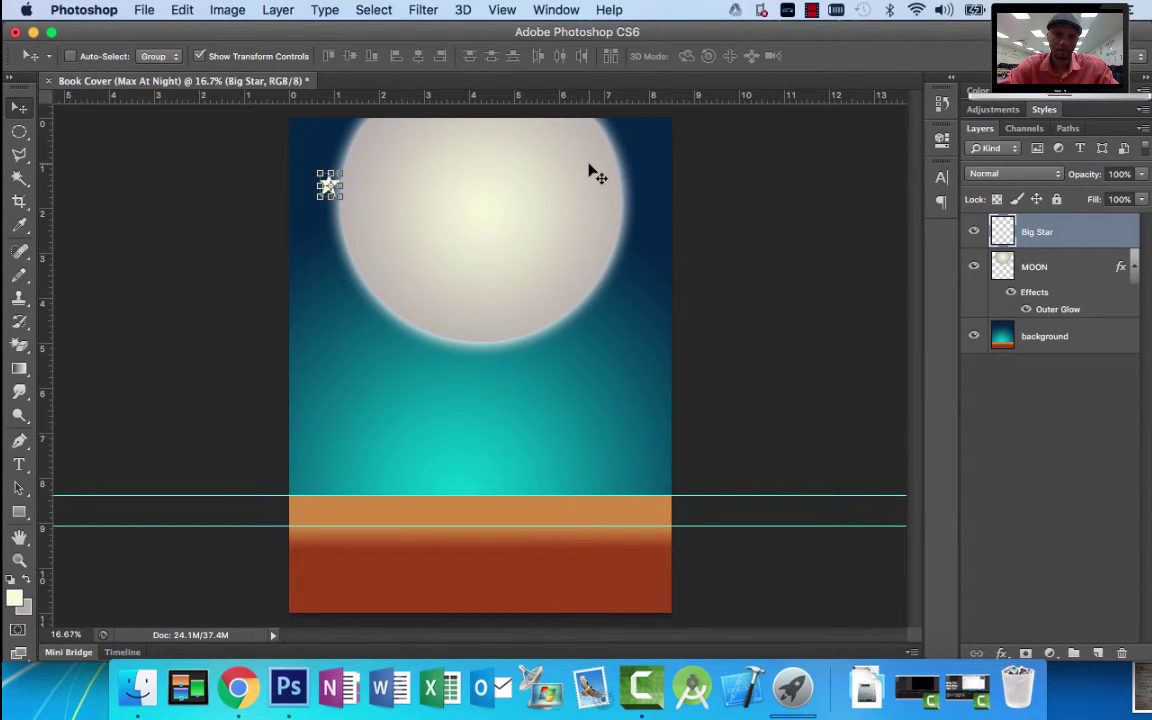
click(200, 57)
drag(332, 187, 308, 231)
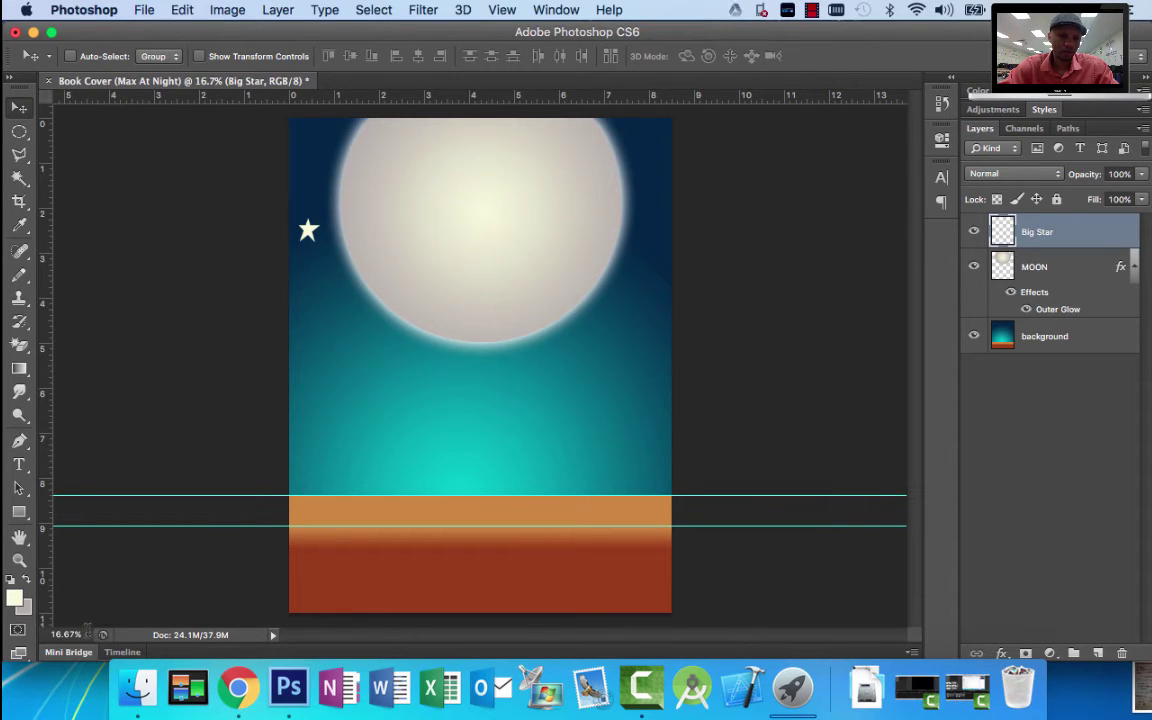
click(46, 633)
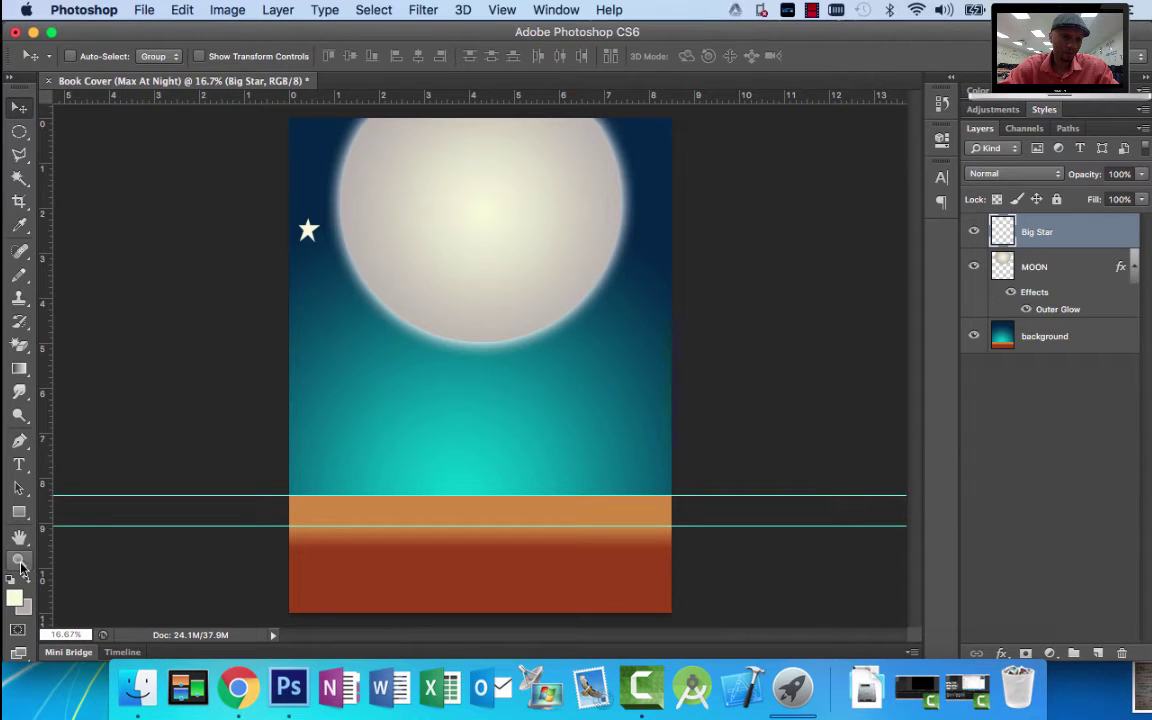
Zoom in to 50% around the small star beside the moon.
click(20, 562)
click(316, 239)
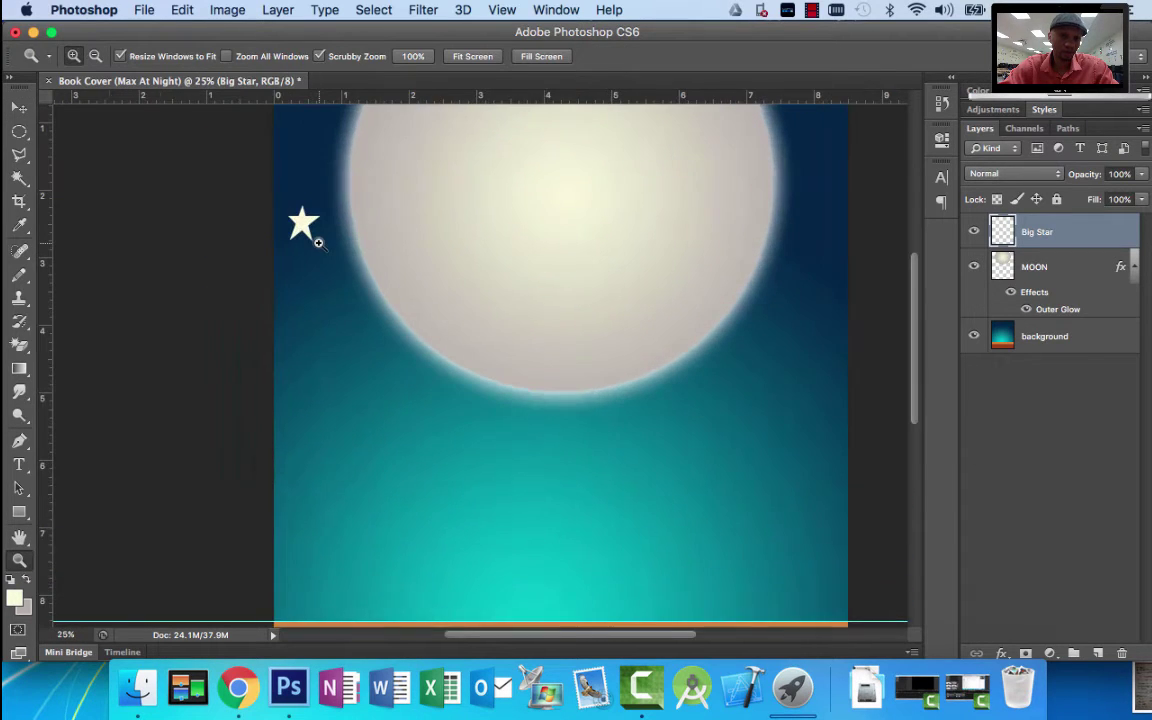
click(318, 242)
click(318, 242)
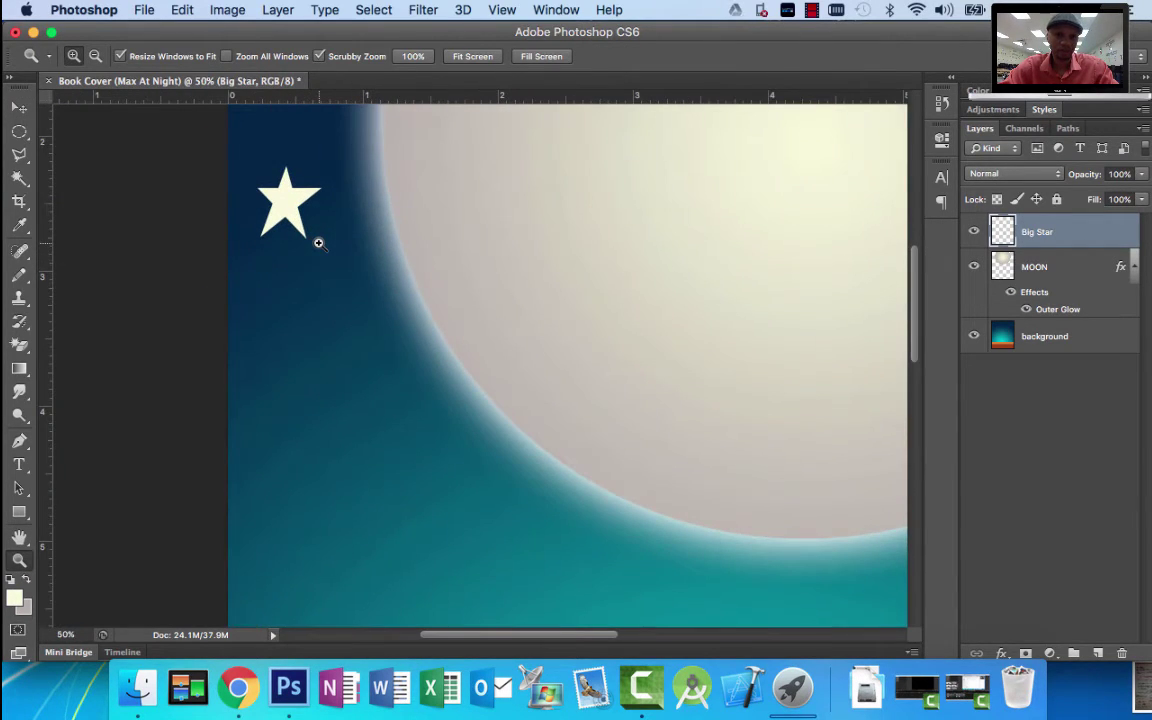
scroll(318, 242, up, 5)
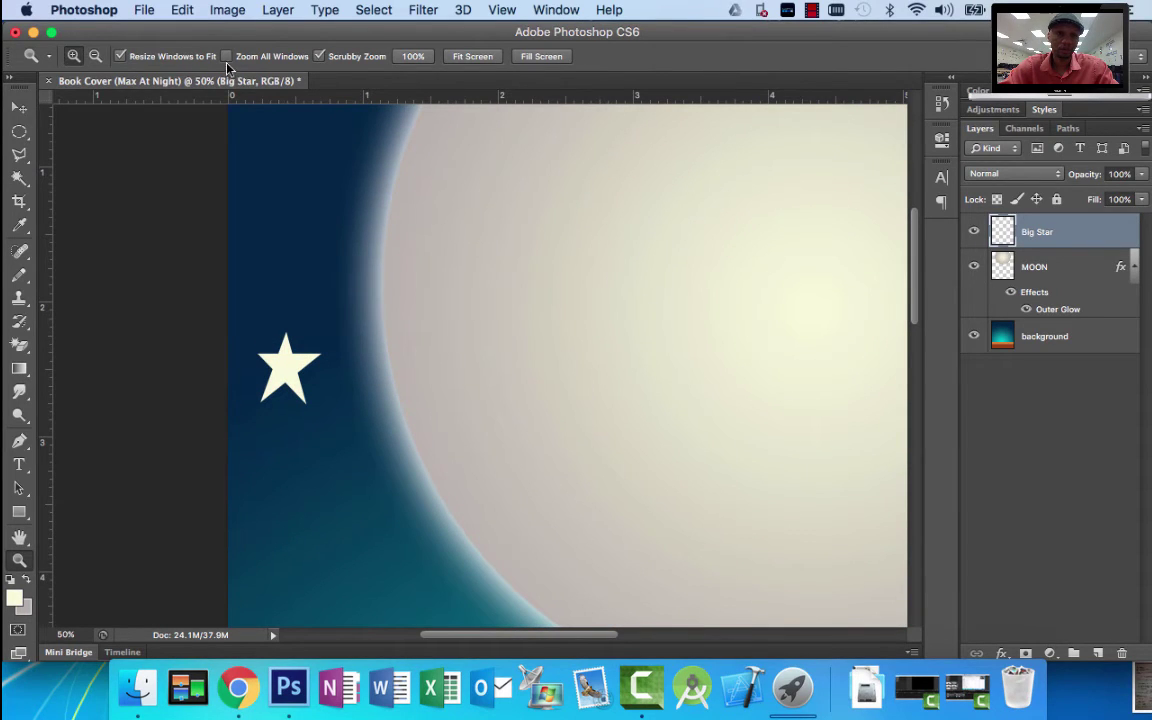
Shrink the star to about 62% of its size and fit the whole cover back in the window.
click(20, 107)
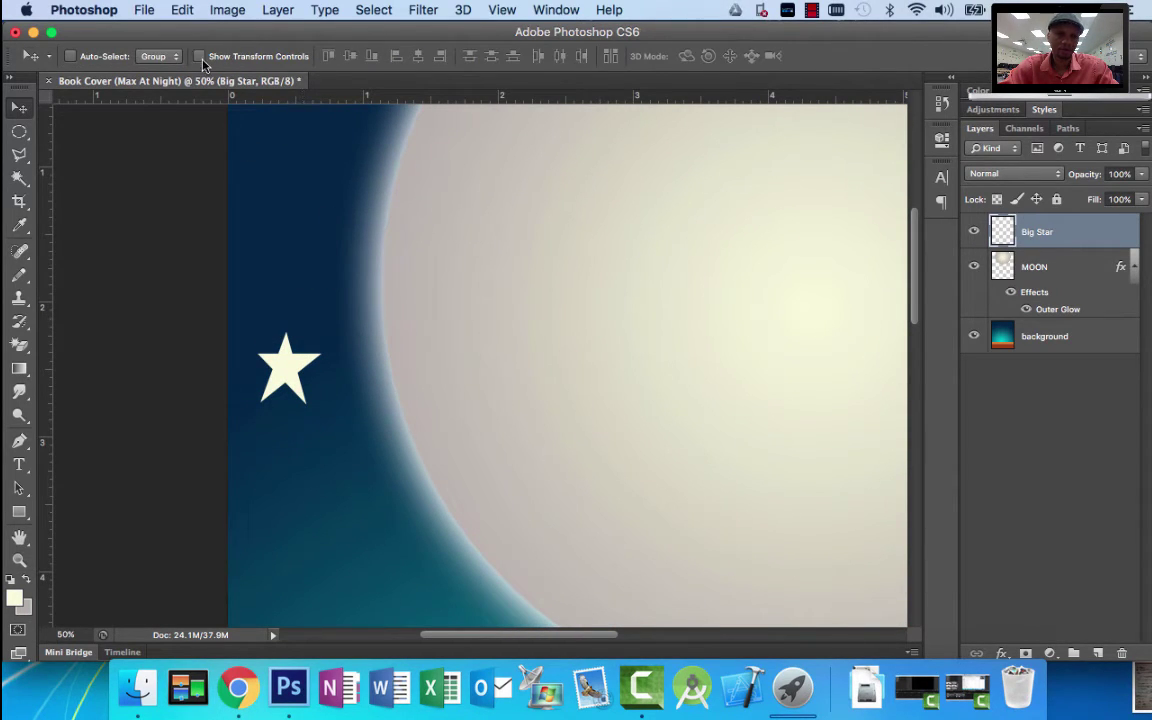
click(200, 57)
click(266, 339)
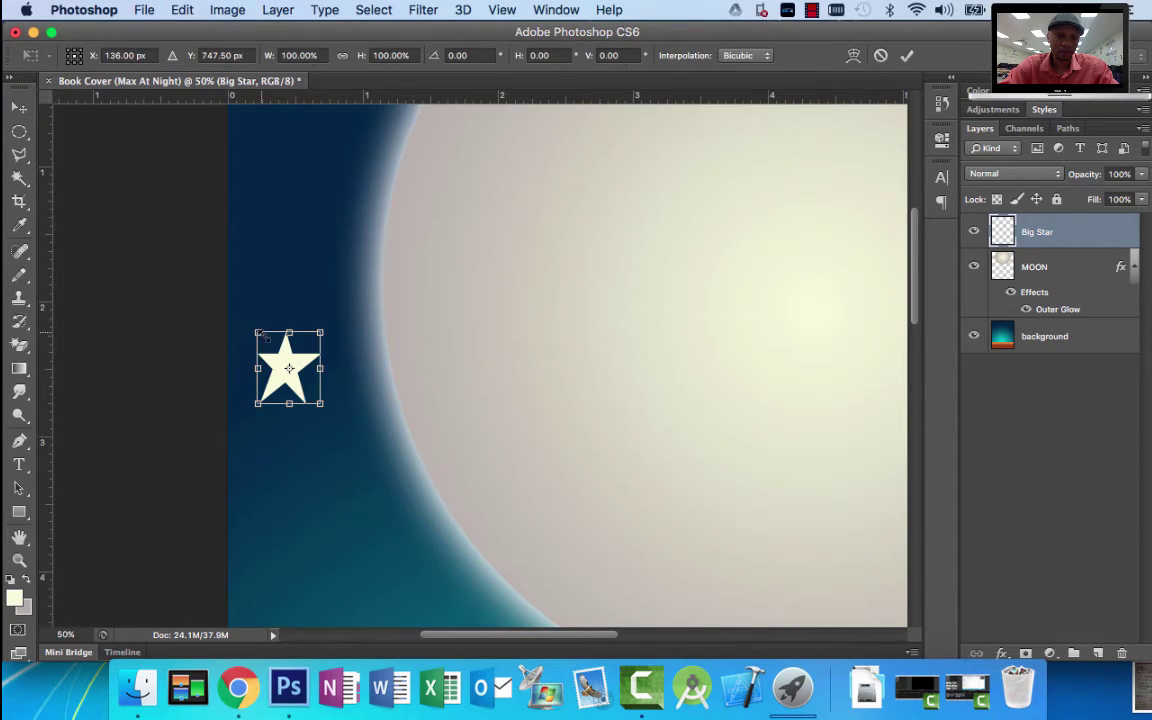
drag(266, 338, 283, 360)
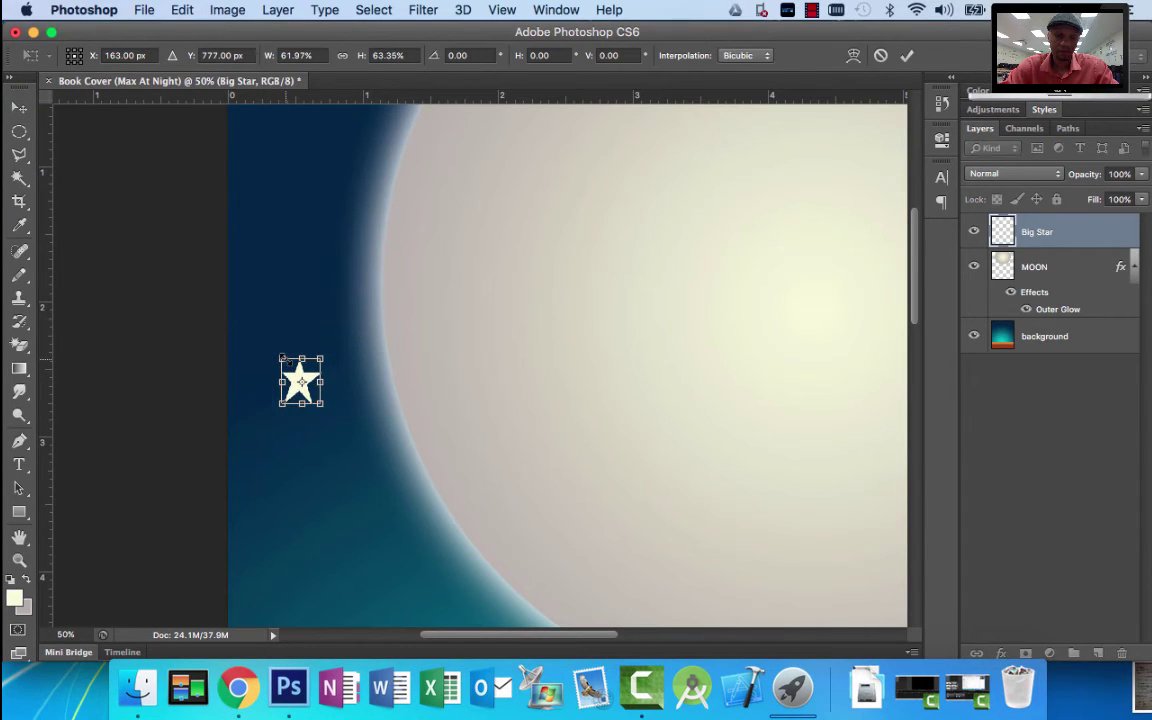
click(906, 57)
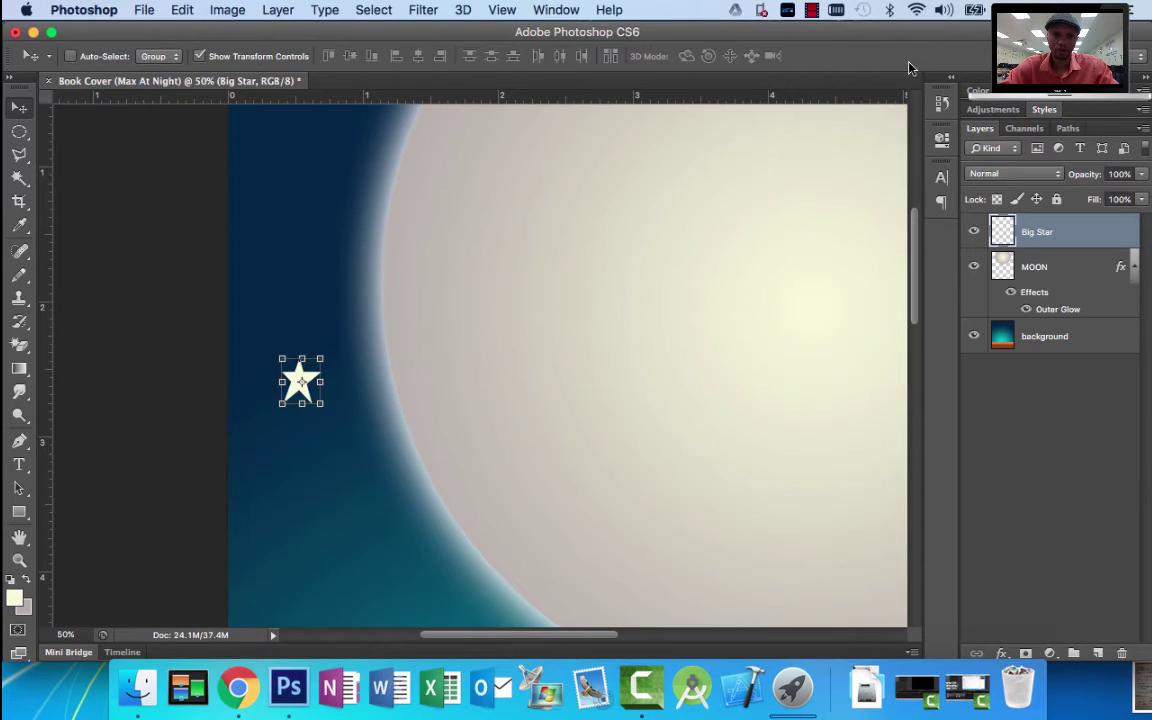
click(199, 57)
key(super+0)
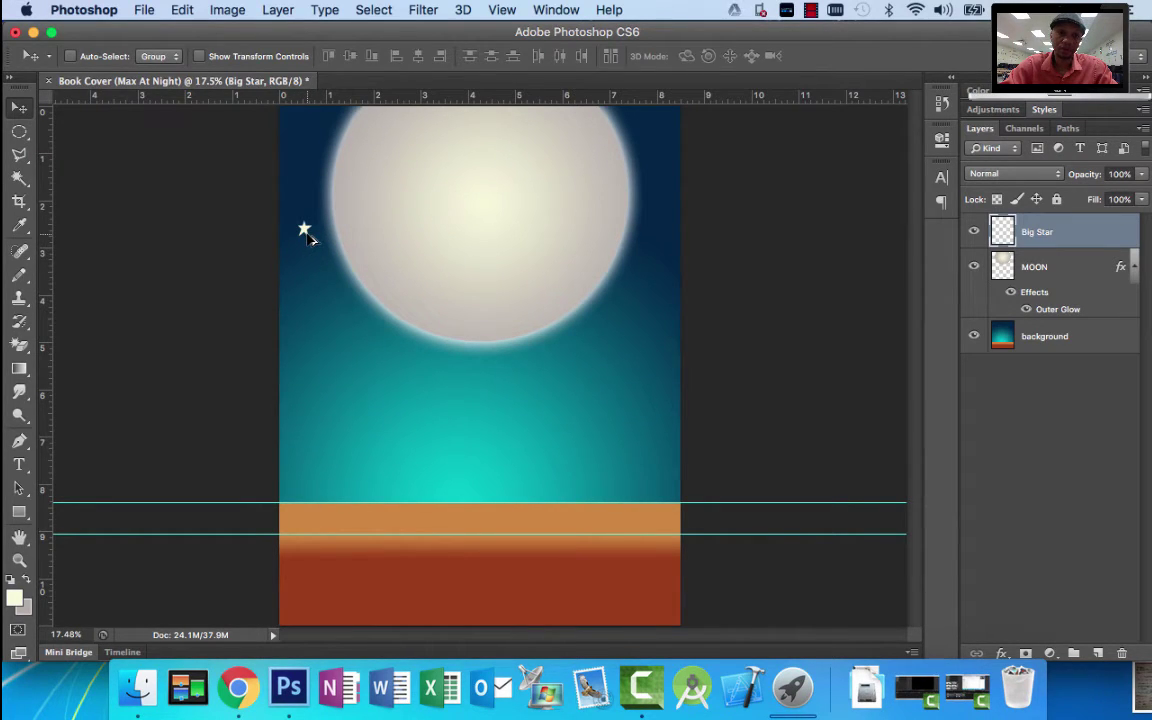
drag(307, 235, 297, 287)
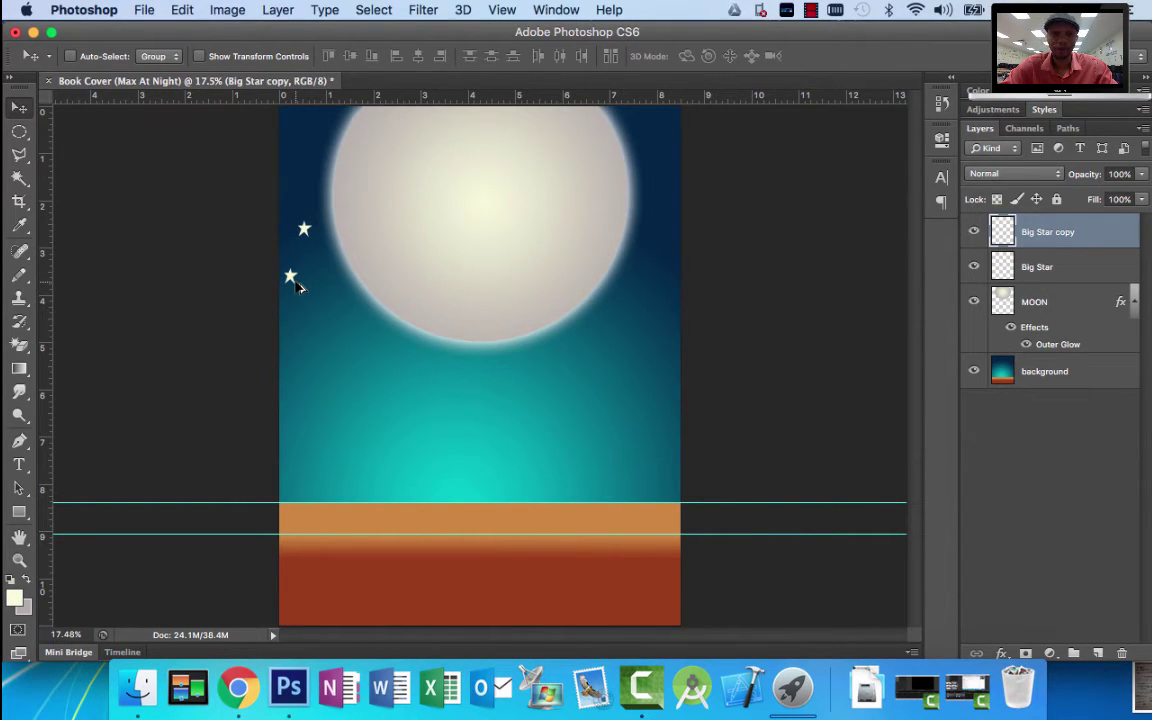
drag(296, 287, 383, 382)
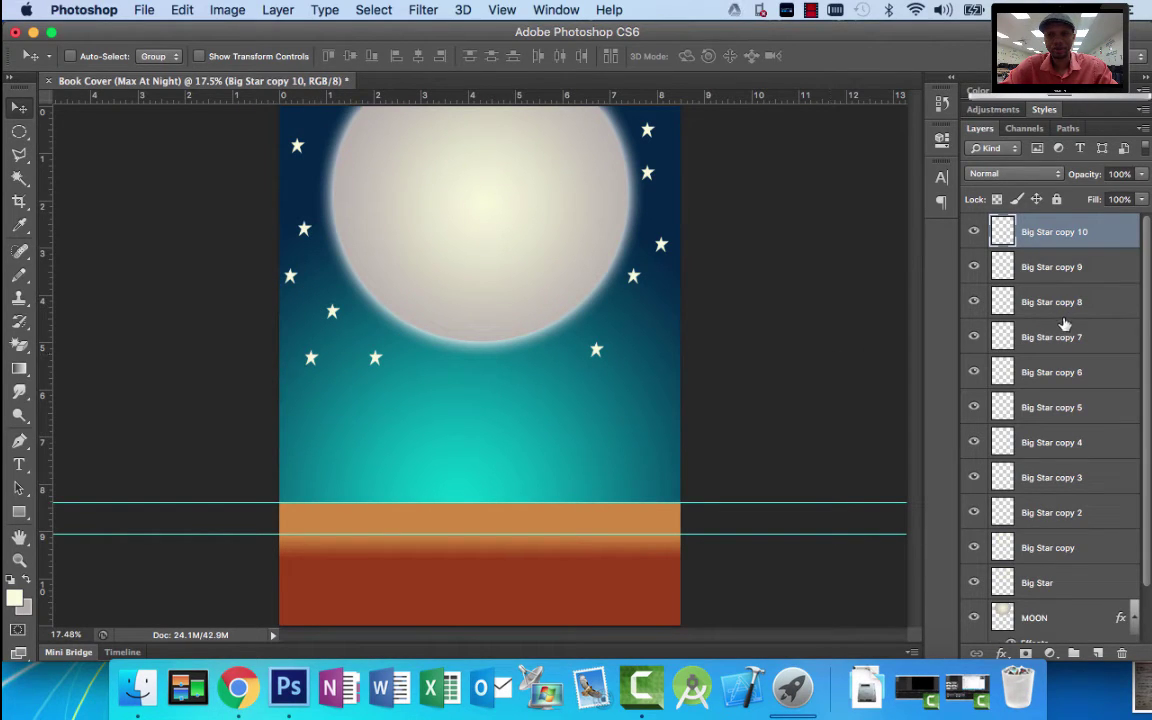
scroll(1078, 558, down, 2)
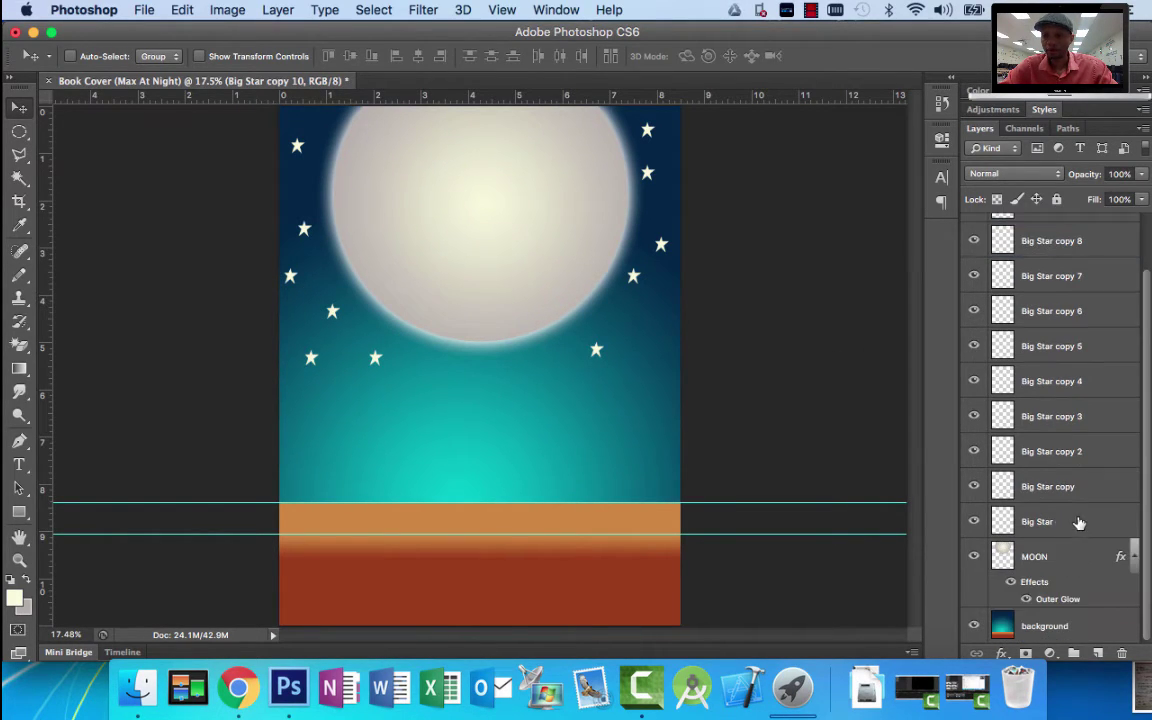
scroll(1064, 560, up, 2)
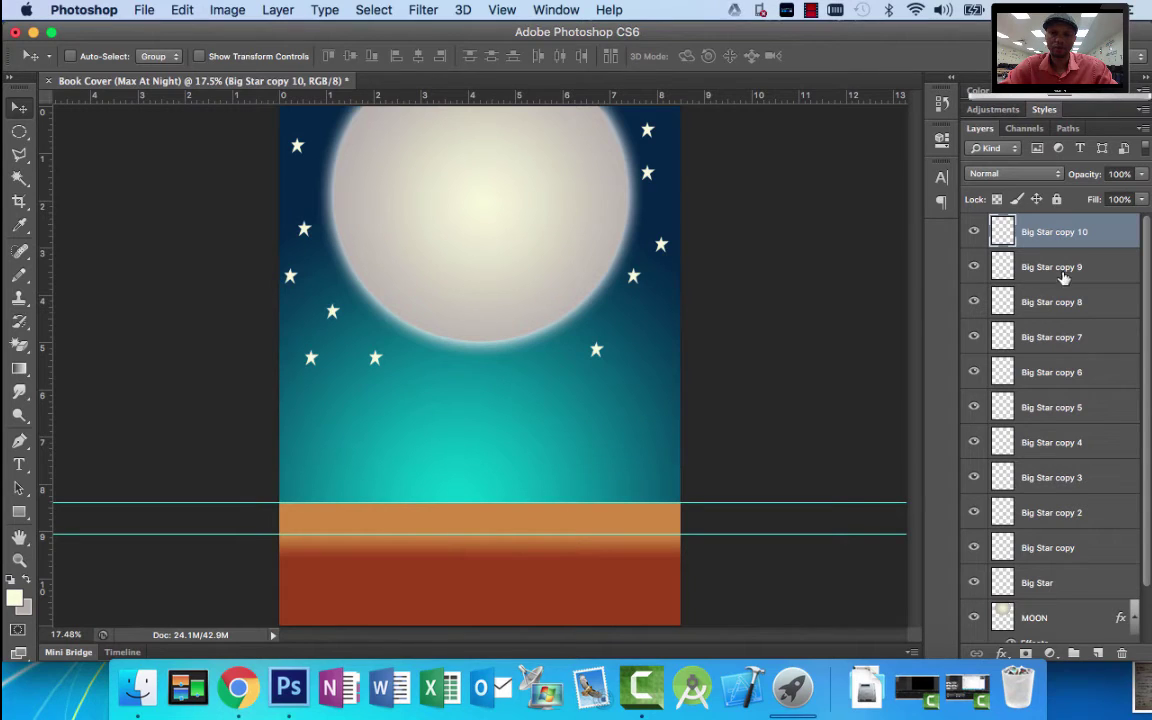
Merge Big Star copies 10, 9, 8 and 7 down one by one via Layer > Merge Down.
click(285, 11)
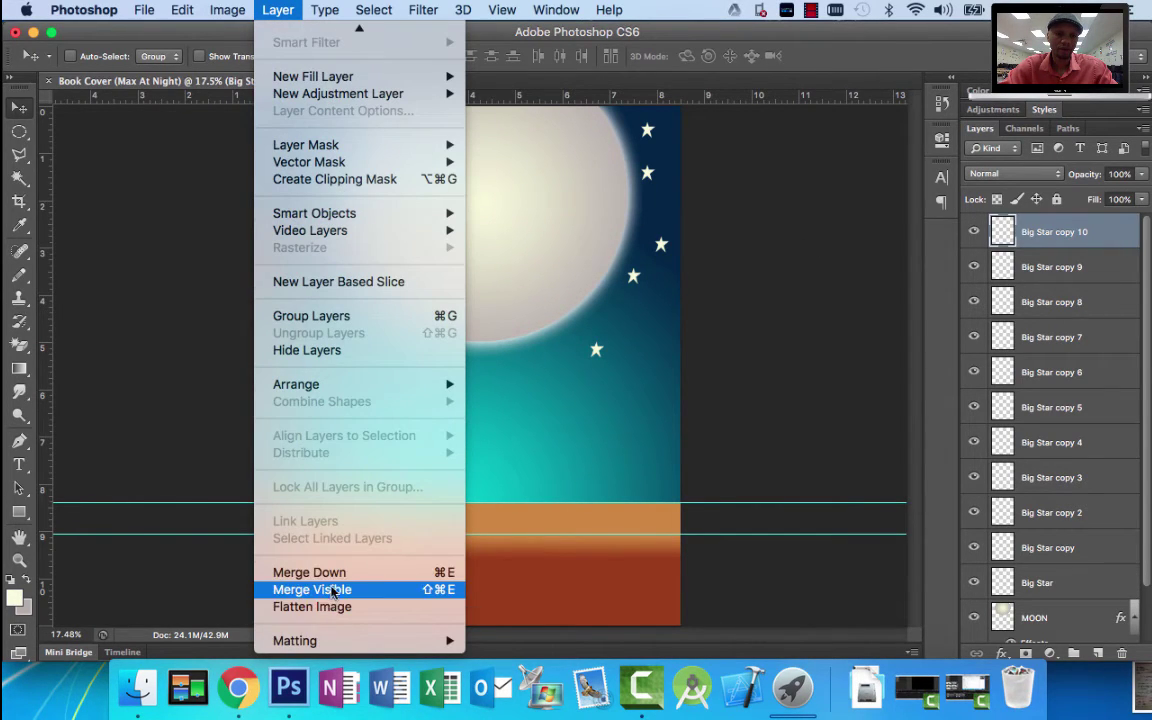
click(305, 572)
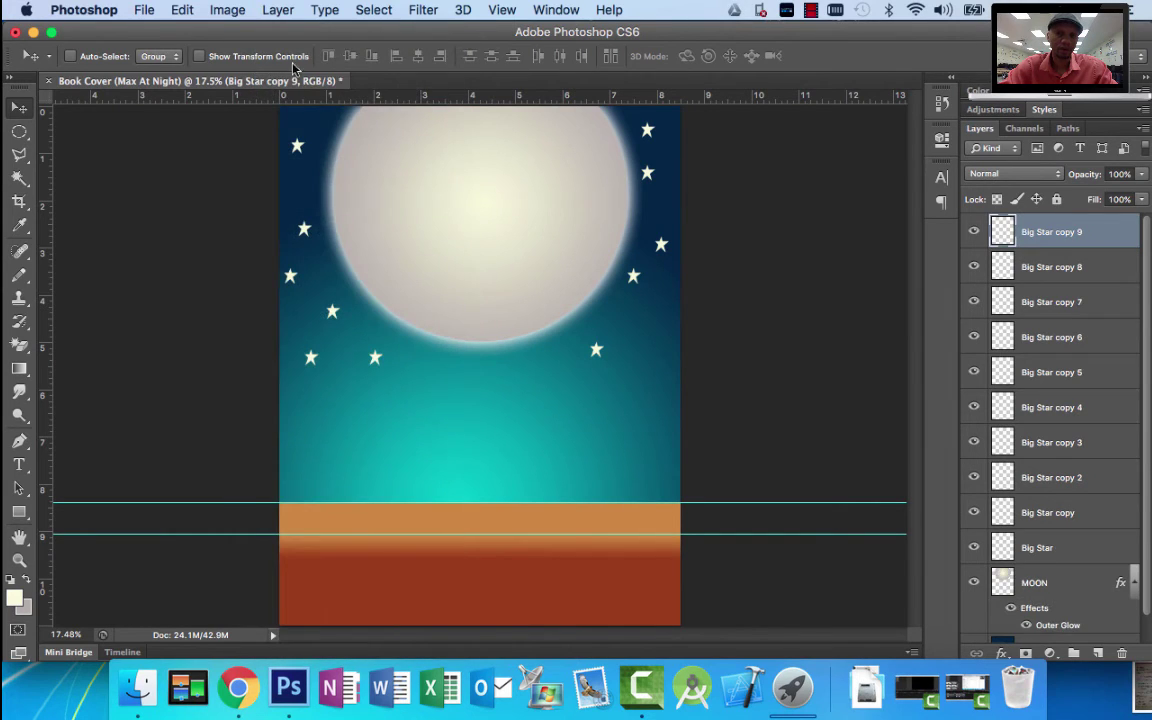
click(265, 12)
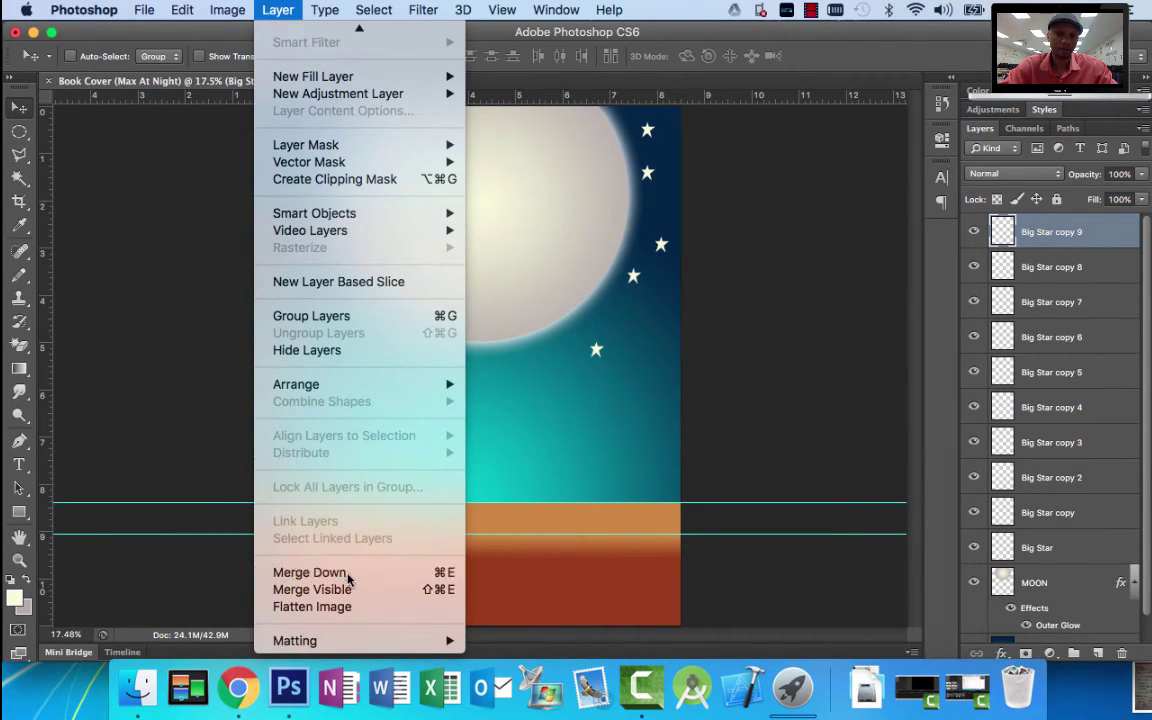
click(350, 572)
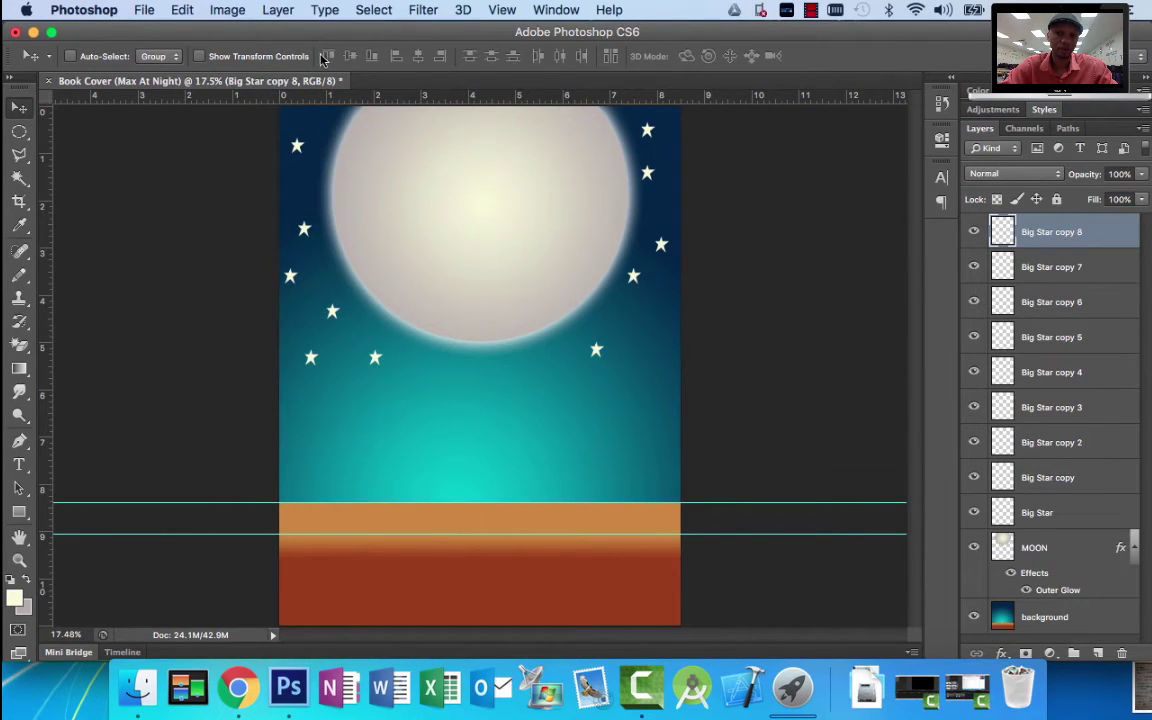
click(279, 12)
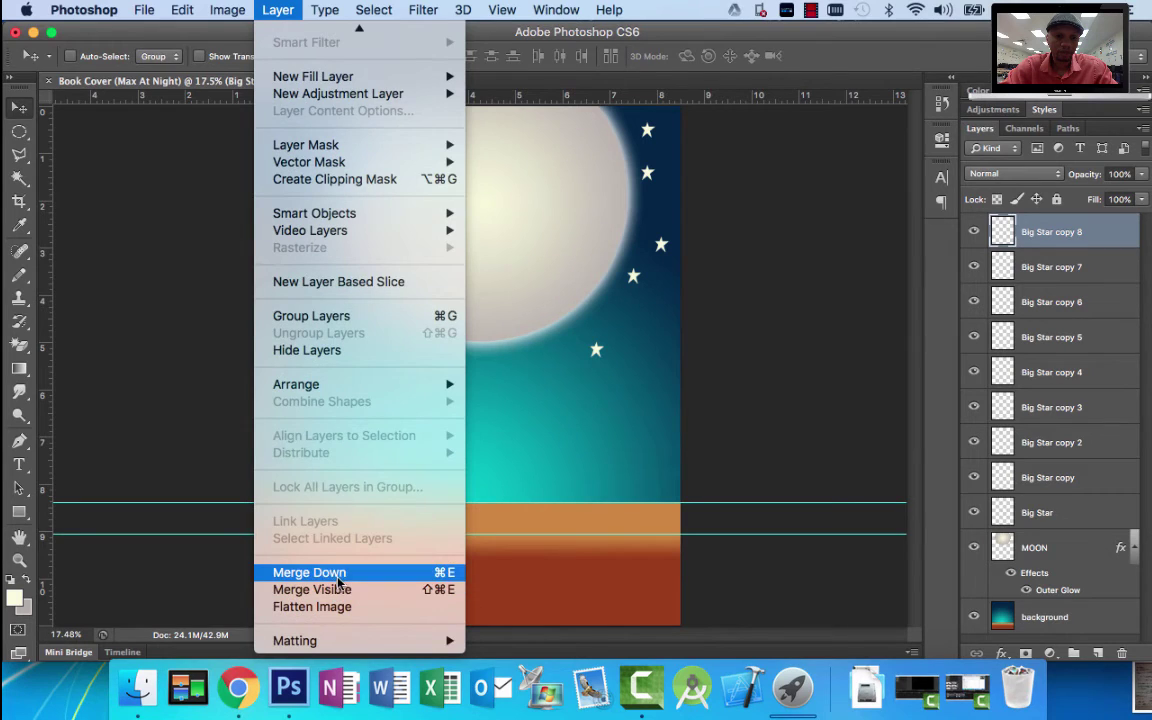
click(338, 573)
click(278, 10)
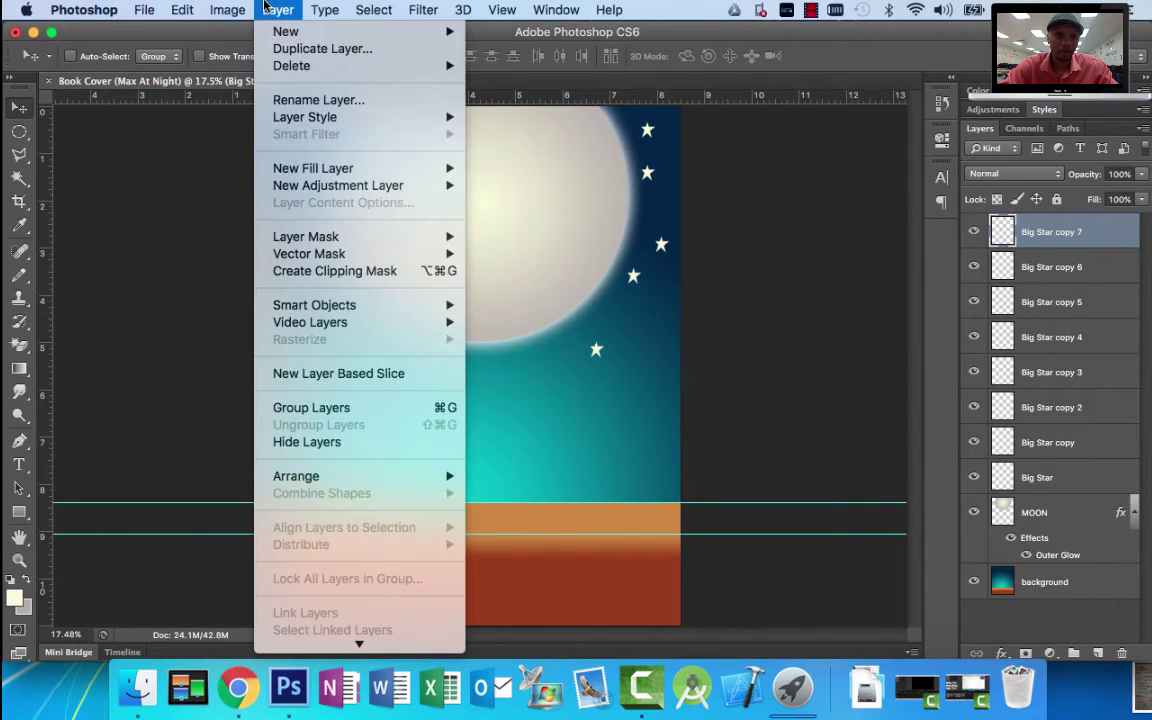
scroll(368, 540, down, 3)
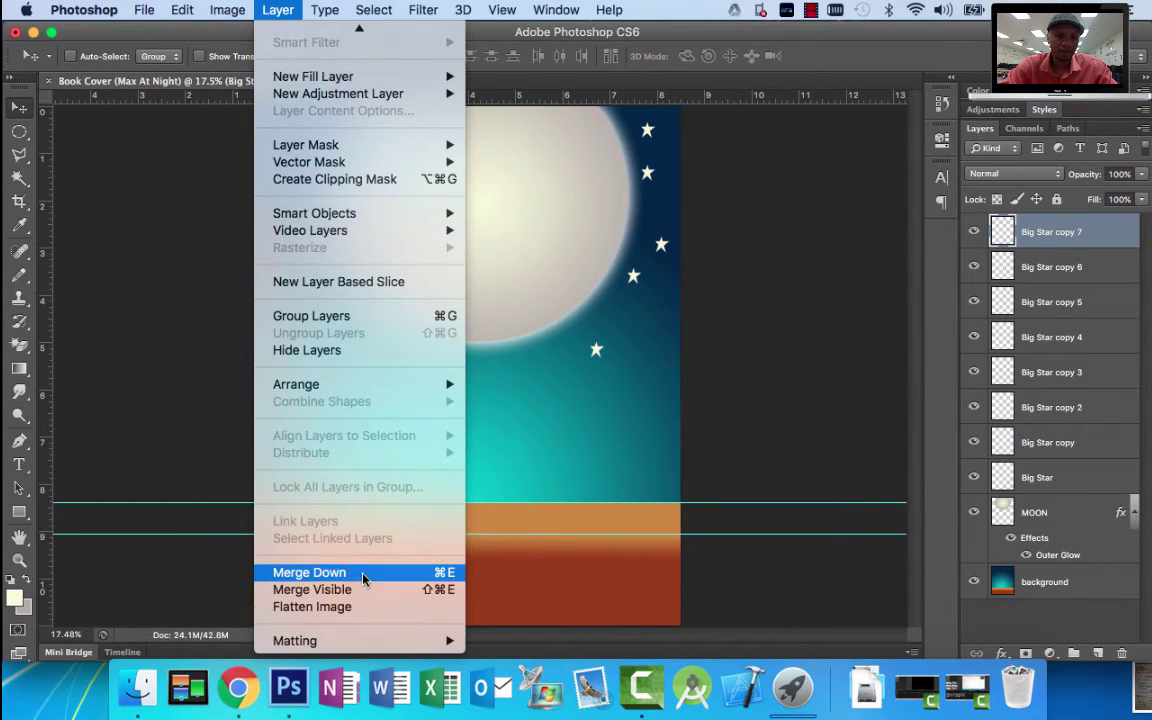
click(340, 573)
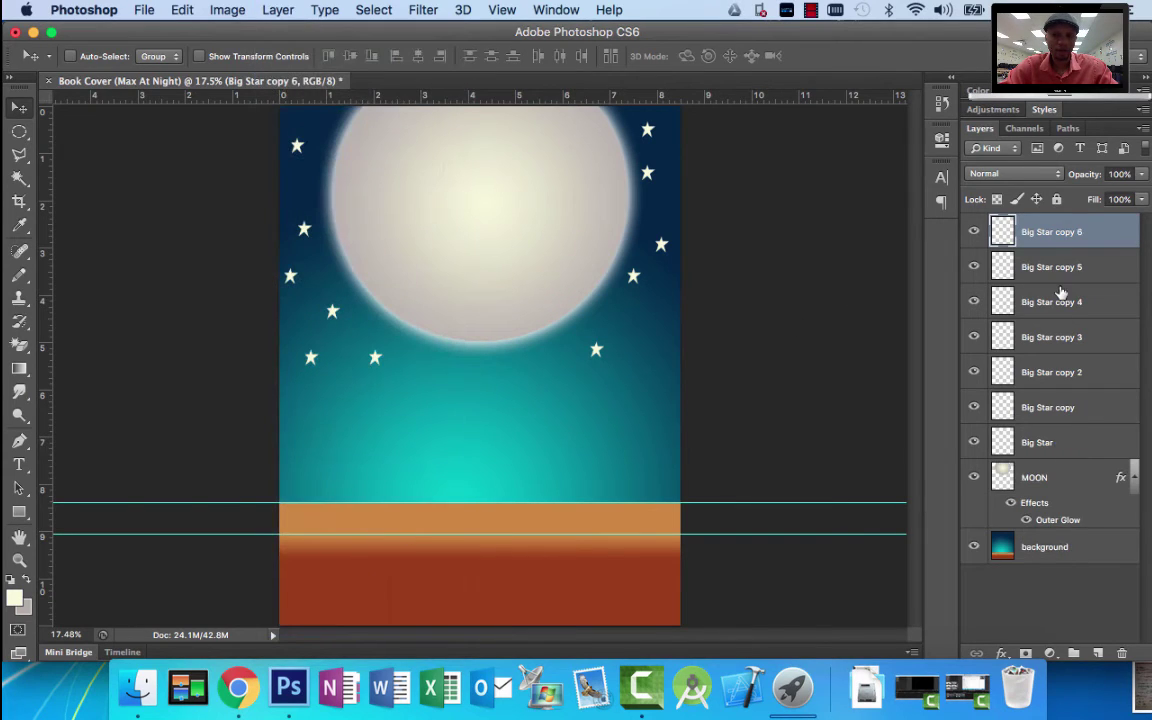
Merge the remaining star copies into Big Star copy with Cmd+E, check its visibility, and select Big Star.
key(super+e)
key(super+e)
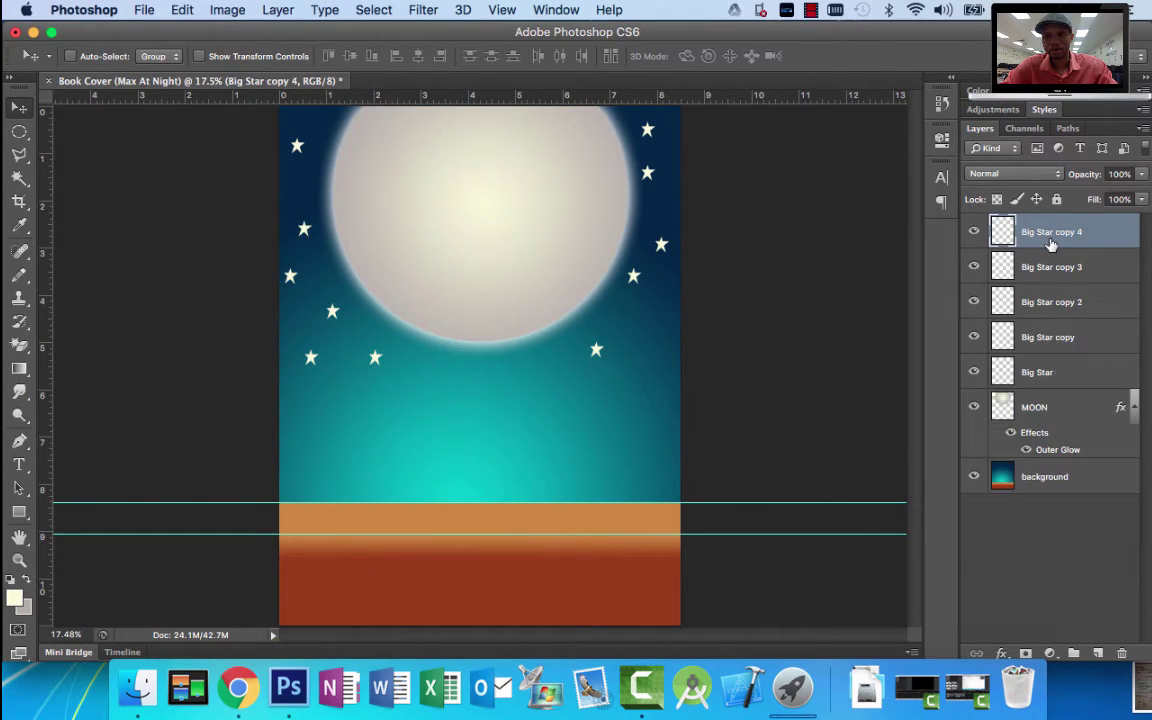
key(super+e)
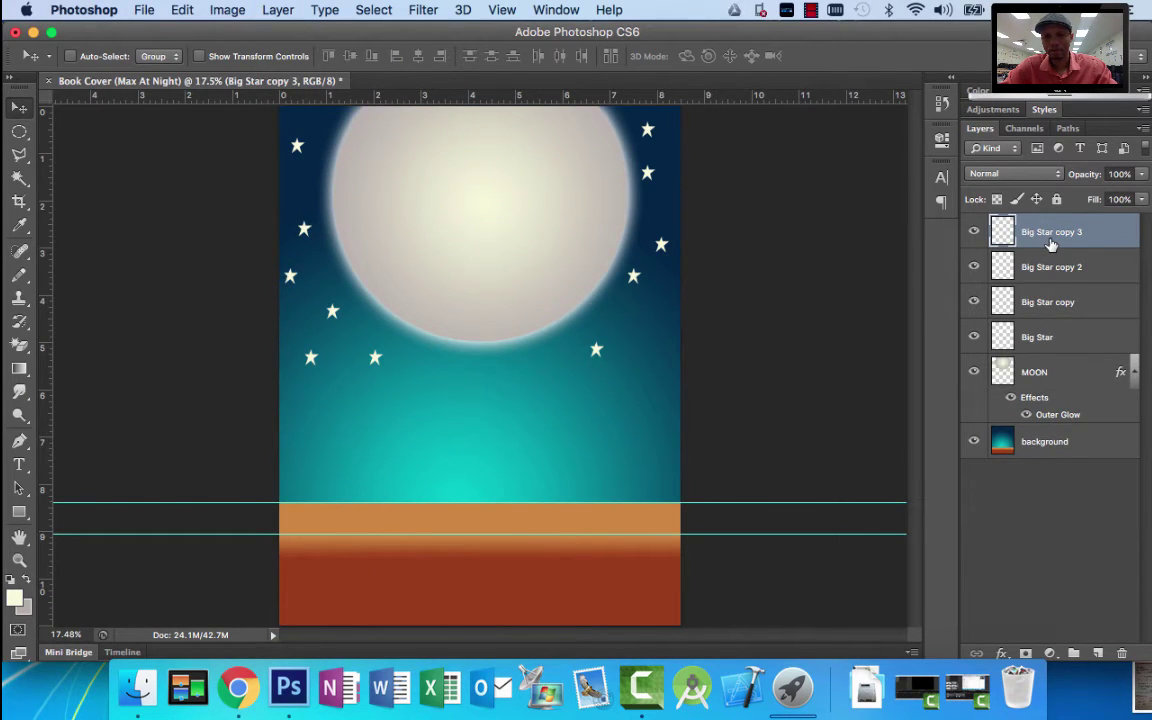
key(super+e)
key(super+e)
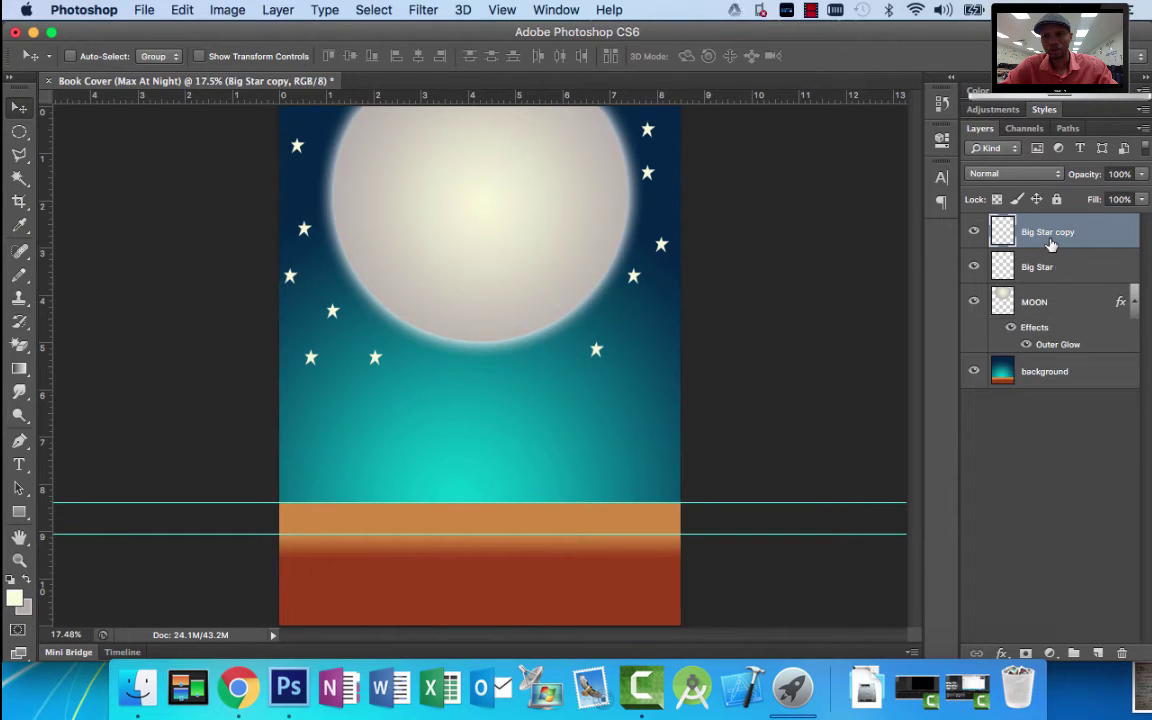
click(974, 232)
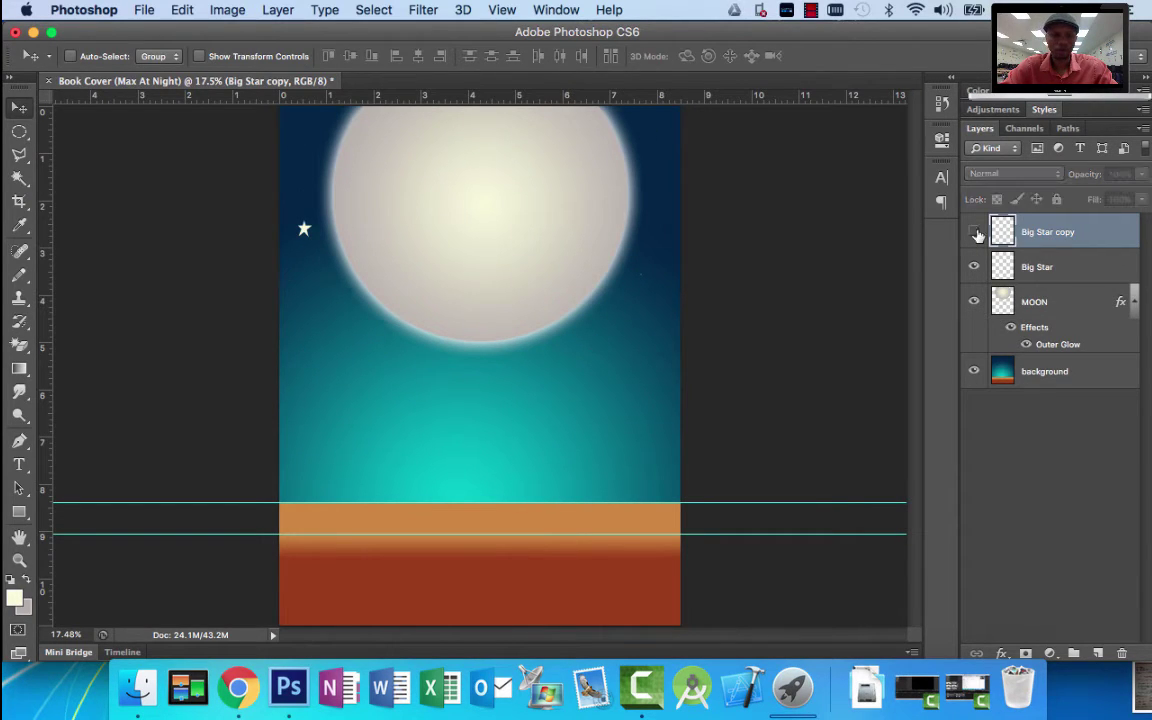
click(977, 233)
click(977, 233)
click(977, 233)
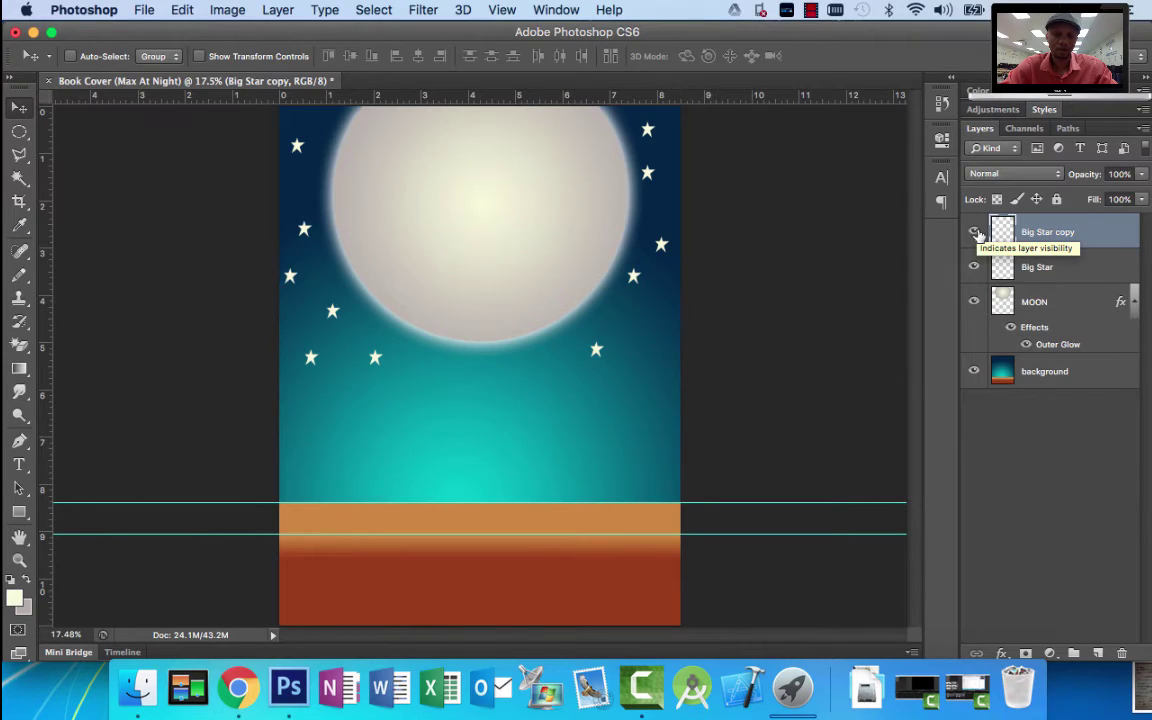
click(1040, 278)
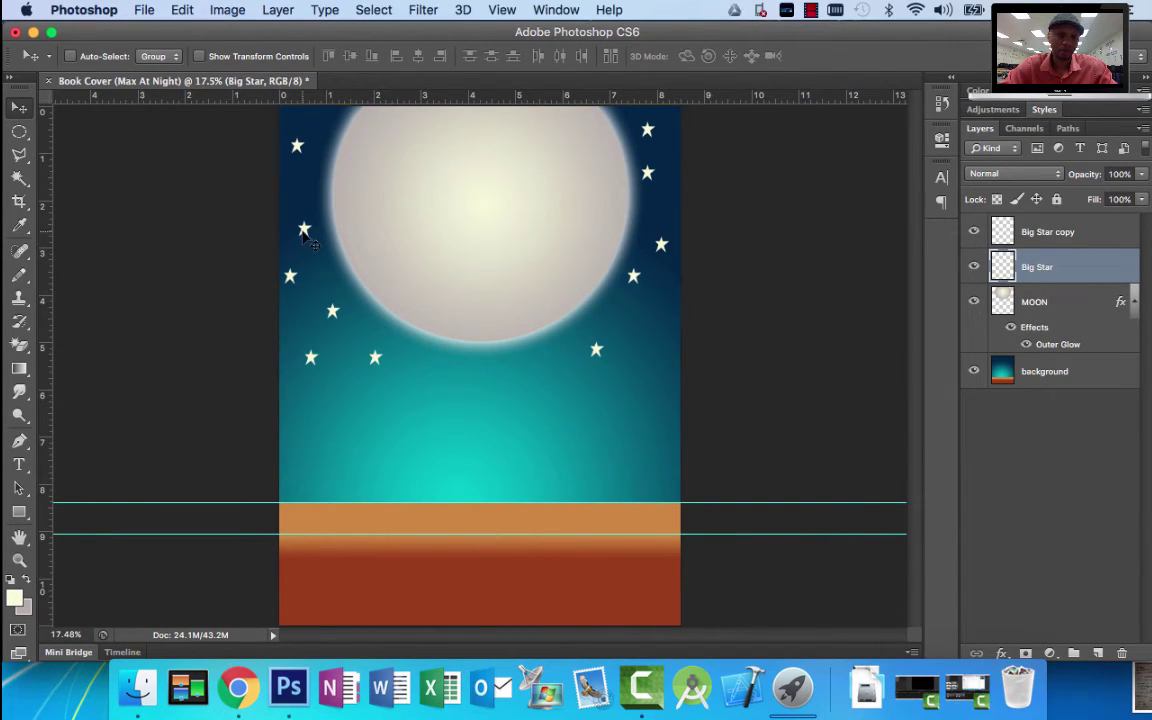
Duplicate a star into the sky below the moon and shrink the copy to about 55%.
drag(306, 234, 452, 409)
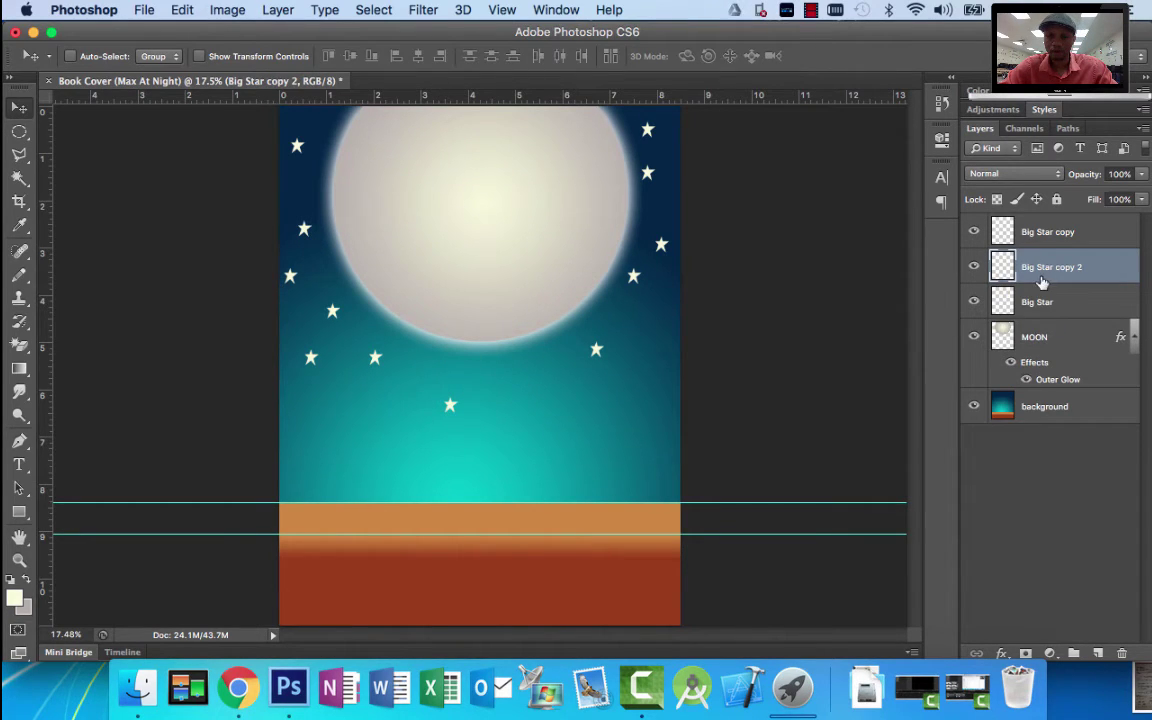
click(199, 57)
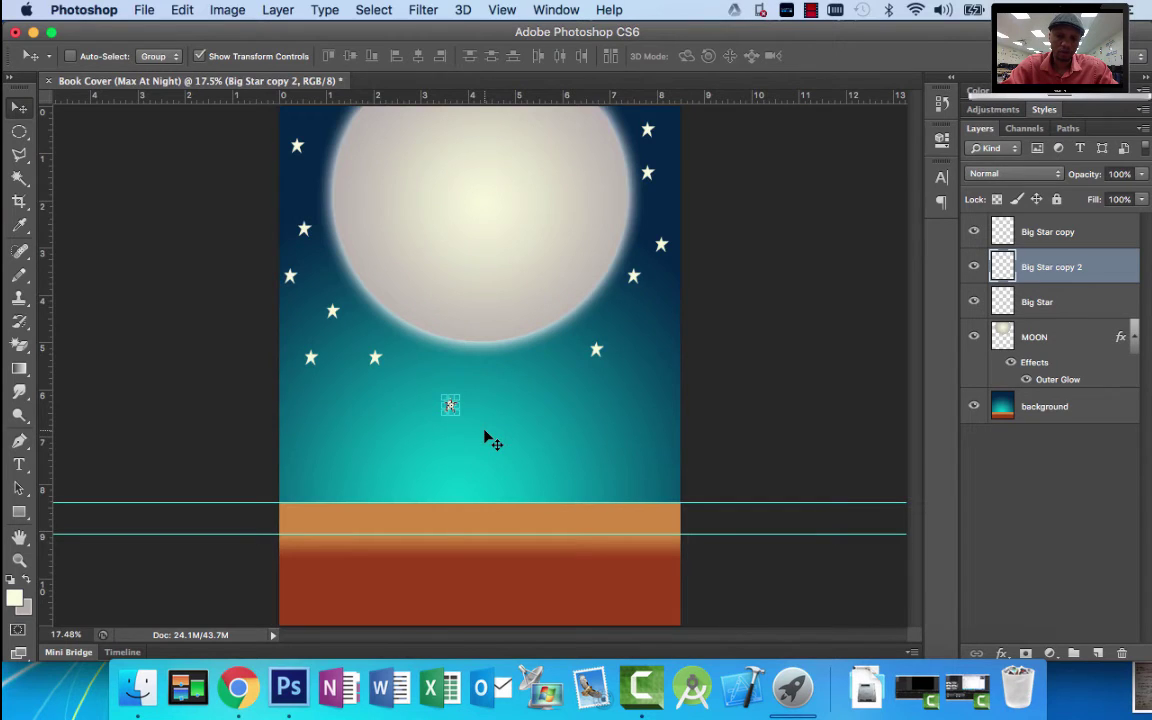
key(super+equal)
key(super+equal)
key(super+equal)
key(super+equal)
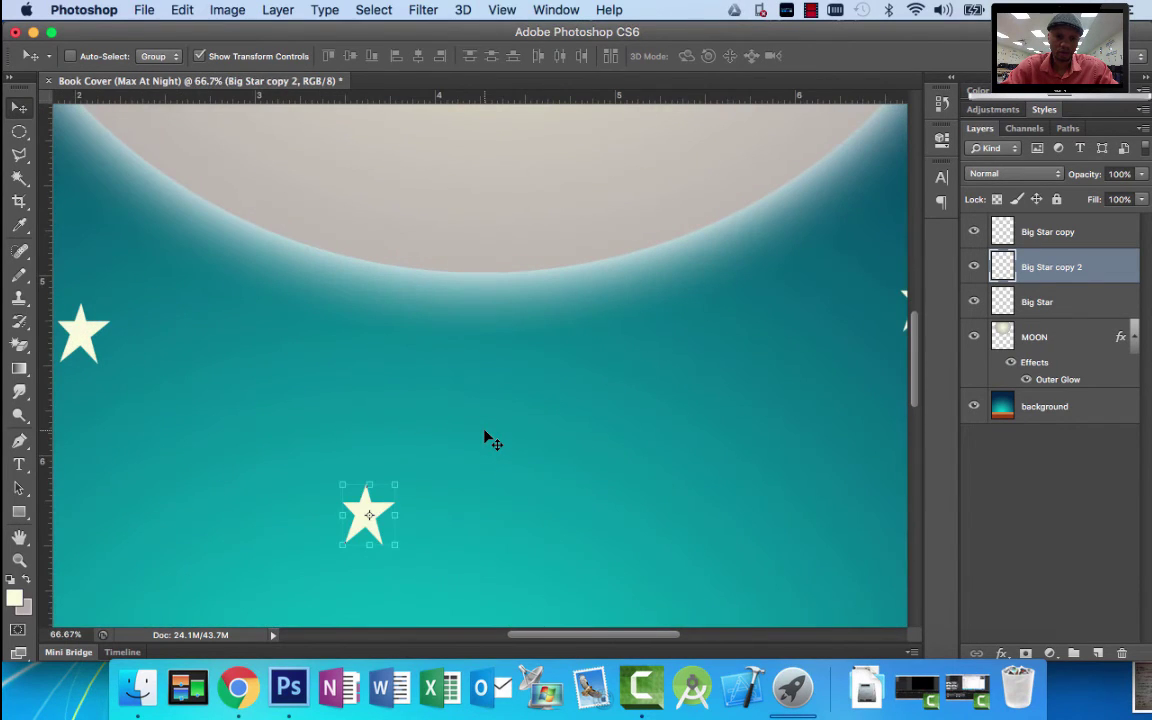
drag(395, 544, 372, 516)
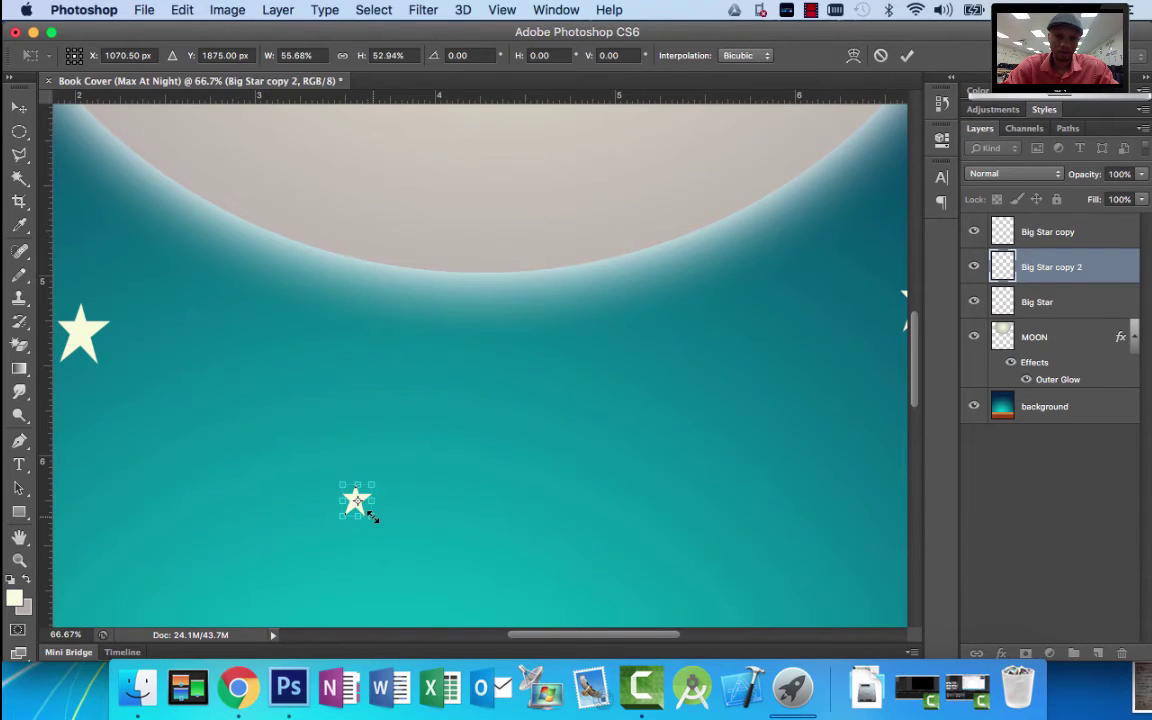
key(Return)
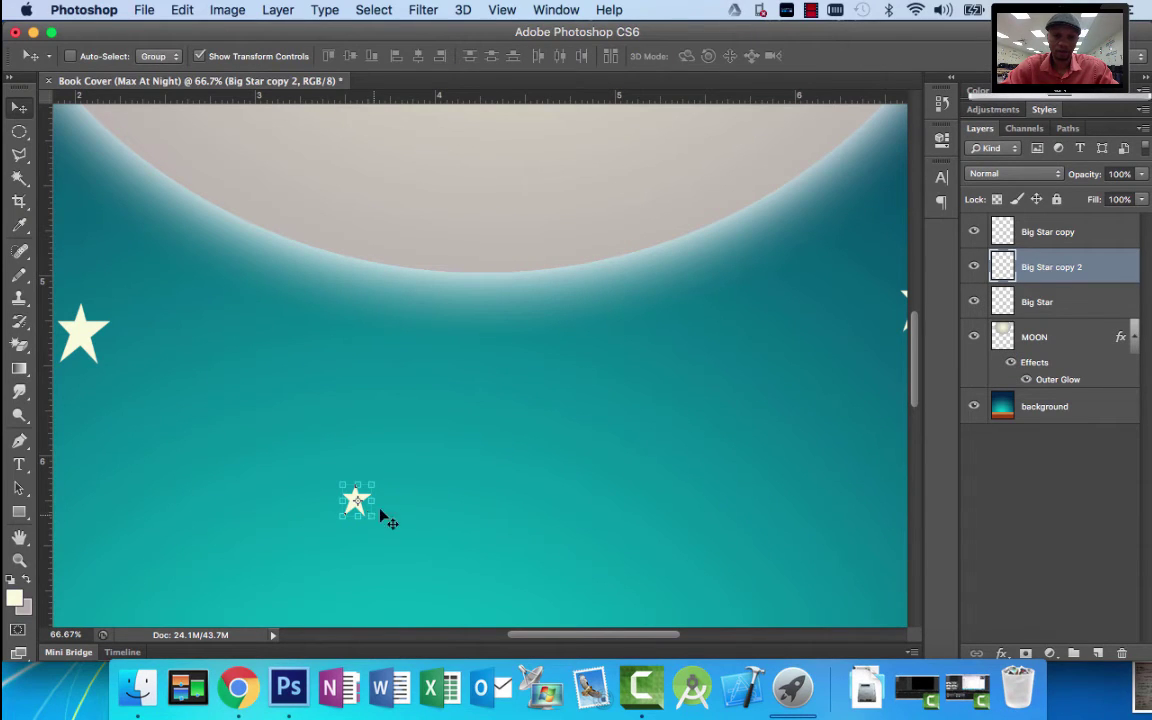
click(203, 57)
key(super+0)
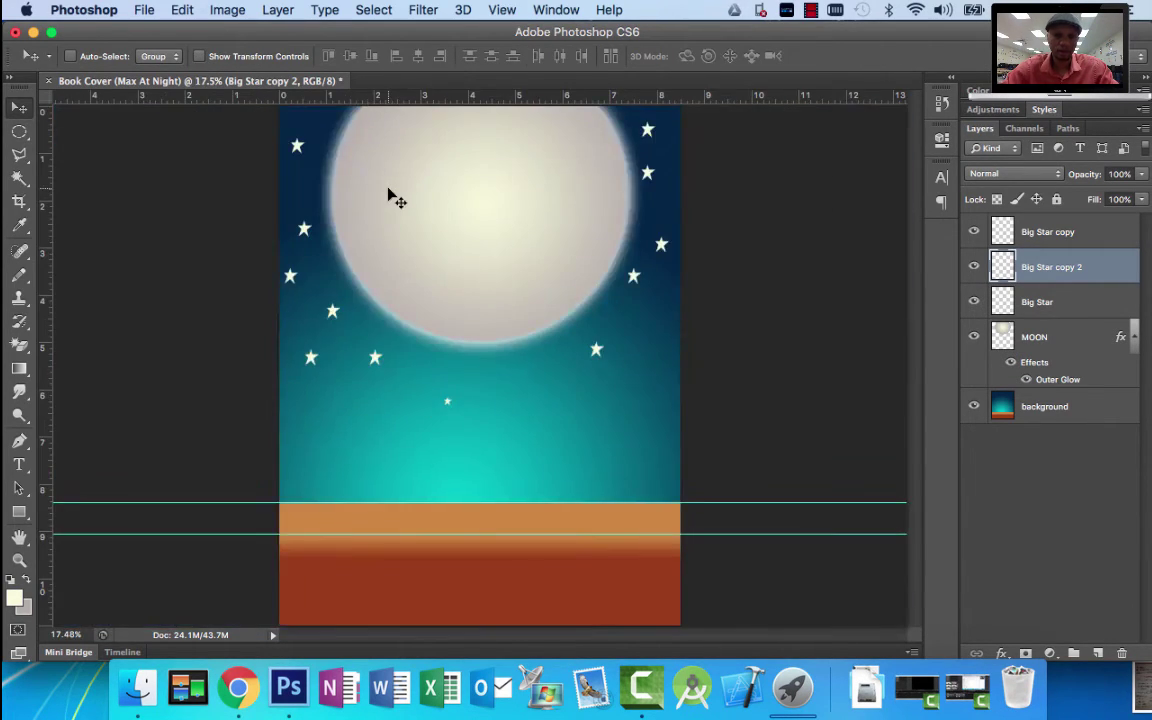
Rename the Big Star copy 2 layer to 'medium star'.
double_click(1058, 268)
text(medium)
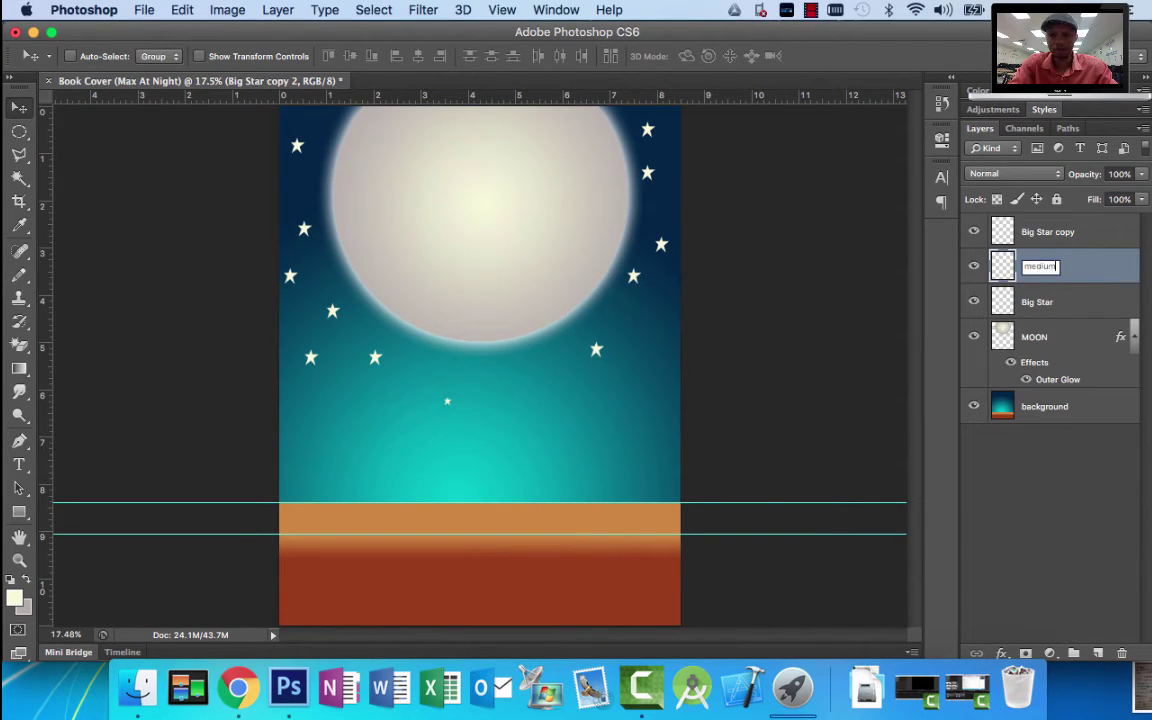
text( star)
key(Return)
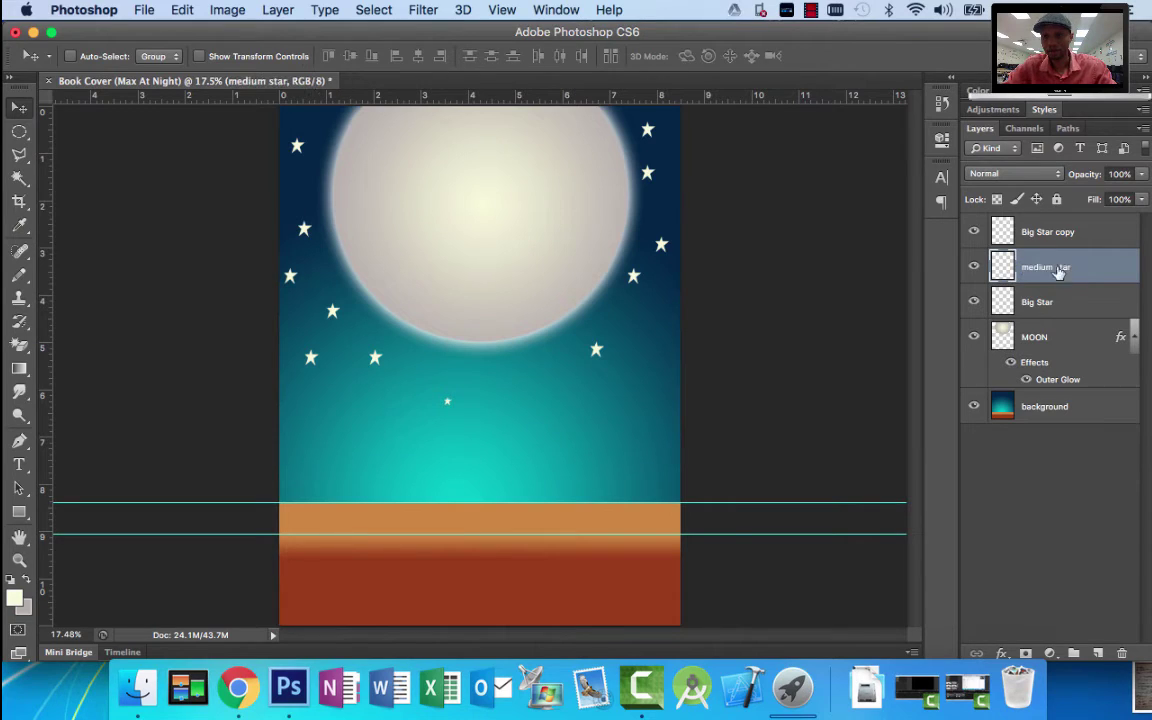
Move Big Star copy below medium star and merge it down into the Big Star layer.
click(1058, 232)
drag(1058, 232, 1020, 266)
click(975, 267)
click(975, 267)
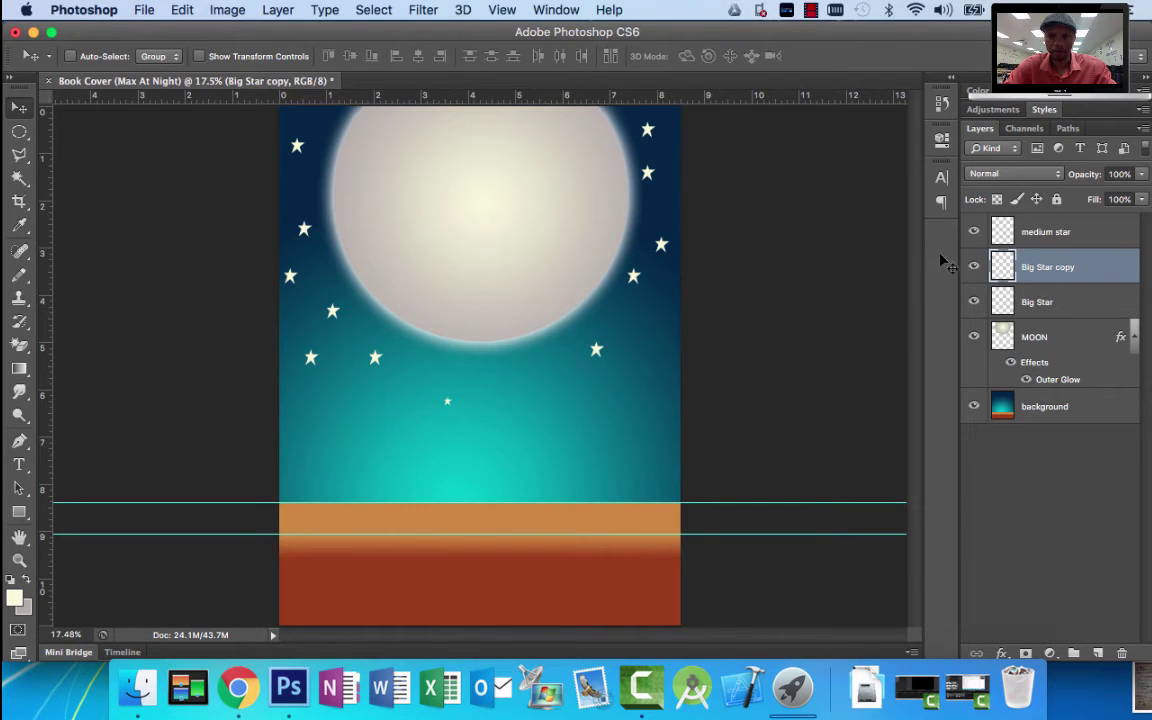
click(278, 10)
scroll(378, 373, down, 3)
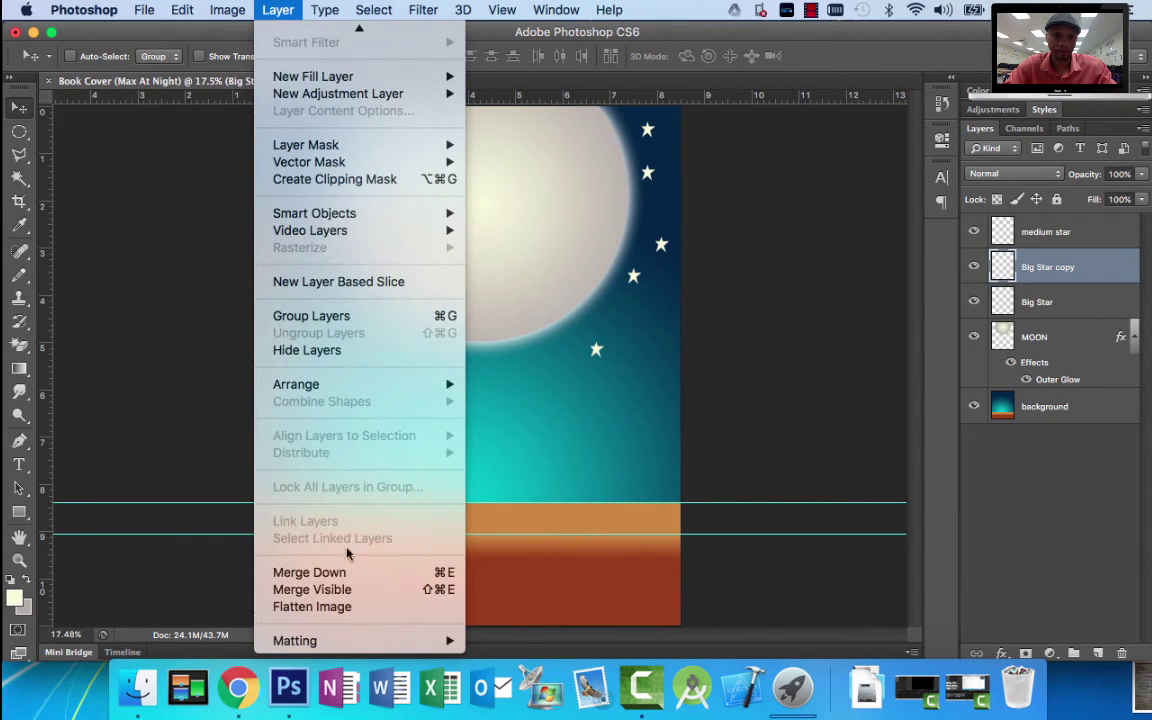
click(340, 573)
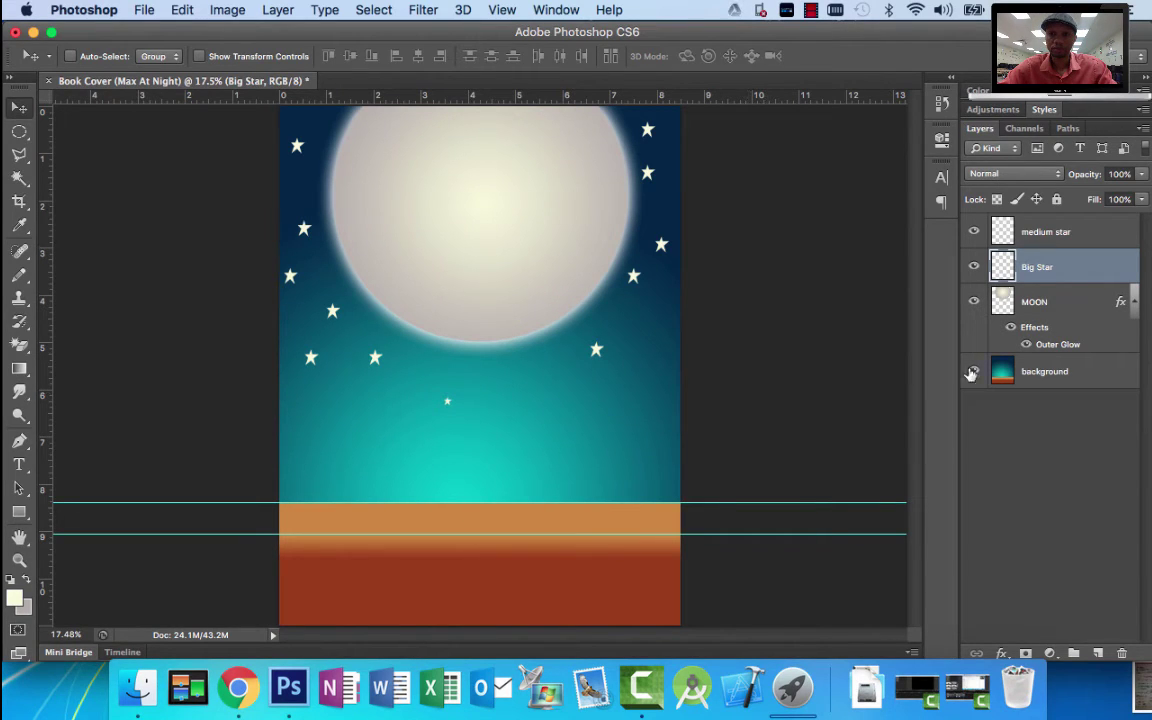
click(1058, 236)
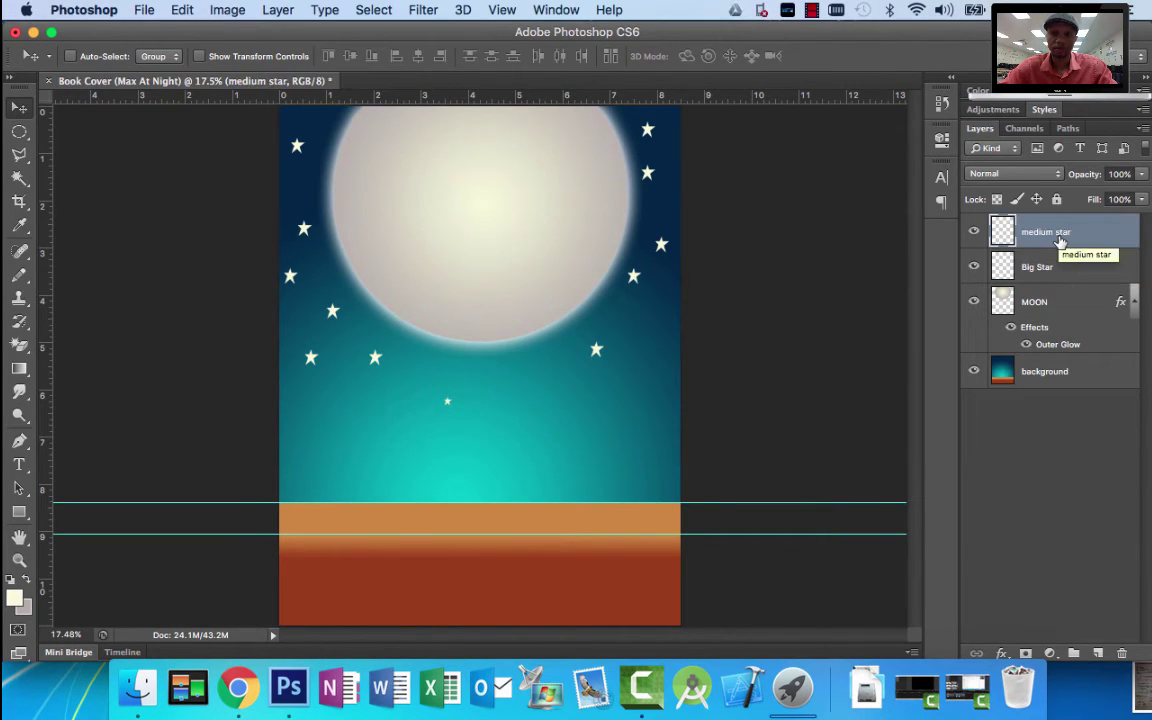
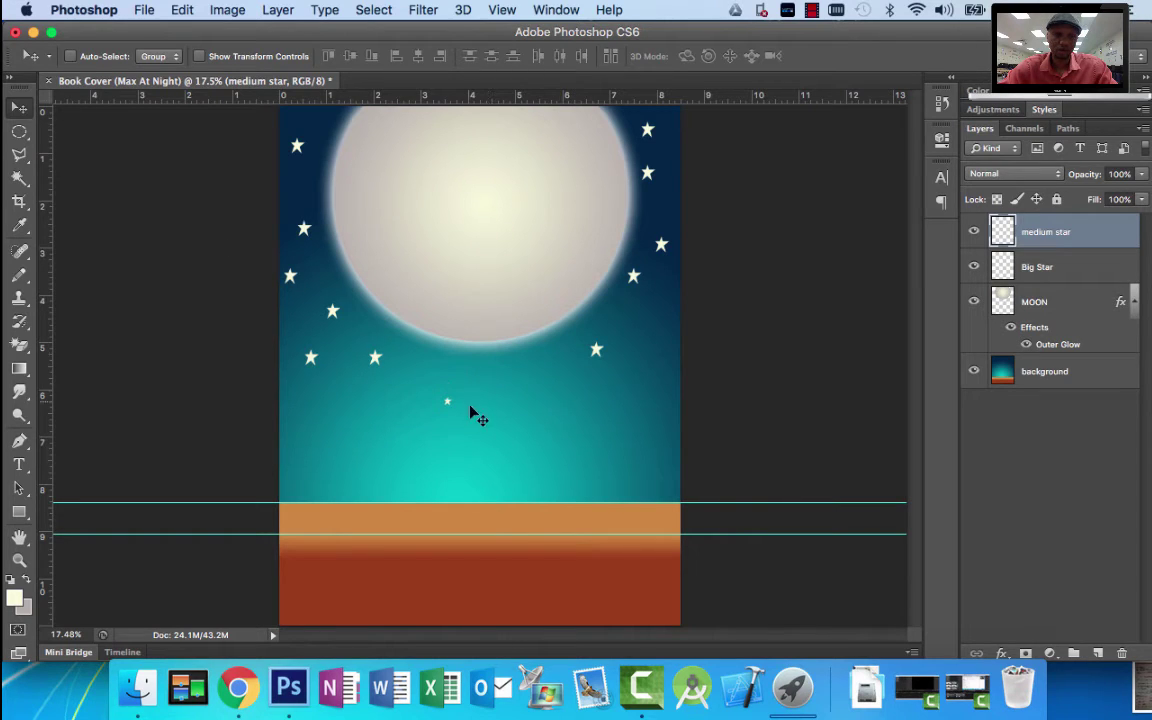
Alt-drag the tiny star to scatter five more copies around the moon.
drag(457, 408, 362, 330)
drag(358, 328, 323, 272)
drag(323, 272, 290, 196)
drag(290, 196, 546, 371)
drag(546, 371, 667, 170)
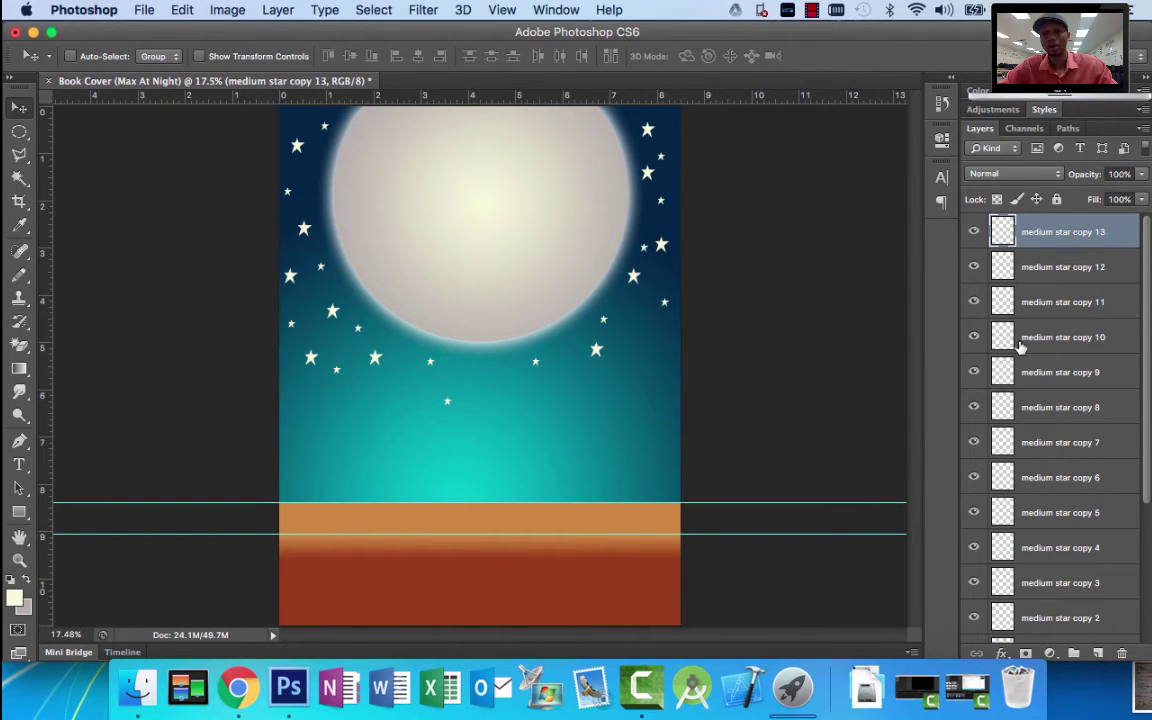
scroll(1020, 346, down, 5)
scroll(1020, 346, up, 5)
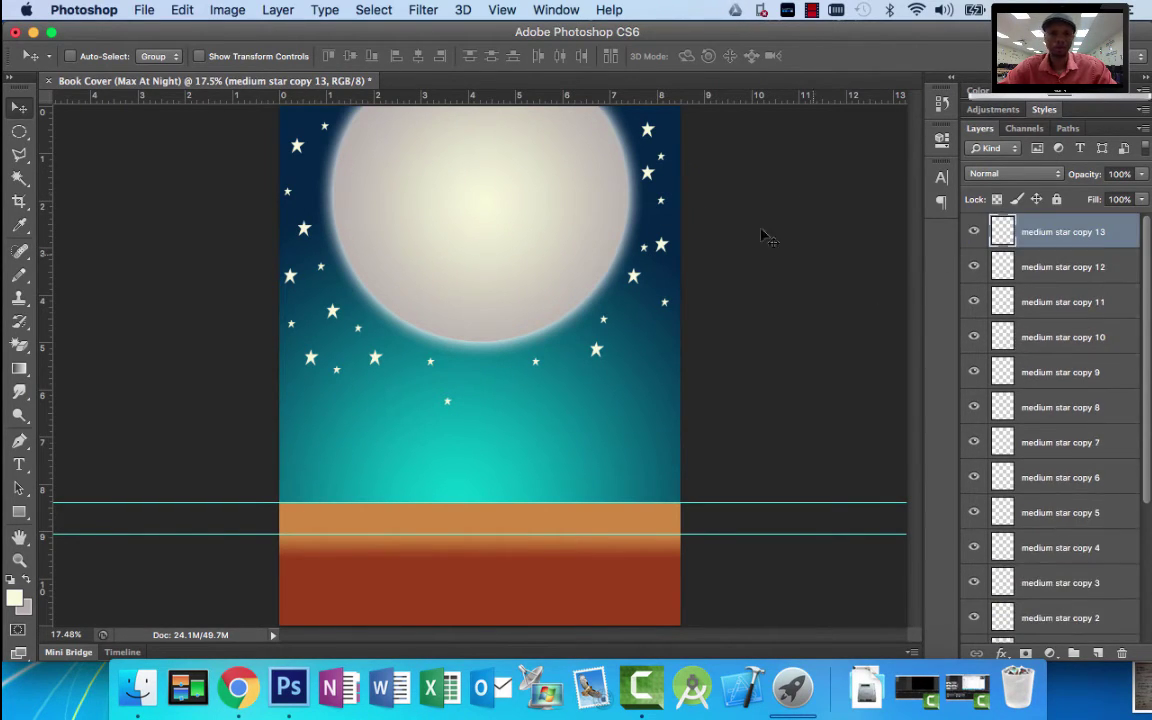
Merge the tiny star copies into one hidden 'medium star copy' layer, then select medium star.
click(228, 10)
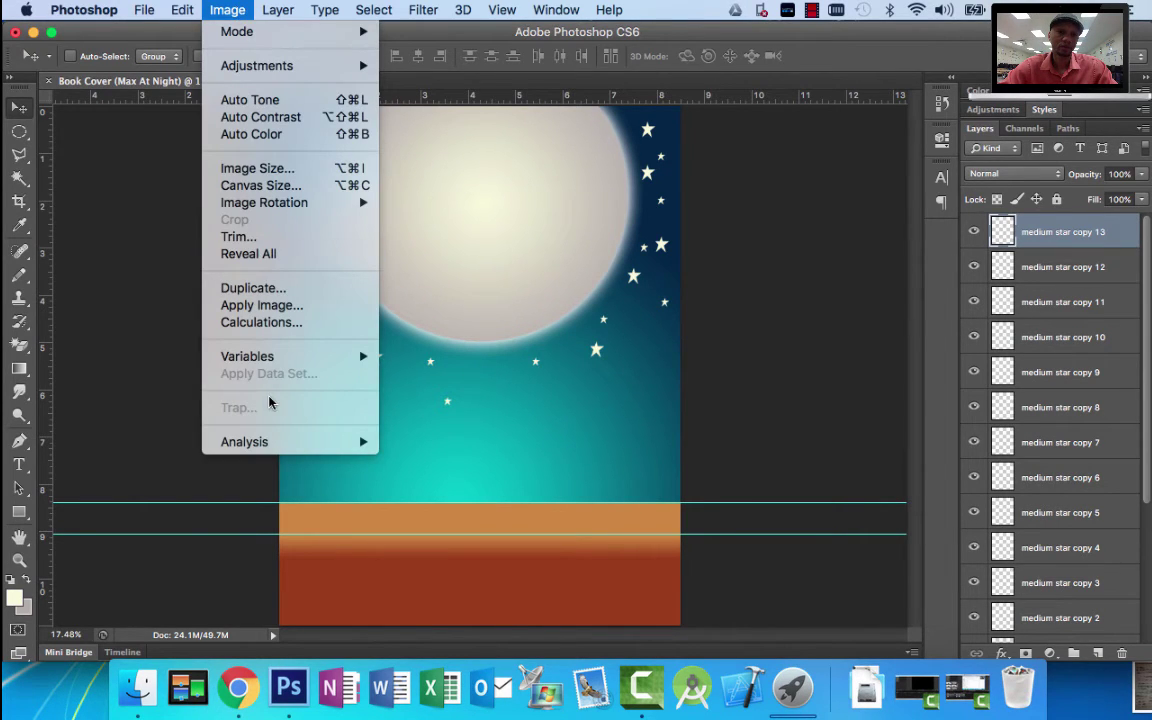
mouse_move(276, 10)
scroll(374, 564, down, 2)
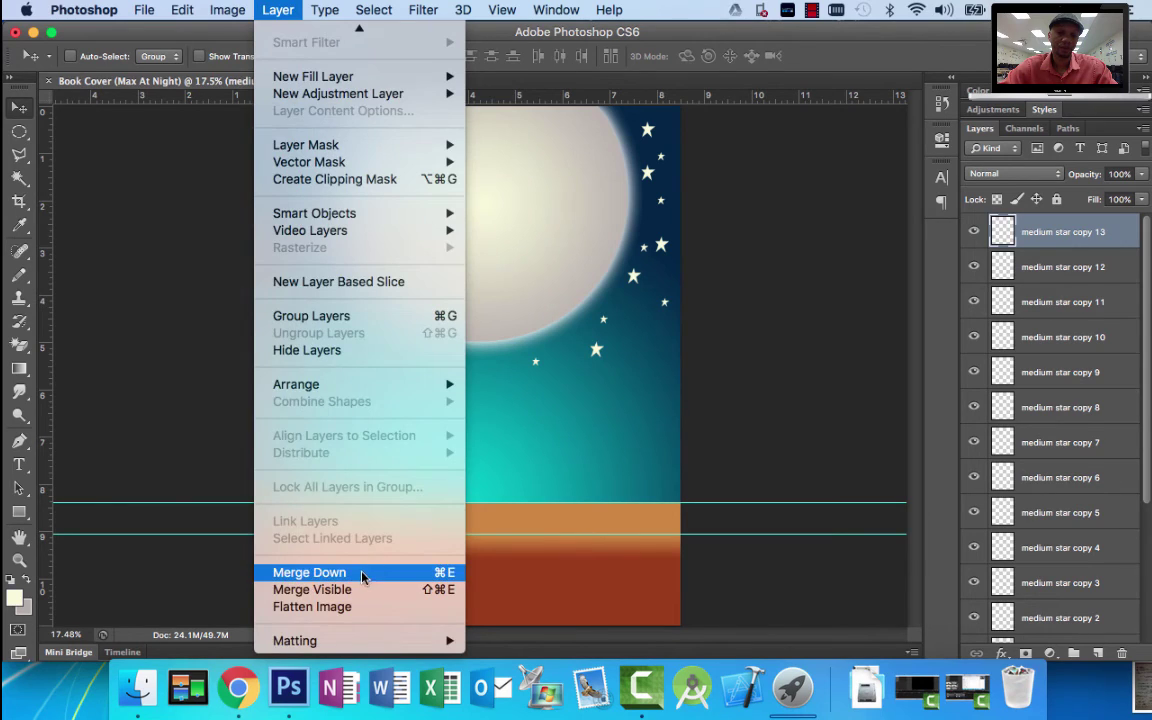
click(366, 571)
key(super+e)
key(super+e)
key(super+e)
key(super+e)
key(super+e)
key(super+e)
key(super+e)
key(super+e)
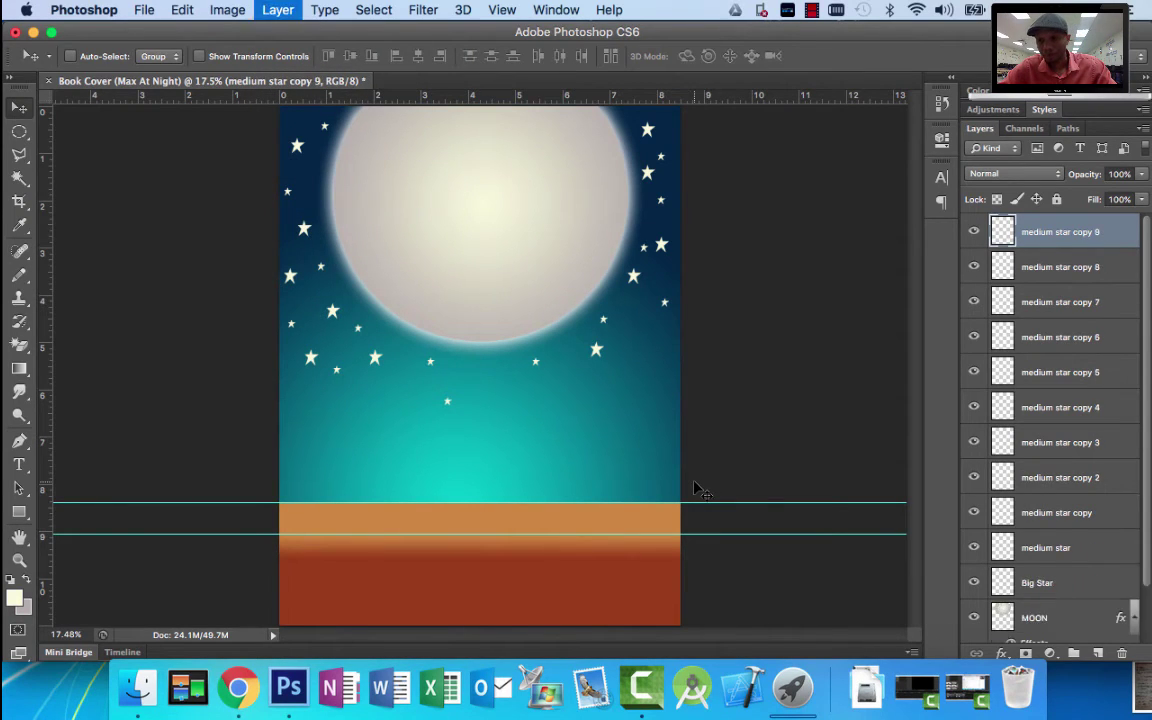
key(super+e)
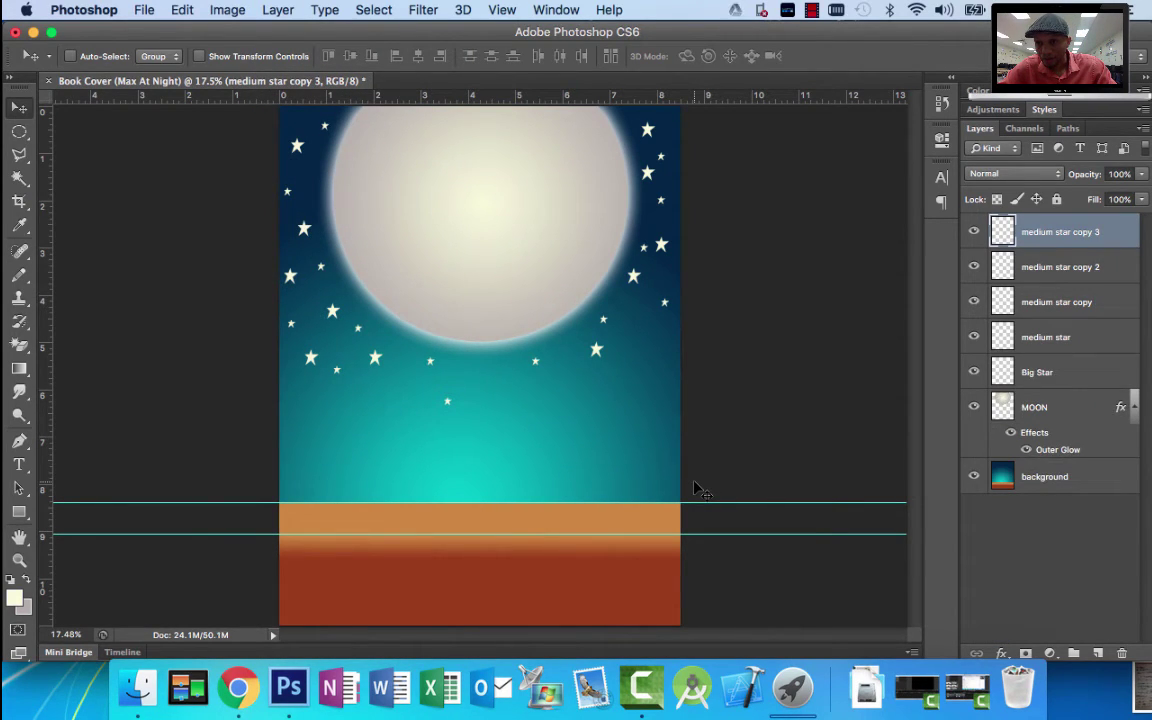
key(super+e)
key(super+e)
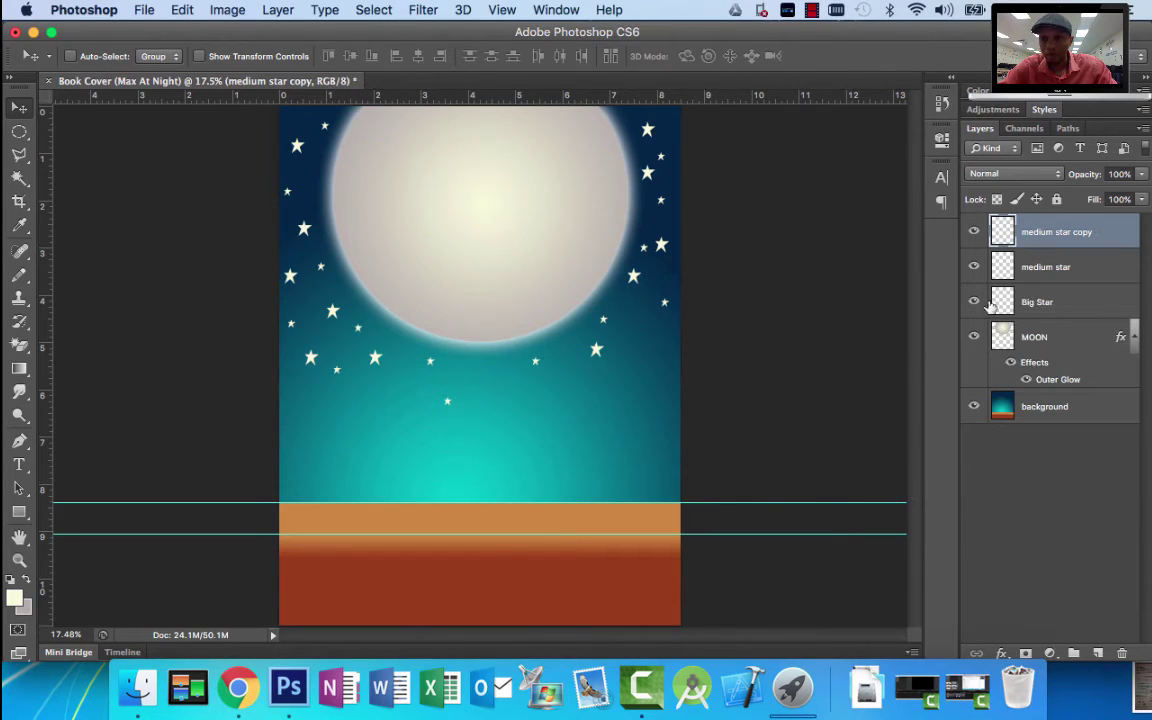
click(972, 231)
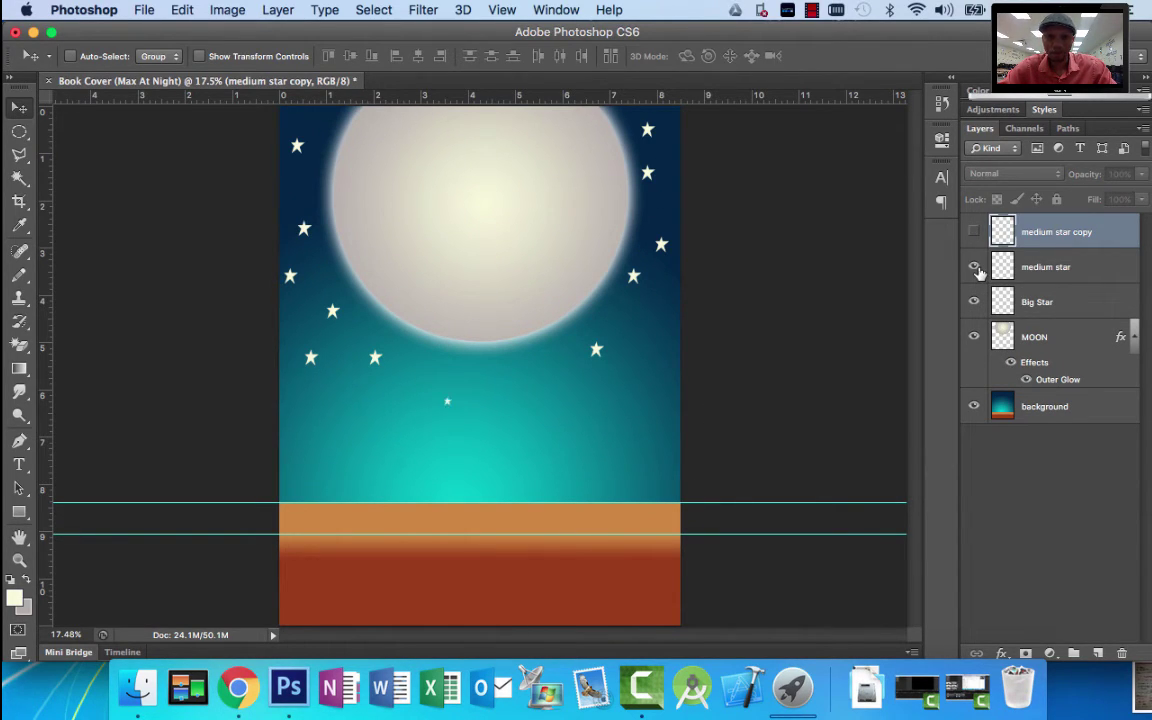
click(1045, 268)
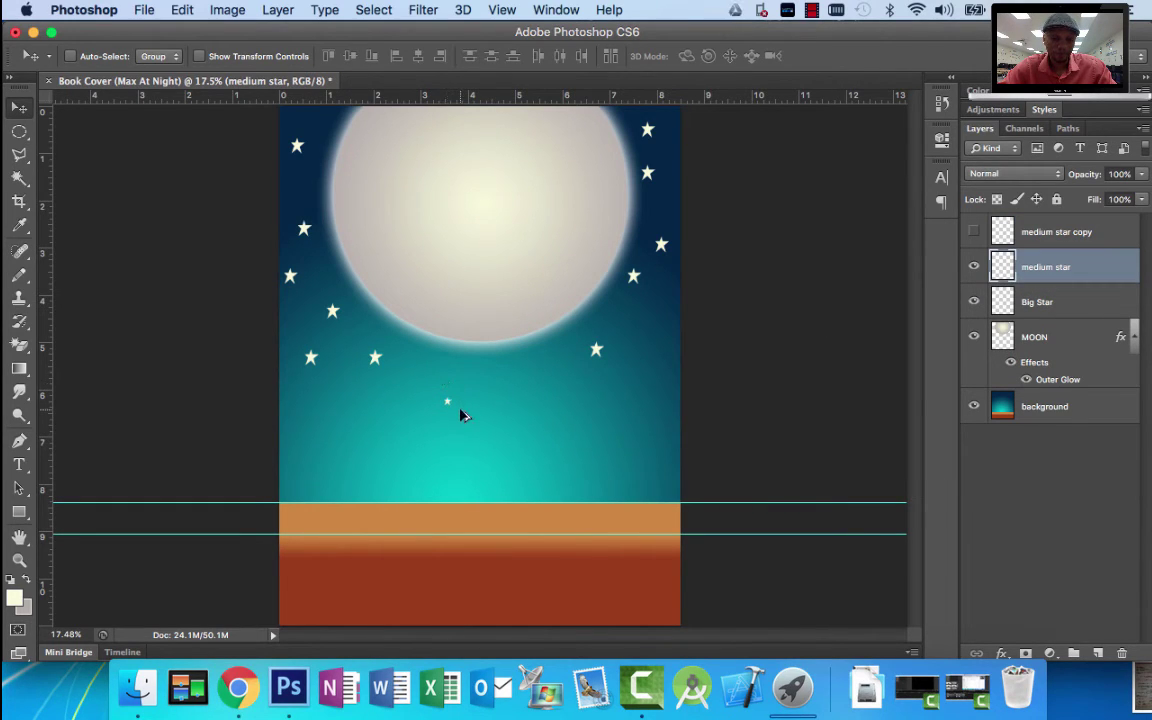
Duplicate the tiny star just up-right of it and name the new layer 'small star'.
drag(462, 415, 495, 394)
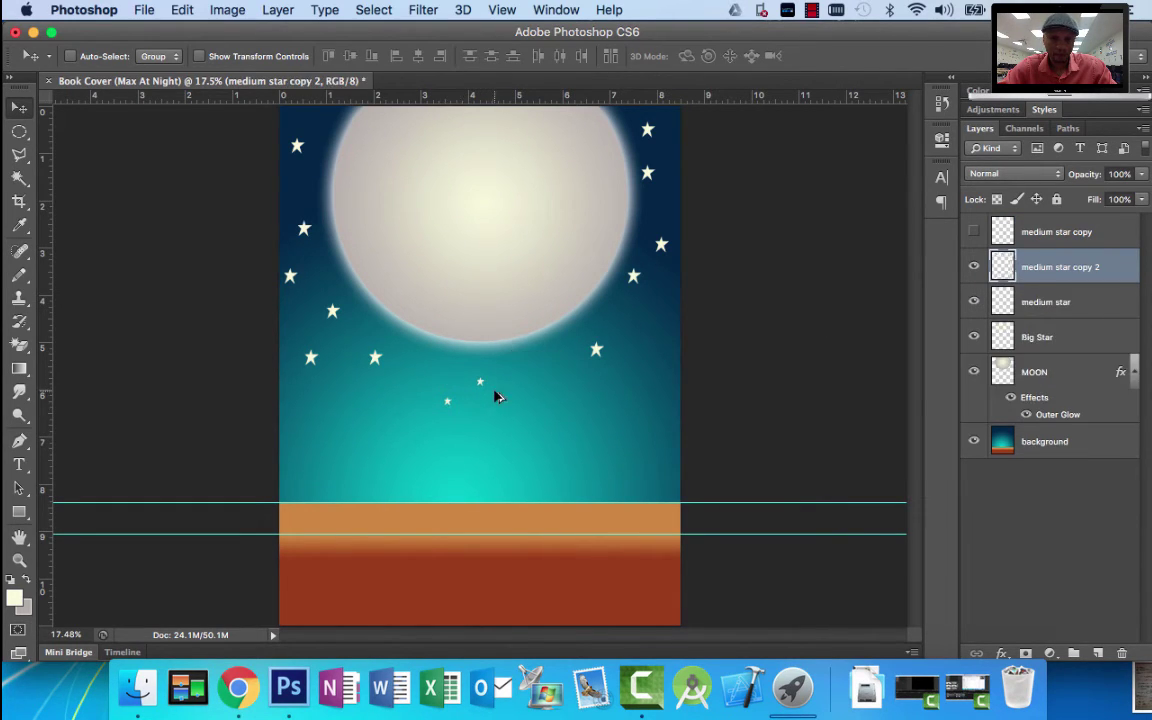
double_click(1030, 267)
text(small st)
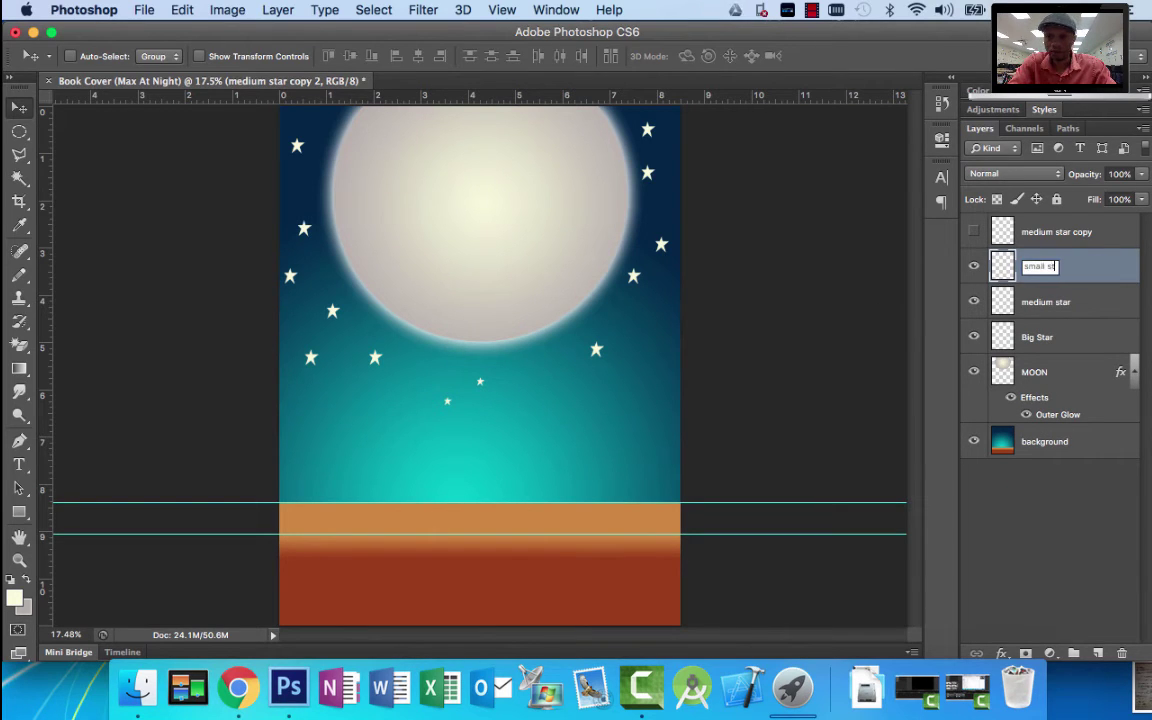
text(ar)
key(Return)
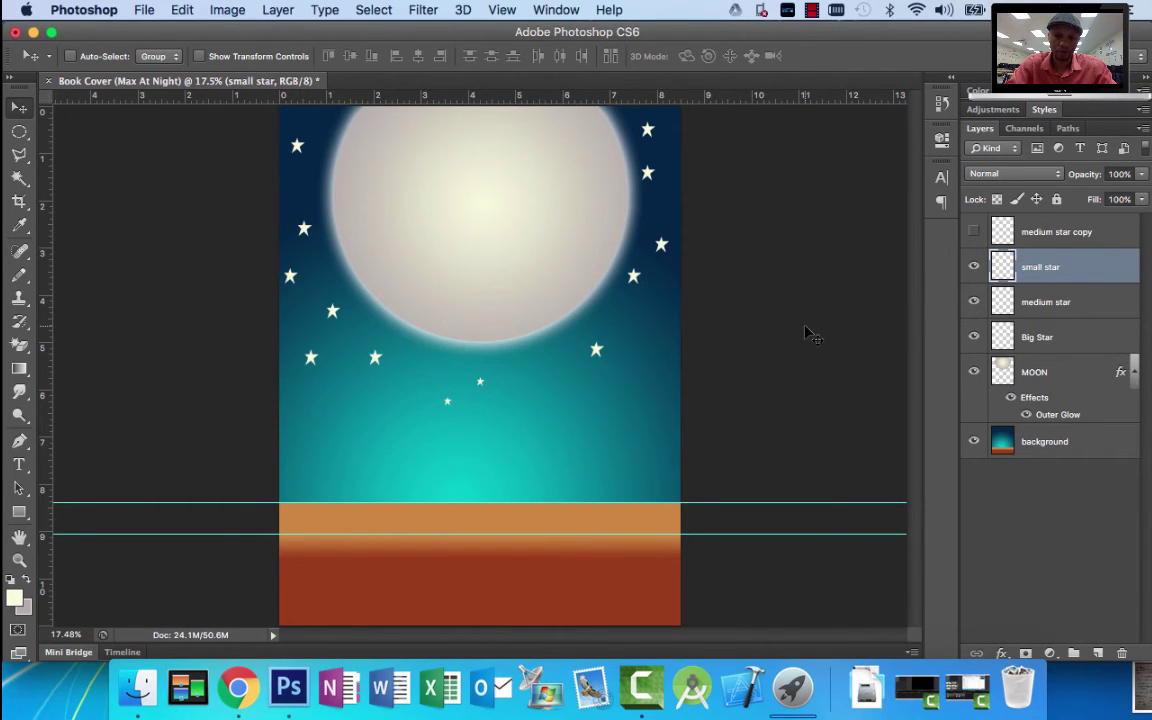
Shrink the small star to about half size, then fit the cover back in view.
key(super+equal)
key(super+equal)
key(super+equal)
key(super+equal)
key(super+equal)
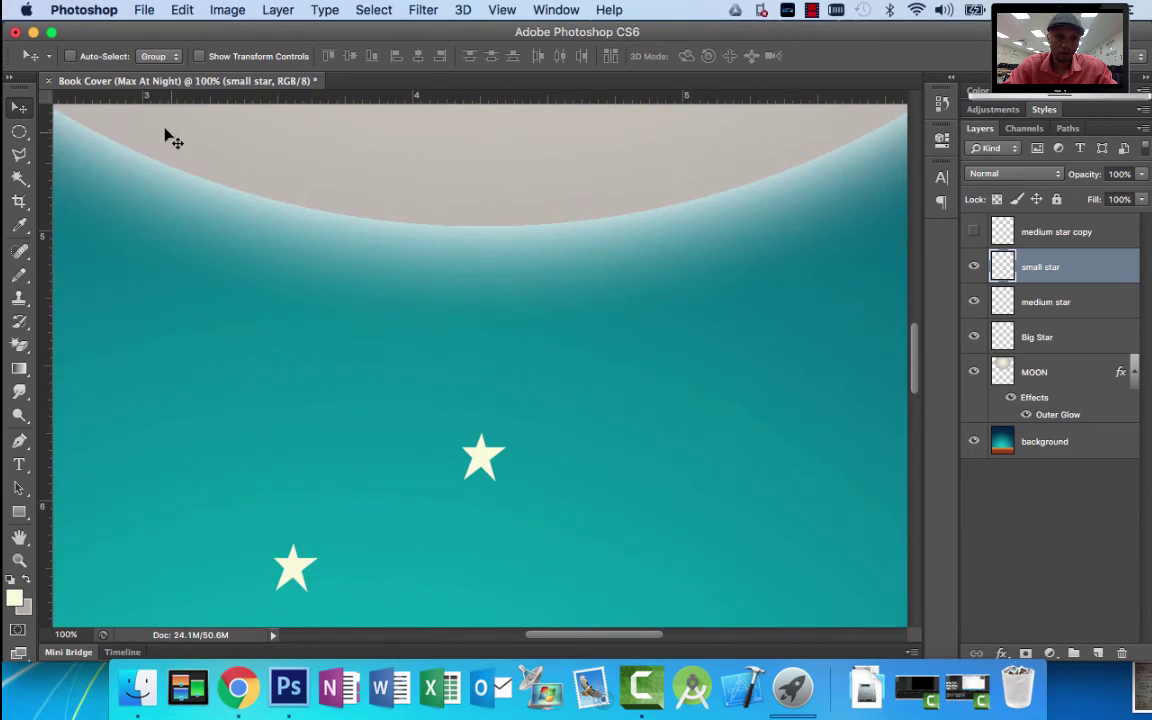
click(200, 57)
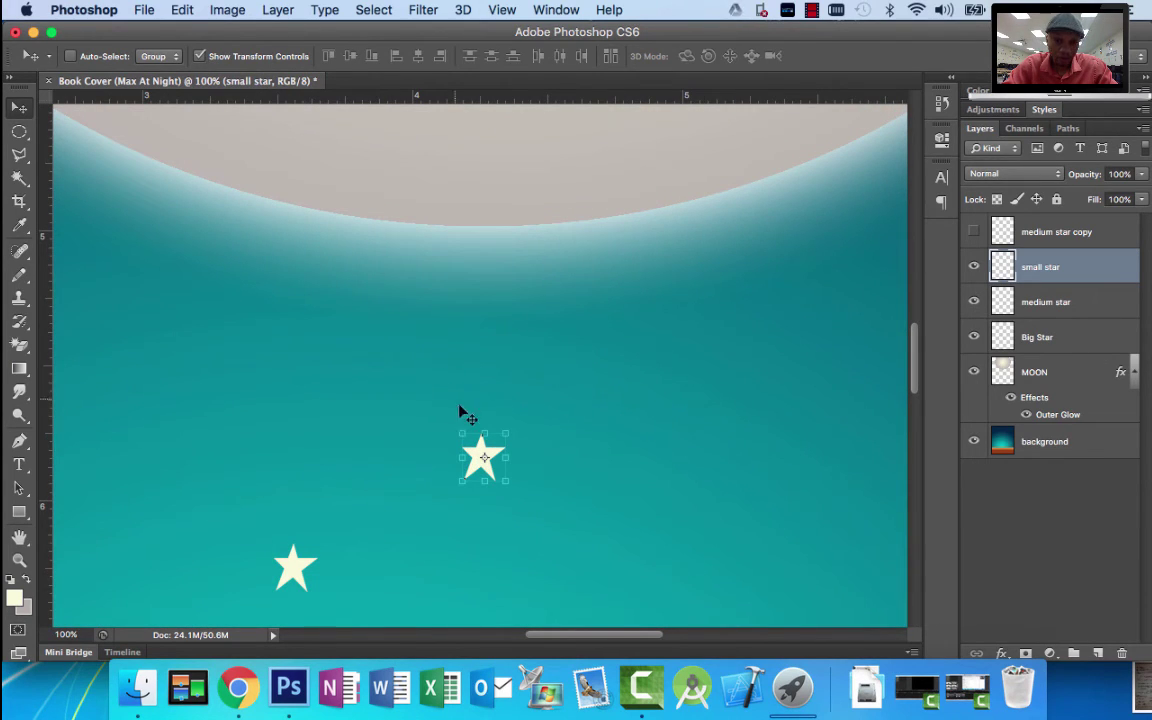
drag(459, 434, 476, 452)
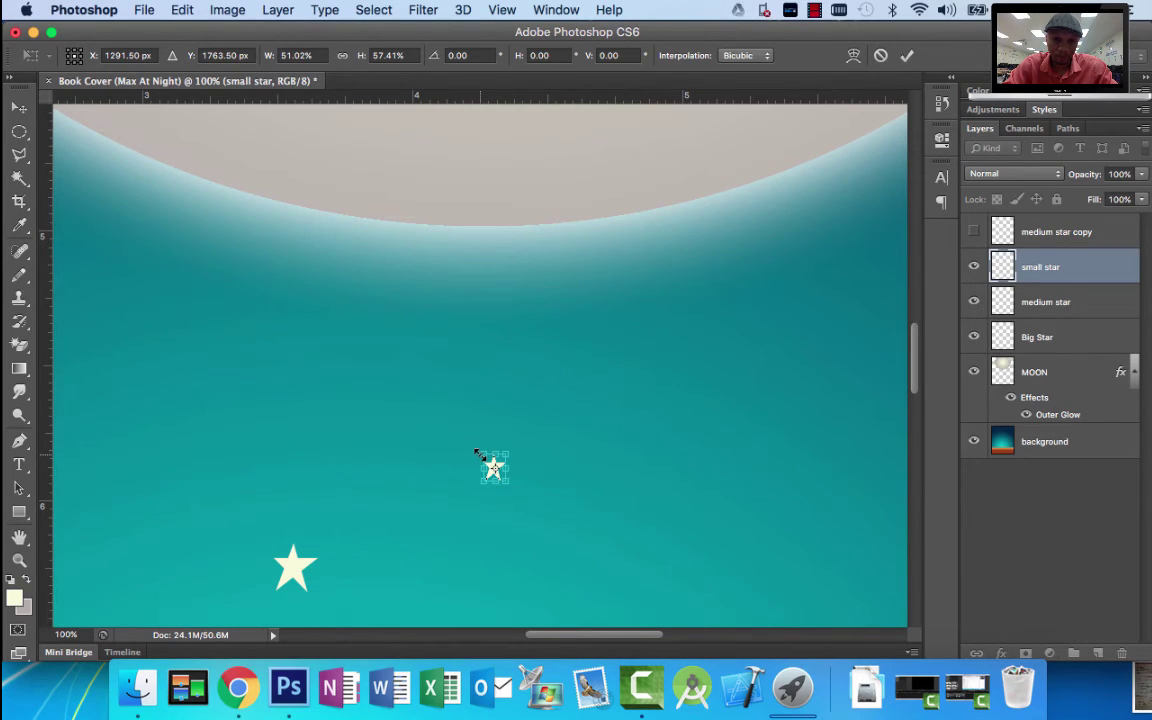
click(476, 452)
key(Return)
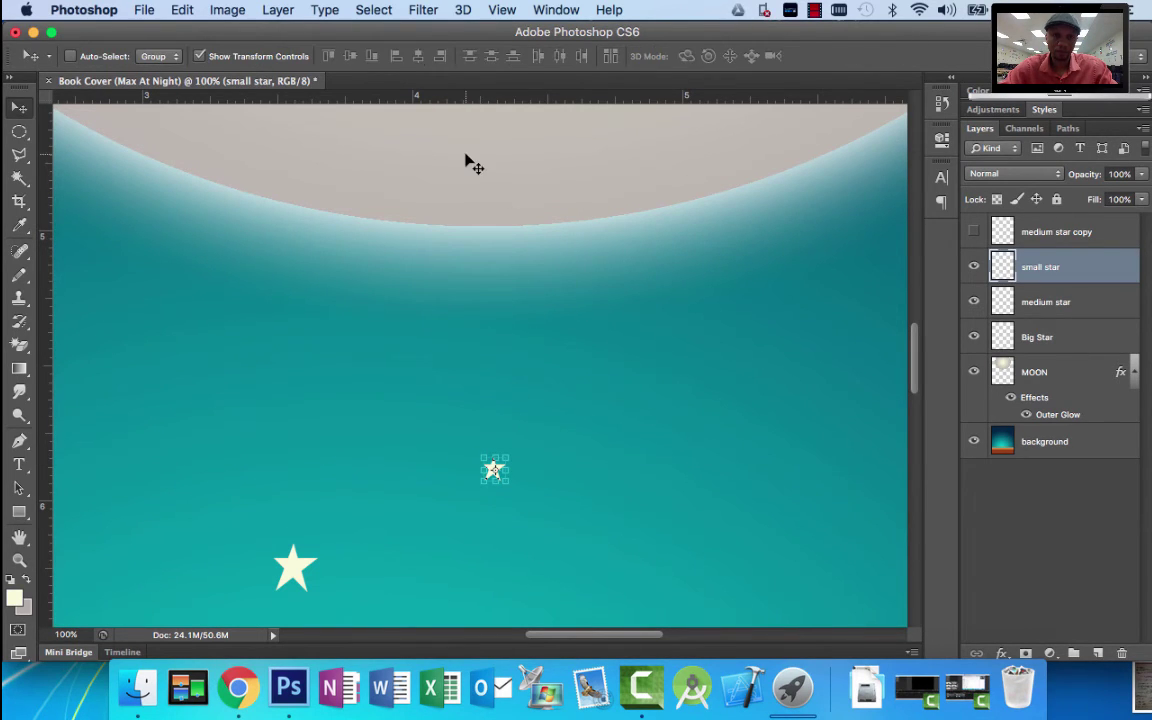
click(200, 56)
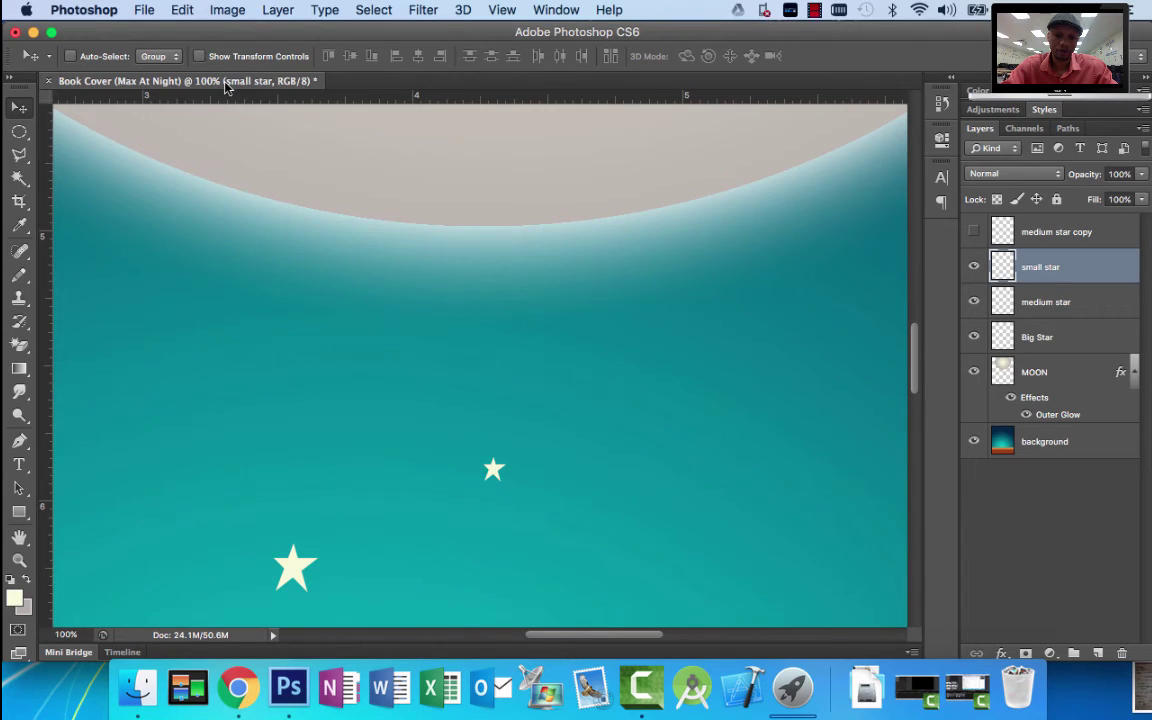
key(super+0)
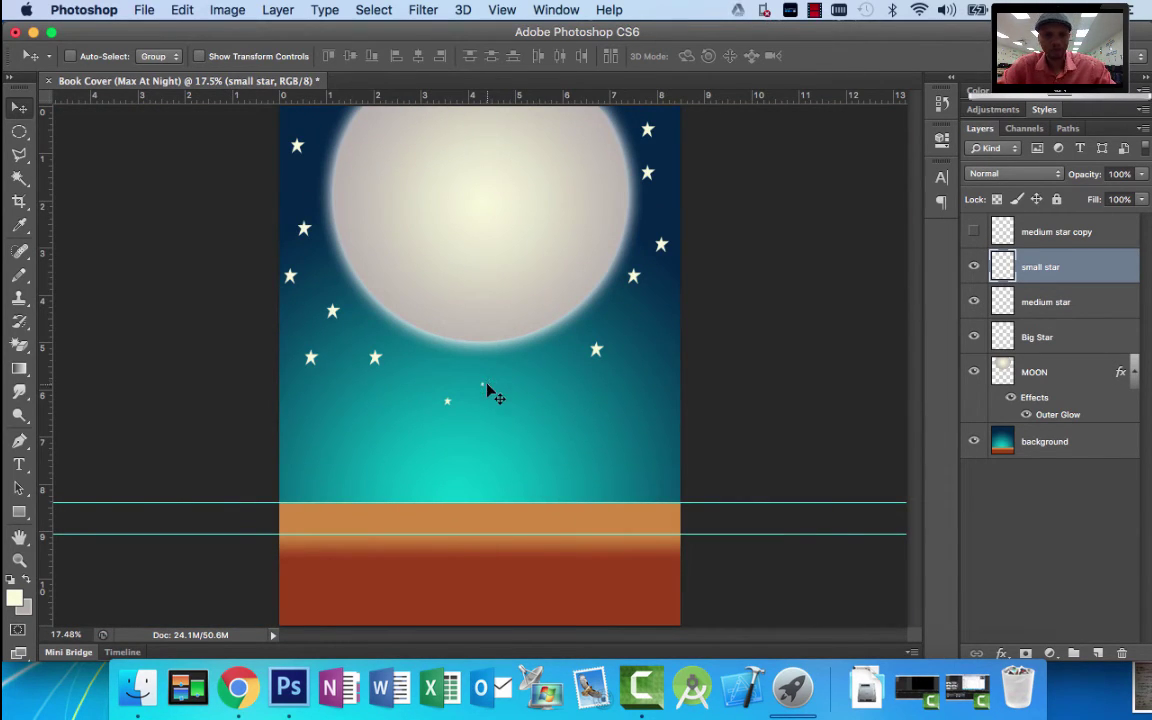
Merge the visible medium star copy into medium star, then copy the smallest star up-left.
drag(1047, 233, 997, 268)
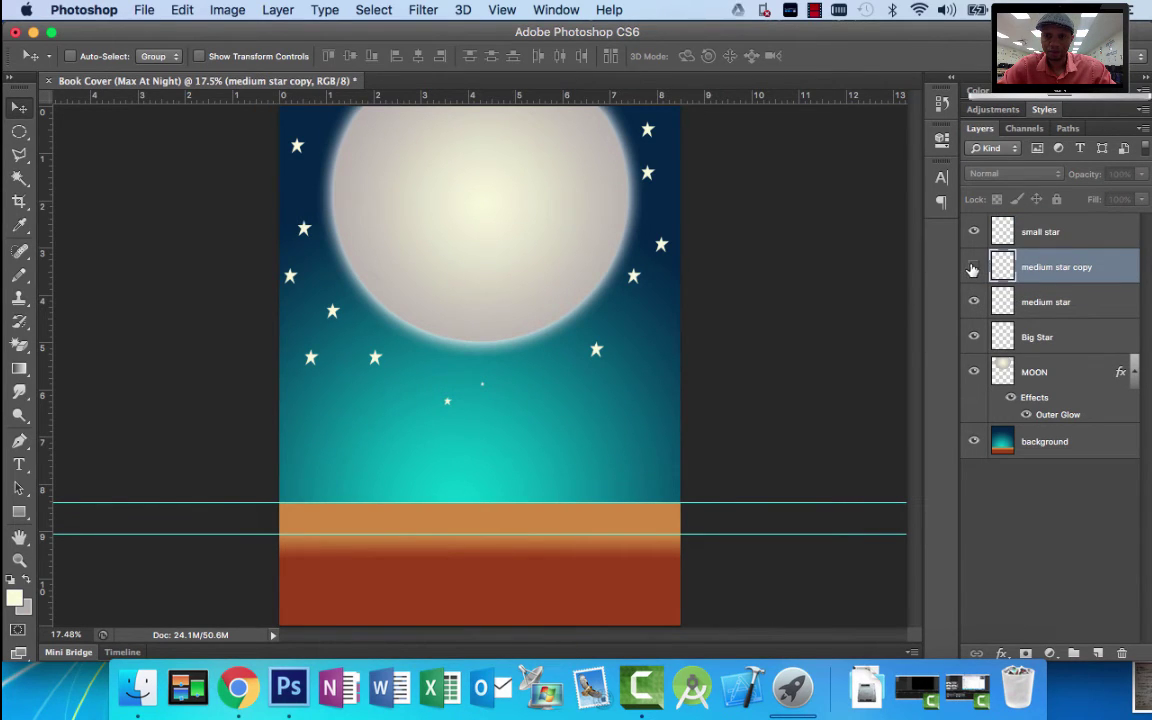
click(973, 268)
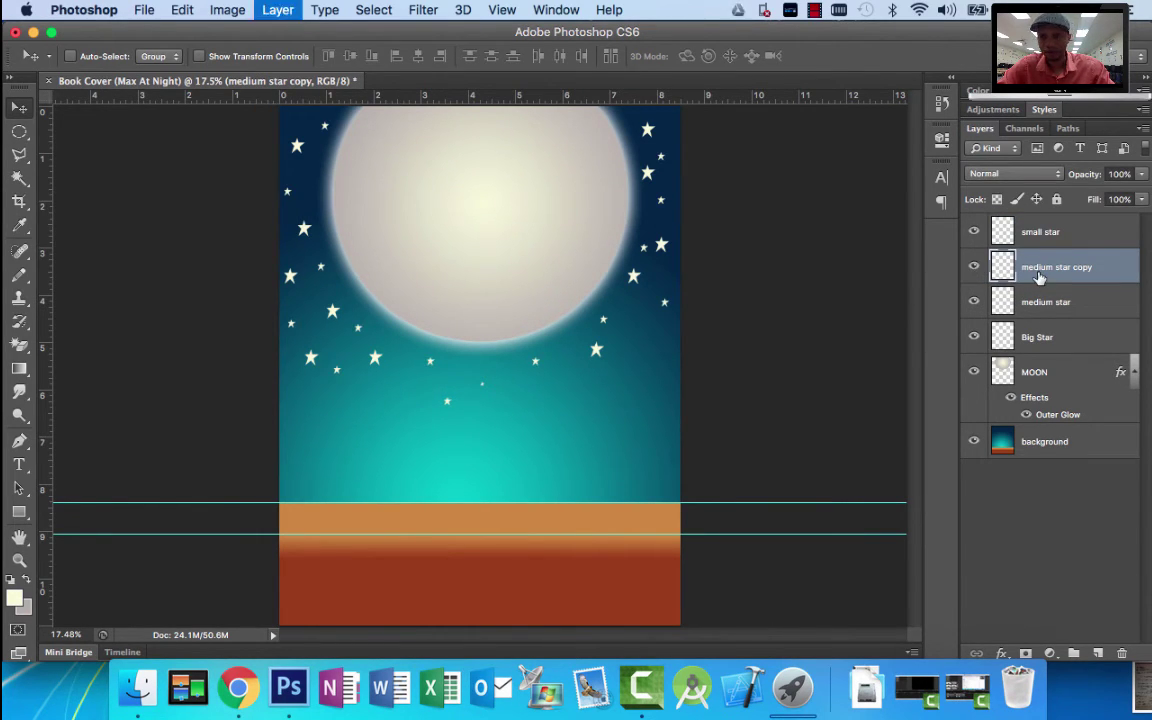
key(Delete)
key(alt+bracketright)
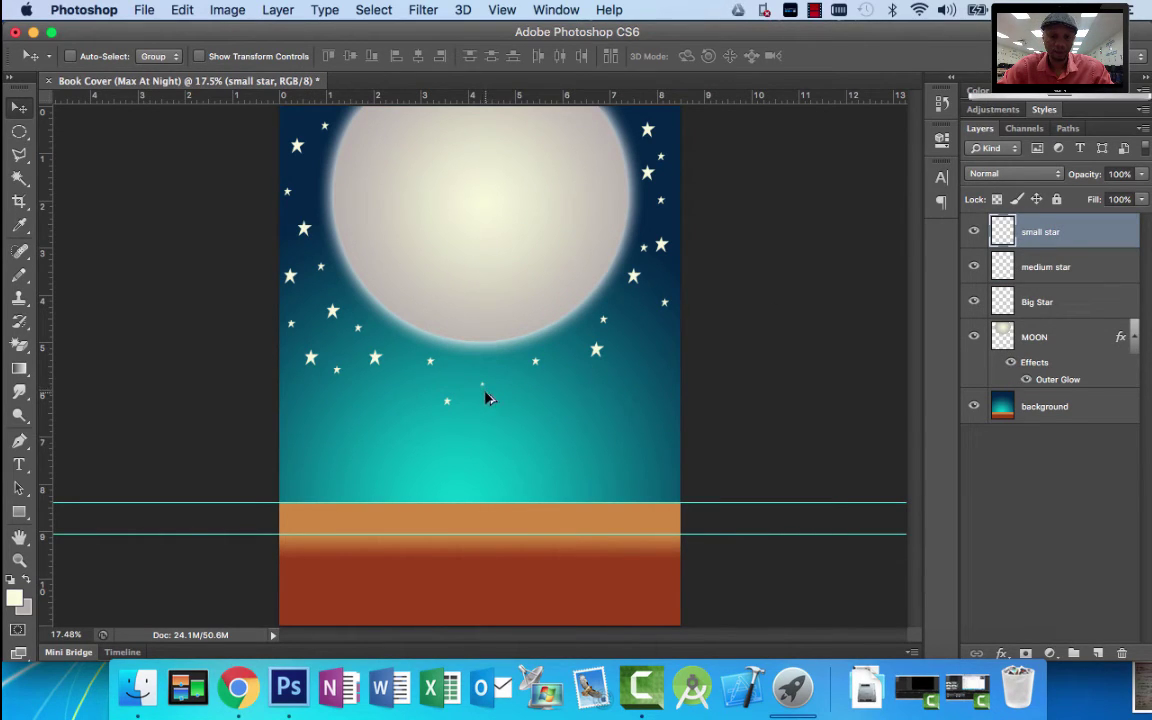
drag(484, 396, 405, 347)
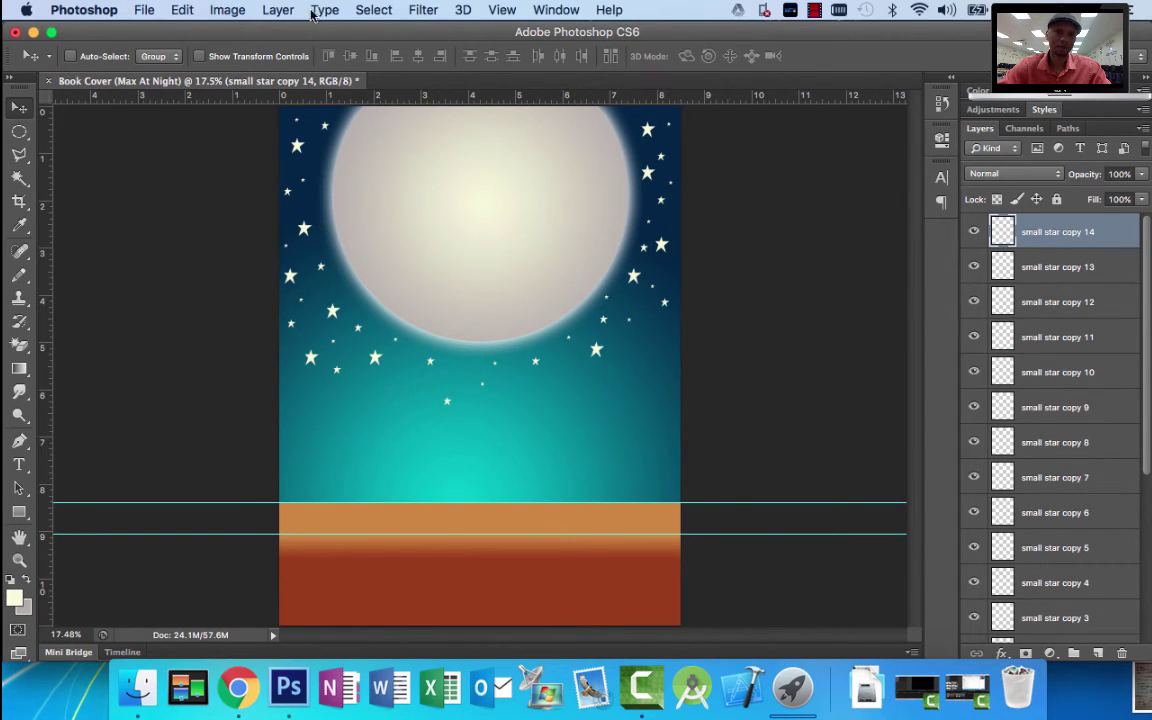
Merge the small star copy layers down together with Merge Down.
click(232, 10)
mouse_move(270, 12)
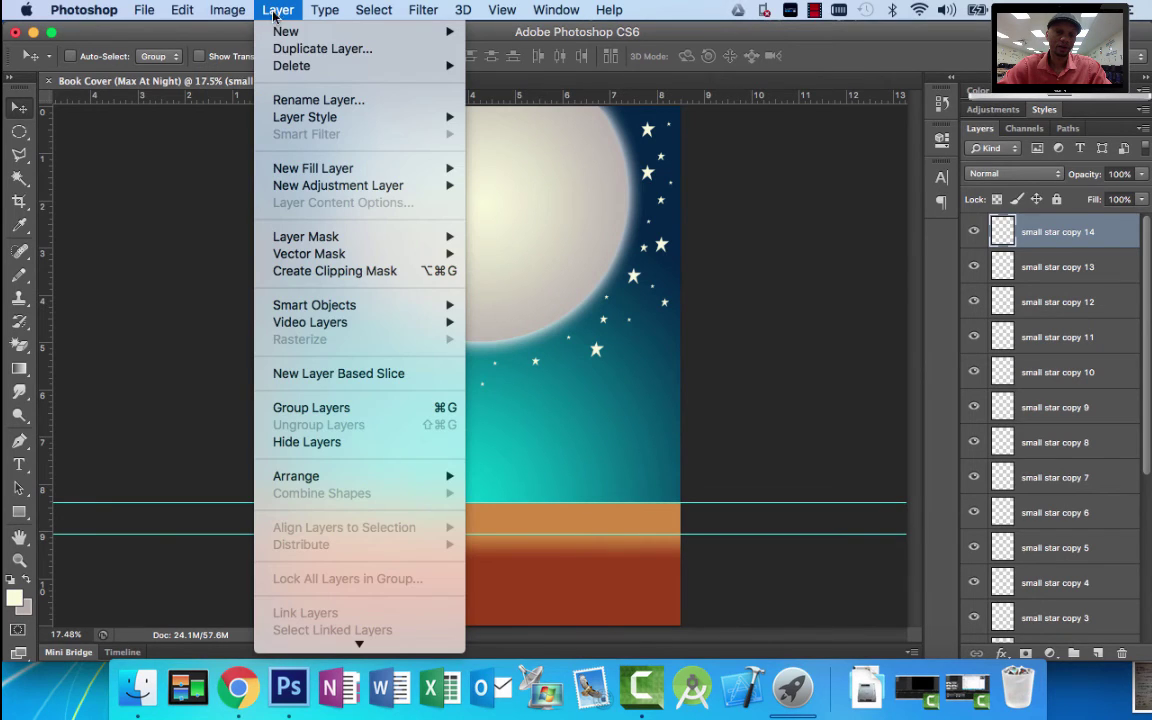
scroll(306, 410, down, 3)
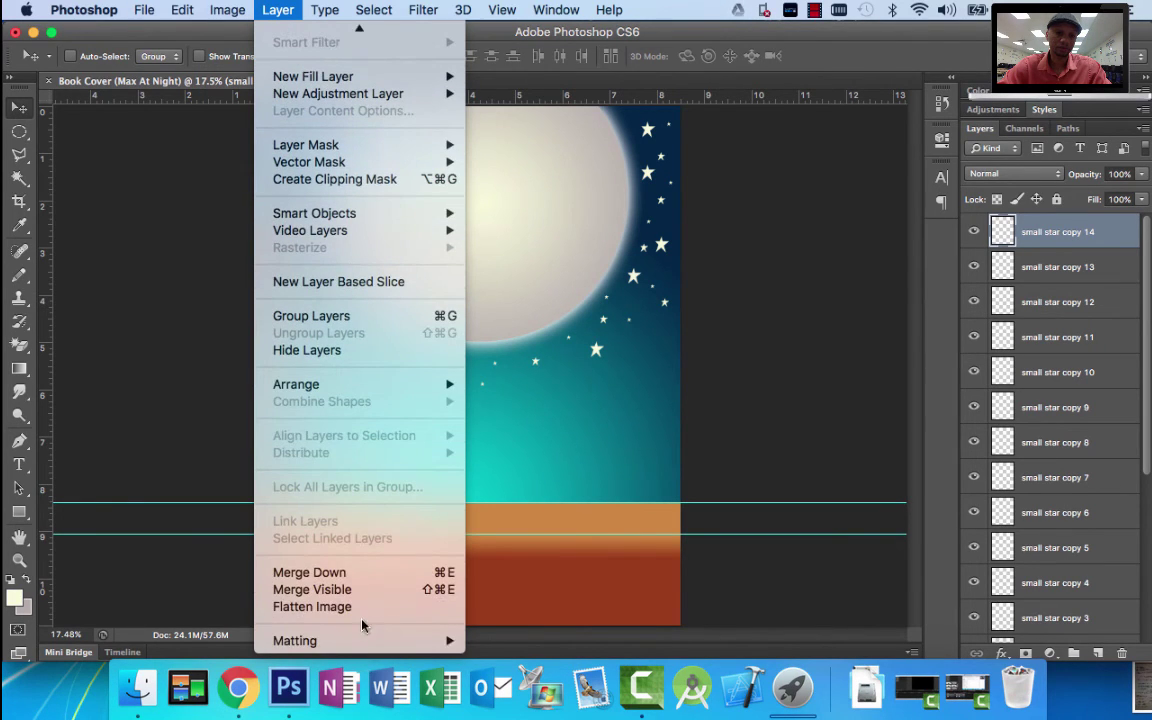
click(446, 575)
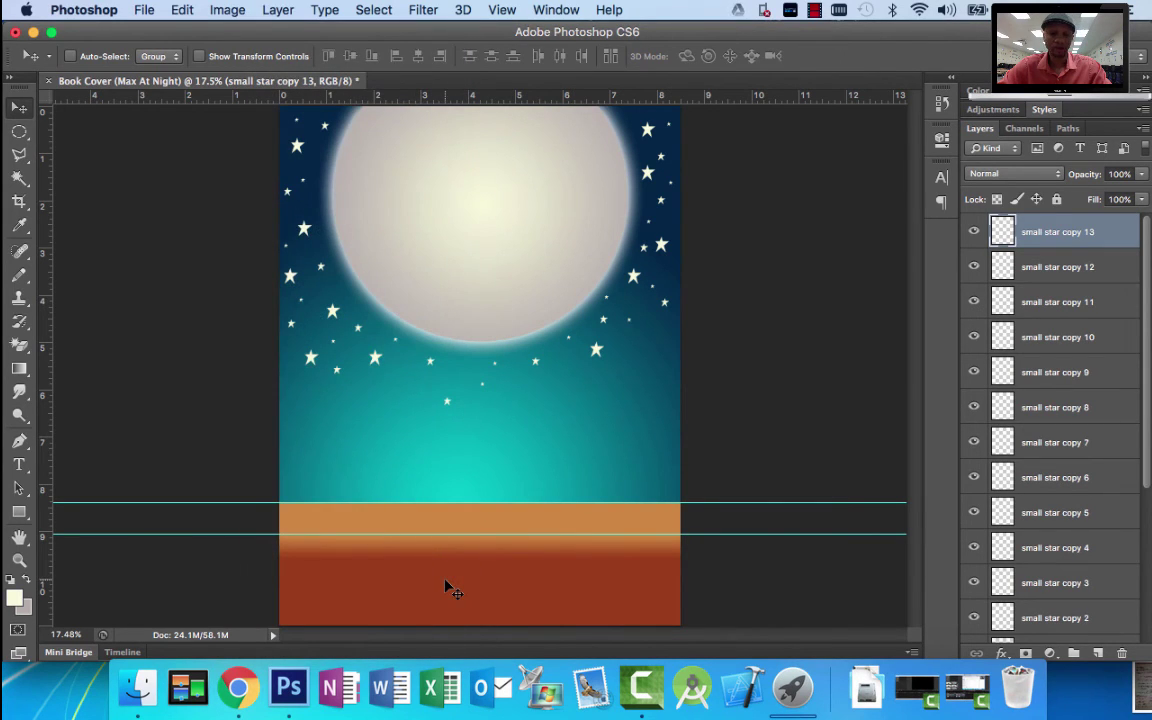
key(super+e)
key(super+e)
key(super+e)
key(super+e)
key(super+e)
key(super+e)
key(super+e)
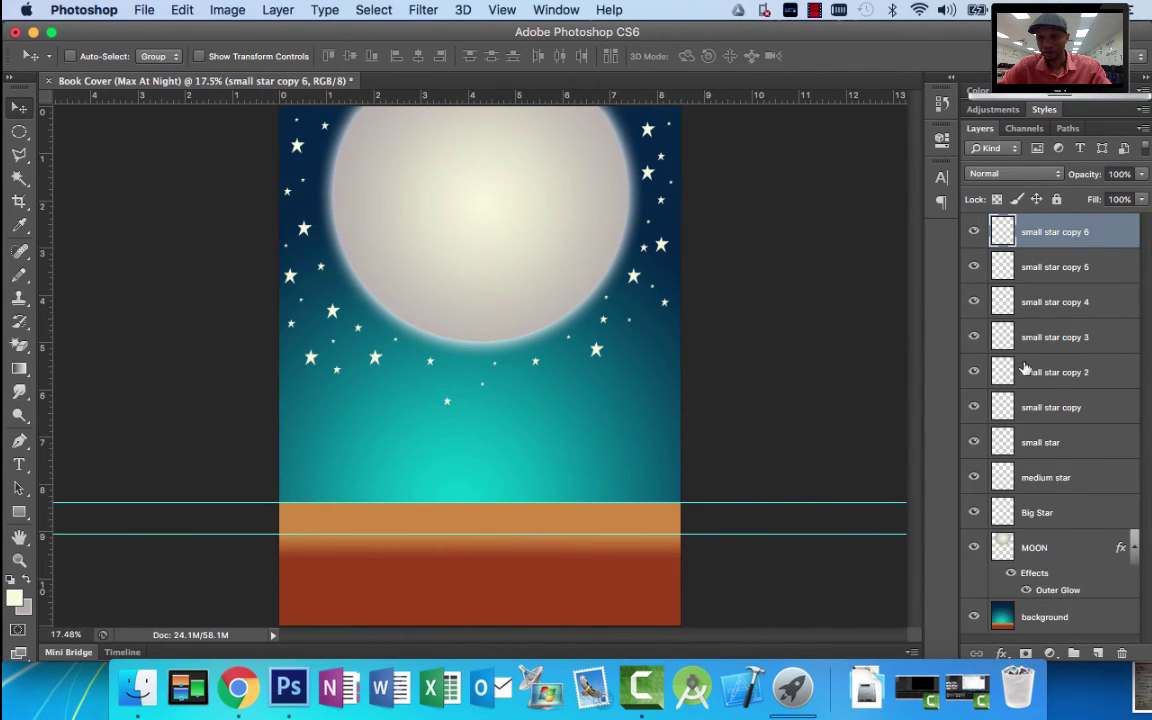
key(super+e)
Delete the leftover small star copy layer and toggle a star layer's visibility to check it.
key(BackSpace)
key(BackSpace)
key(BackSpace)
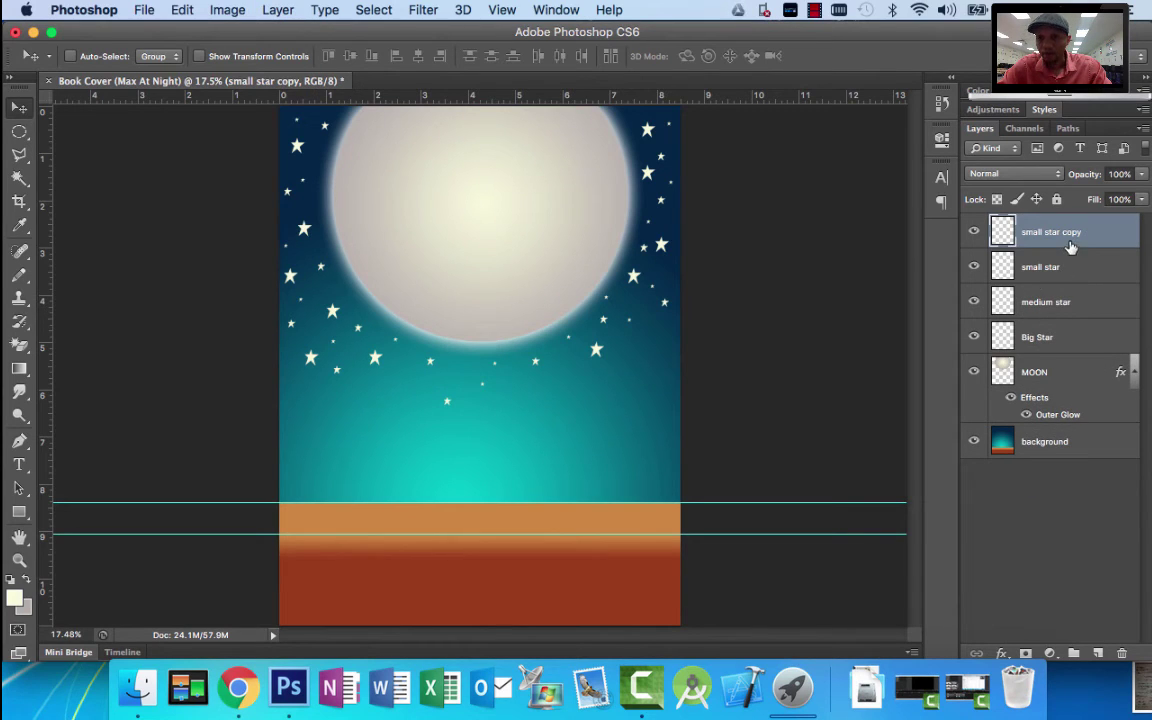
key(BackSpace)
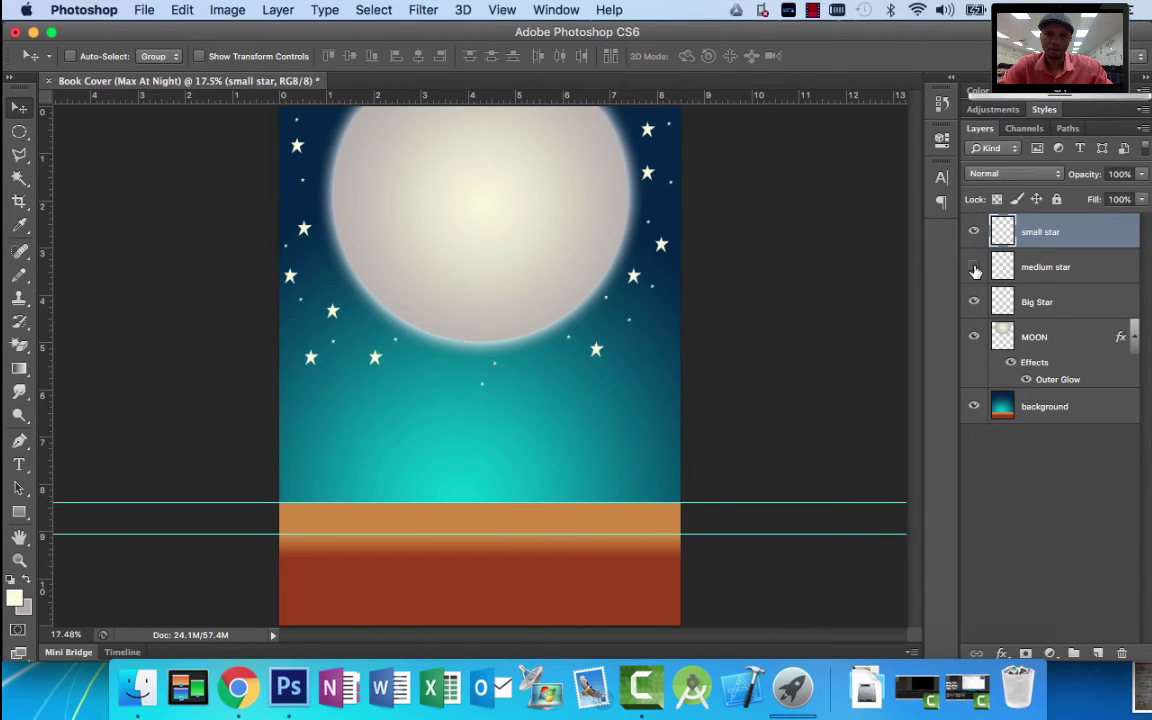
click(975, 302)
click(975, 302)
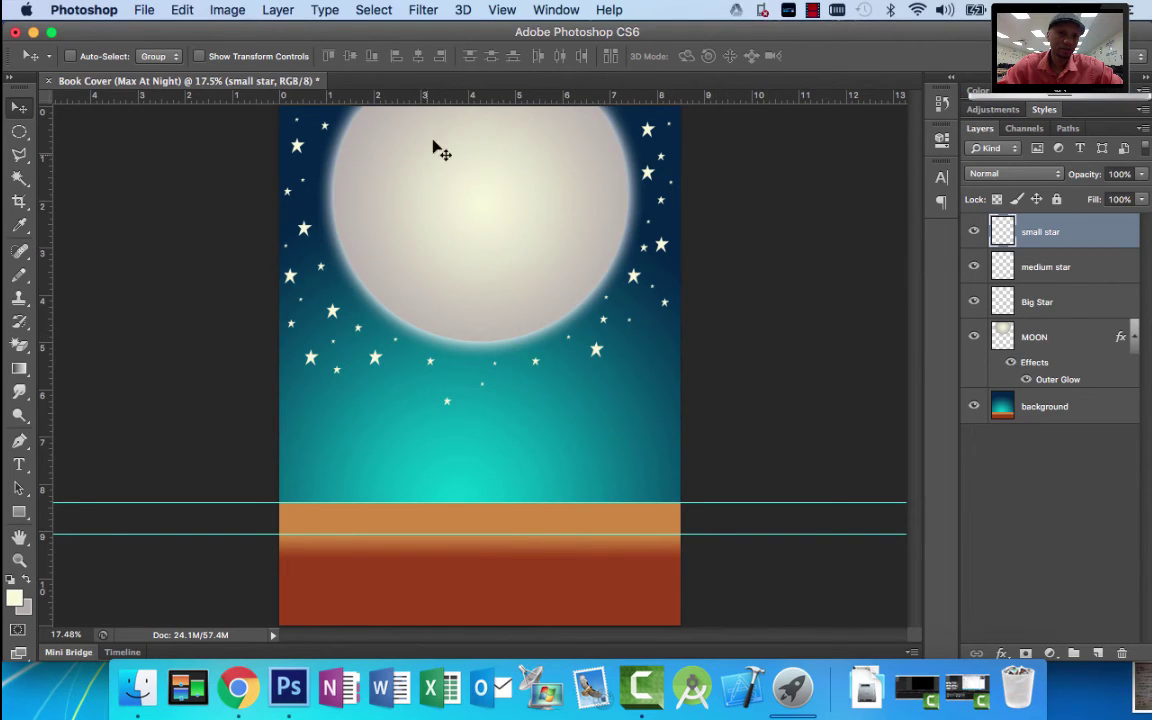
Give the Big Star layer an Outer Glow of 43 px (Screen, 75% opacity).
click(1050, 308)
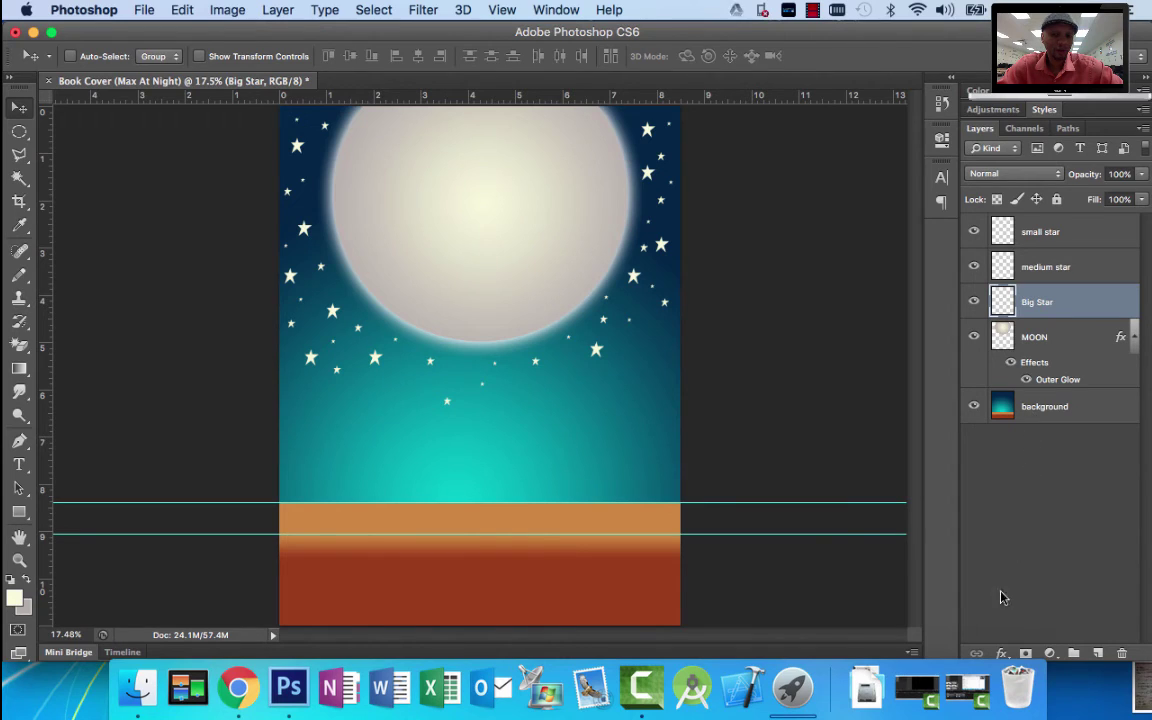
click(999, 652)
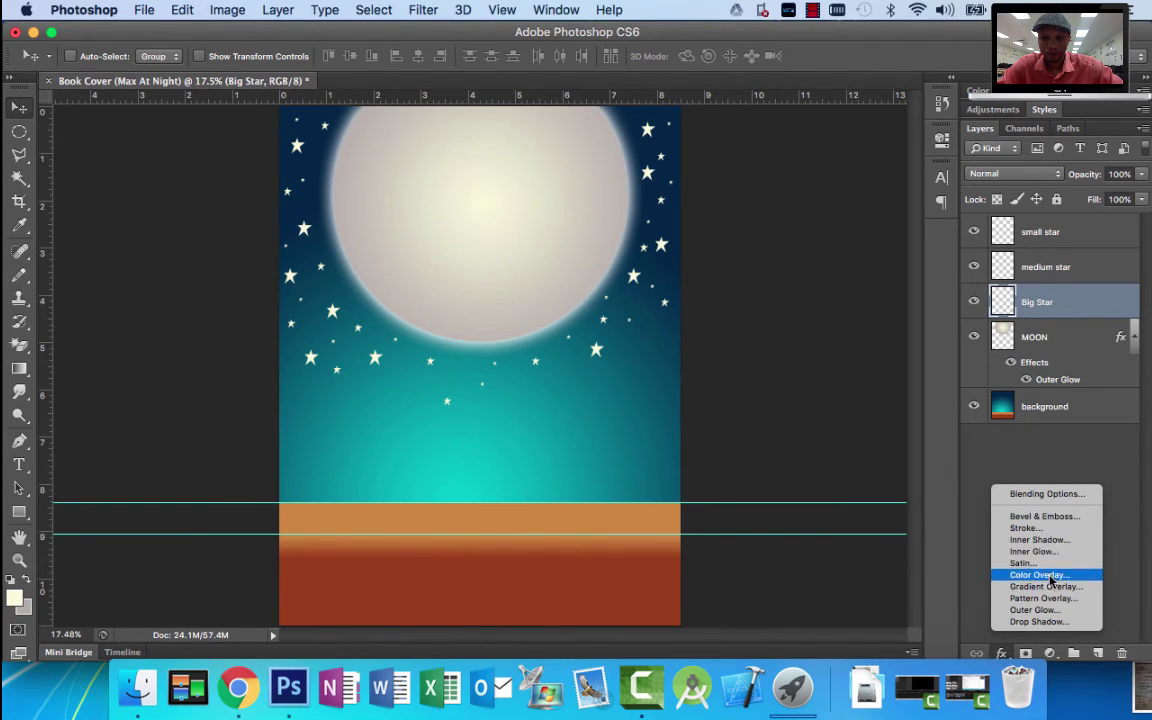
click(1040, 610)
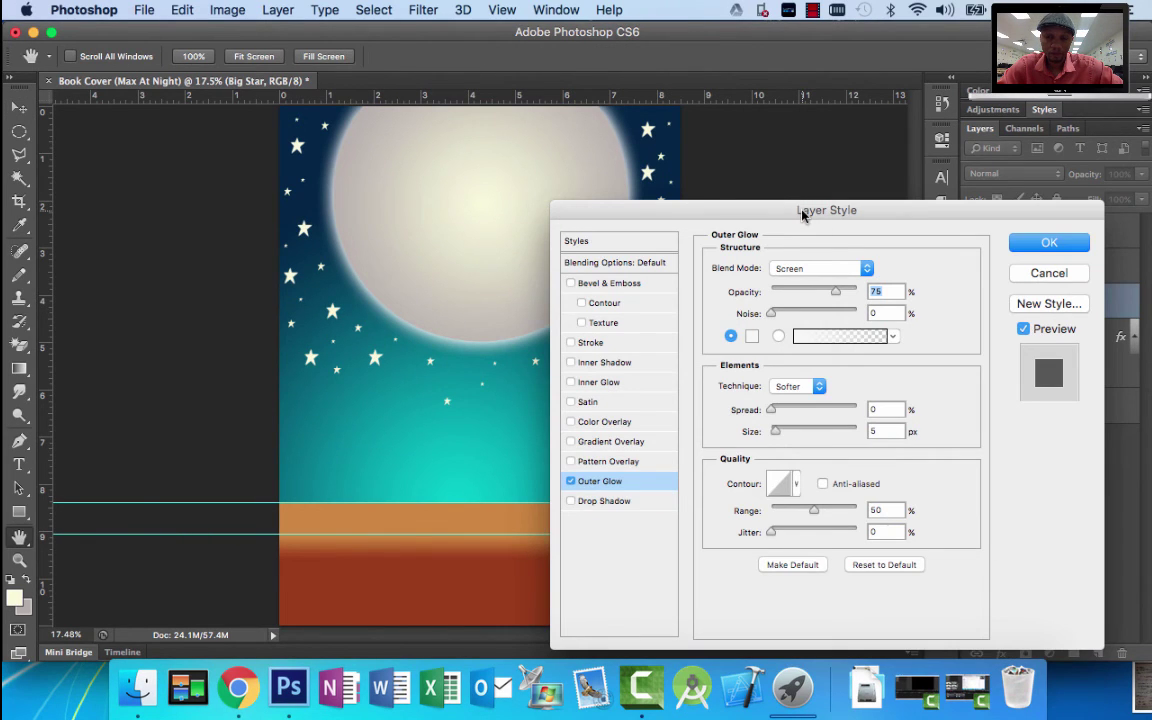
drag(802, 215, 852, 159)
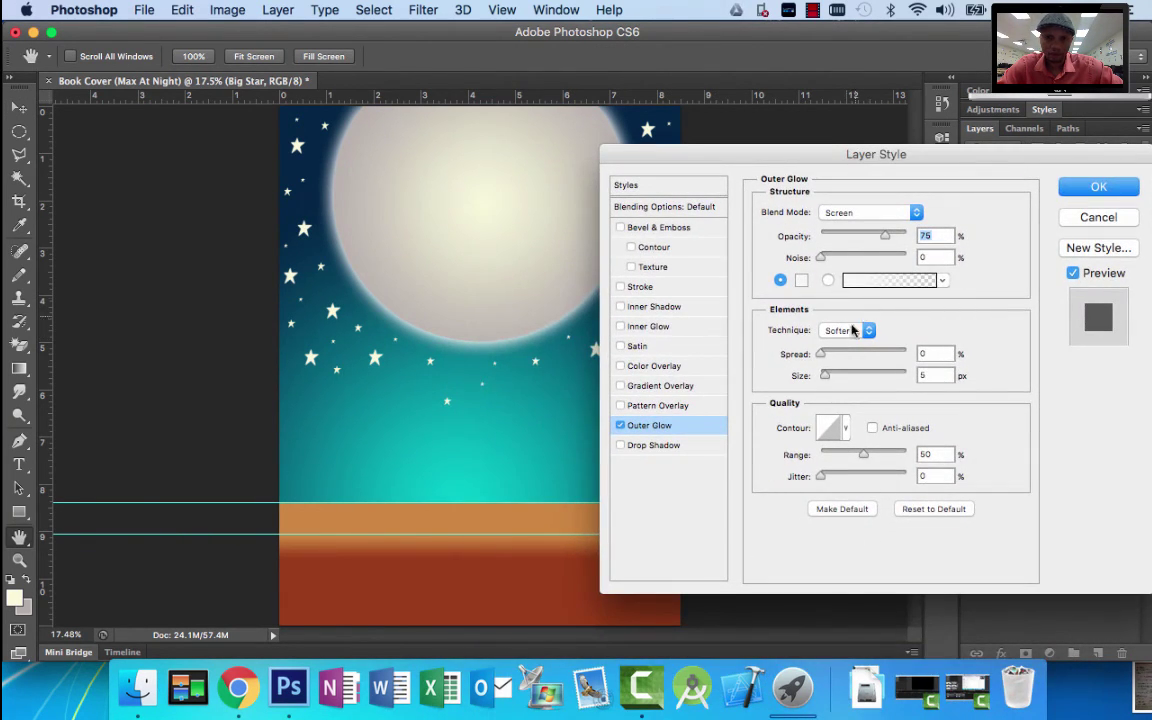
drag(826, 378, 840, 385)
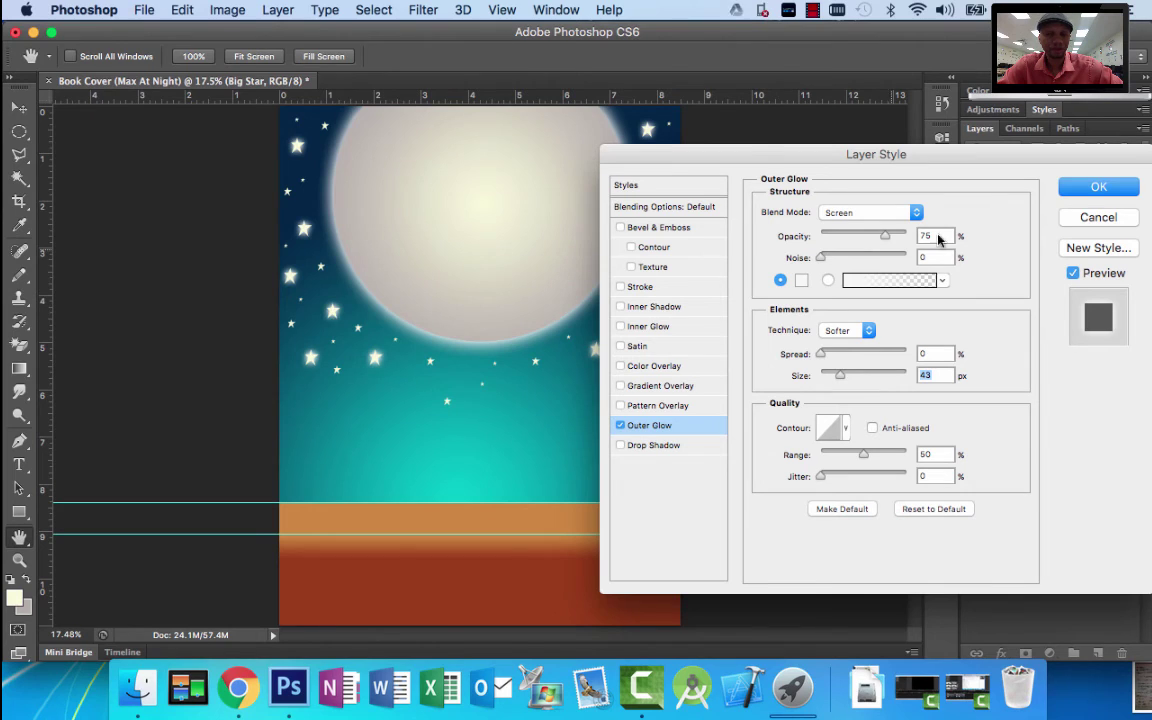
click(1098, 187)
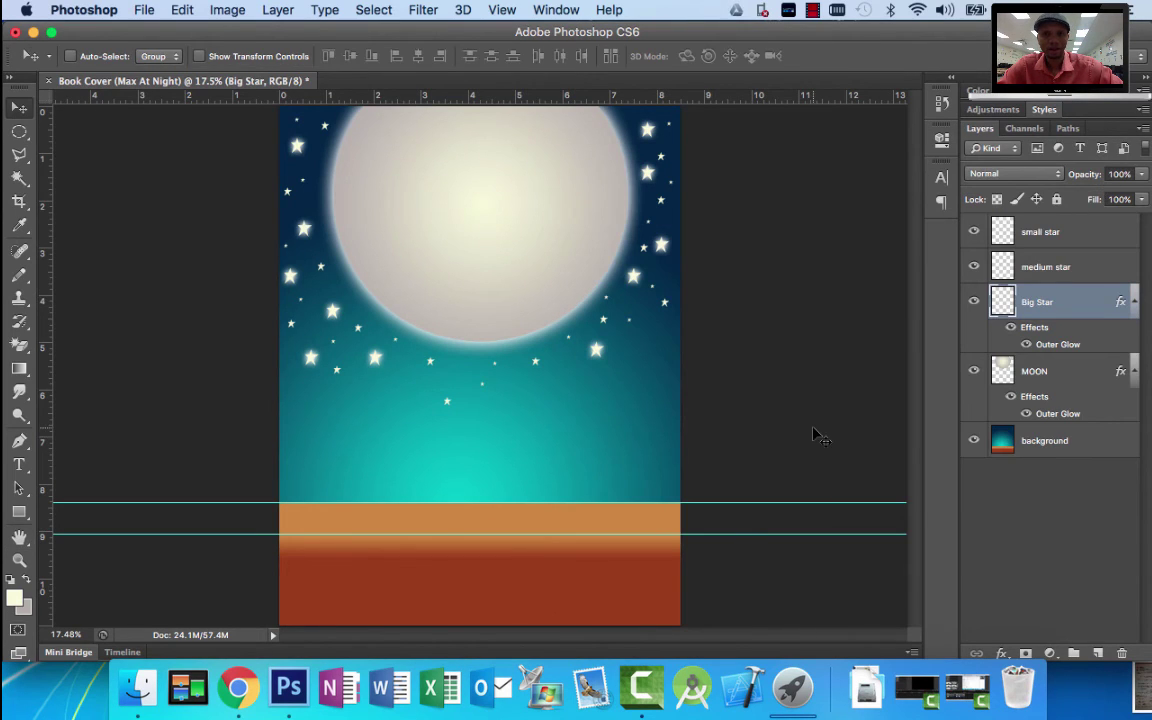
click(1053, 264)
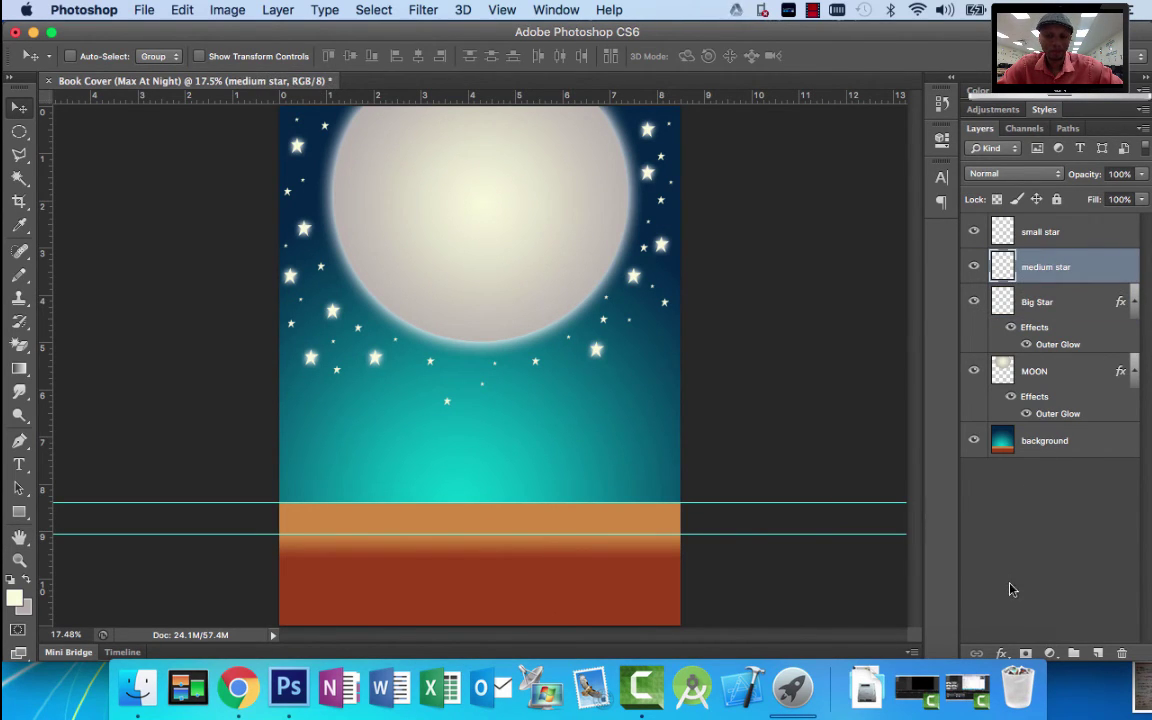
Give the medium star layer an Outer Glow of 49 px (Screen, 75% opacity).
click(1002, 653)
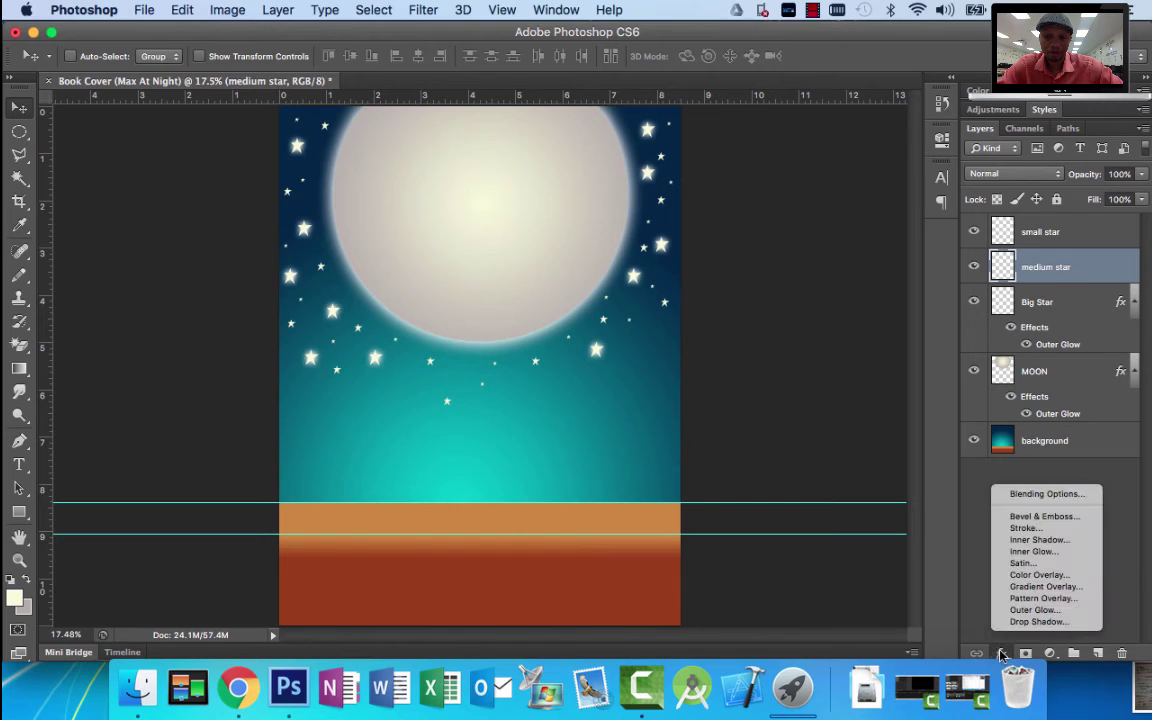
click(1053, 616)
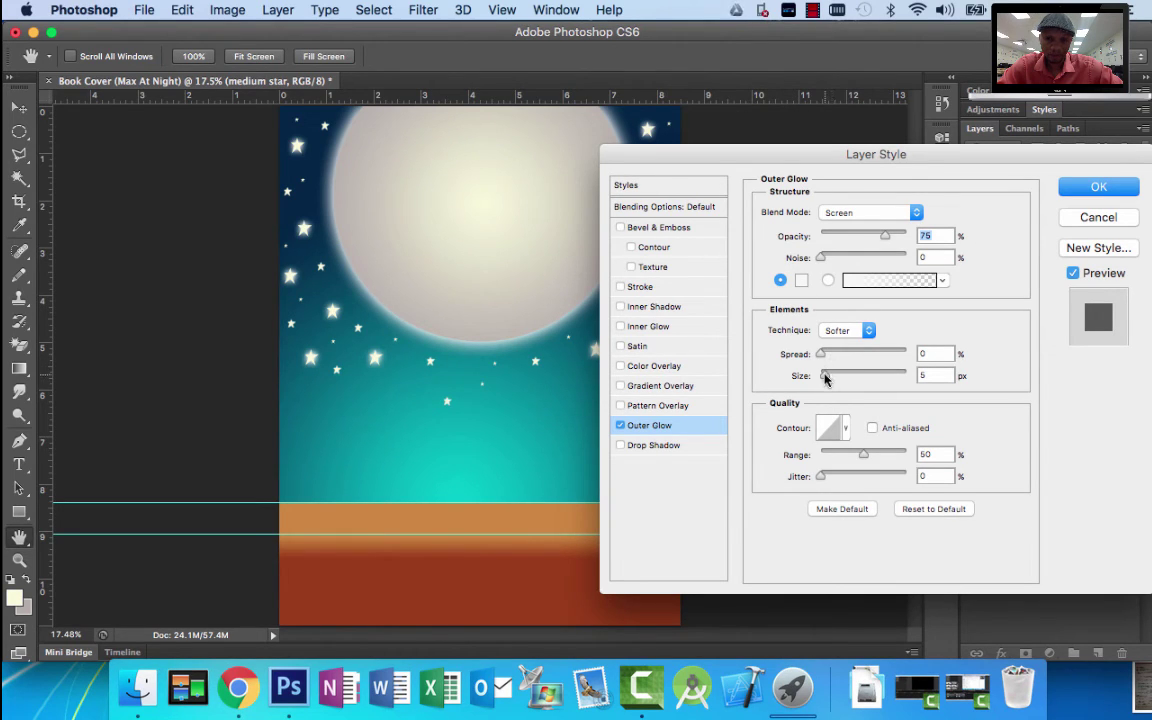
drag(825, 378, 842, 388)
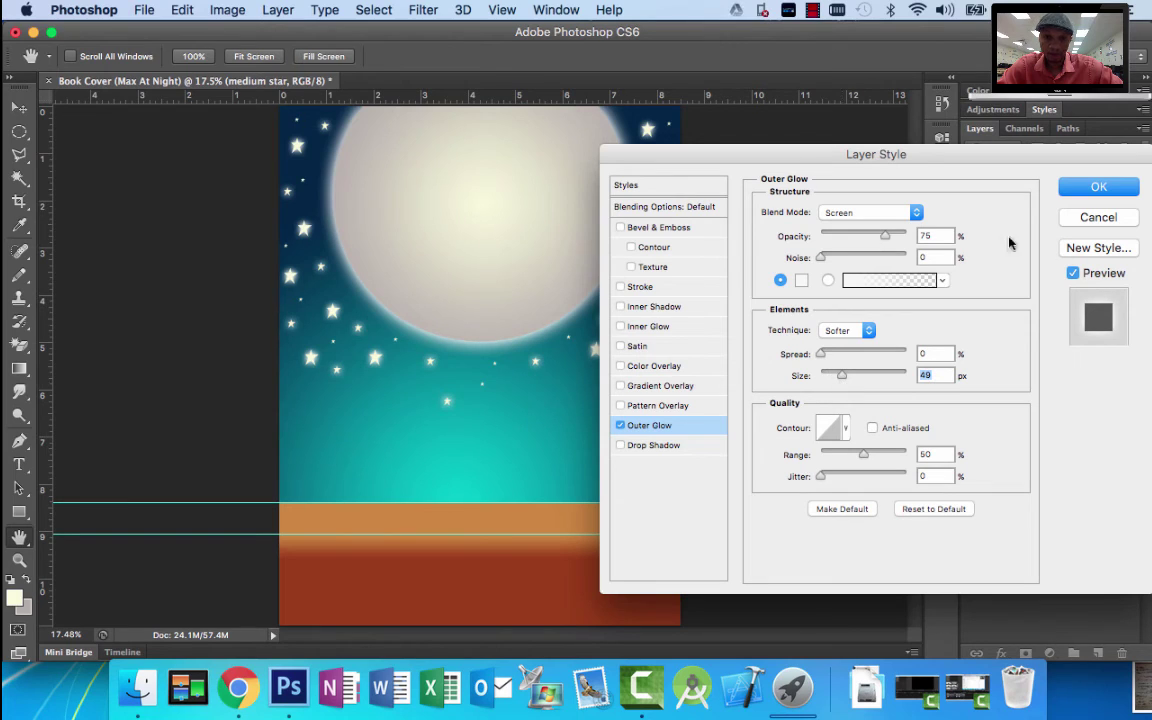
click(1098, 188)
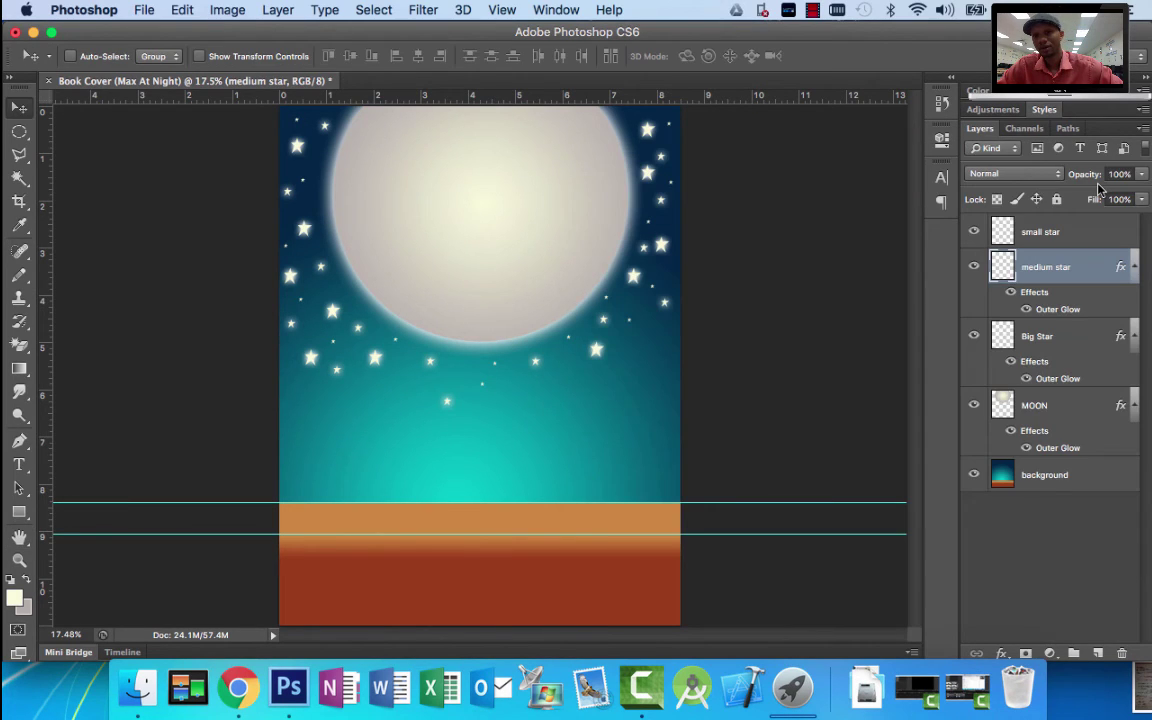
Give the small star layer an Outer Glow of 111 px (Screen, 75% opacity).
click(1054, 231)
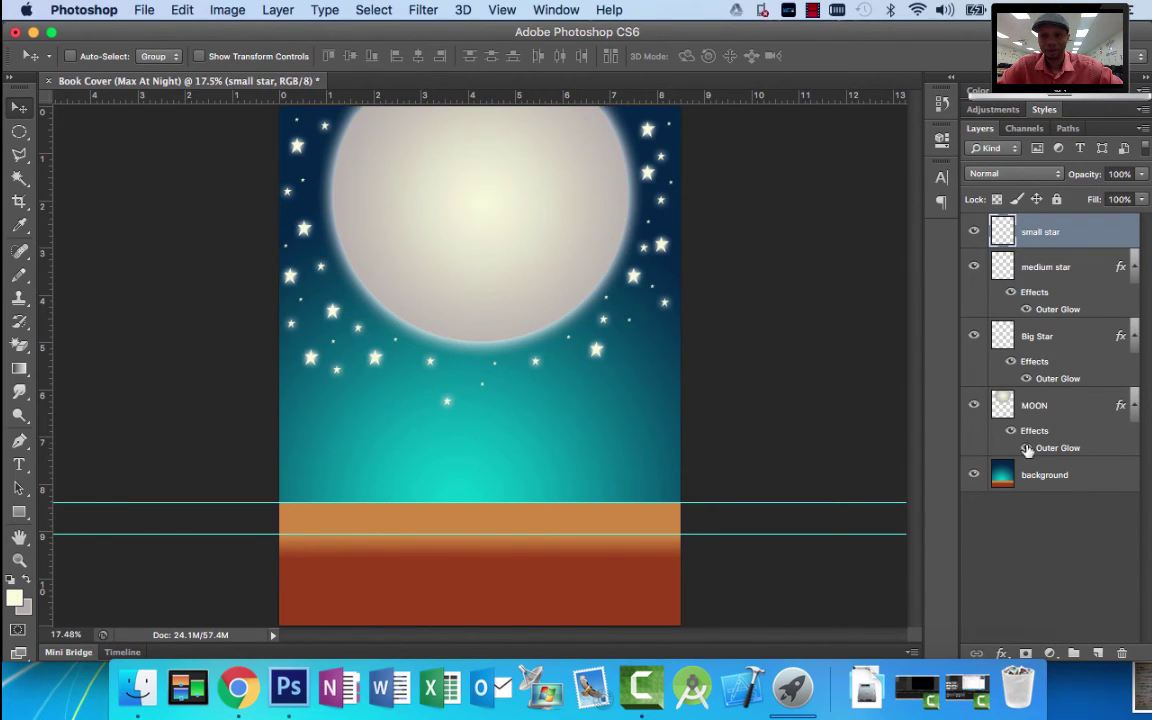
click(1001, 653)
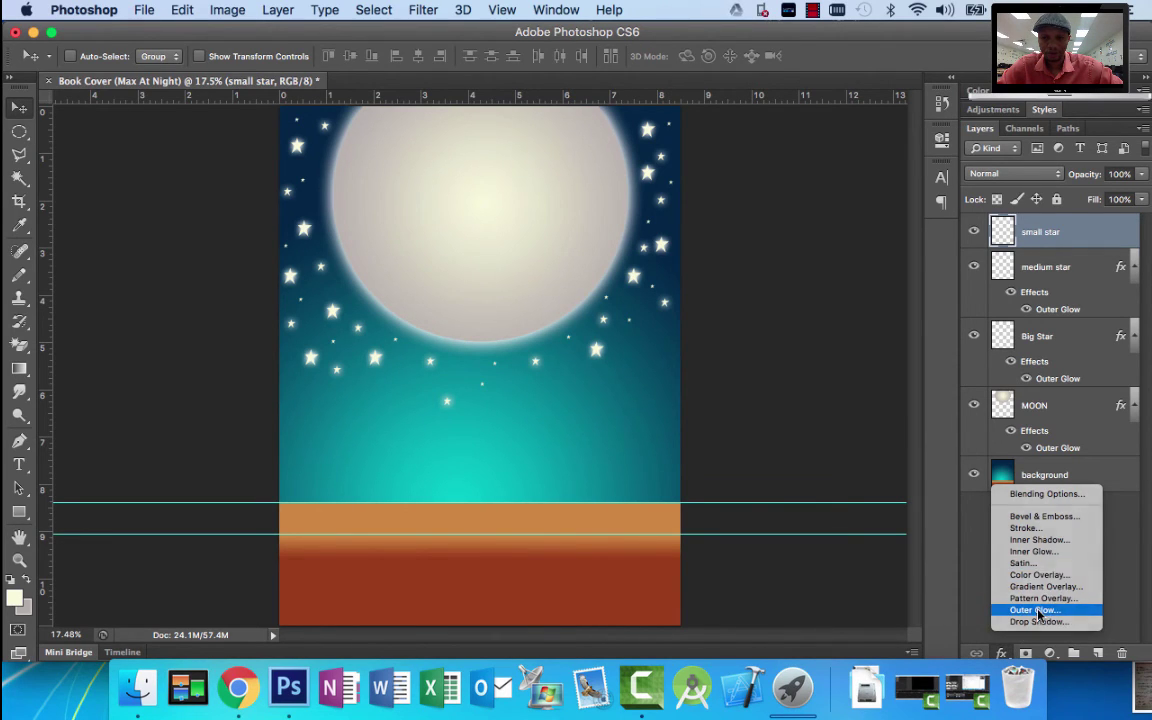
click(1037, 611)
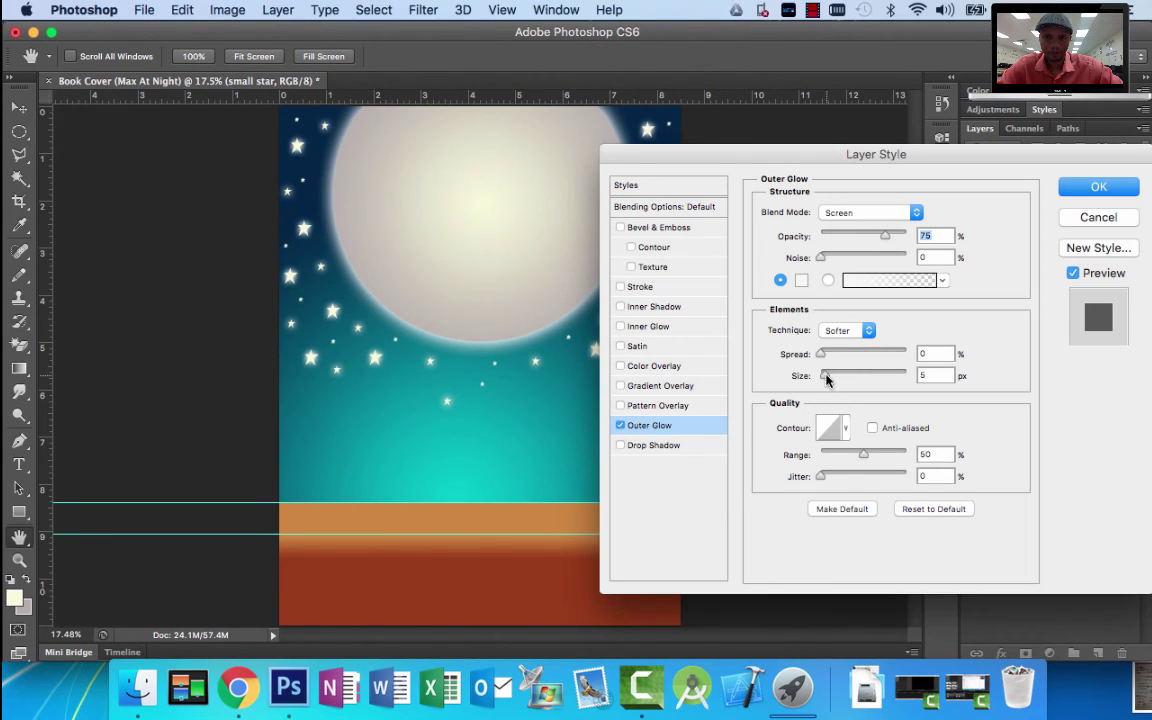
drag(826, 379, 862, 383)
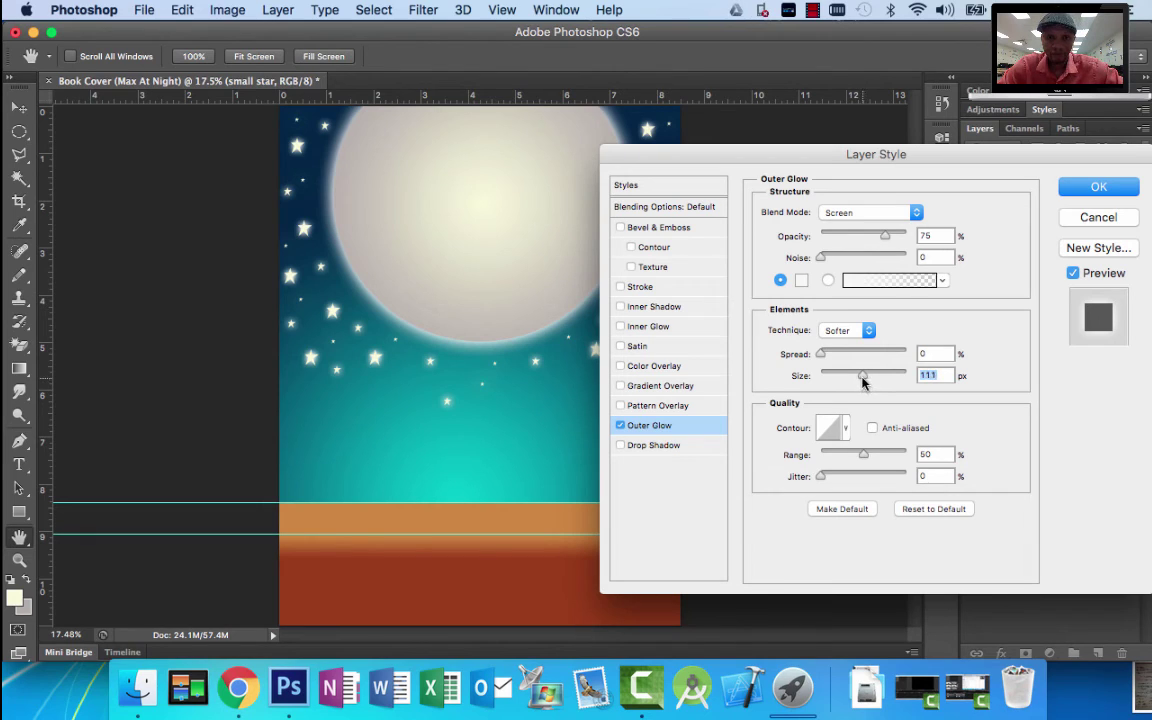
click(1099, 187)
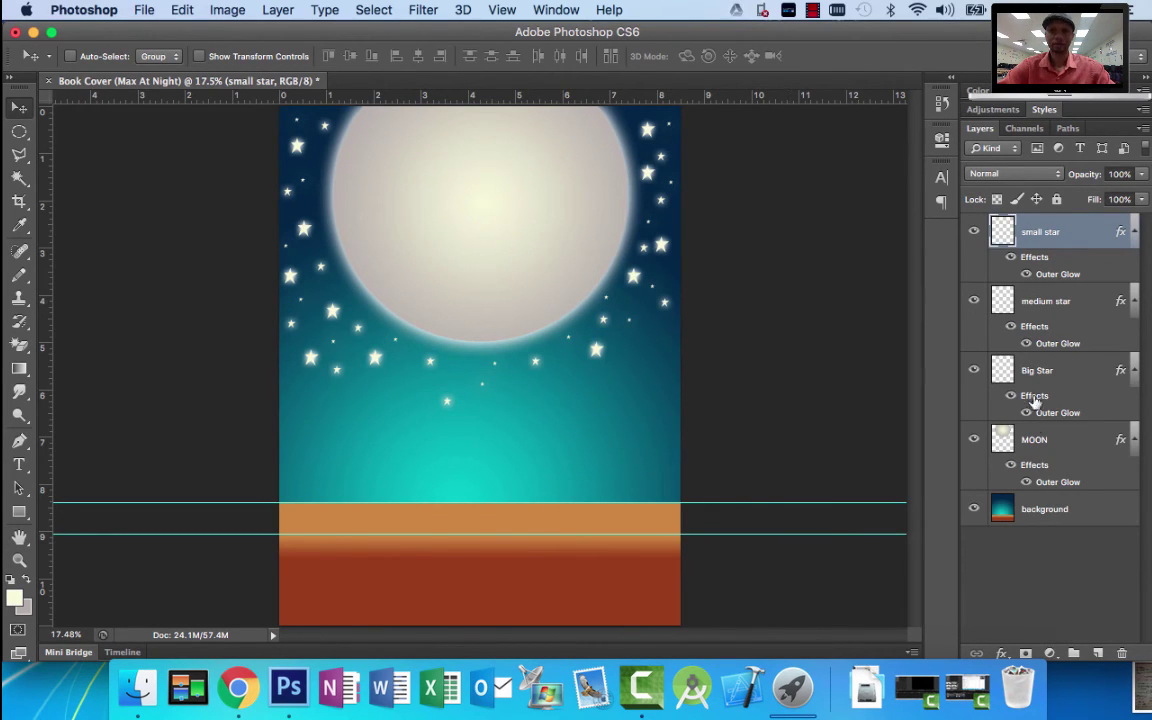
Collapse the effects lists of small star, medium star, Big Star and MOON.
click(1136, 238)
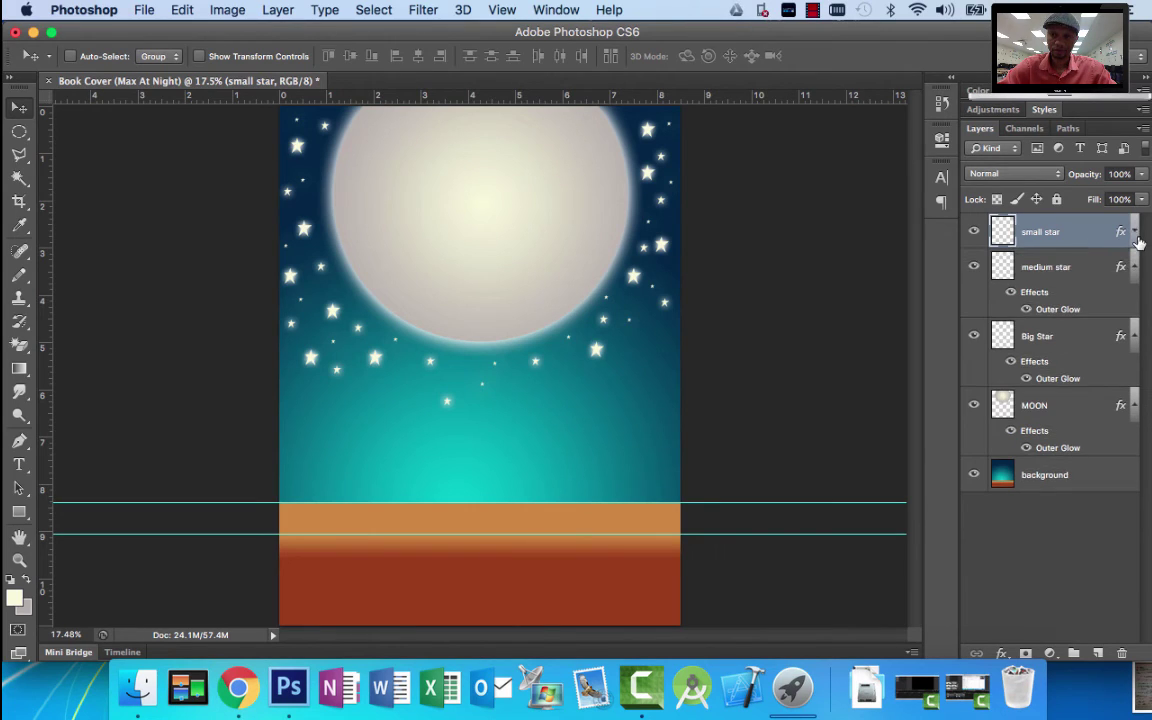
click(1134, 266)
click(1129, 304)
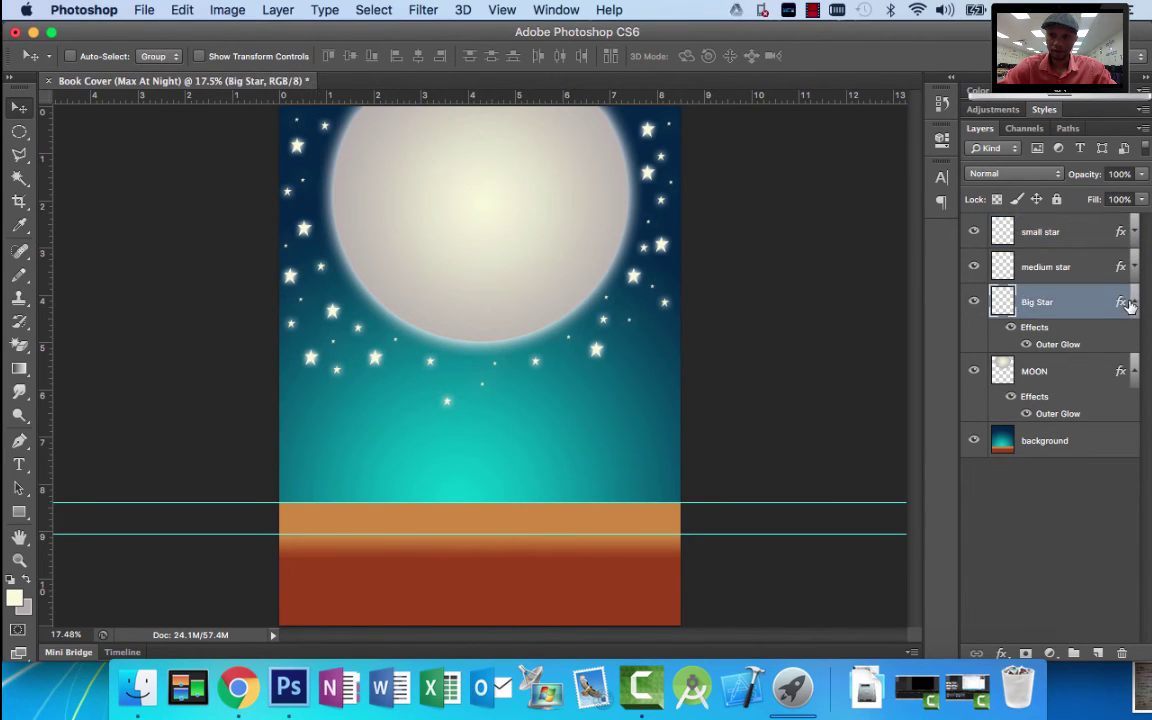
click(1134, 305)
click(1134, 337)
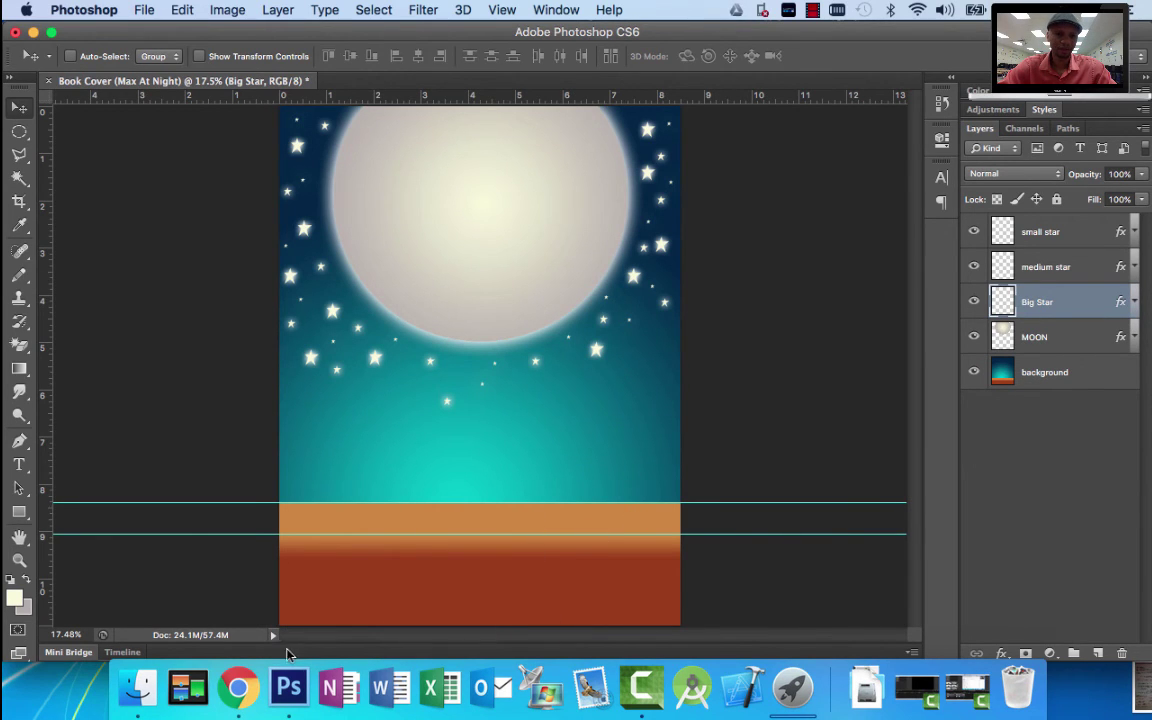
Compare with the Max at Night reference cover, then select all the cover's layers.
click(245, 696)
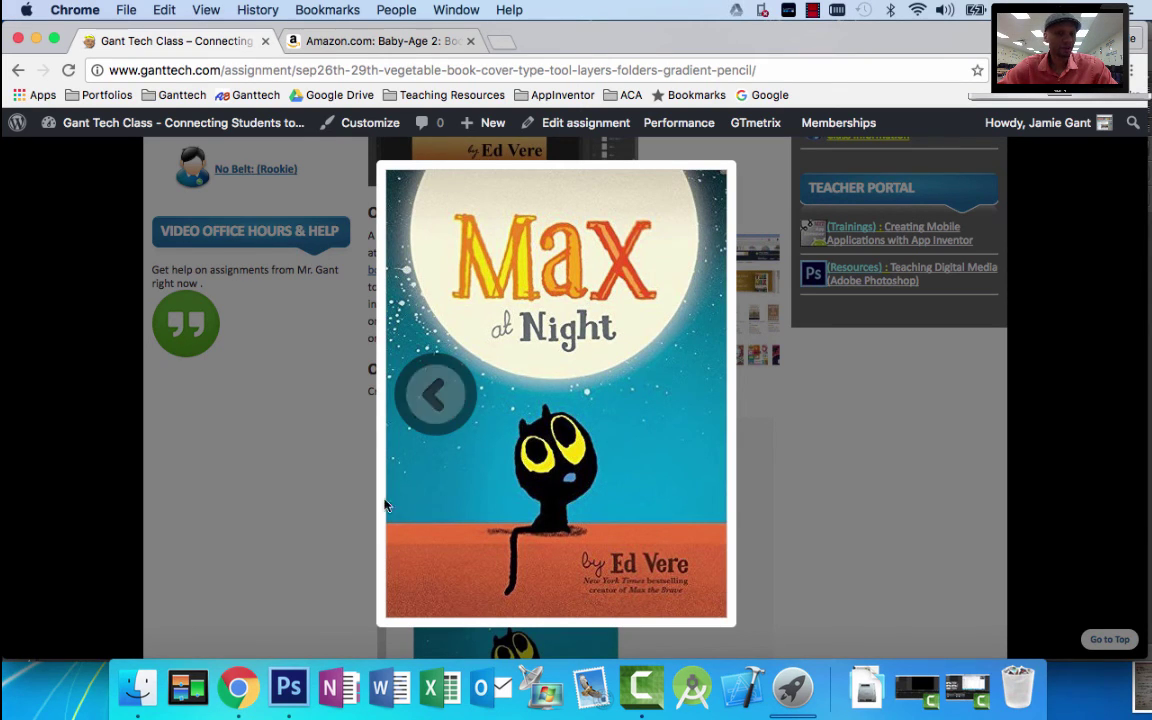
click(288, 687)
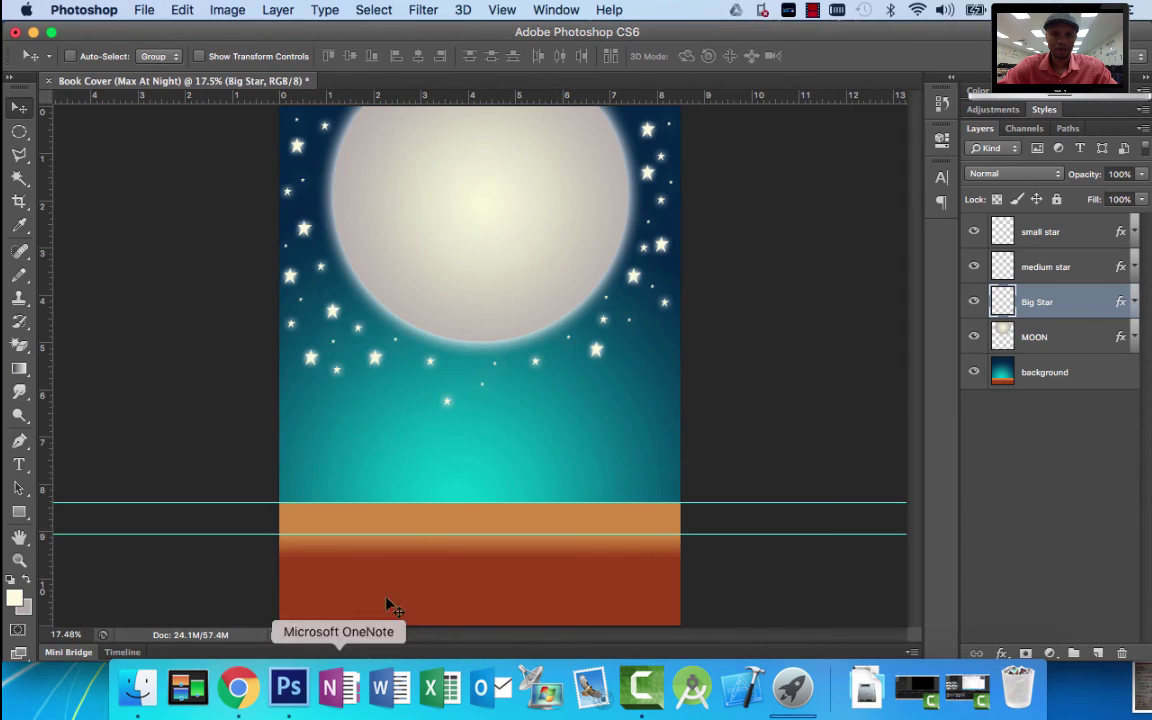
click(1046, 236)
Group the layers into a new folder and rename it 'Background'.
click(1073, 653)
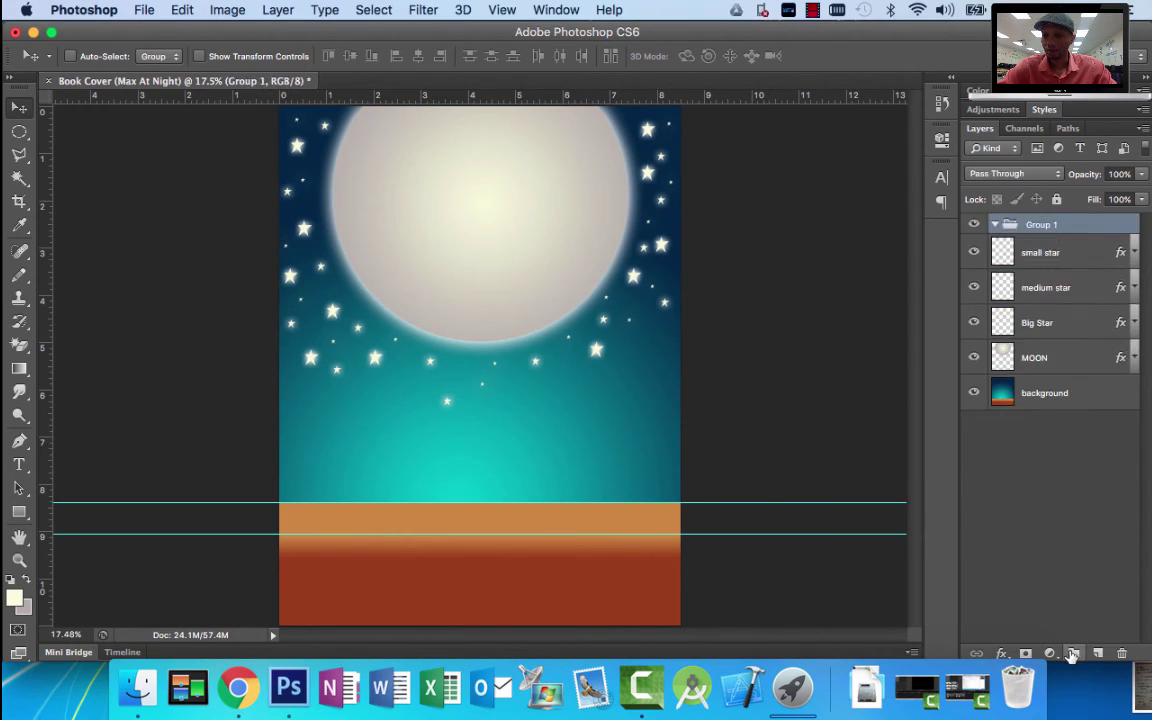
double_click(1040, 225)
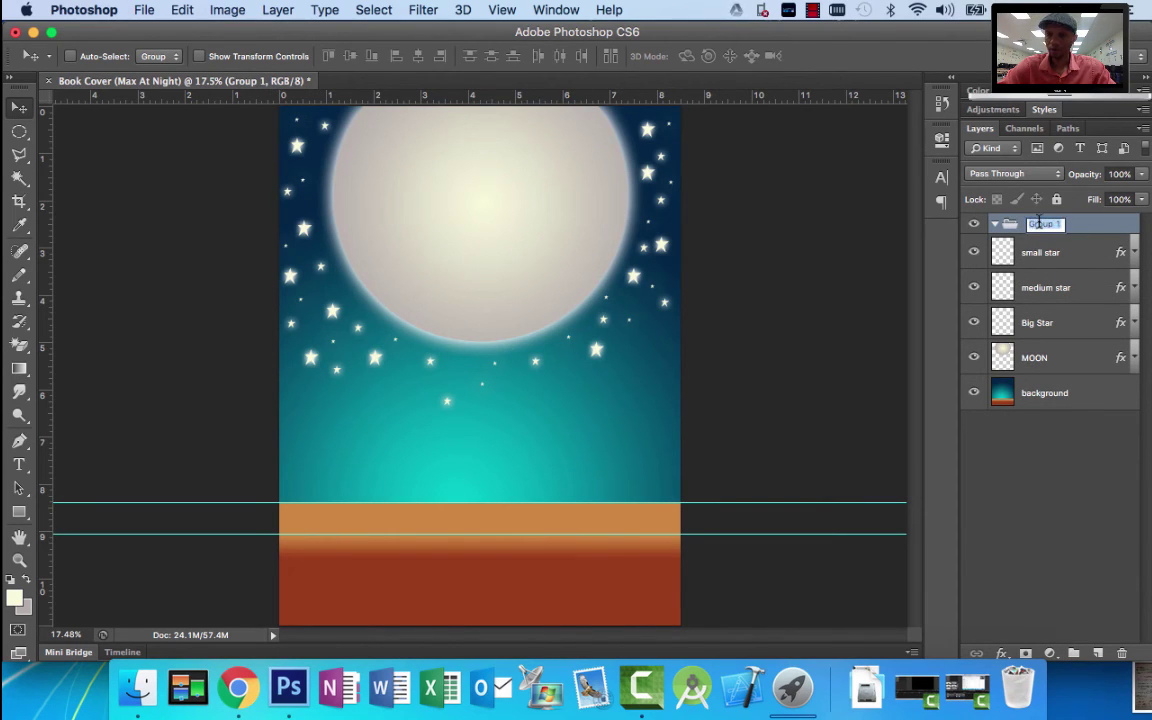
text(Backgro)
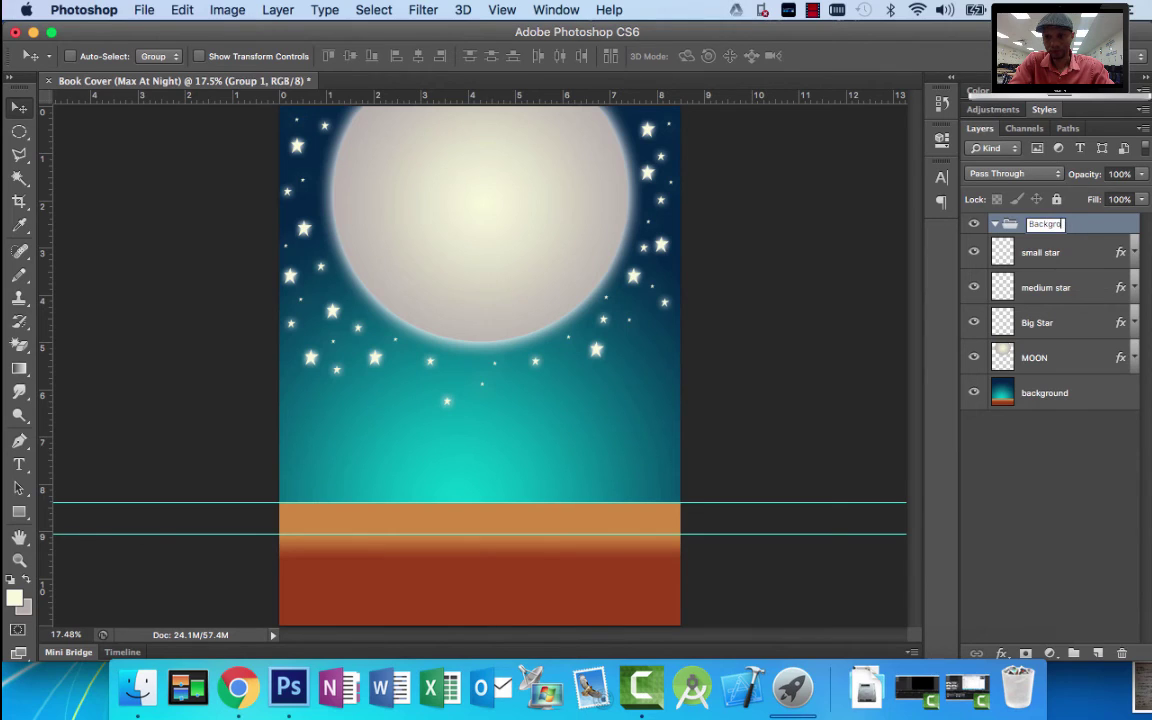
text(und)
key(Return)
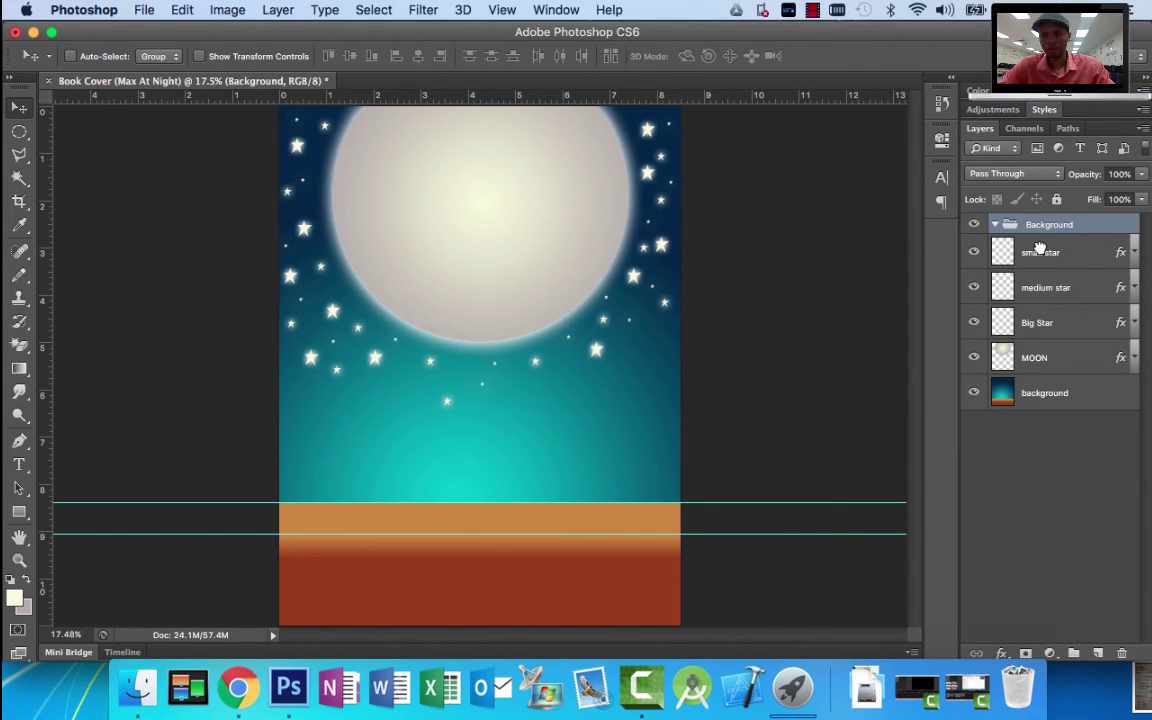
Move small star, medium star, Big Star, MOON and background into the folder, then collapse it.
drag(1040, 224, 1041, 237)
drag(1030, 287, 1040, 222)
drag(1031, 320, 1040, 222)
drag(1036, 355, 1063, 224)
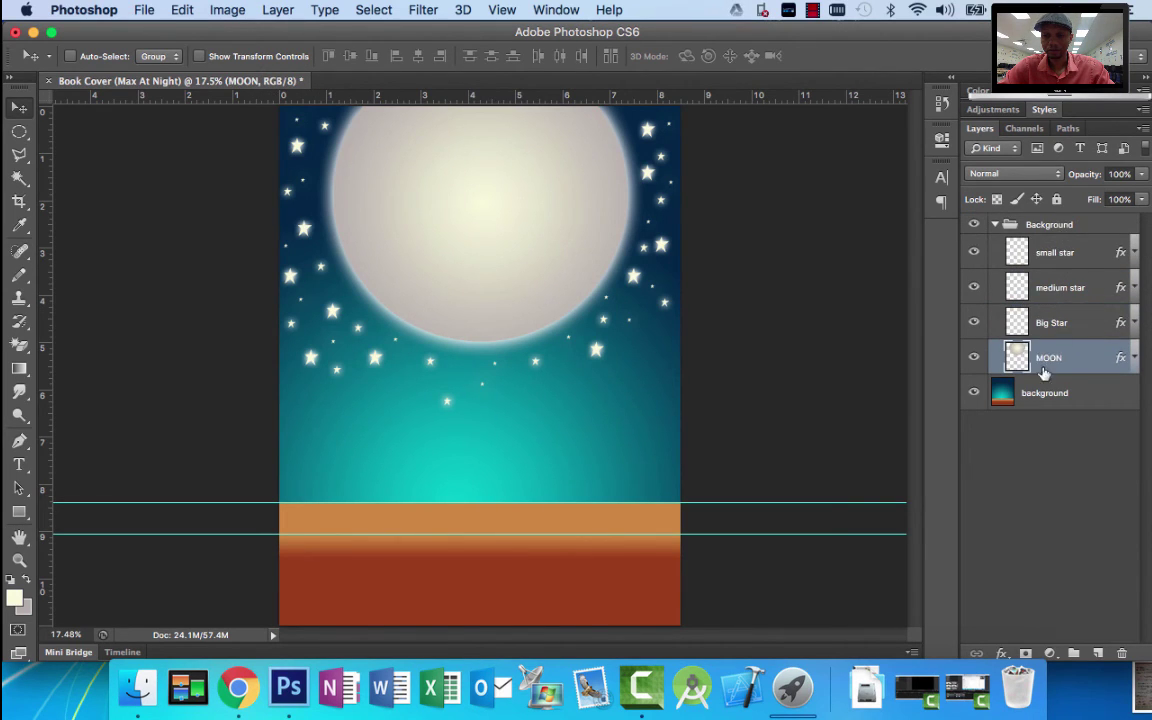
drag(1040, 392, 1035, 224)
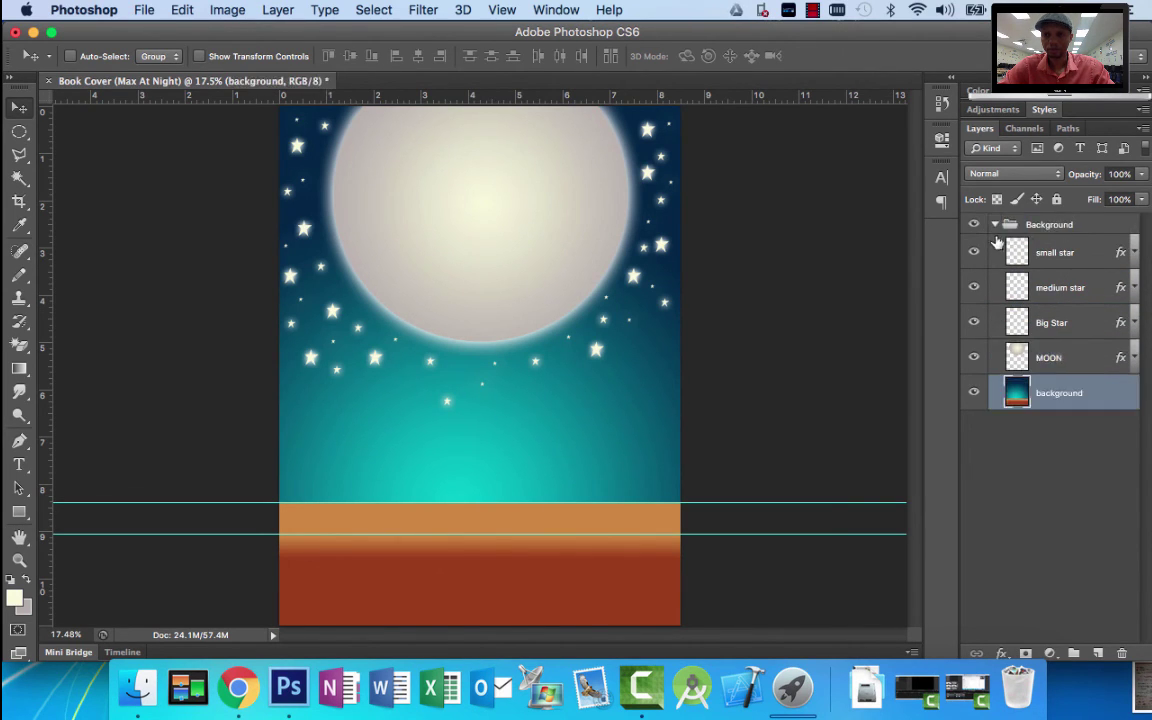
click(995, 226)
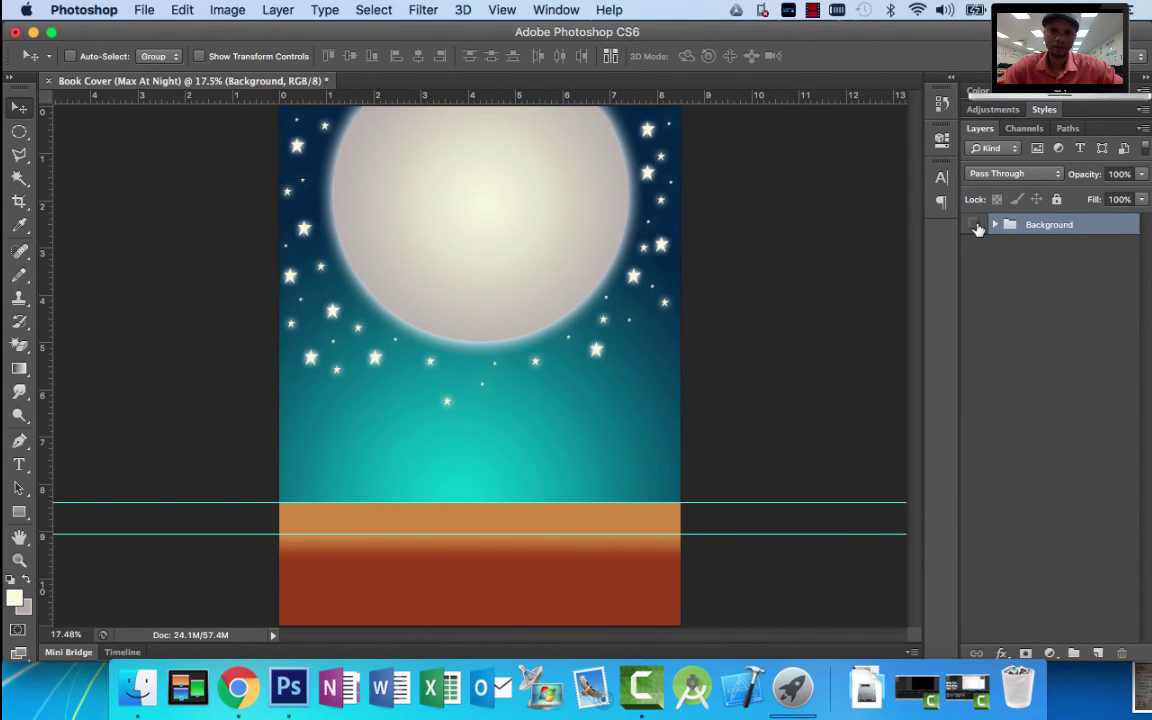
Check the Background group's visibility, apply Lock All to it, and expand it.
click(976, 226)
click(976, 226)
click(976, 226)
click(976, 226)
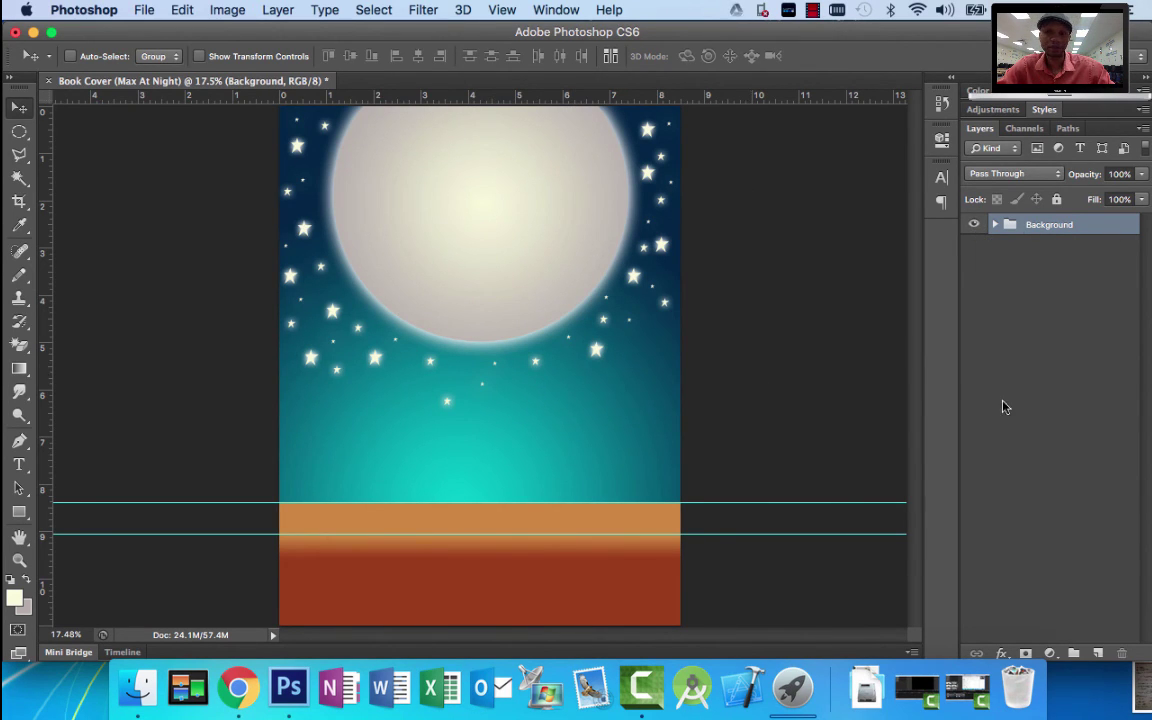
click(1058, 200)
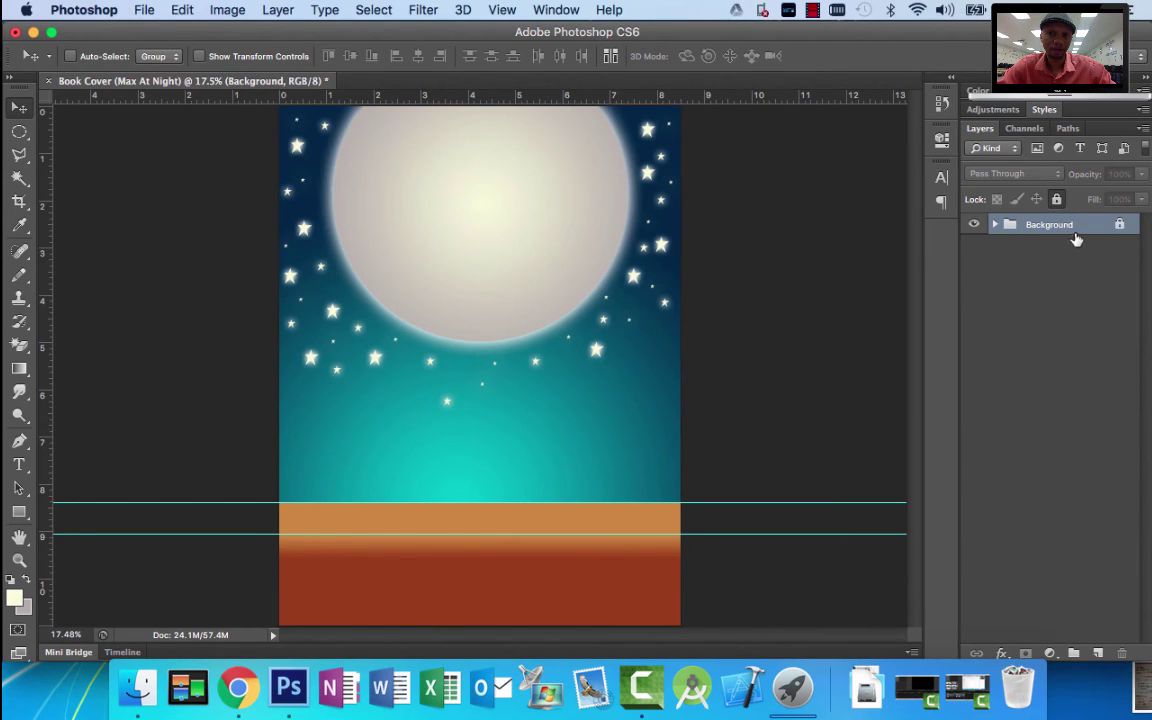
click(996, 226)
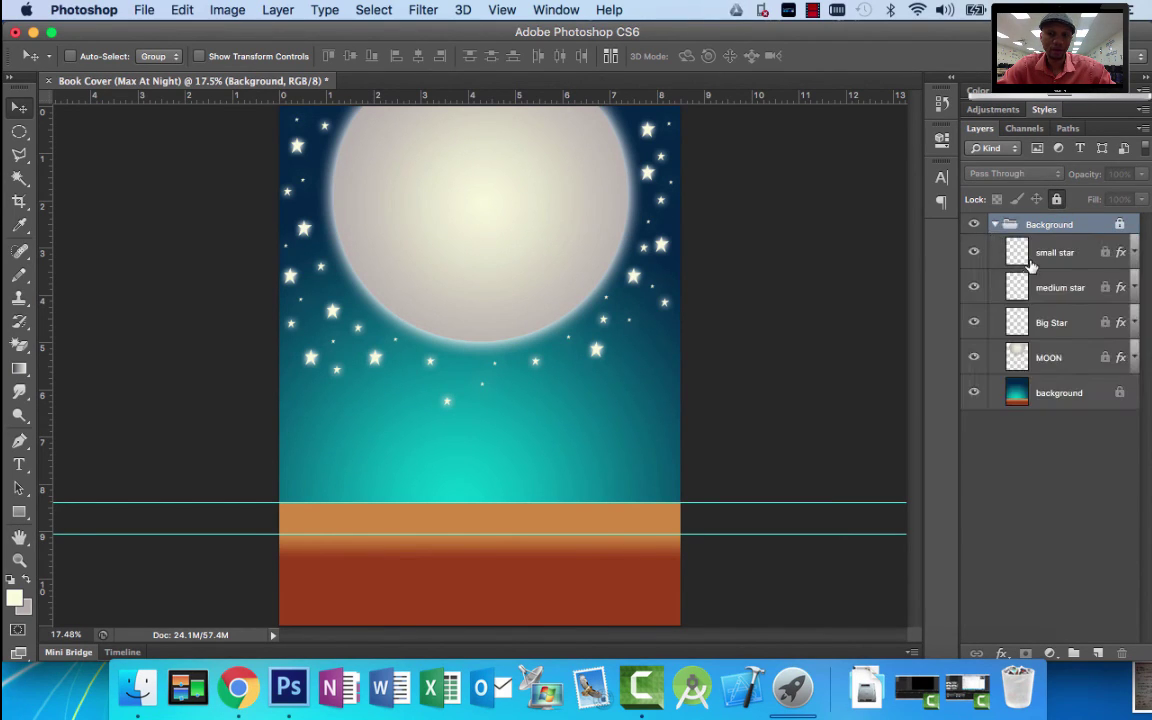
Draw an elliptical marquee below the moon and try filling it with a gradient.
key(alt+bracketleft)
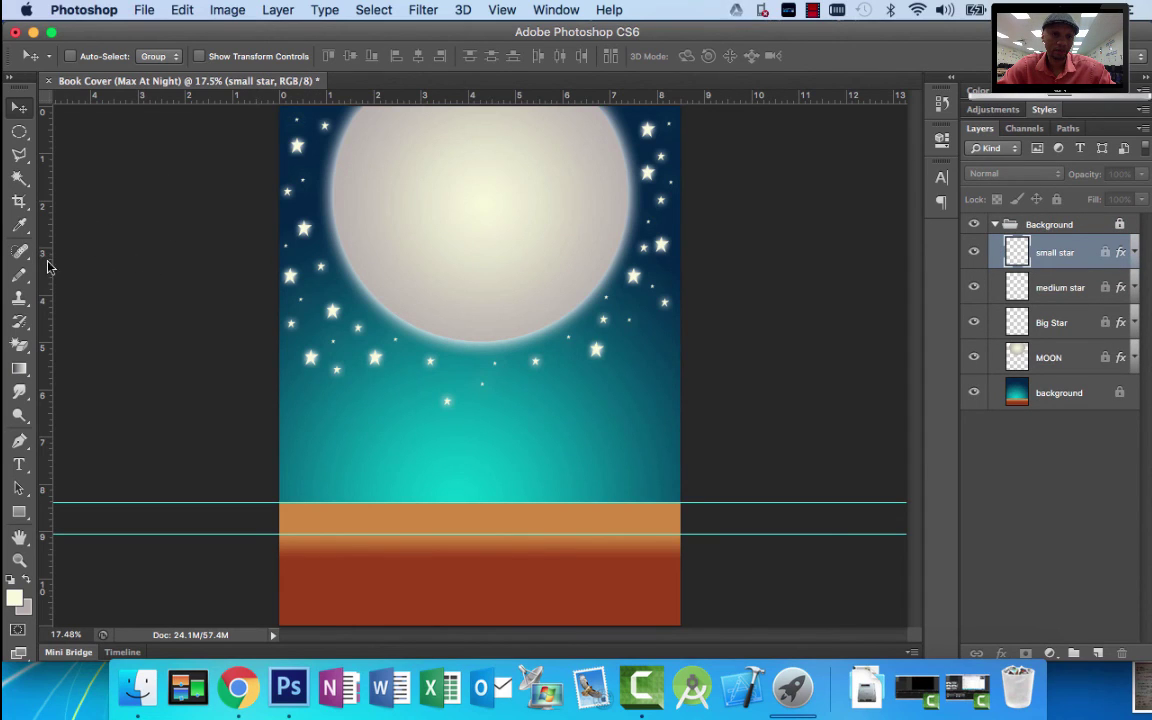
click(19, 152)
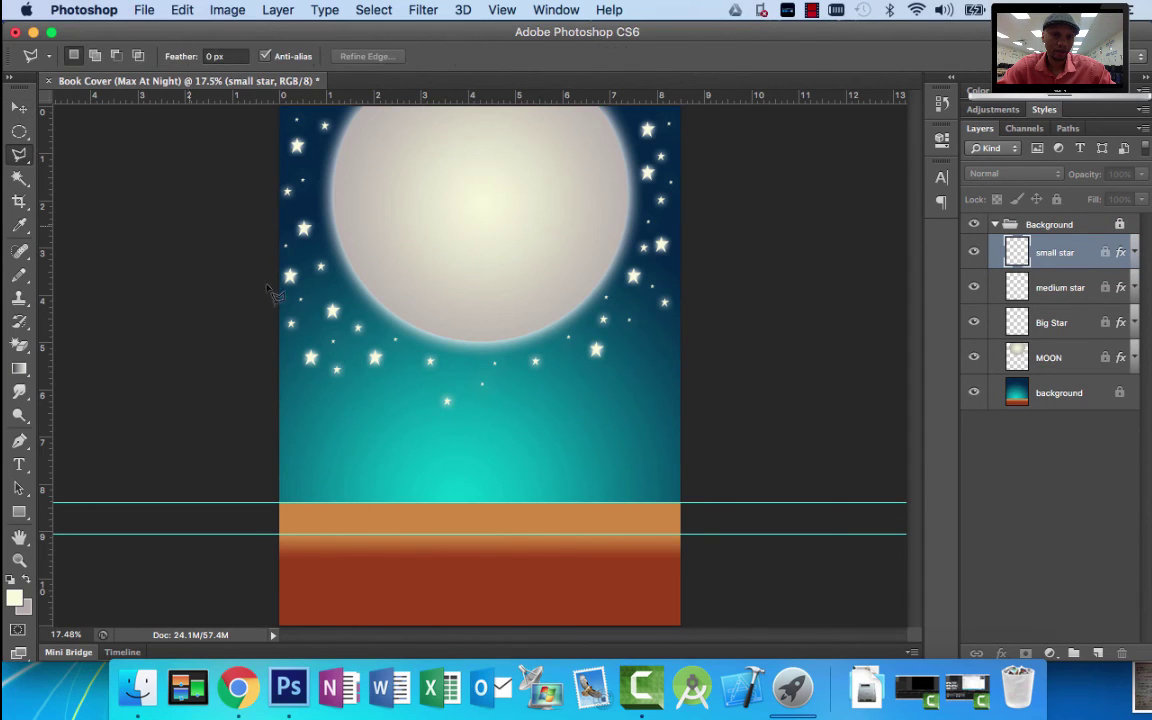
click(18, 133)
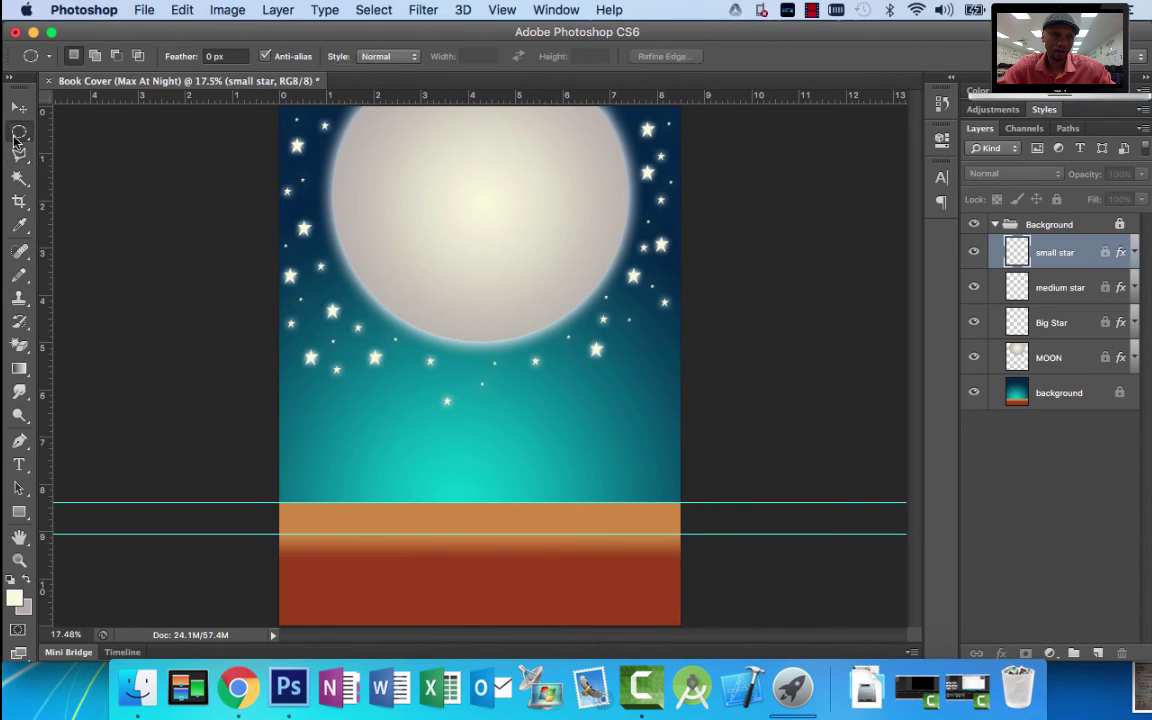
drag(432, 375, 562, 492)
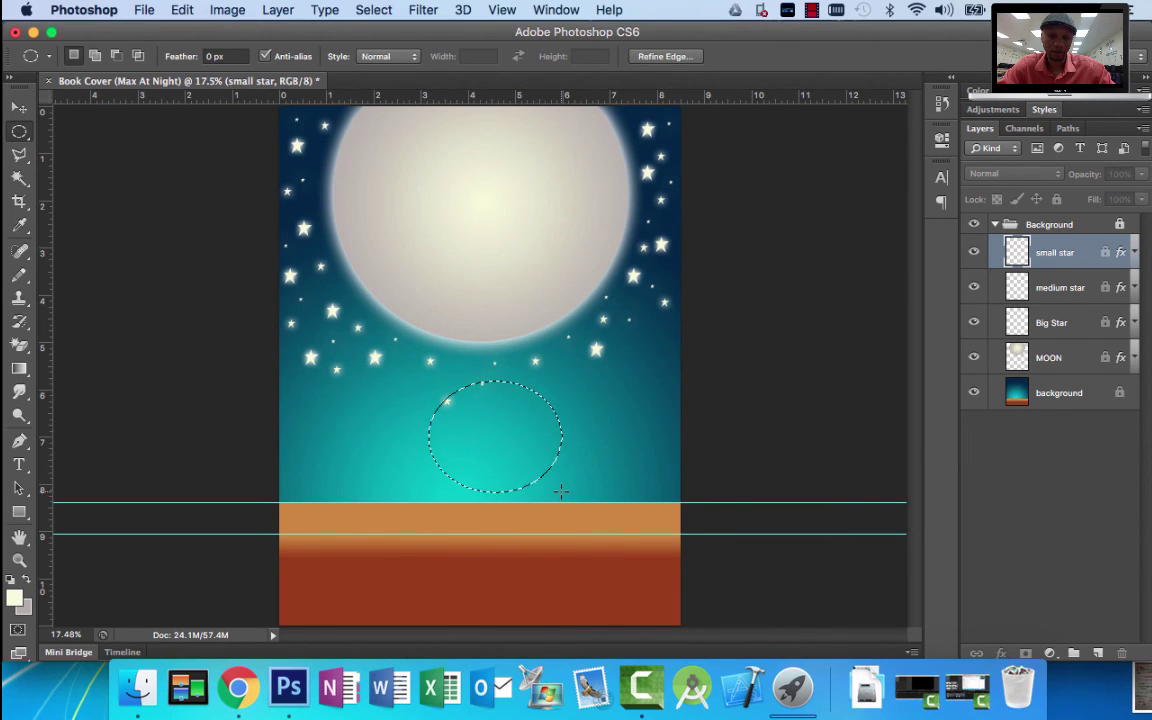
click(18, 368)
click(502, 421)
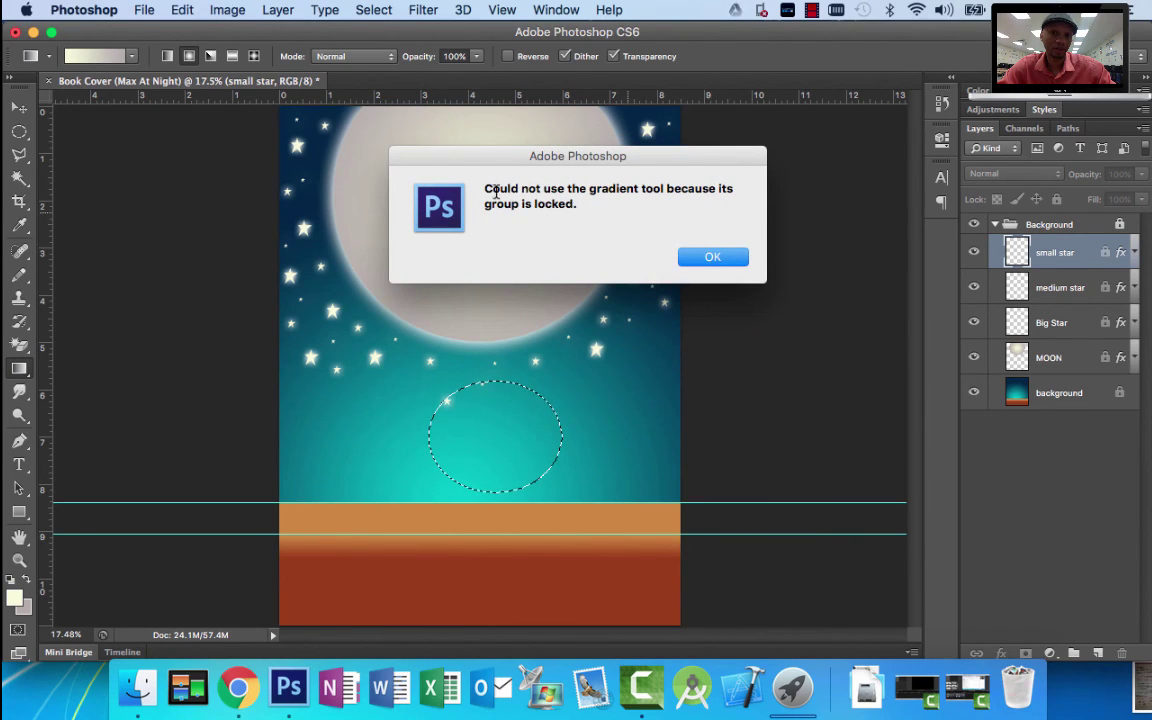
Dismiss the locked-group alert, clear the oval selection, and select the Background group.
click(716, 256)
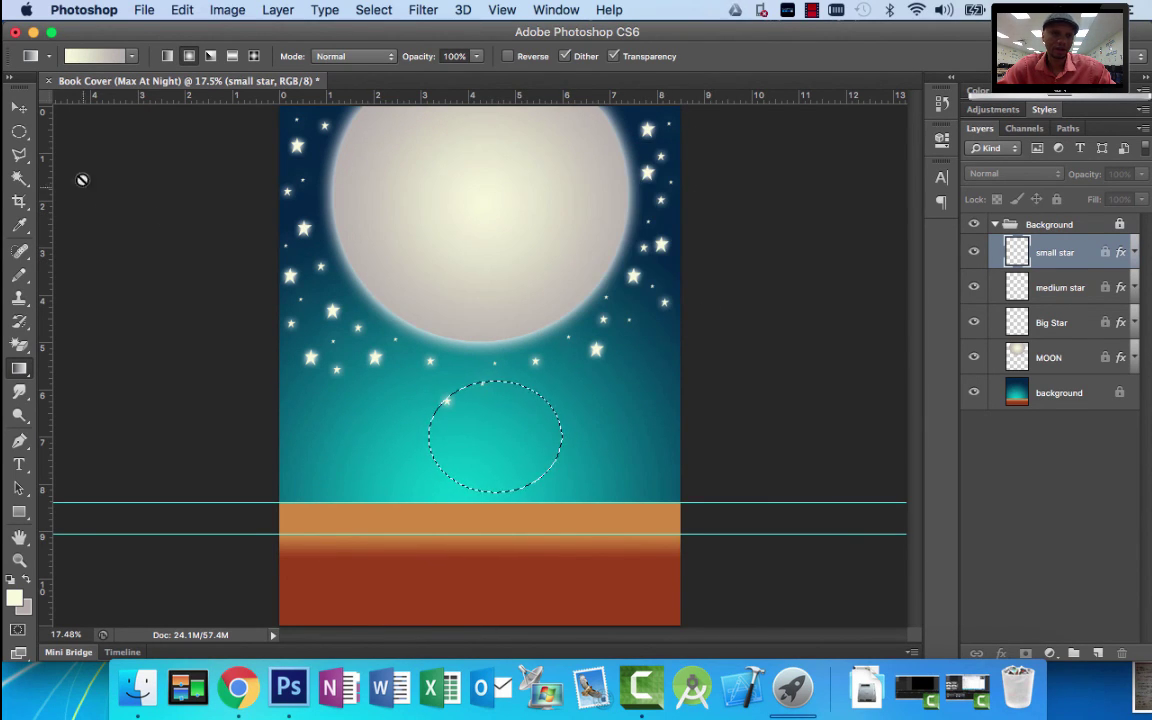
key(v)
key(super+d)
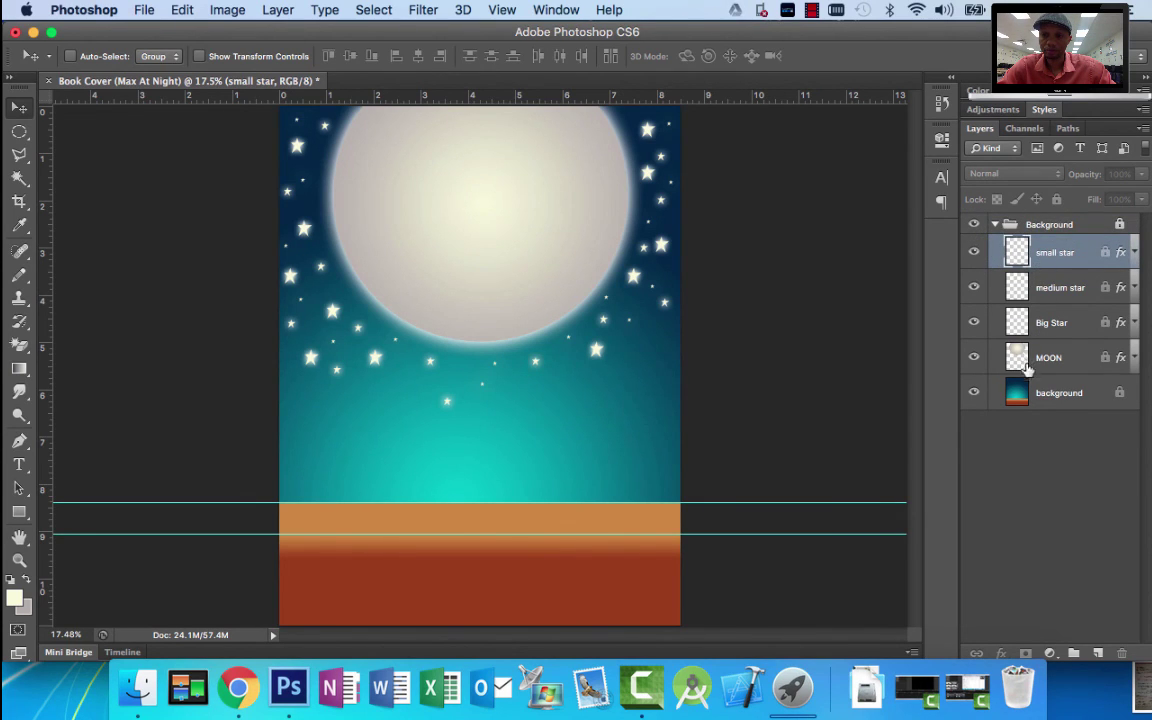
click(1024, 226)
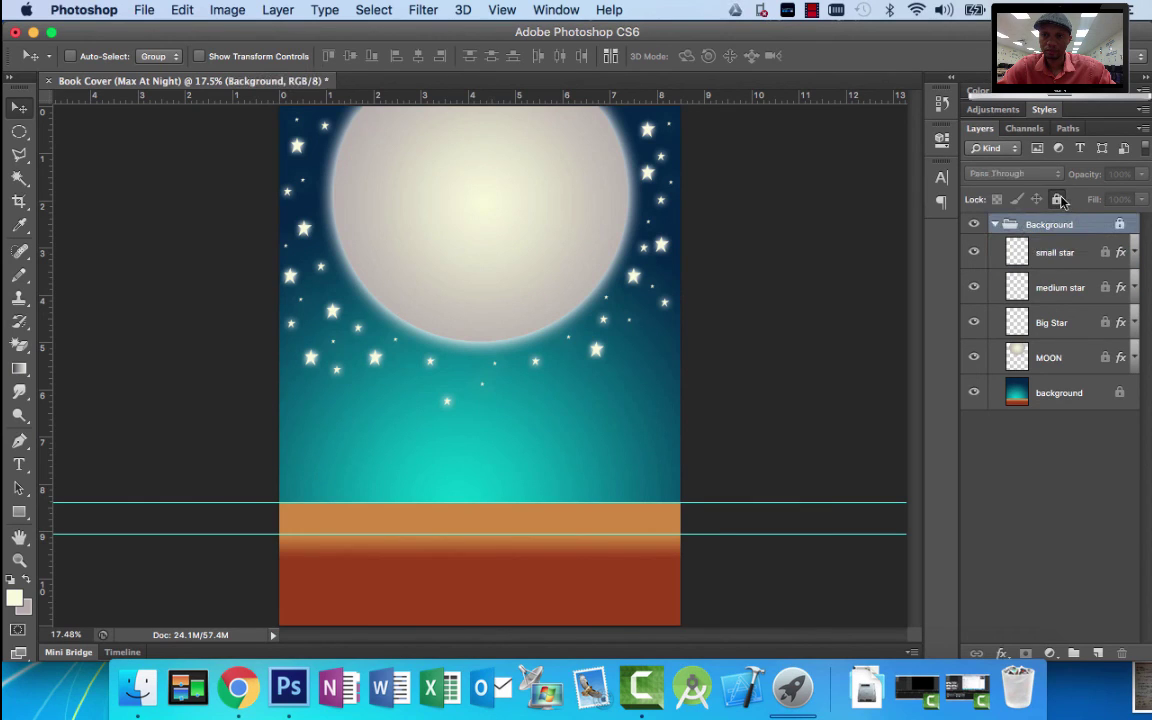
Lock the background layer separately, relock the Background group with it inside, and fold the folder.
click(1058, 200)
drag(1016, 392, 1030, 218)
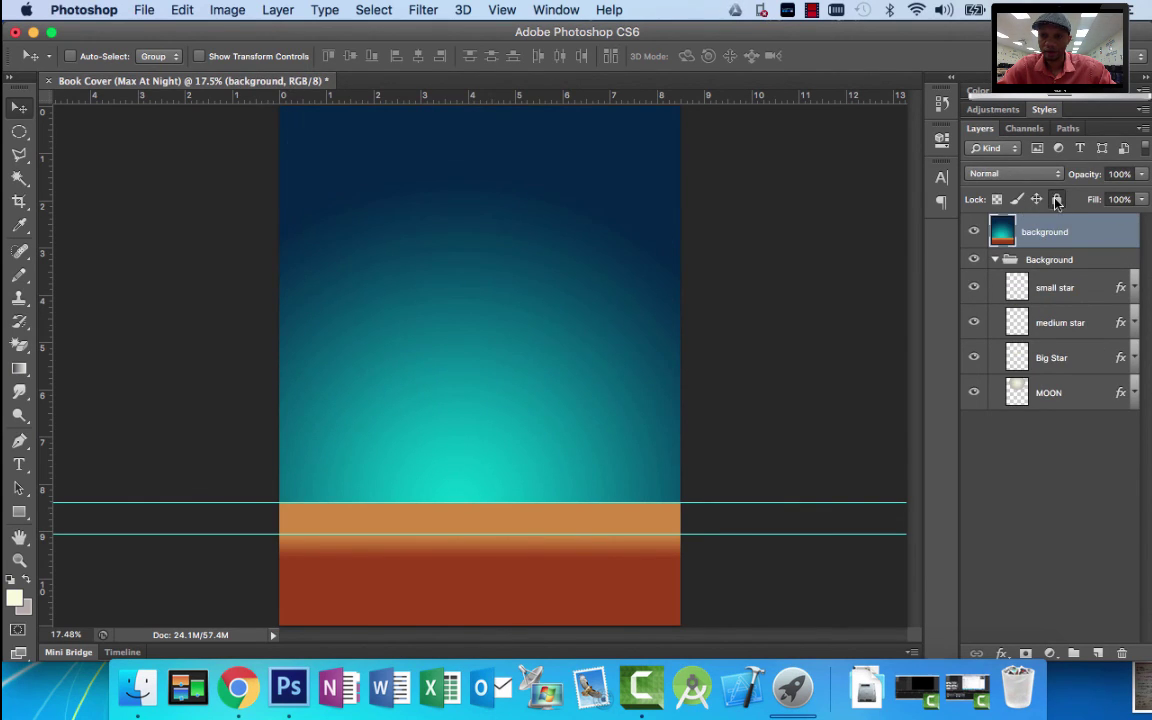
click(1057, 200)
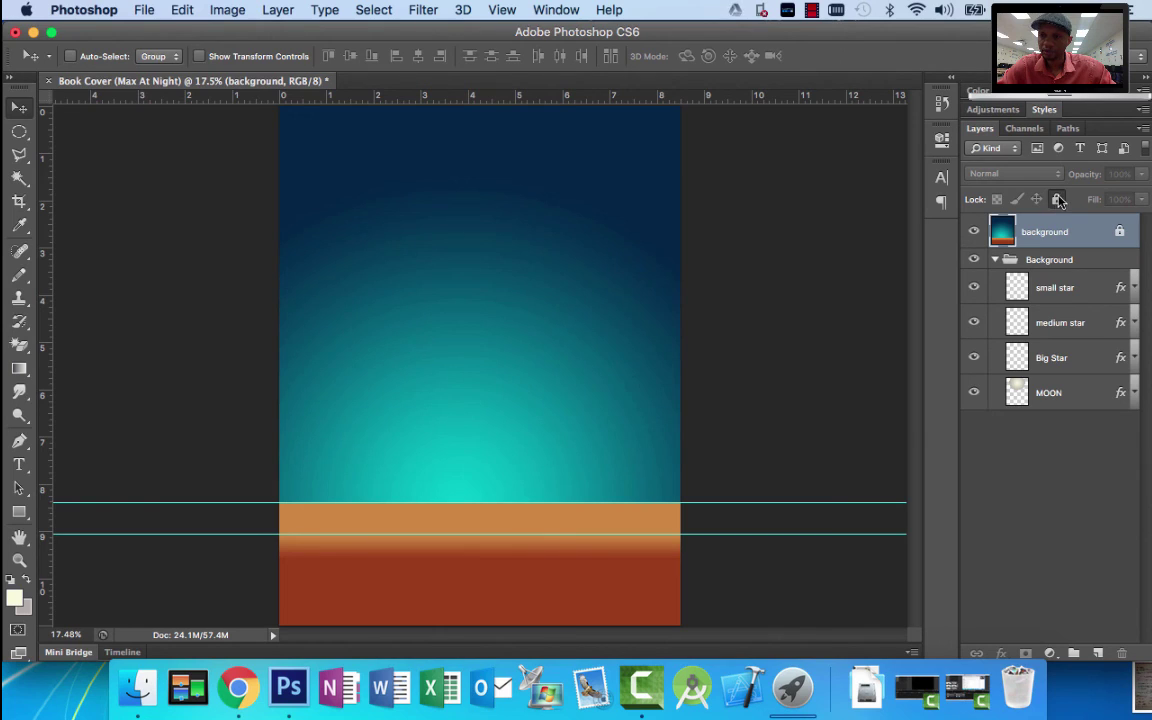
click(1030, 261)
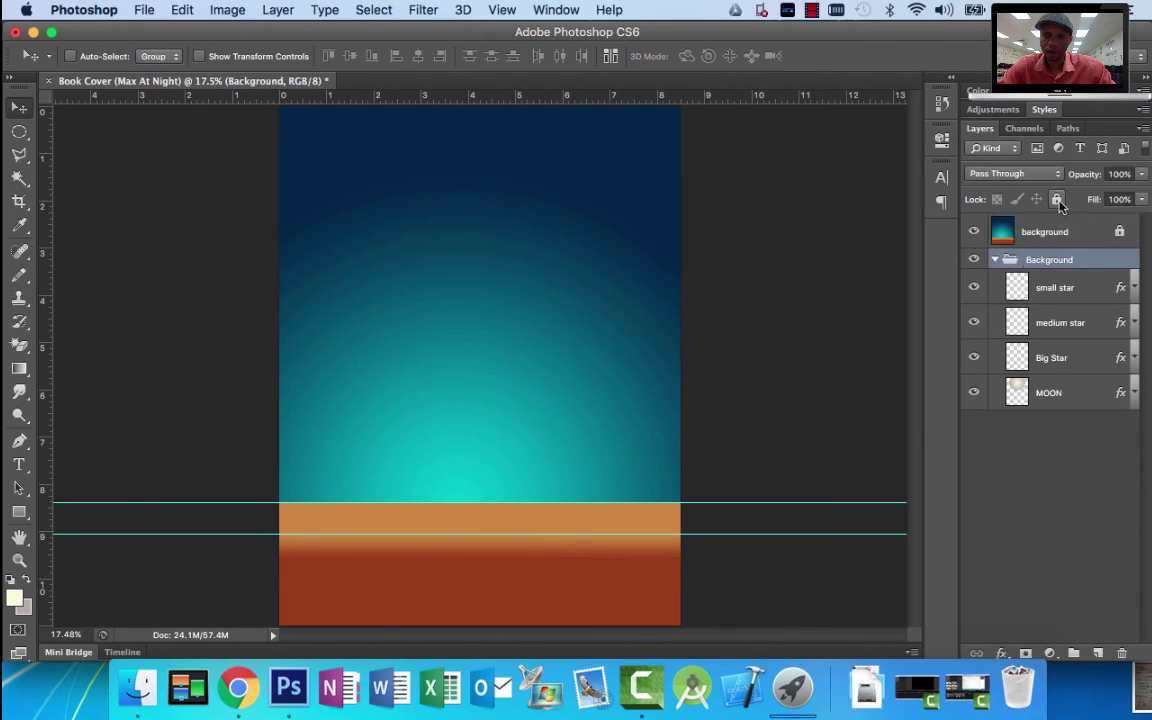
click(1058, 199)
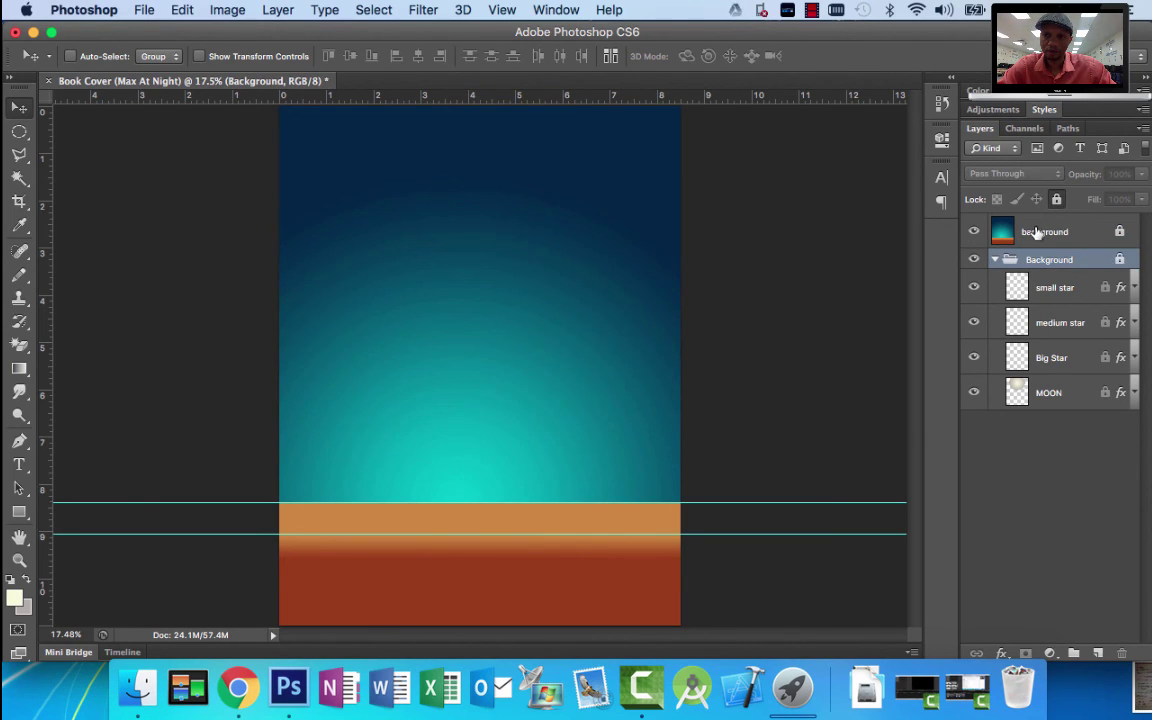
drag(1037, 232, 1035, 254)
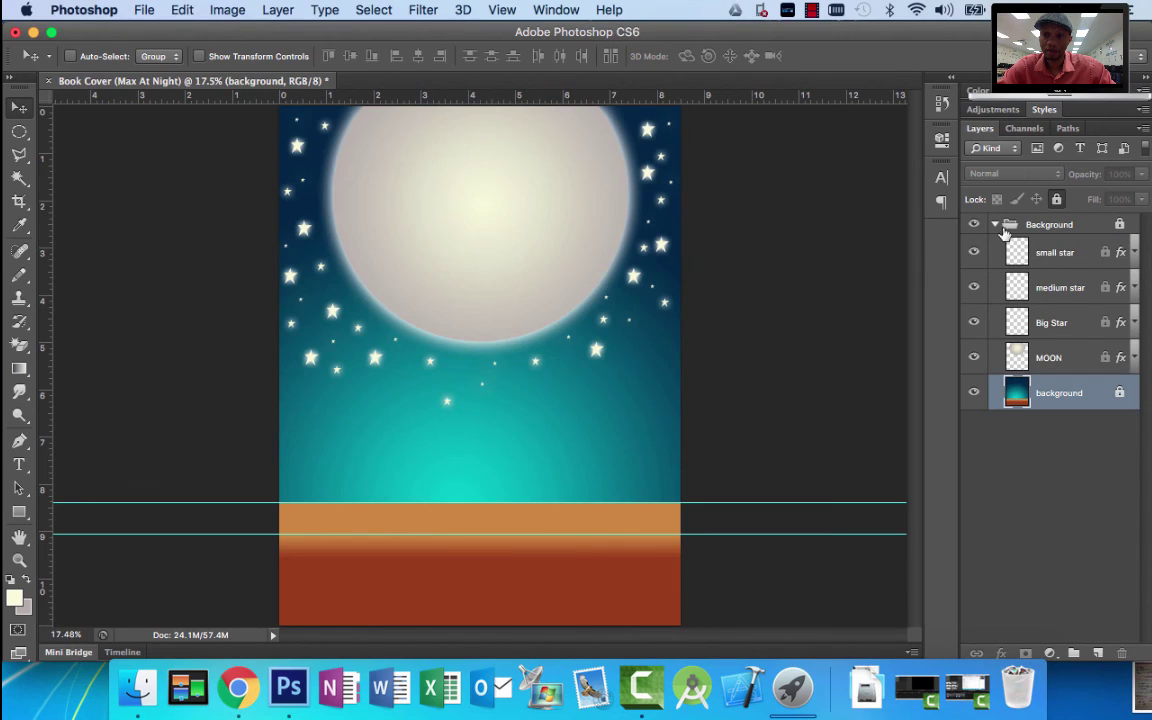
click(997, 225)
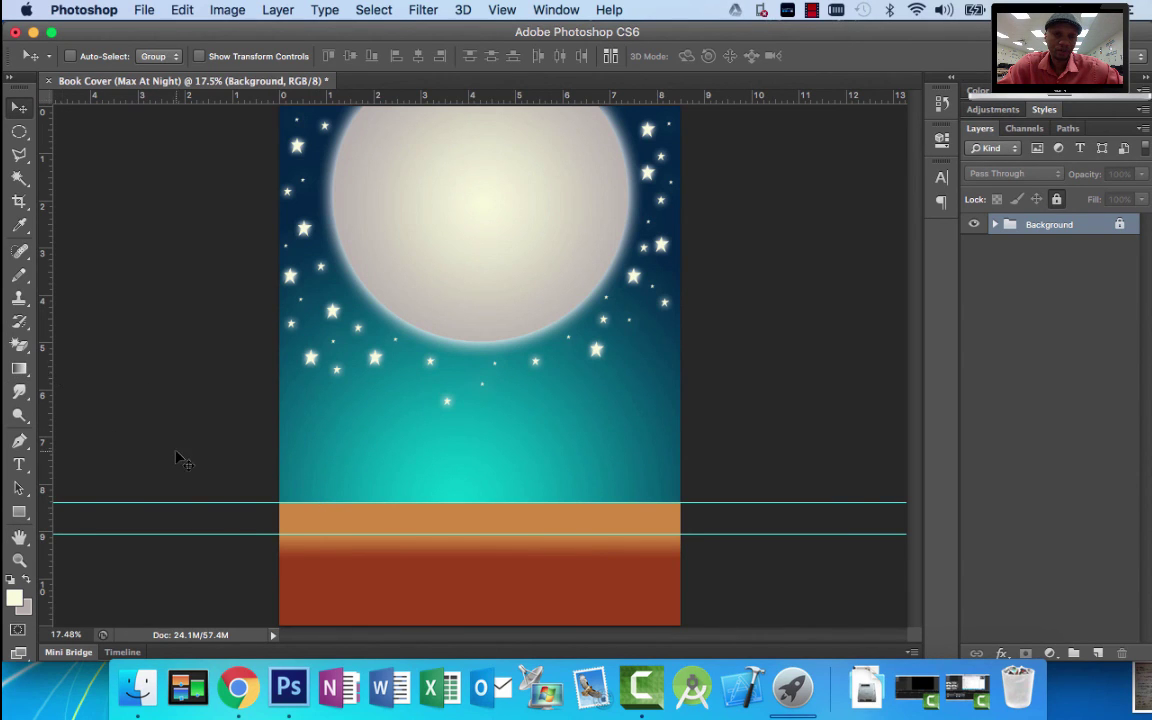
Show the MOON layer's Outer Glow effect and compare the cover with the Max at Night reference.
click(19, 370)
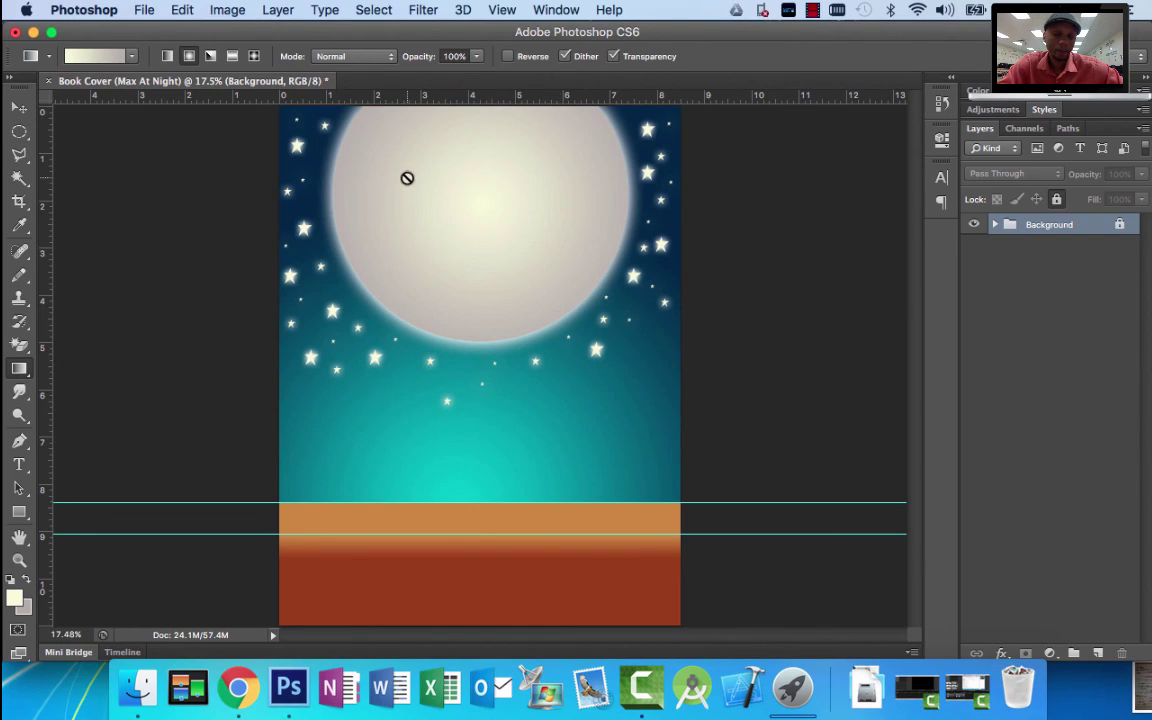
click(995, 225)
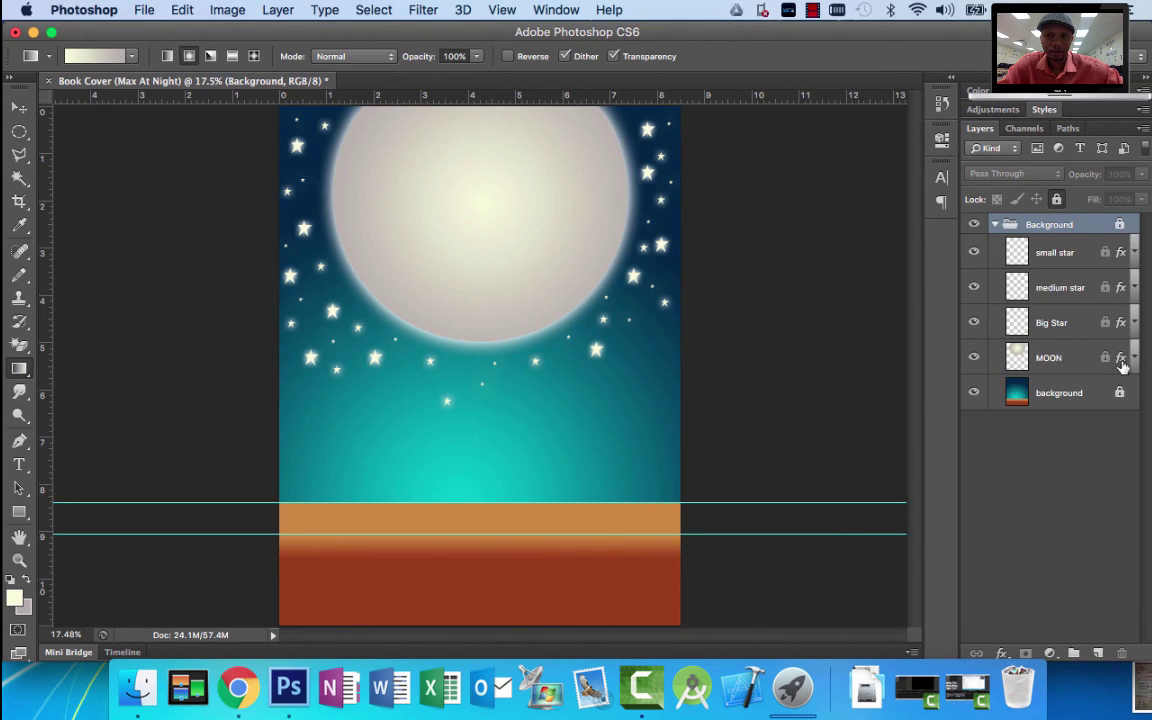
click(1133, 358)
click(1033, 362)
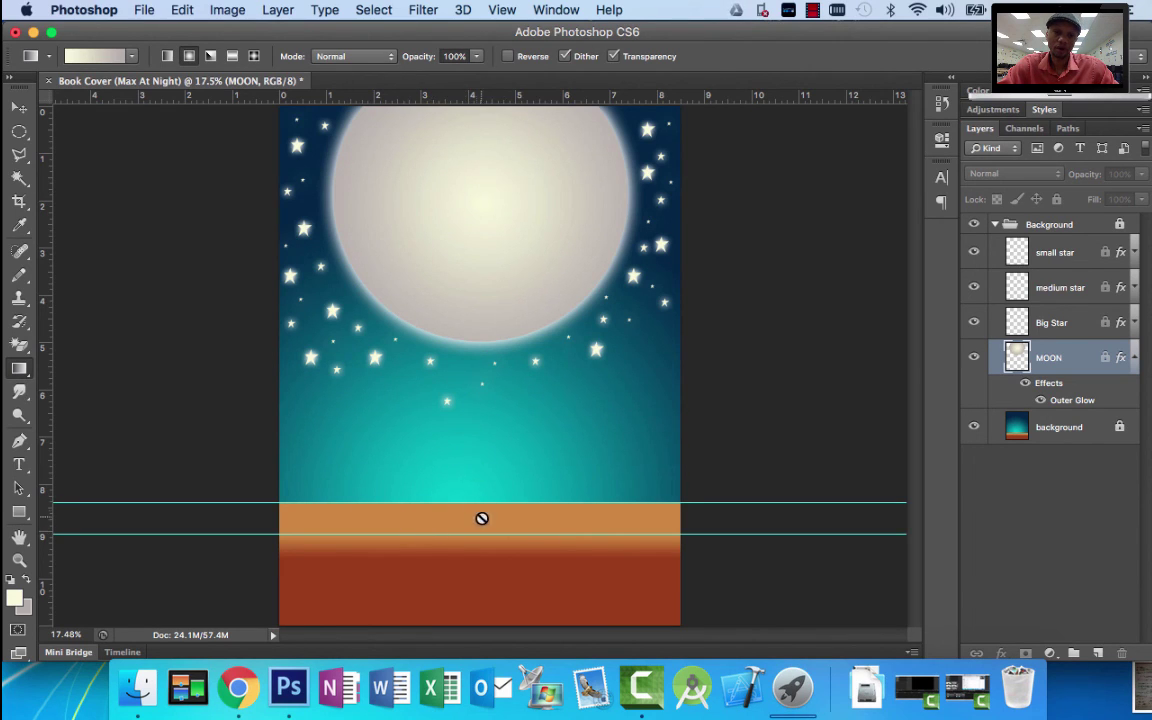
click(238, 686)
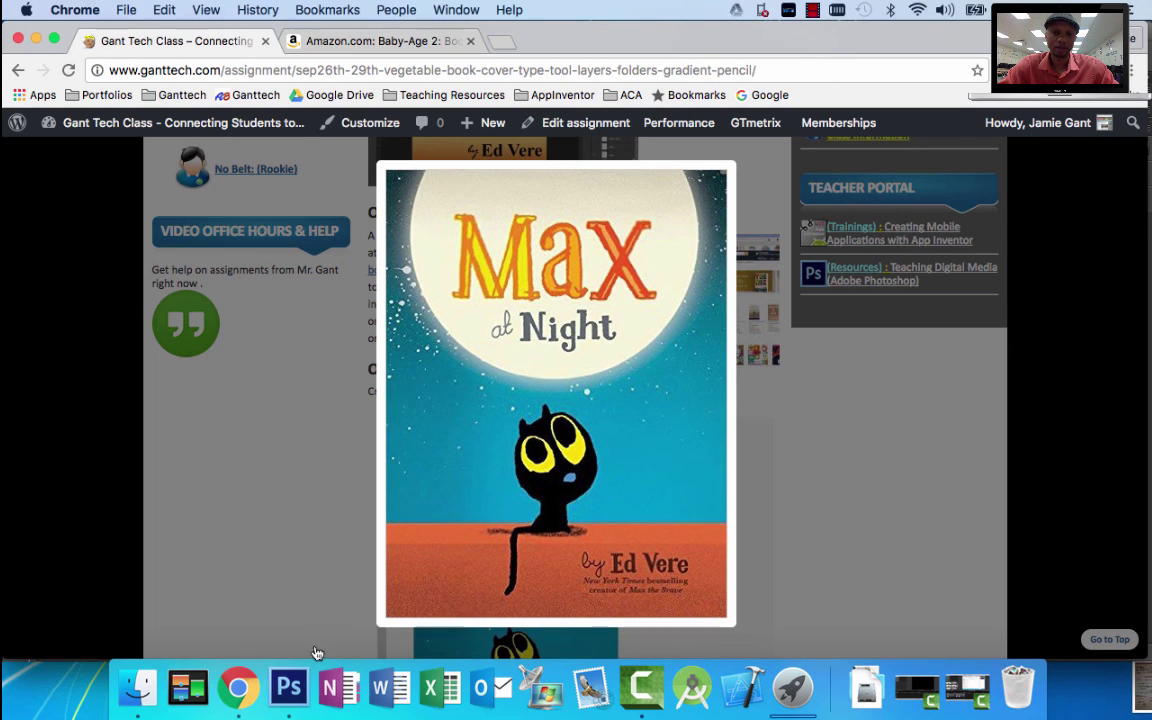
click(288, 687)
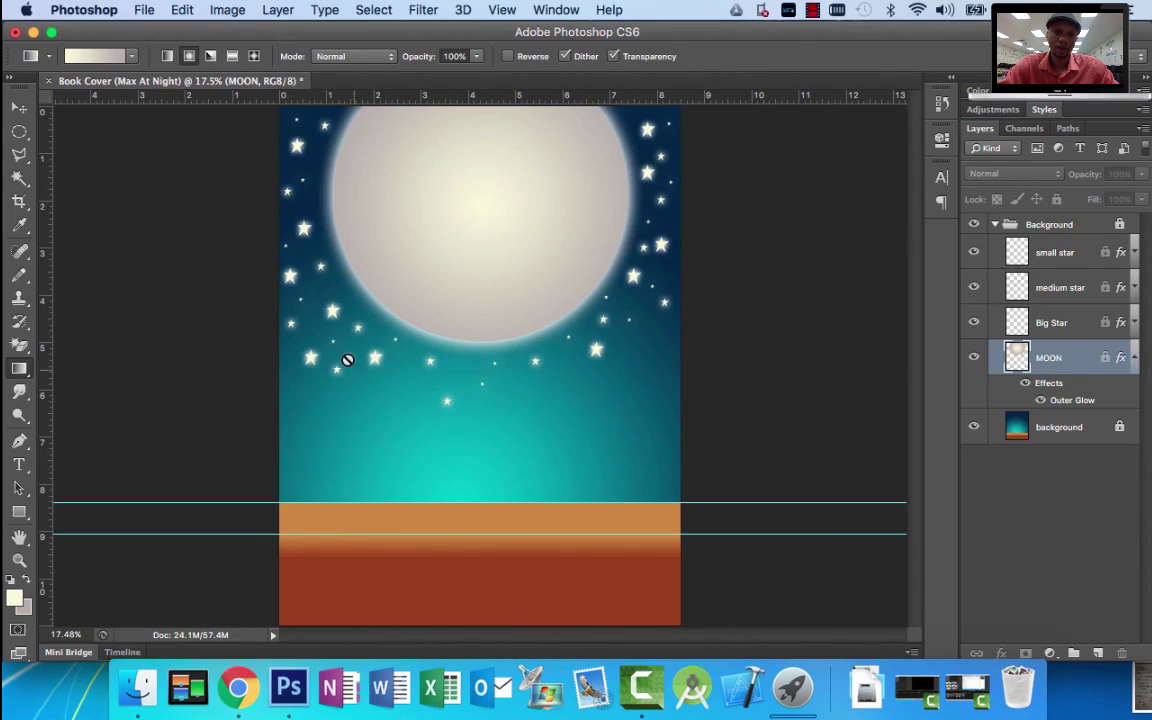